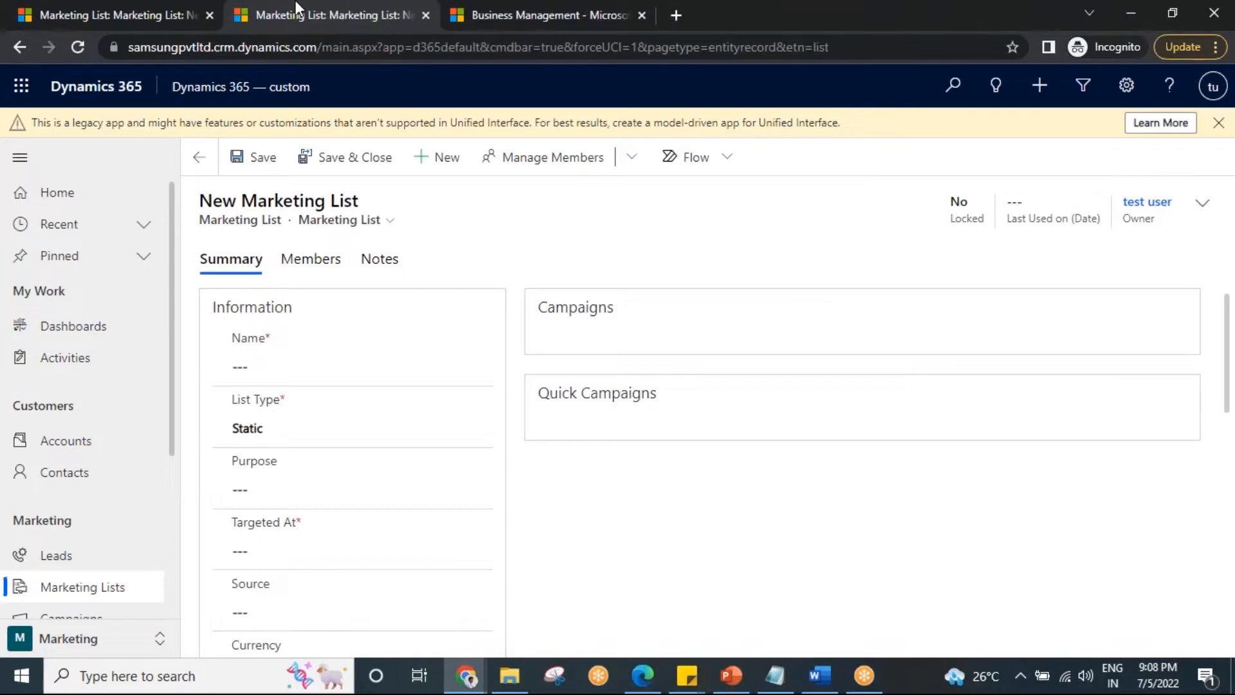
Open the static marketing list "I phone cust from hyd" from the active marketing lists.
{"action": "left_click", "coordinate": [157, 2]}
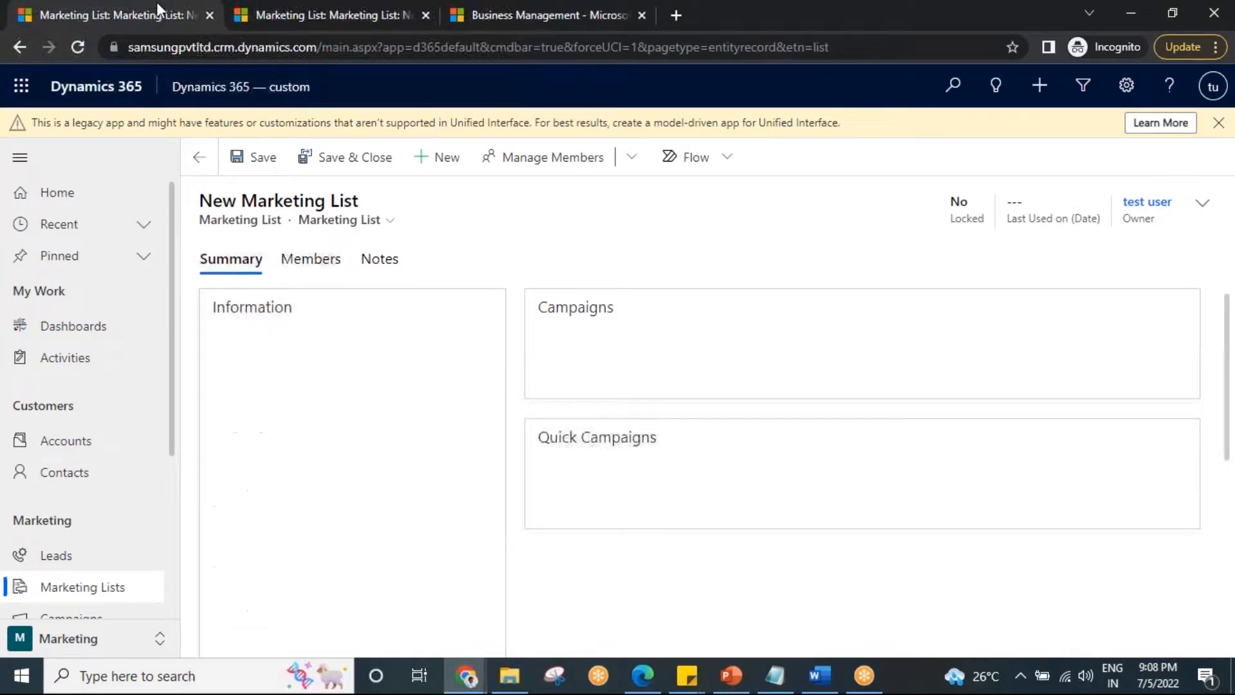
{"action": "left_click", "coordinate": [97, 587]}
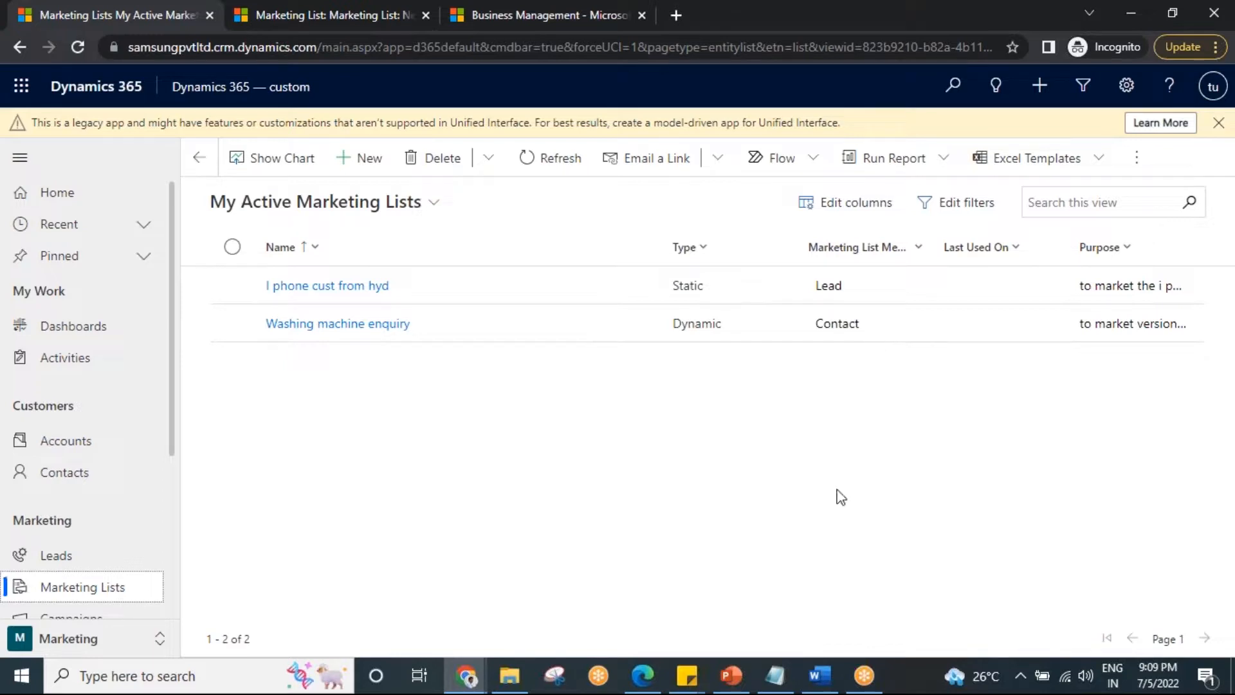
{"action": "left_click", "coordinate": [776, 676]}
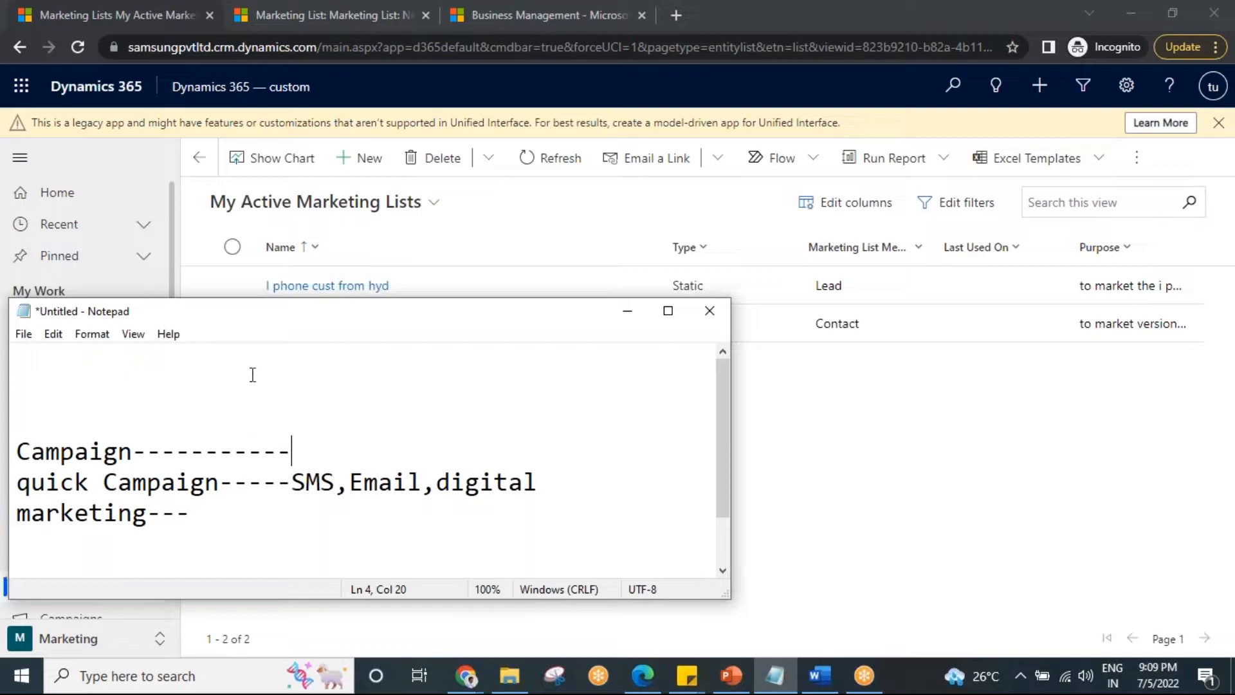
{"action": "left_click", "coordinate": [627, 314]}
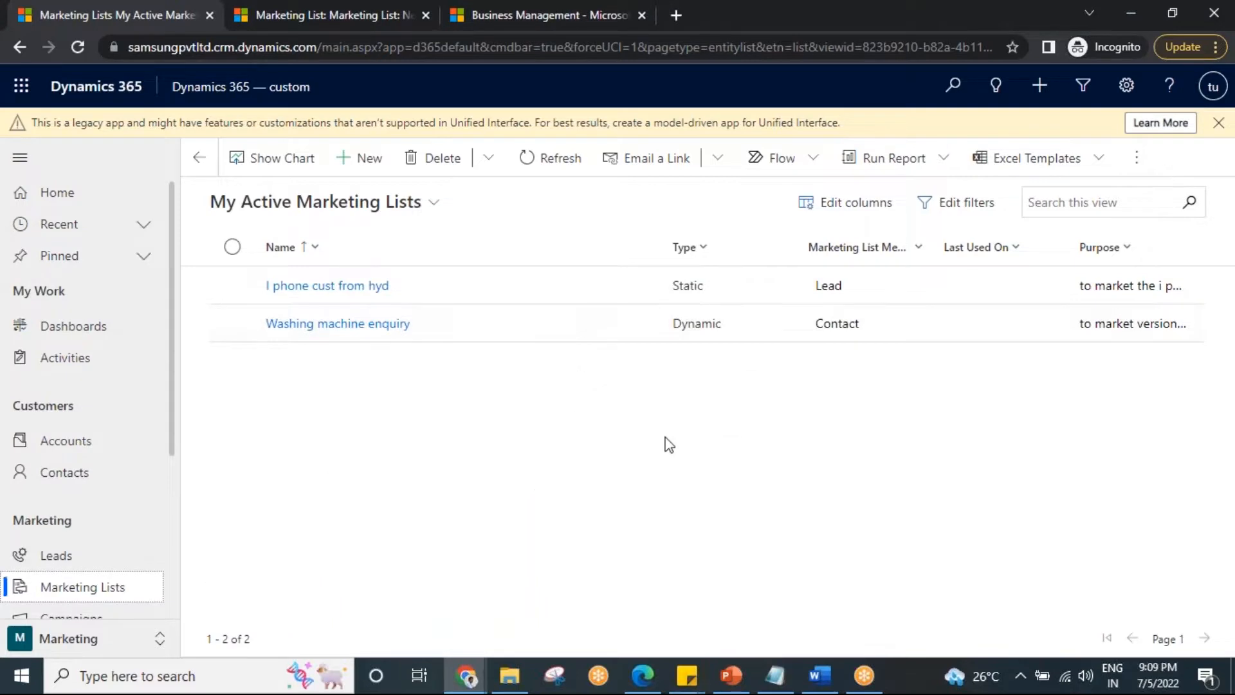
{"action": "left_click", "coordinate": [449, 291]}
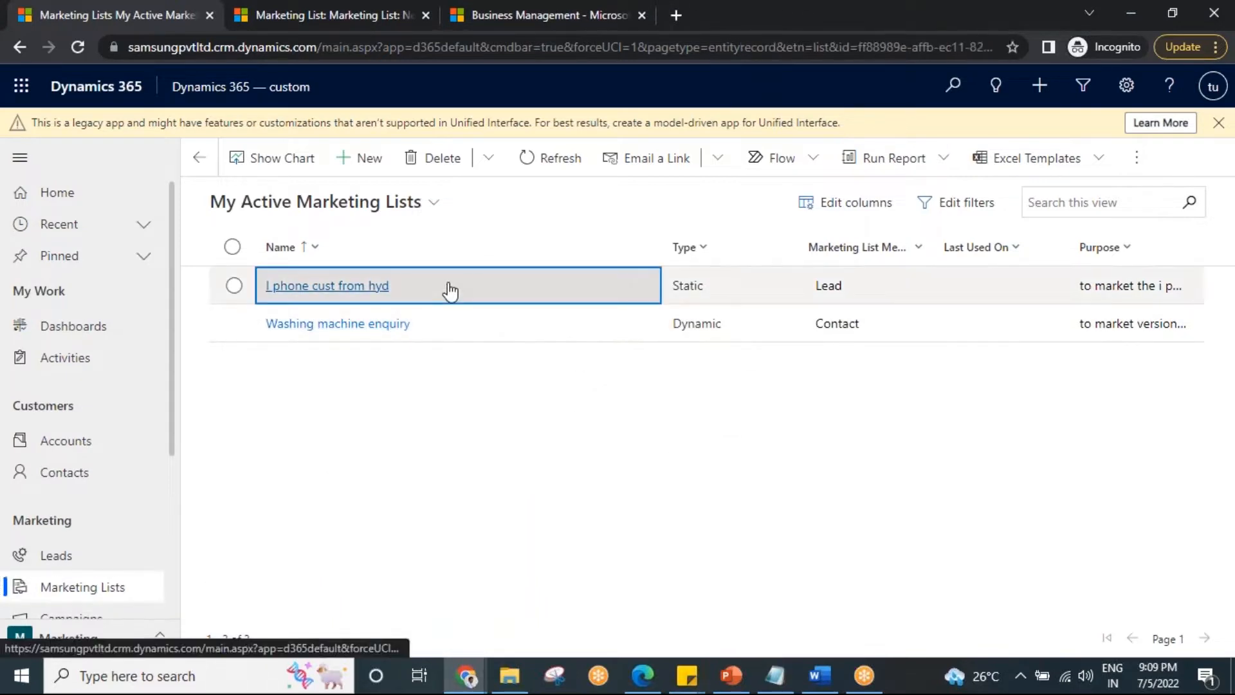
{"action": "left_click", "coordinate": [447, 285]}
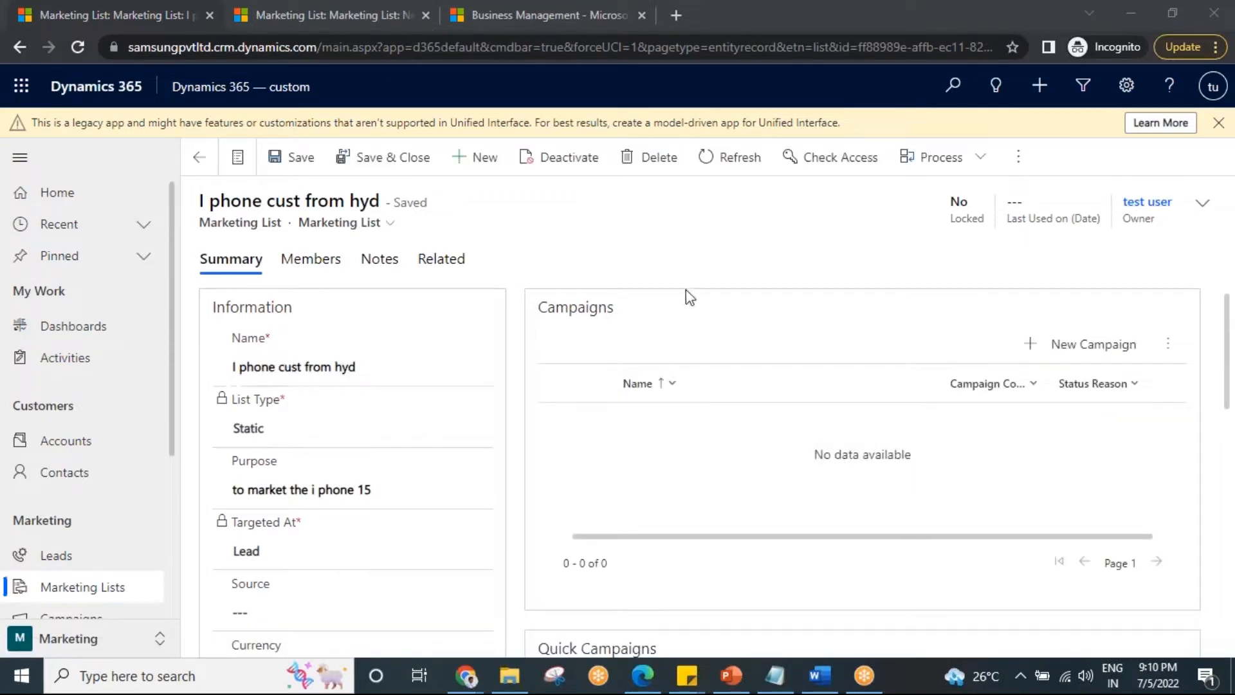
{"action": "left_click", "coordinate": [1049, 354]}
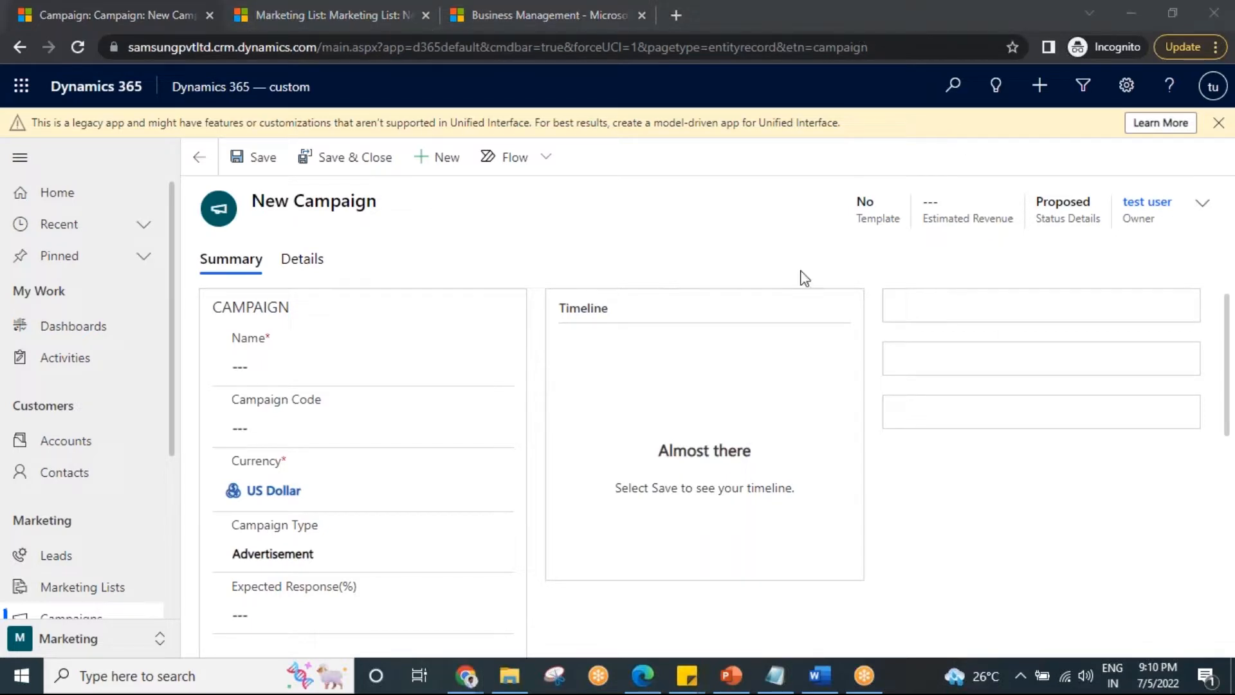
{"action": "left_click", "coordinate": [262, 369]}
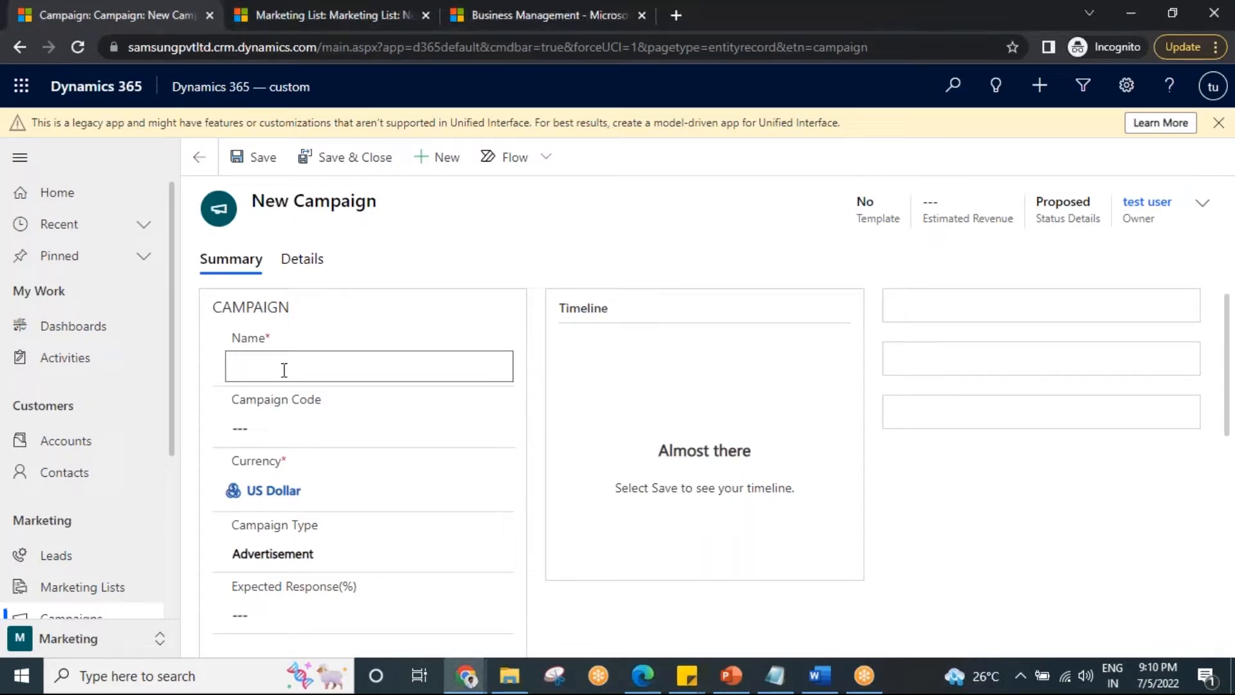
{"action": "scroll", "coordinate": [504, 469], "scroll_direction": "down", "scroll_amount": 2}
{"action": "scroll", "coordinate": [518, 479], "scroll_direction": "up", "scroll_amount": 2}
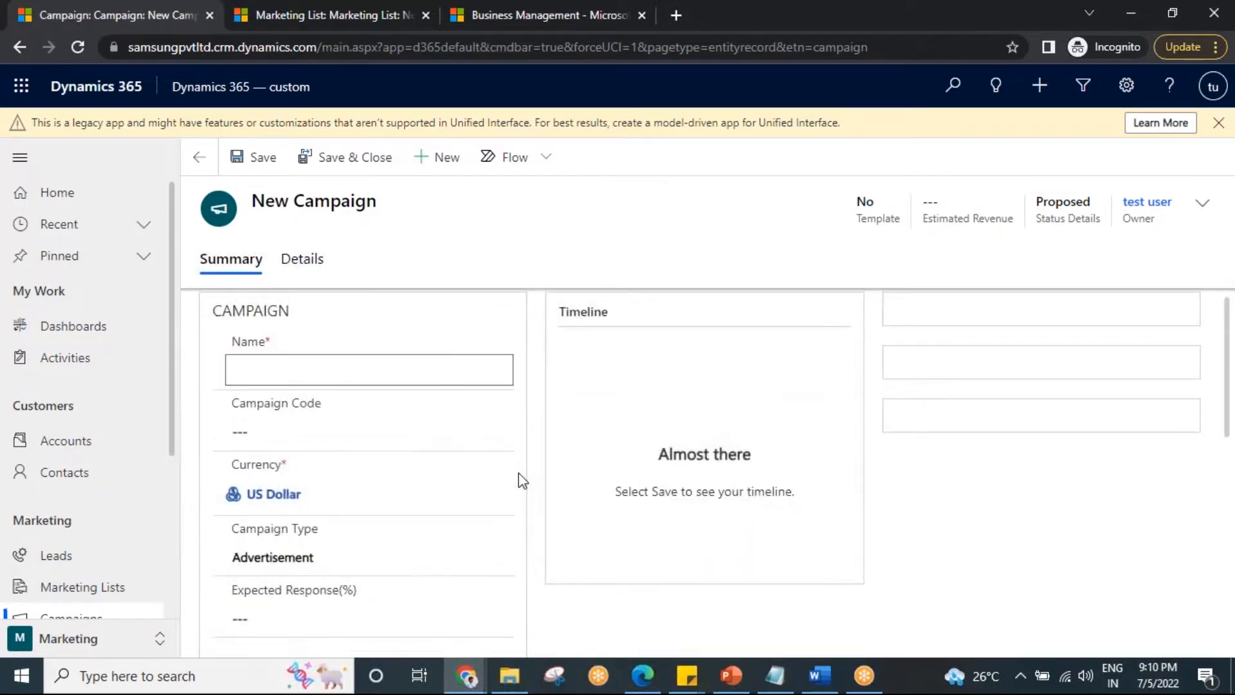
{"action": "left_click", "coordinate": [243, 157]}
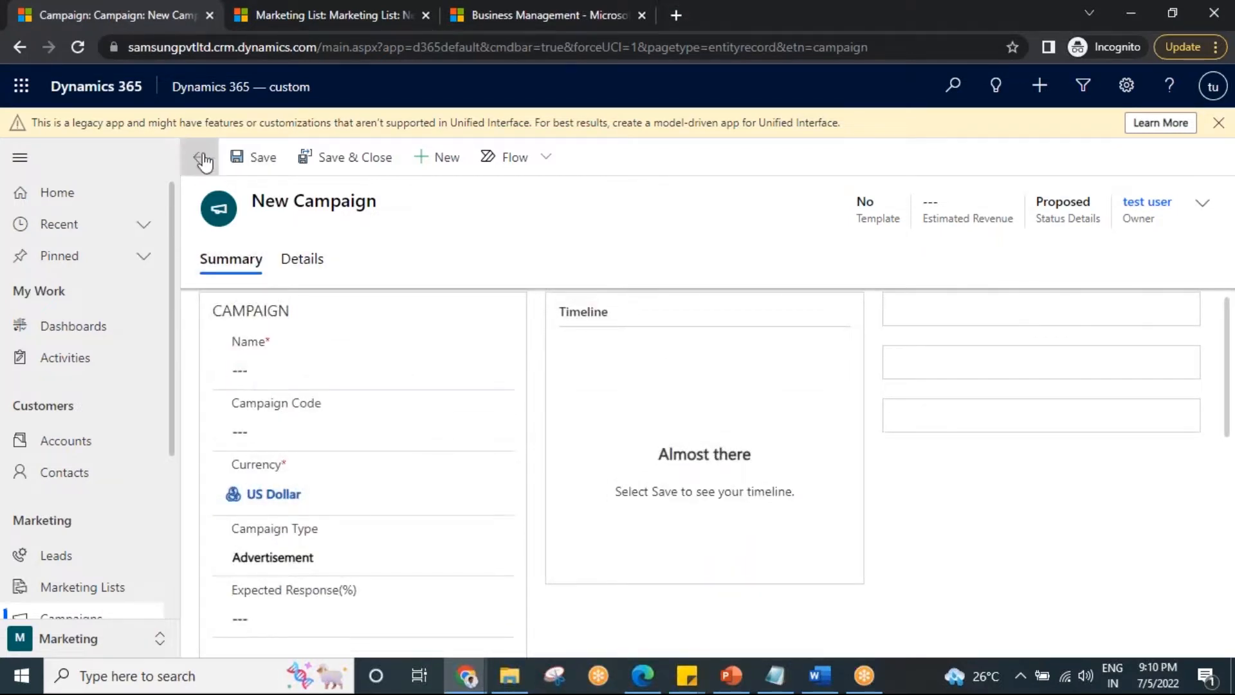
{"action": "left_click", "coordinate": [199, 157]}
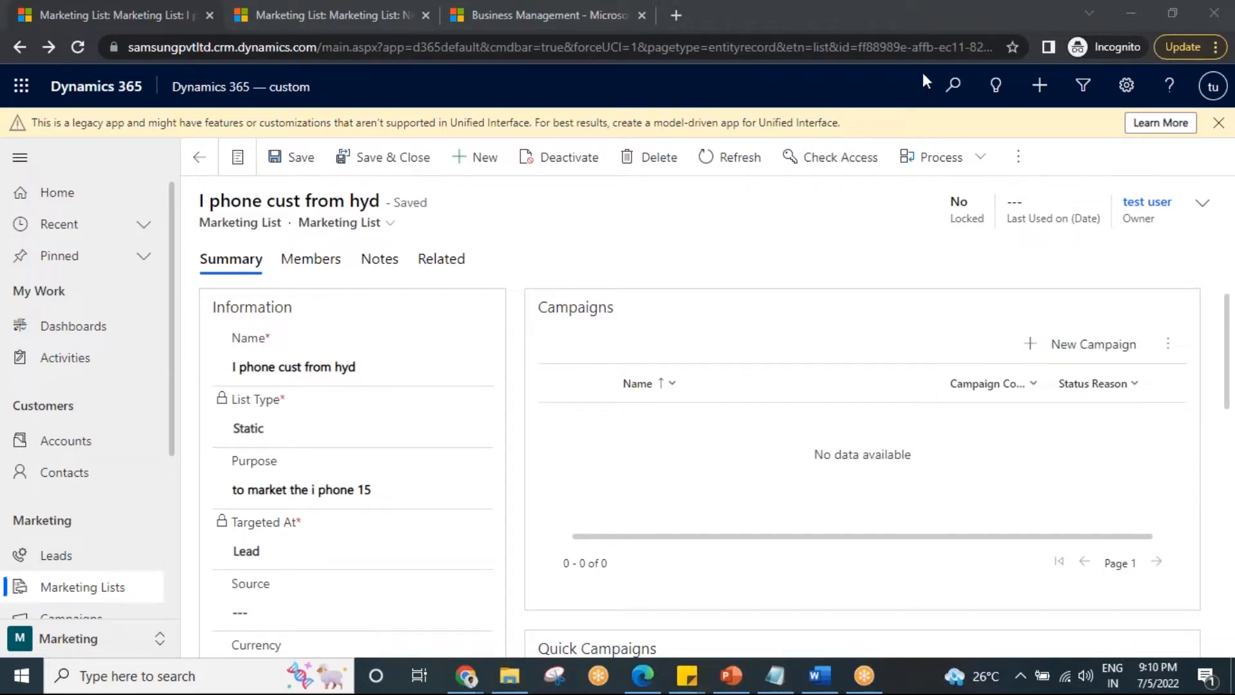
Create a new campaign from the marketing list and name it "CAR campaign".
{"action": "left_click", "coordinate": [1082, 346]}
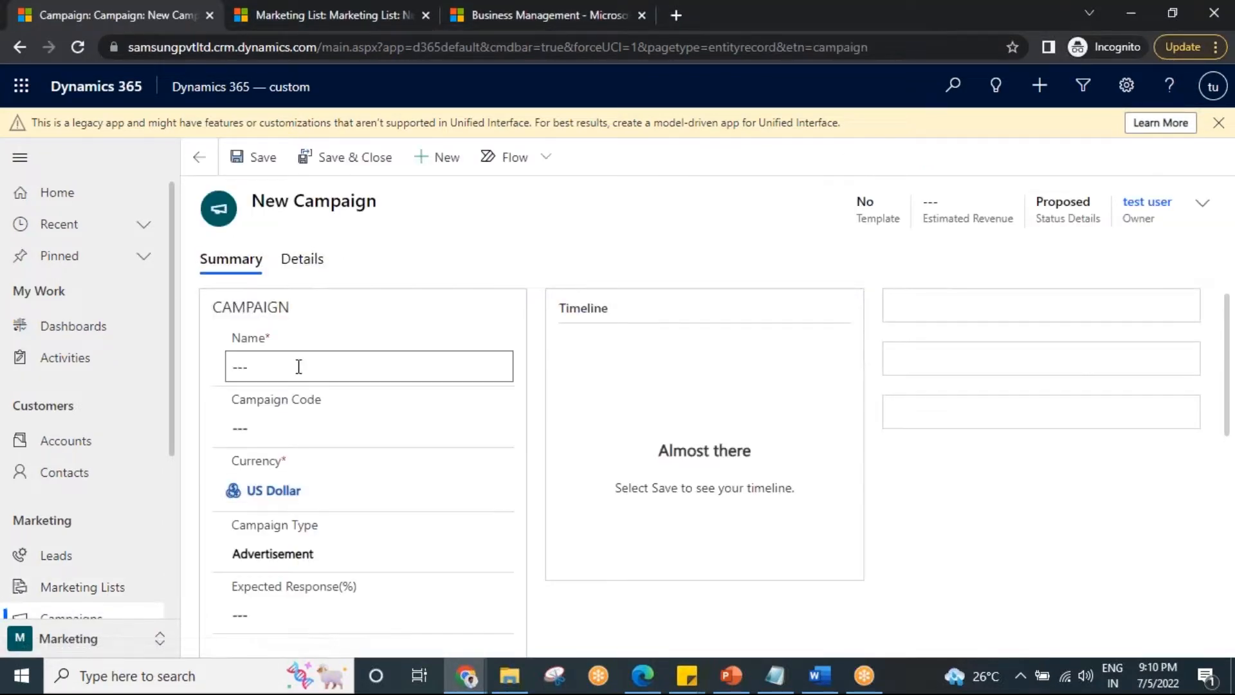
{"action": "left_click", "coordinate": [299, 367]}
{"action": "type", "text": "CAR campaign"}
Set the campaign code to CC1 and the expected response to 50 percent.
{"action": "left_click", "coordinate": [268, 422]}
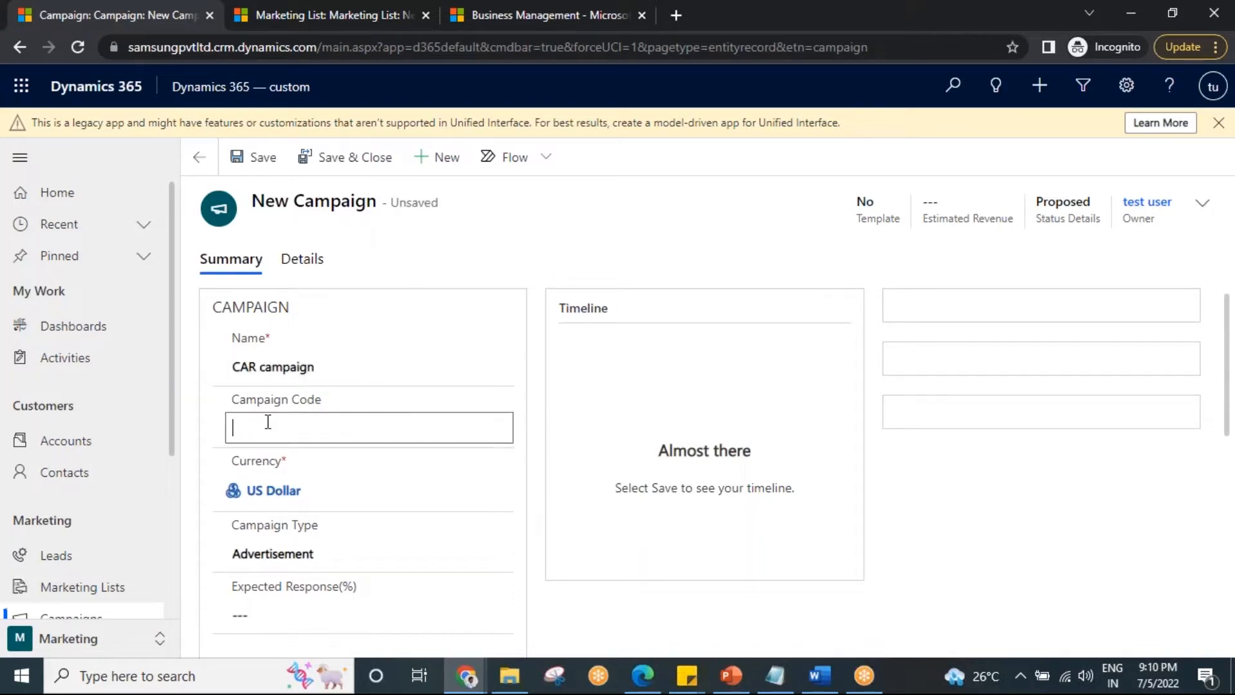
{"action": "type", "text": "CC1"}
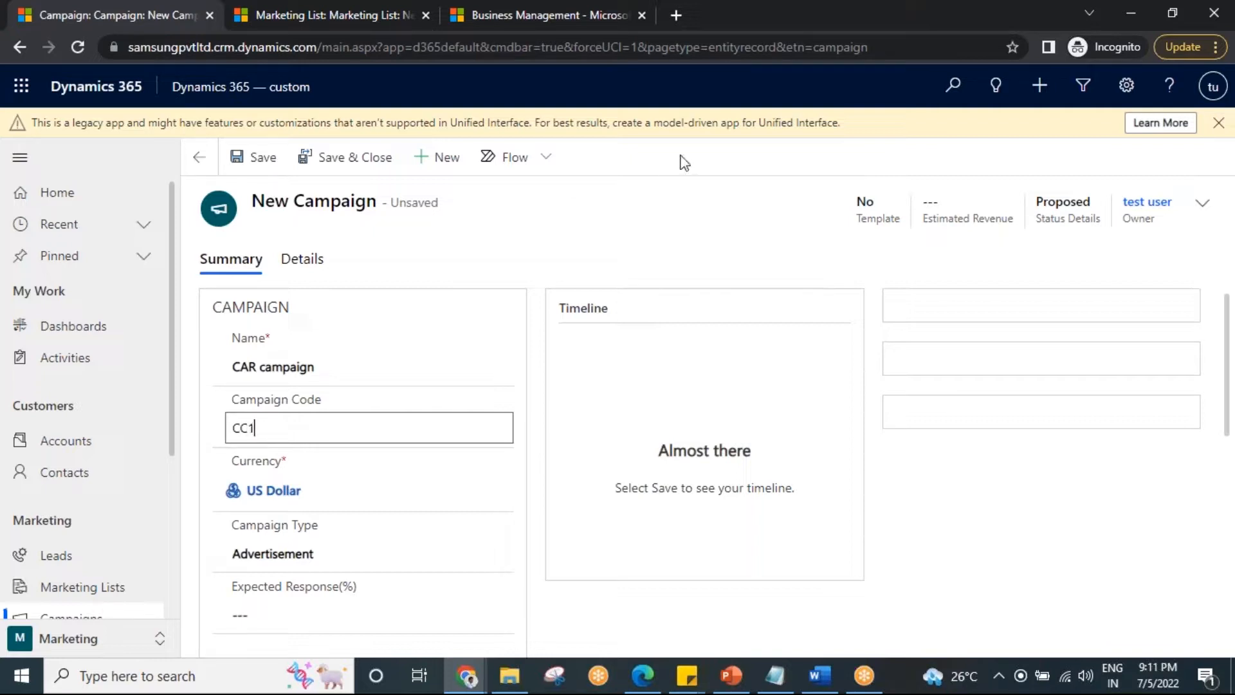
{"action": "left_click", "coordinate": [878, 23]}
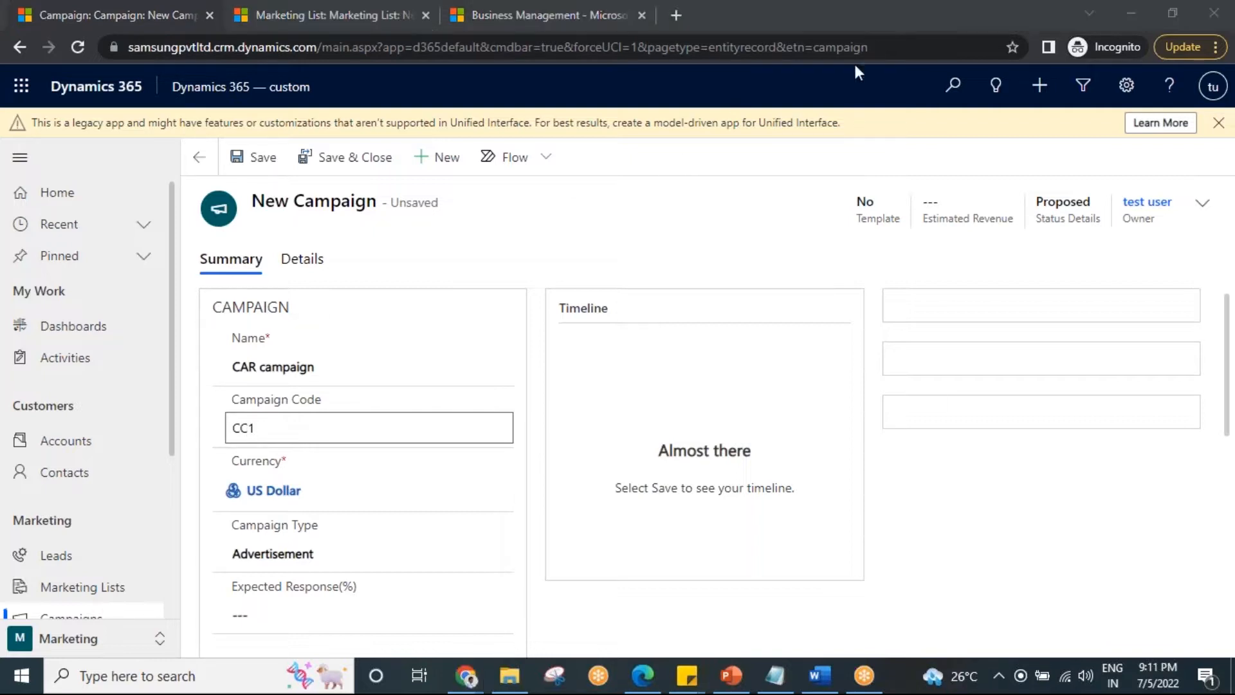
{"action": "scroll", "coordinate": [521, 487], "scroll_direction": "down", "scroll_amount": 3}
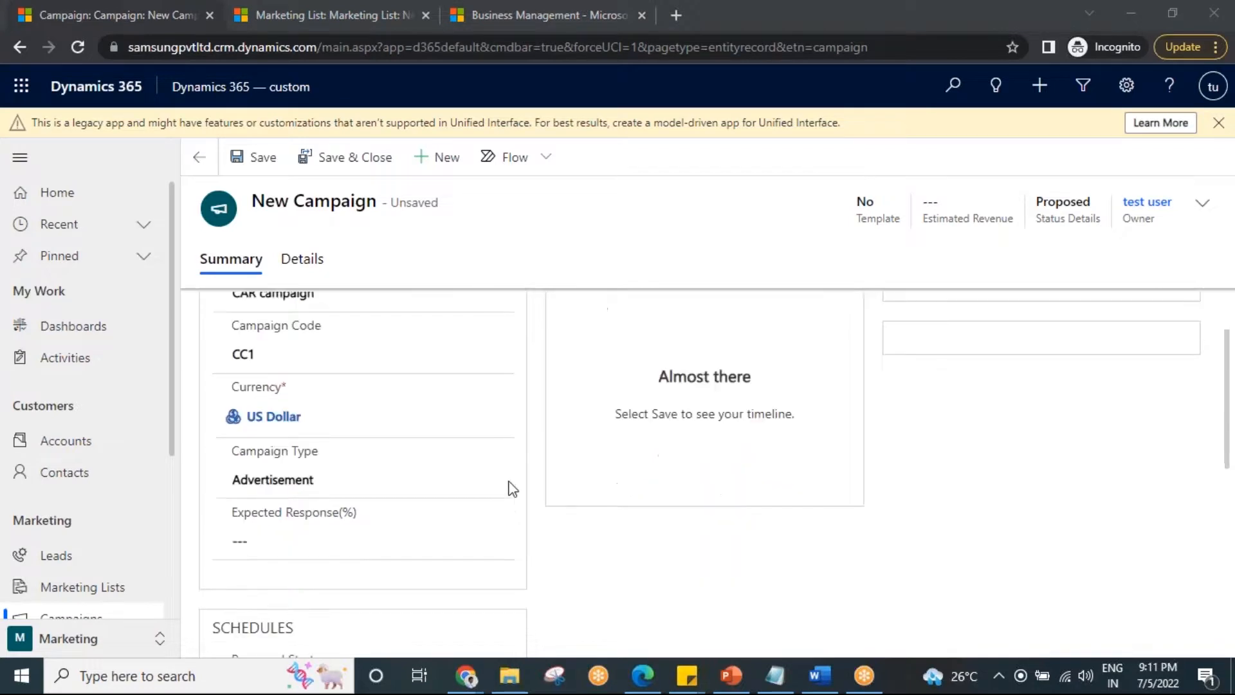
{"action": "left_click", "coordinate": [305, 439]}
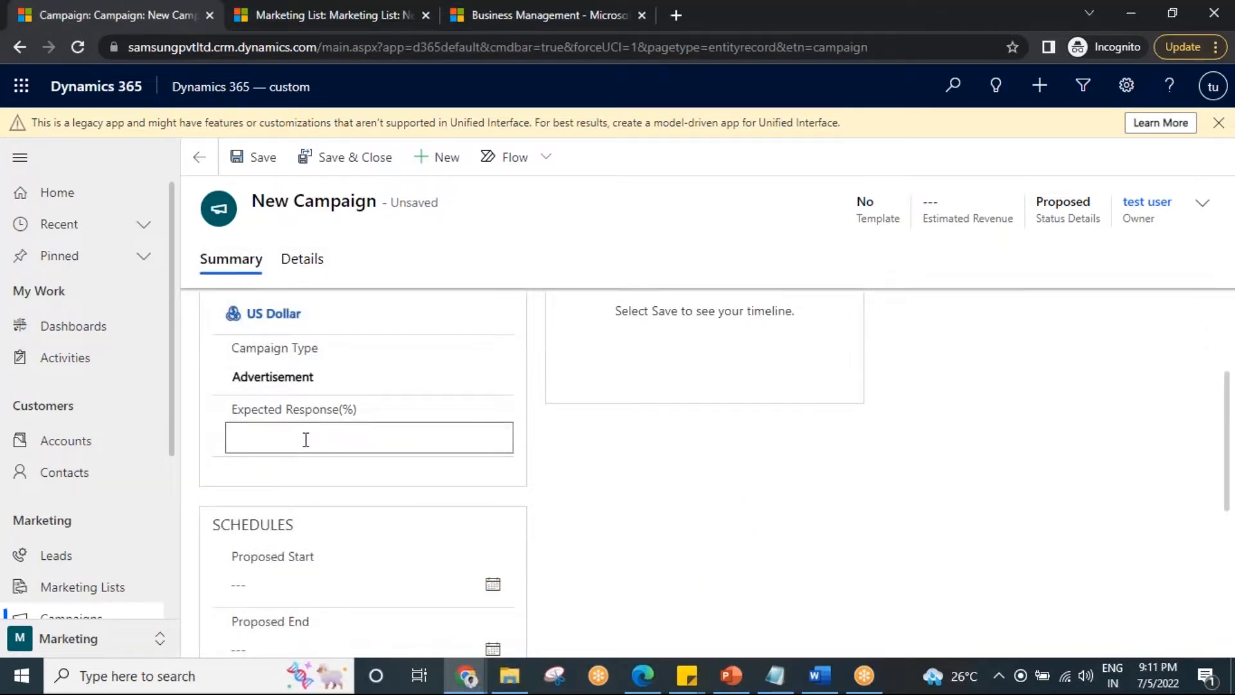
{"action": "type", "text": "50"}
{"action": "scroll", "coordinate": [535, 462], "scroll_direction": "down", "scroll_amount": 1}
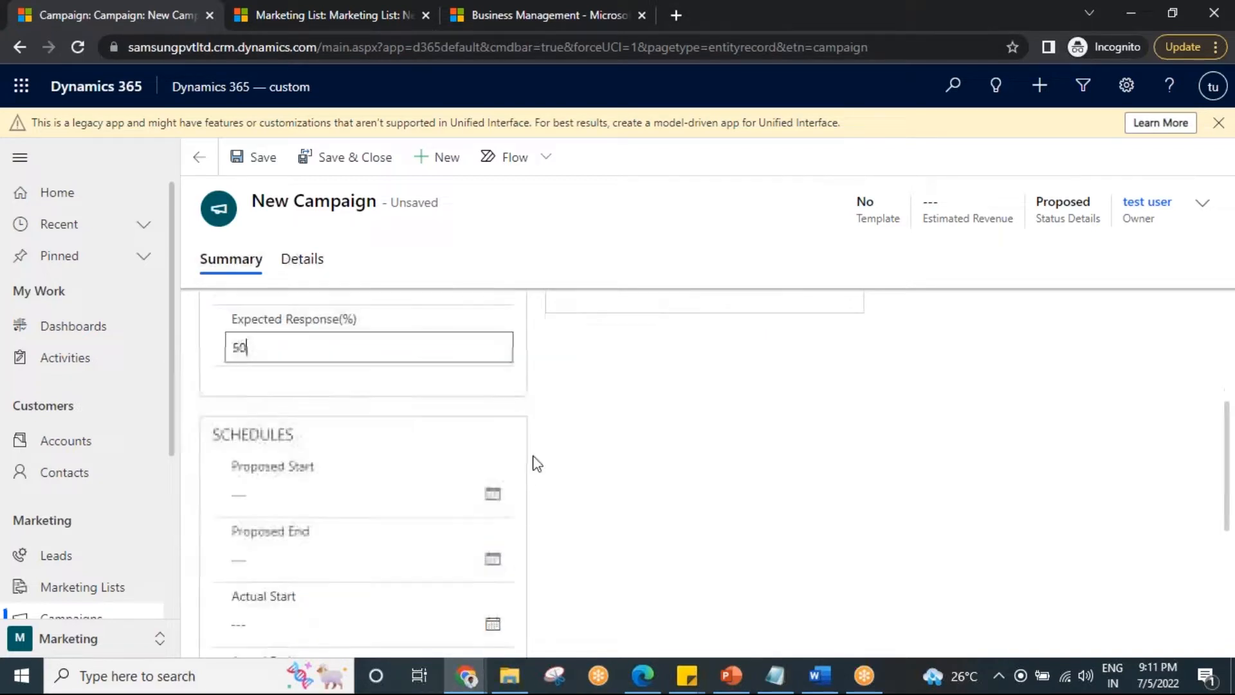
{"action": "left_click", "coordinate": [912, 68]}
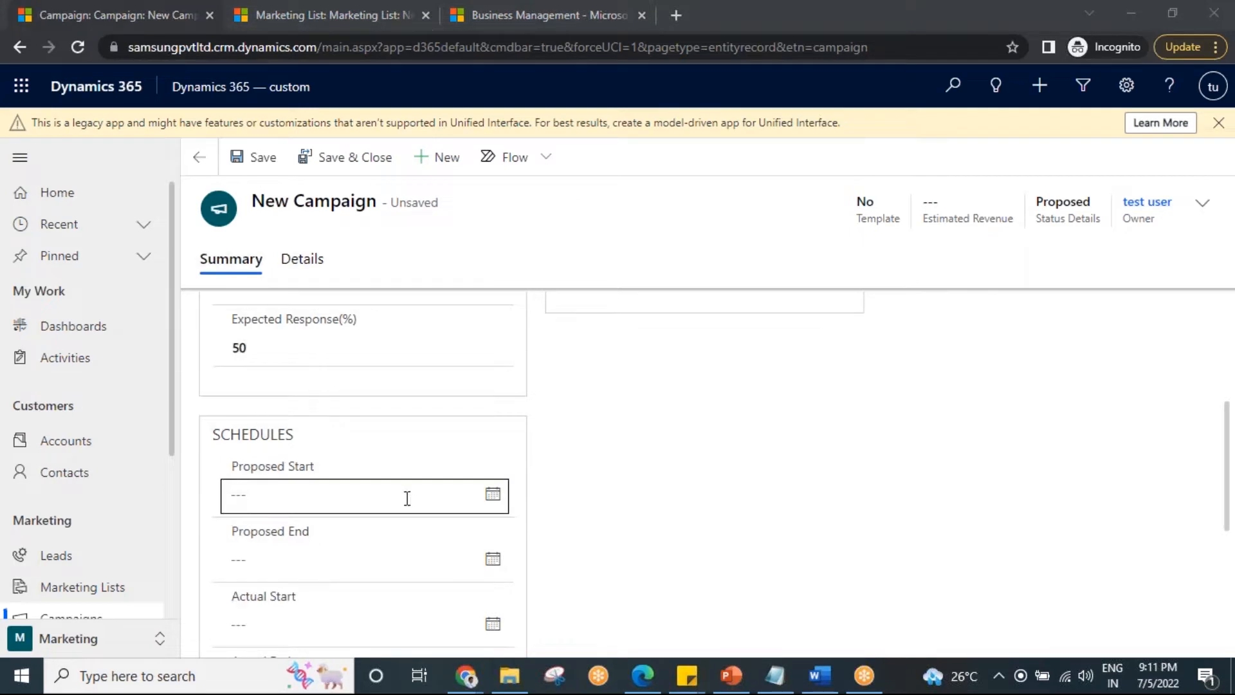
Set the campaign's actual start to 7/9/2022 and actual end to 7/10/2022, and save the campaign.
{"action": "scroll", "coordinate": [403, 543], "scroll_direction": "down", "scroll_amount": 1}
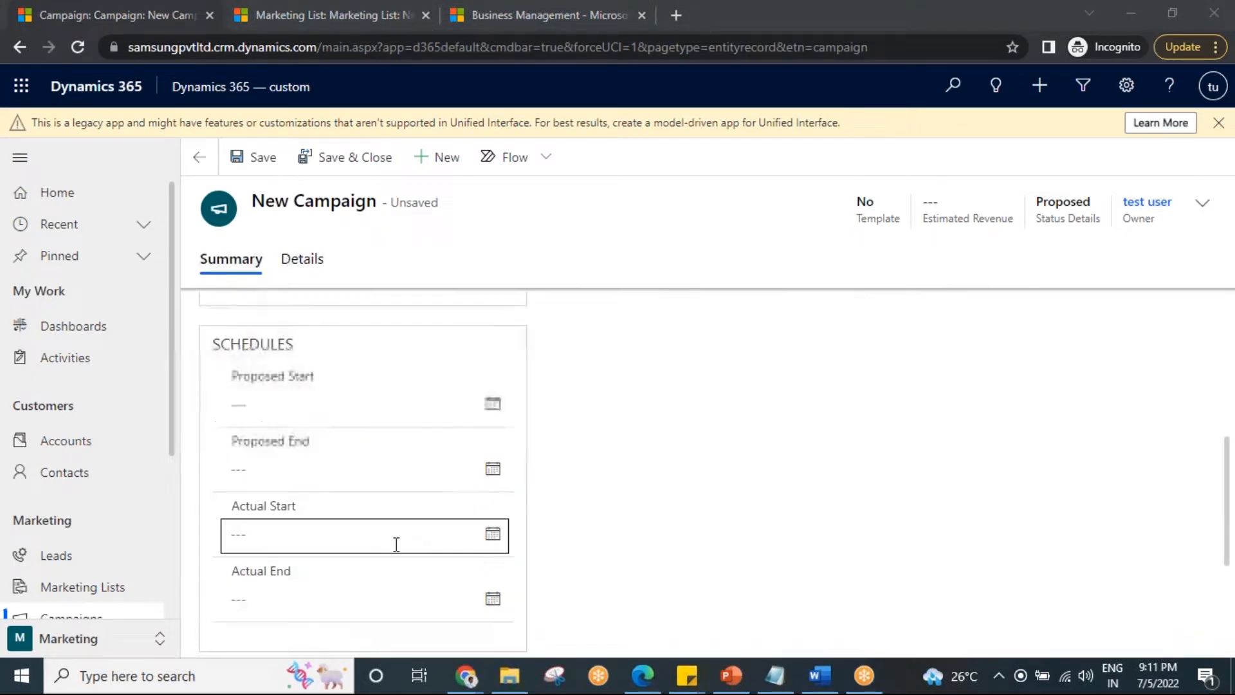
{"action": "scroll", "coordinate": [554, 548], "scroll_direction": "down", "scroll_amount": 1}
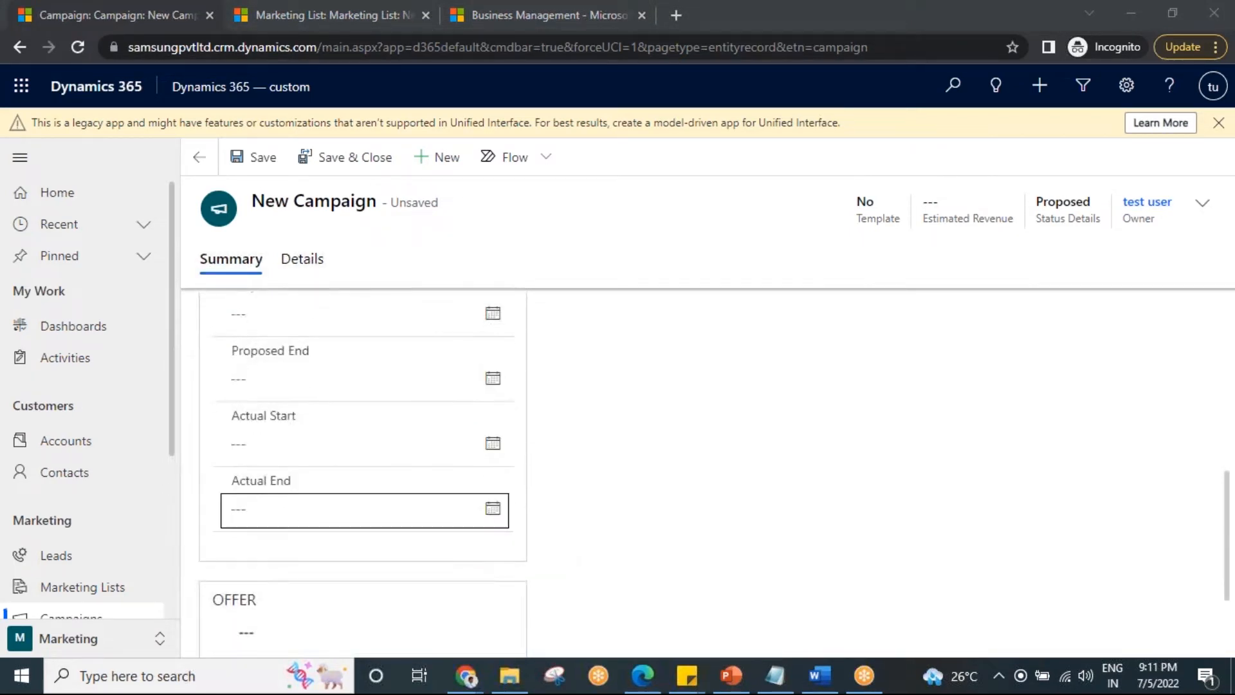
{"action": "scroll", "coordinate": [543, 560], "scroll_direction": "up", "scroll_amount": 1}
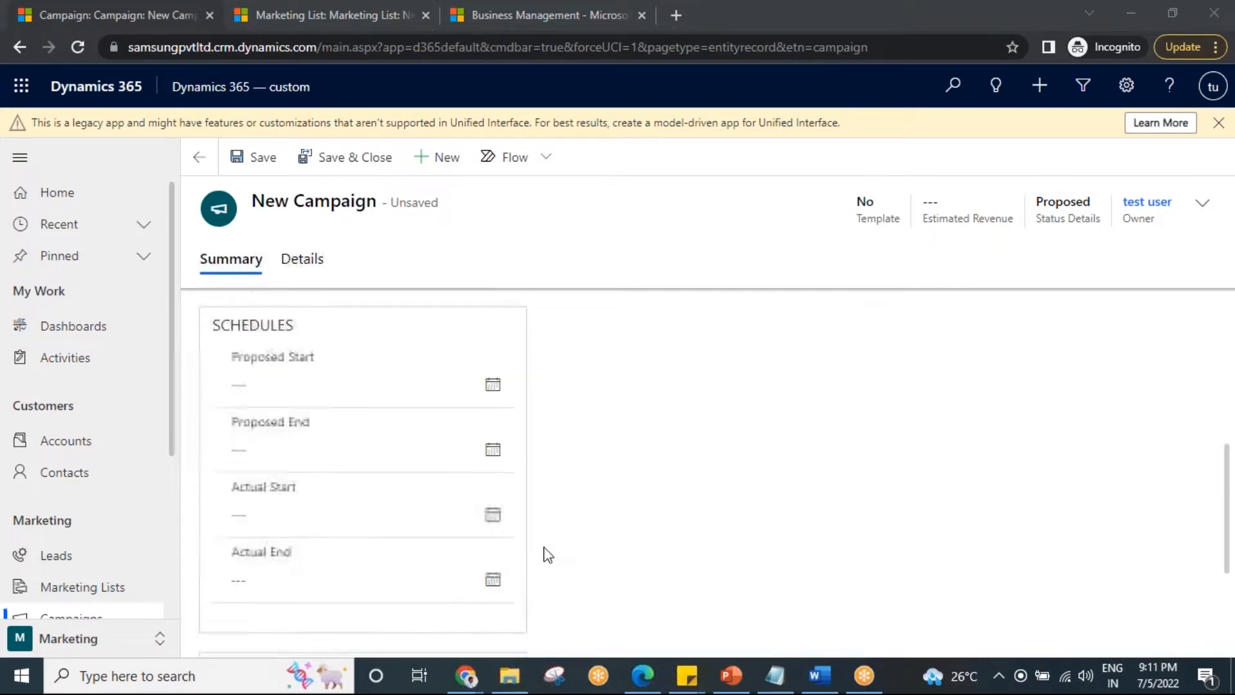
{"action": "scroll", "coordinate": [563, 496], "scroll_direction": "up", "scroll_amount": 1}
{"action": "scroll", "coordinate": [525, 547], "scroll_direction": "down", "scroll_amount": 2}
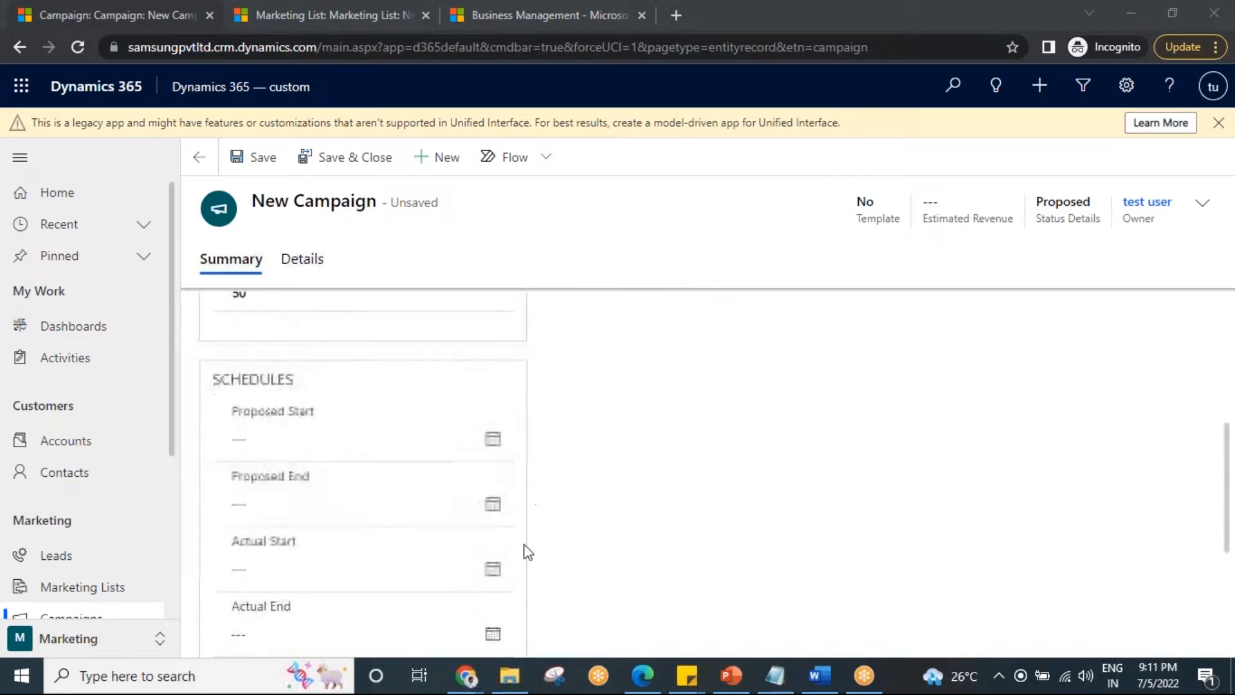
{"action": "left_click", "coordinate": [486, 446]}
{"action": "left_click", "coordinate": [486, 450]}
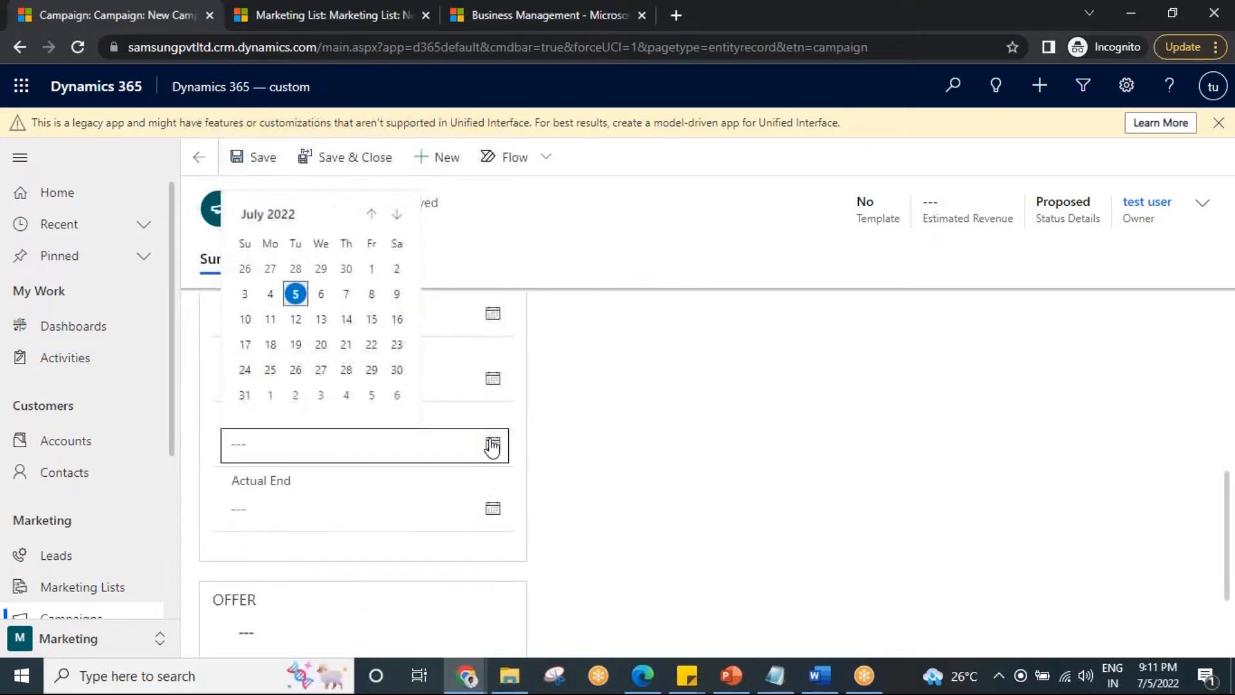
{"action": "left_click", "coordinate": [395, 293]}
{"action": "left_click", "coordinate": [493, 508]}
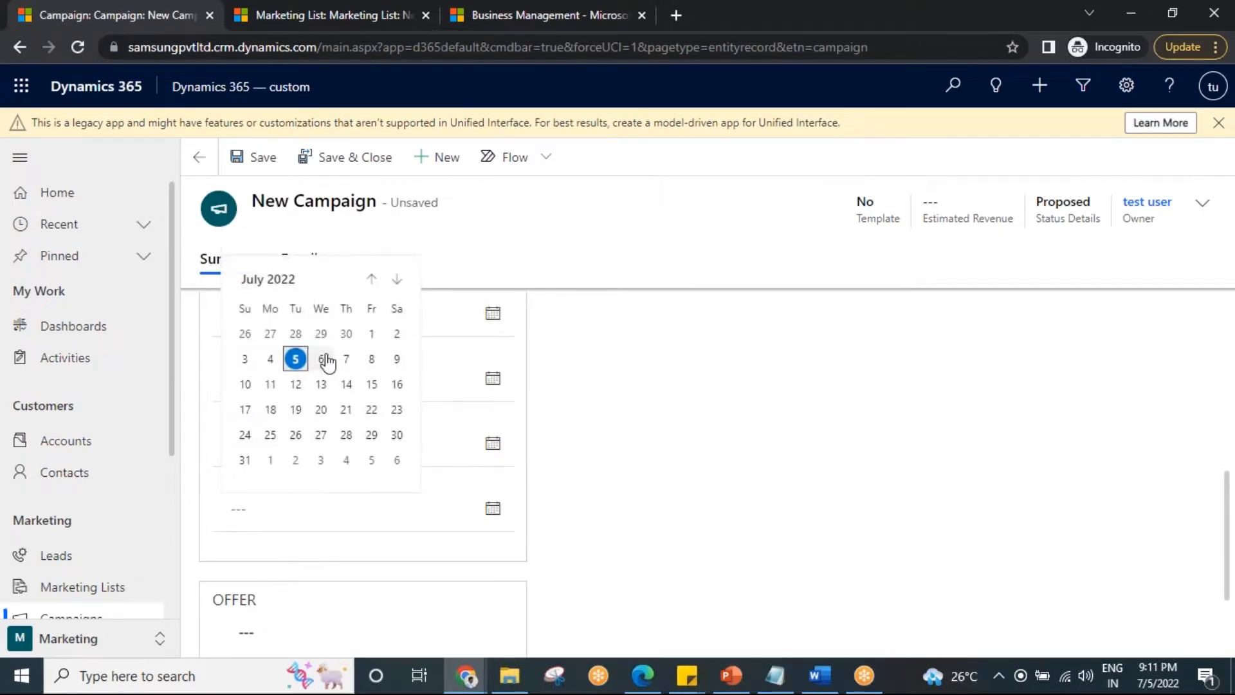
{"action": "left_click", "coordinate": [245, 384]}
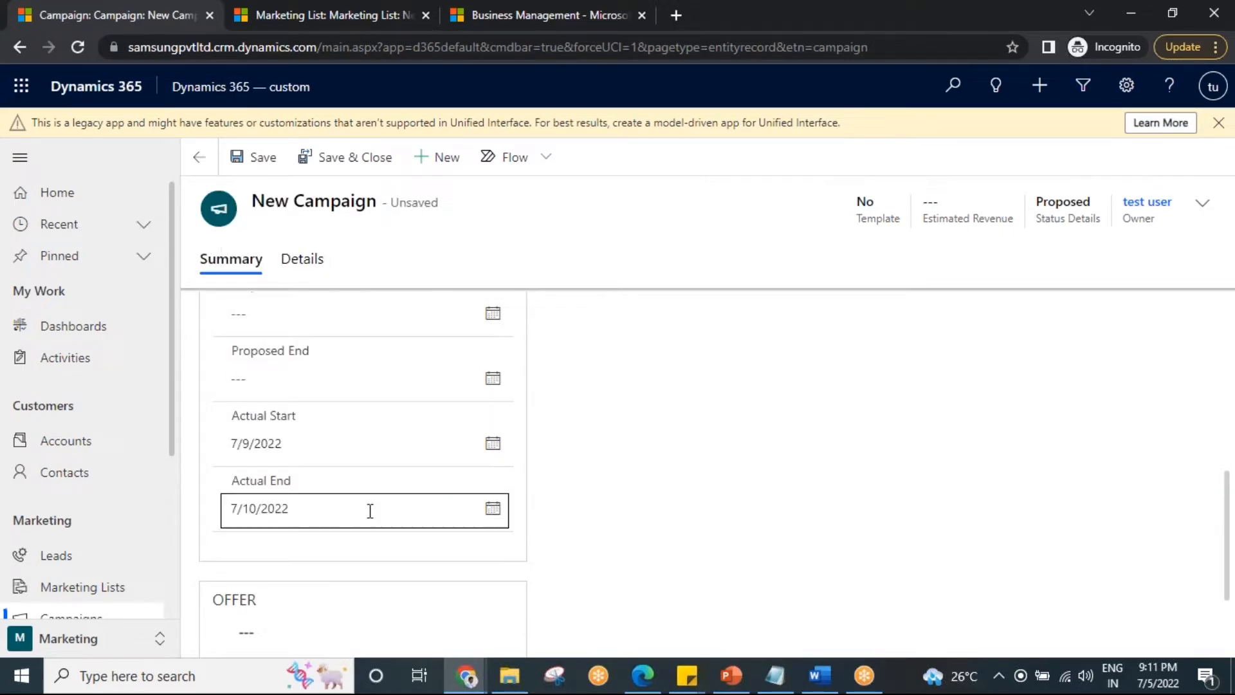
{"action": "scroll", "coordinate": [478, 522], "scroll_direction": "up", "scroll_amount": 7}
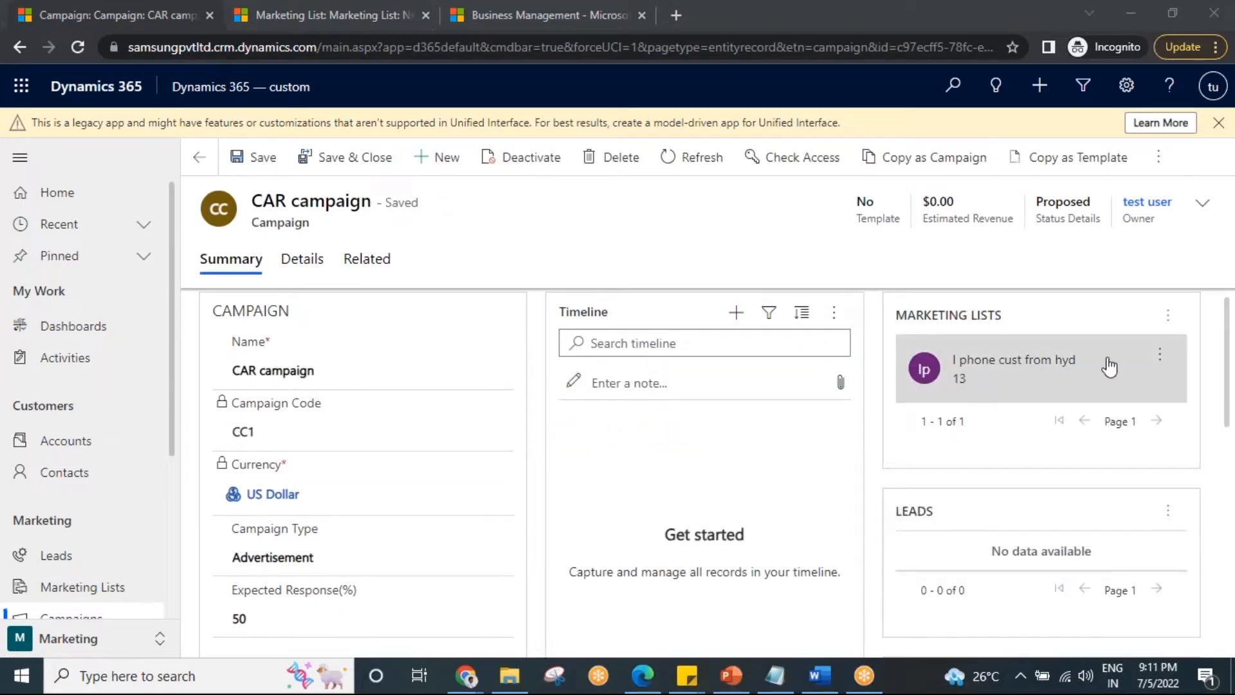
Start a new campaign activity from the related campaign activities of the CAR campaign.
{"action": "left_click", "coordinate": [1076, 355]}
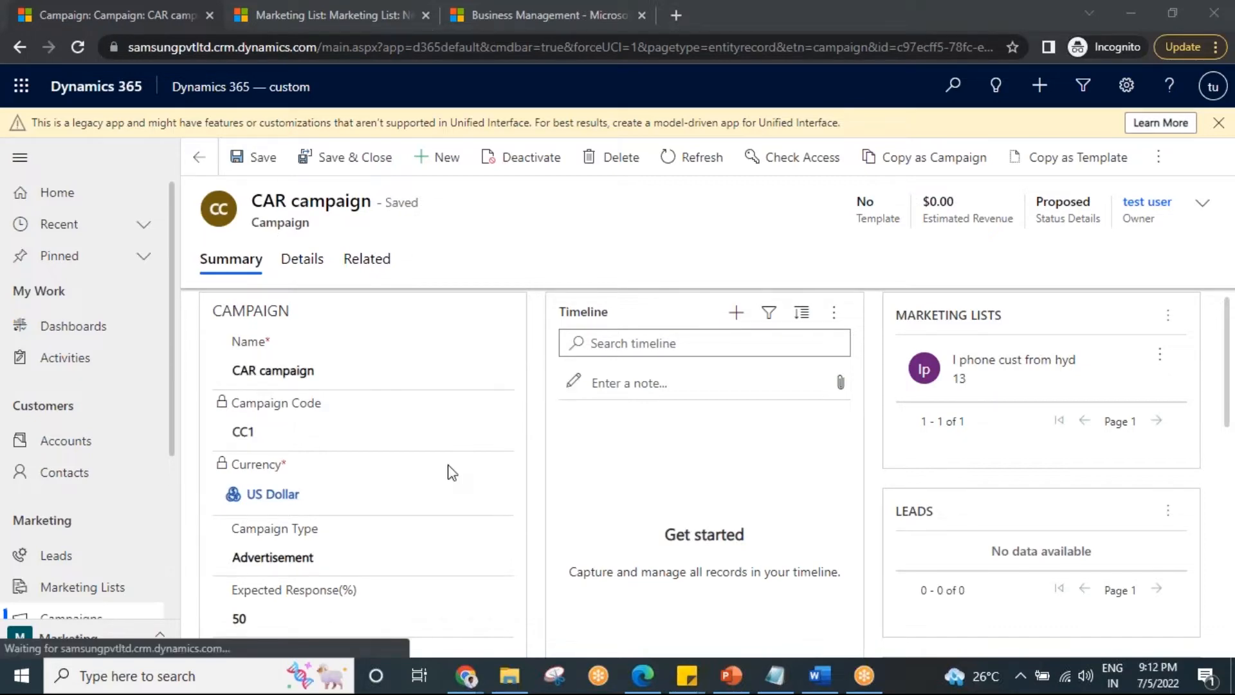
{"action": "scroll", "coordinate": [449, 468], "scroll_direction": "down", "scroll_amount": 2}
{"action": "scroll", "coordinate": [449, 469], "scroll_direction": "up", "scroll_amount": 2}
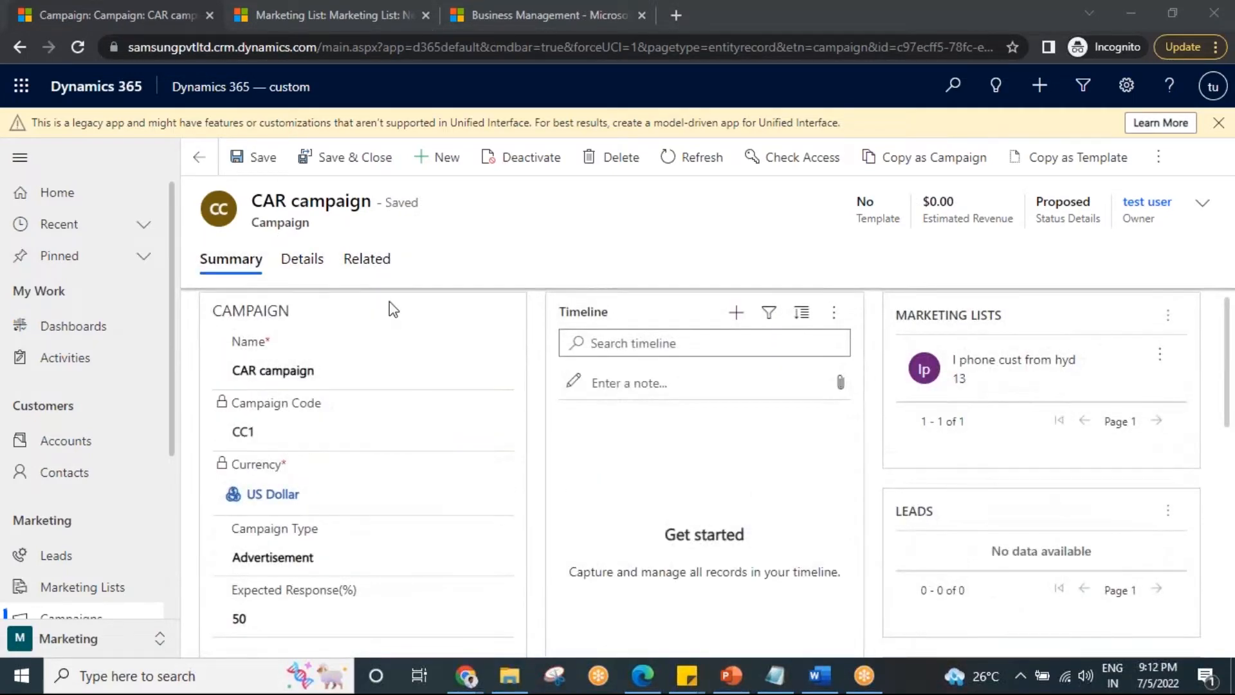
{"action": "left_click", "coordinate": [371, 271]}
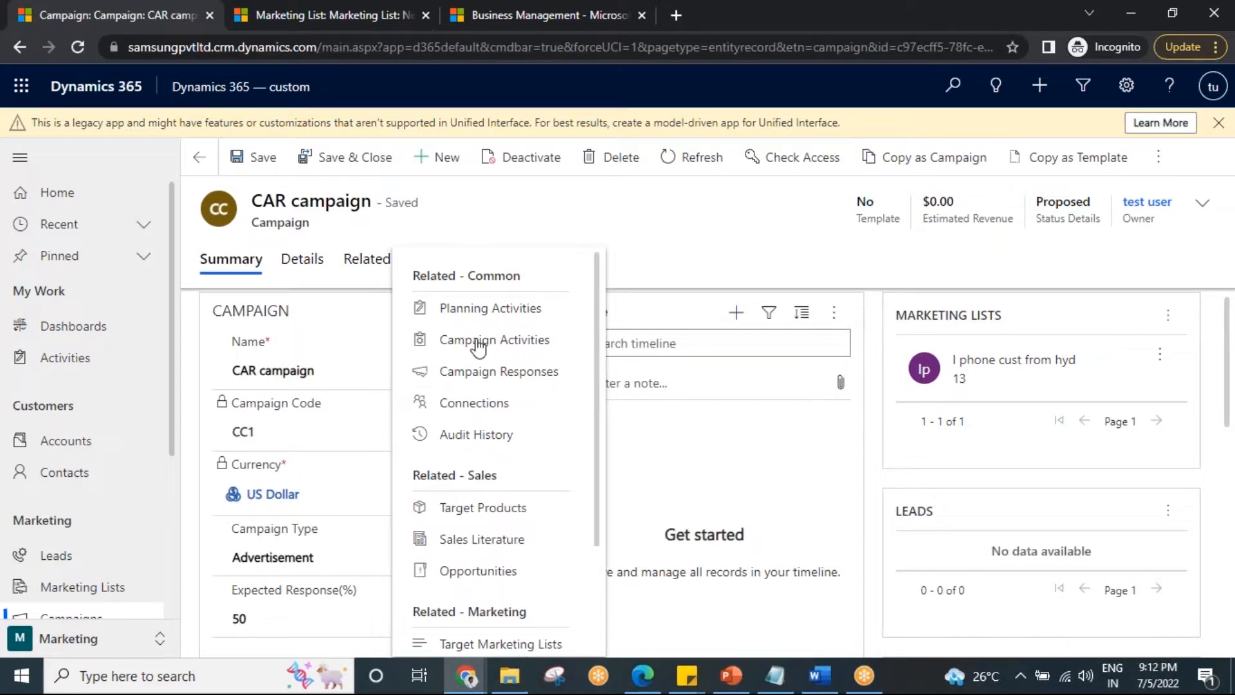
{"action": "left_click", "coordinate": [478, 348]}
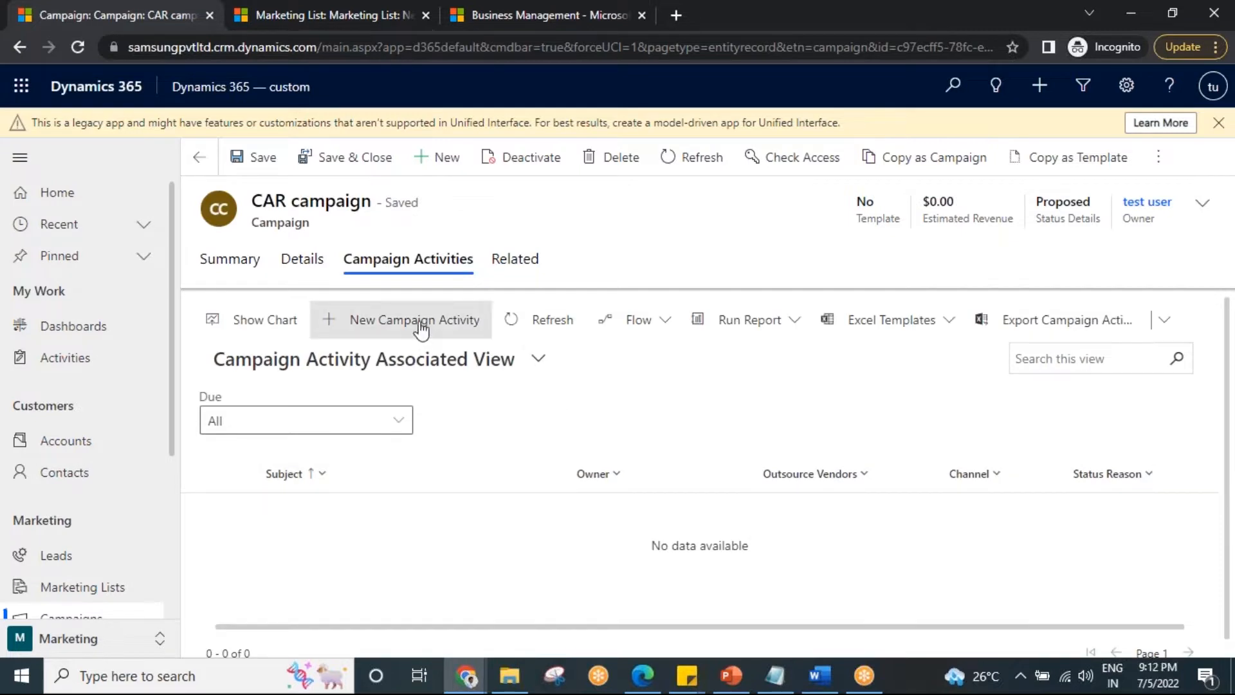
{"action": "left_click", "coordinate": [405, 325]}
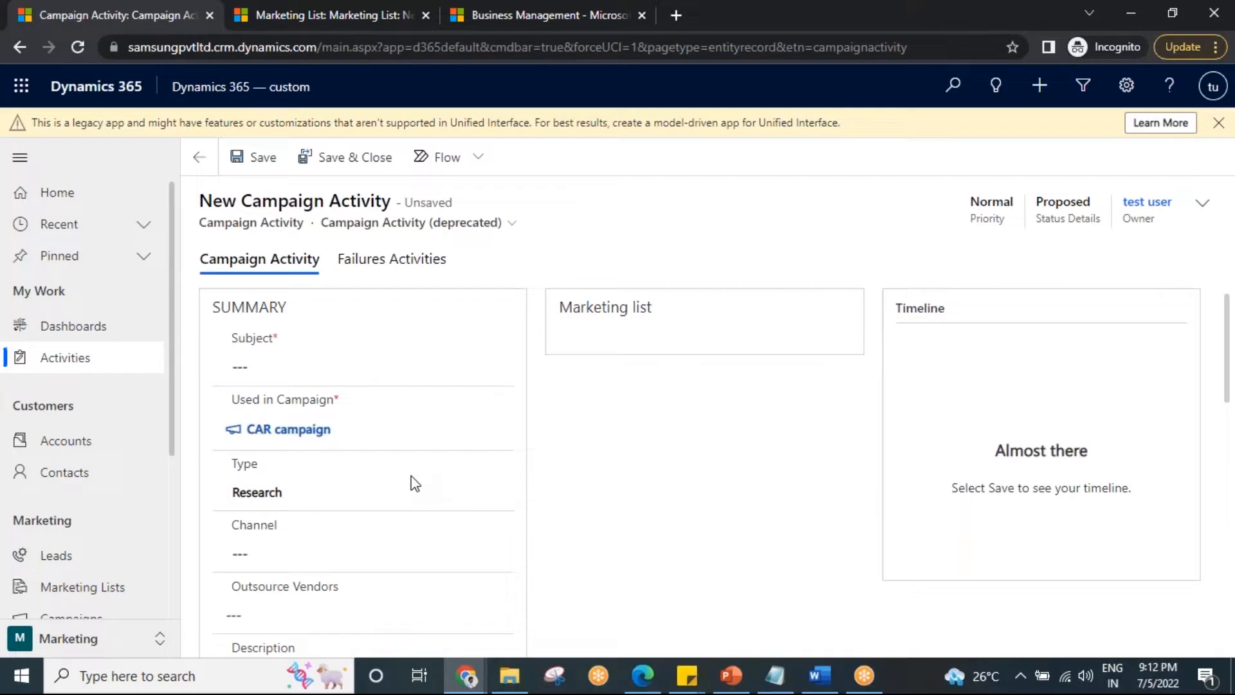
Set the new campaign activity's type to Direct Follow-Up Contact and its channel to Phone.
{"action": "left_click", "coordinate": [298, 369]}
{"action": "left_click", "coordinate": [277, 499]}
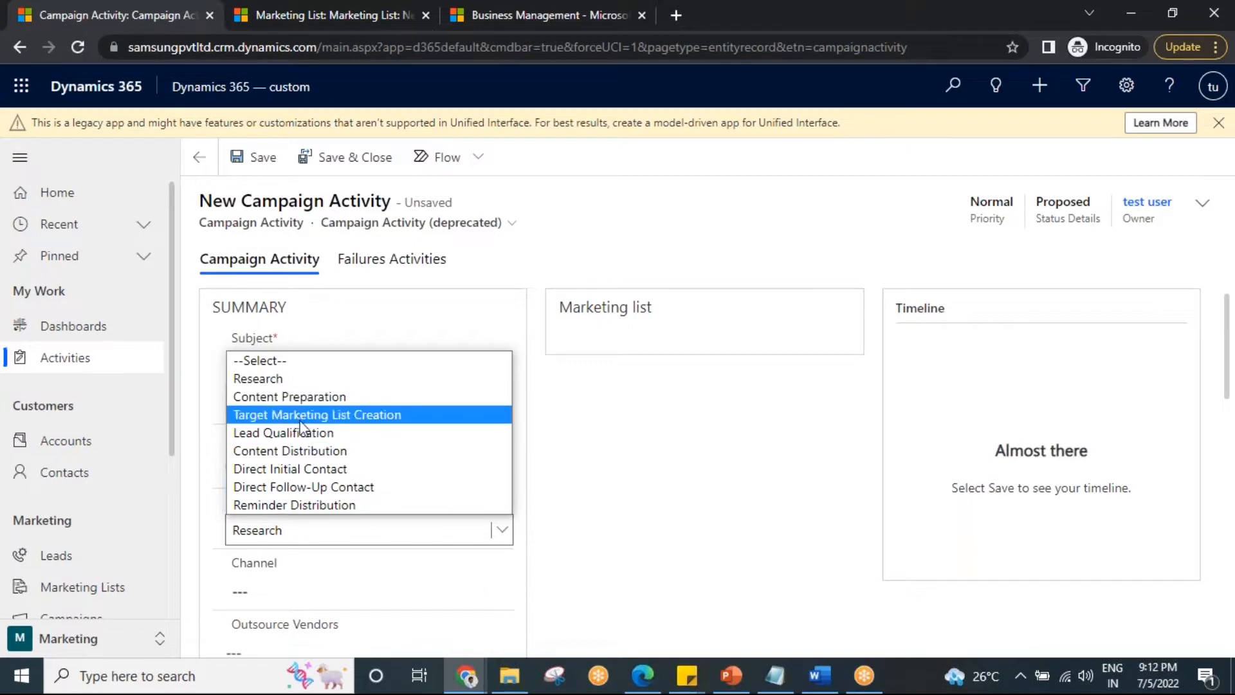
{"action": "left_click", "coordinate": [318, 488]}
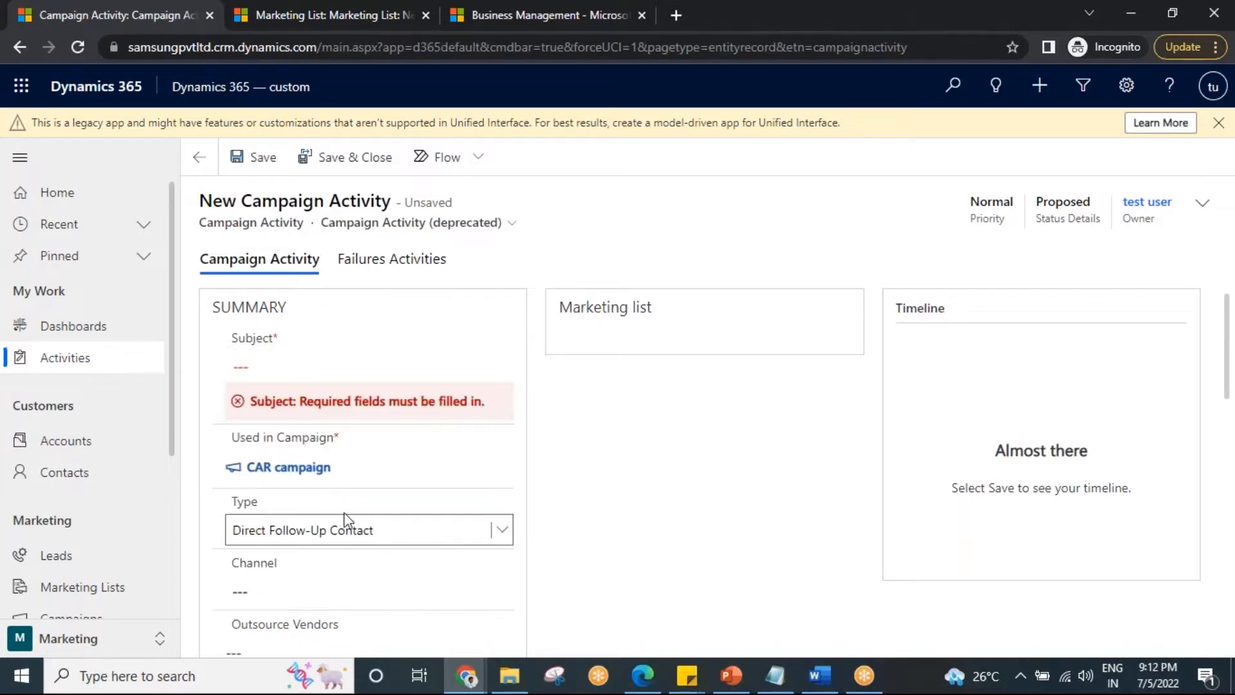
{"action": "scroll", "coordinate": [348, 519], "scroll_direction": "down", "scroll_amount": 1}
{"action": "left_click", "coordinate": [275, 504]}
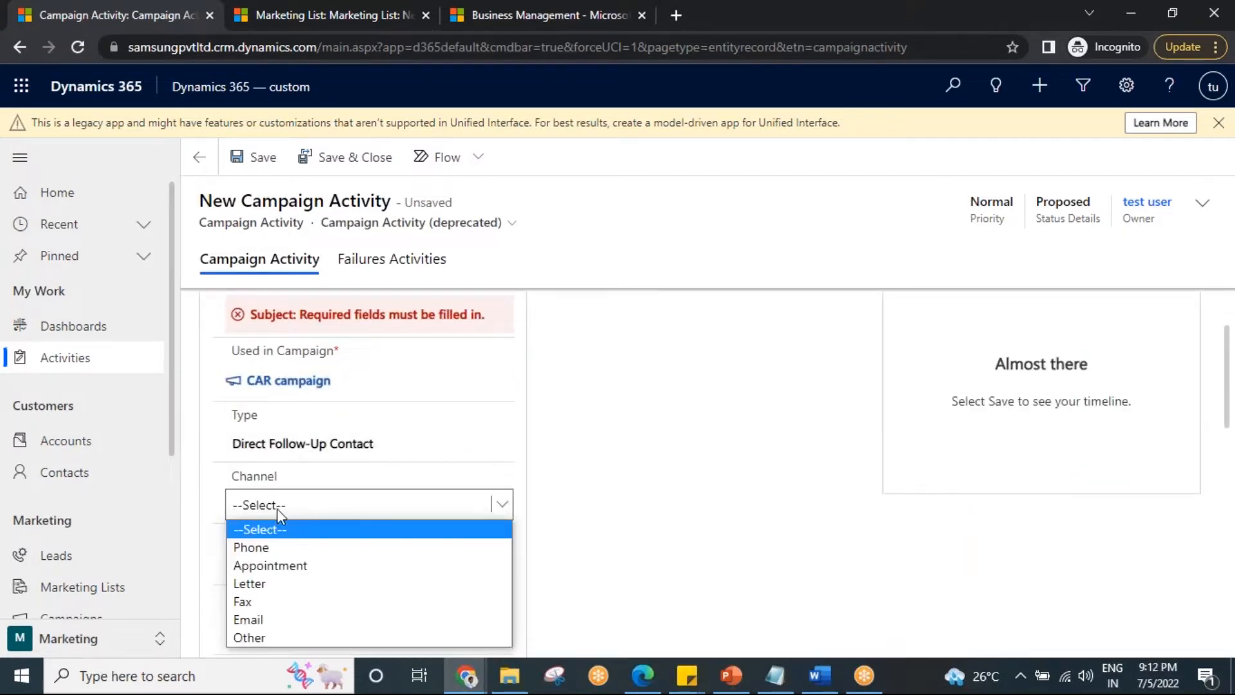
{"action": "left_click", "coordinate": [286, 554]}
Enter "connecting with customers thorugh the phone call" as the campaign activity's subject.
{"action": "scroll", "coordinate": [372, 554], "scroll_direction": "up", "scroll_amount": 1}
{"action": "left_click", "coordinate": [292, 370]}
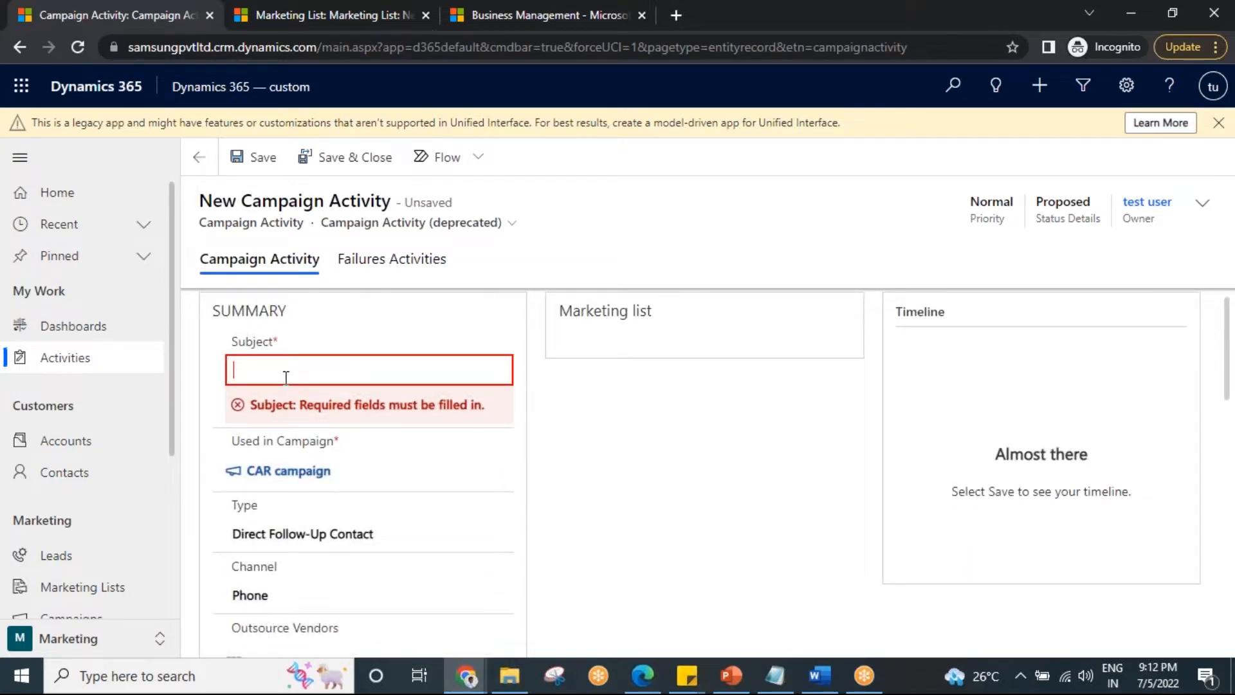
{"action": "type", "text": "connecting with customers thorugh the "}
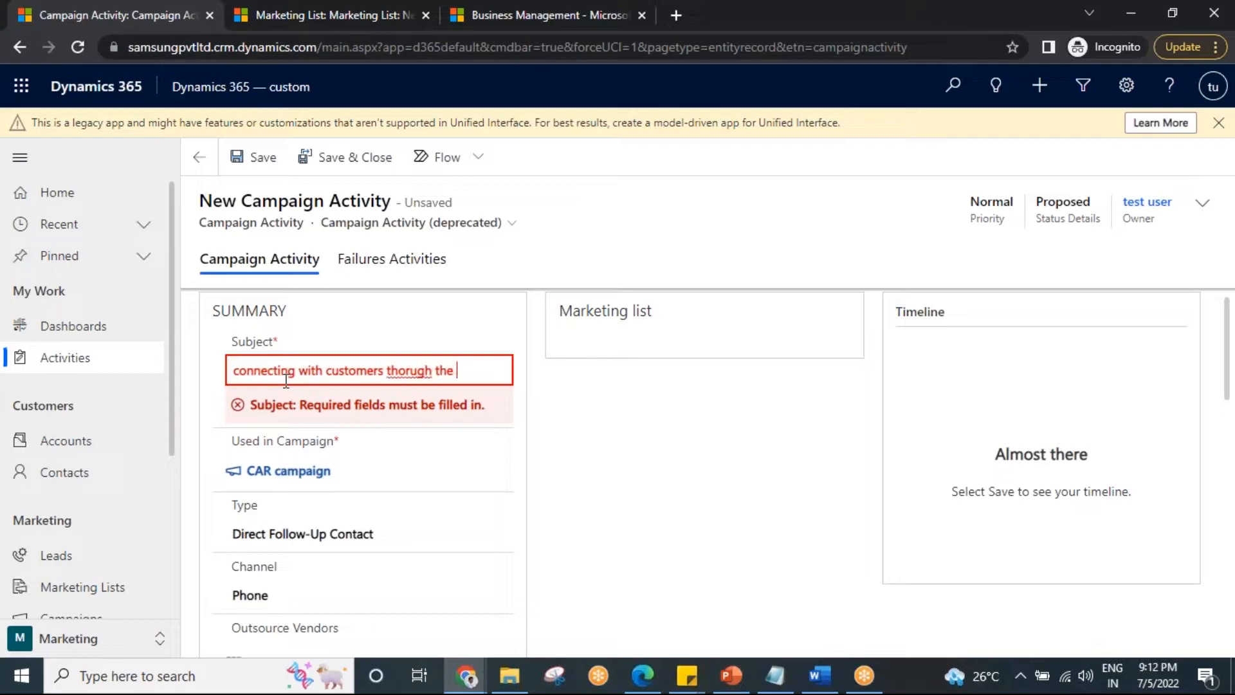
{"action": "type", "text": "phone call"}
Review the activity type options, keep Direct Follow-Up Contact, and save the campaign activity.
{"action": "left_click", "coordinate": [296, 535]}
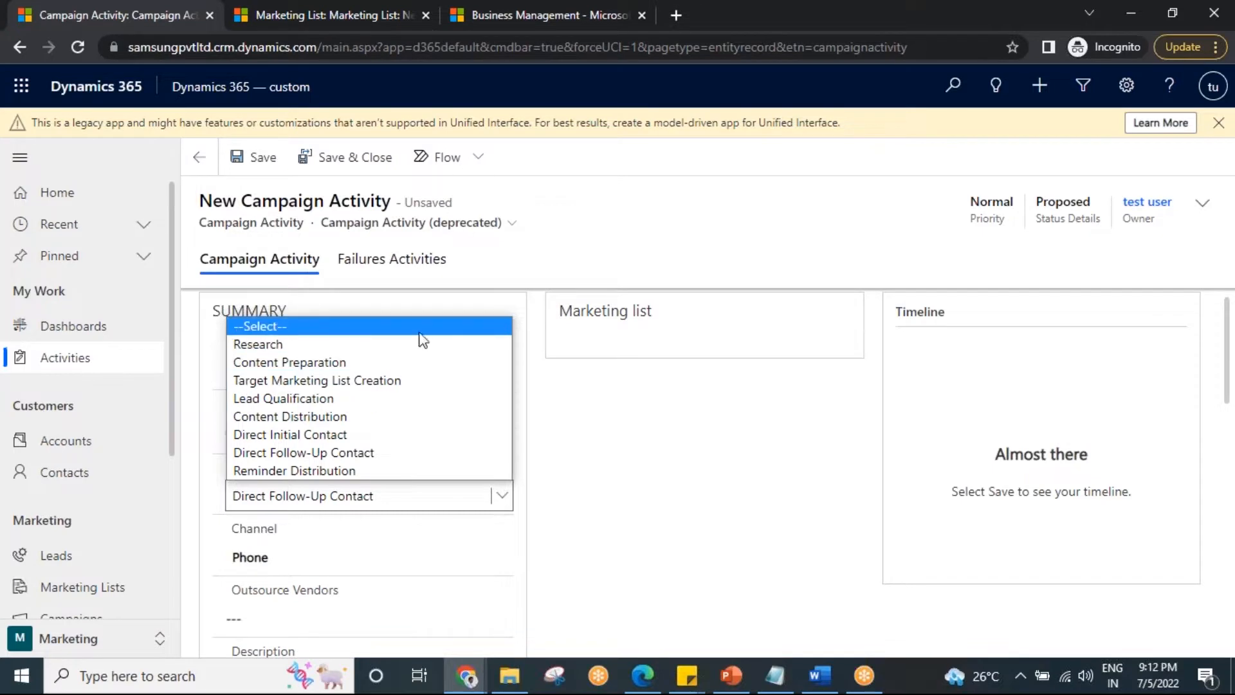
{"action": "left_click", "coordinate": [326, 453]}
{"action": "scroll", "coordinate": [389, 526], "scroll_direction": "down", "scroll_amount": 2}
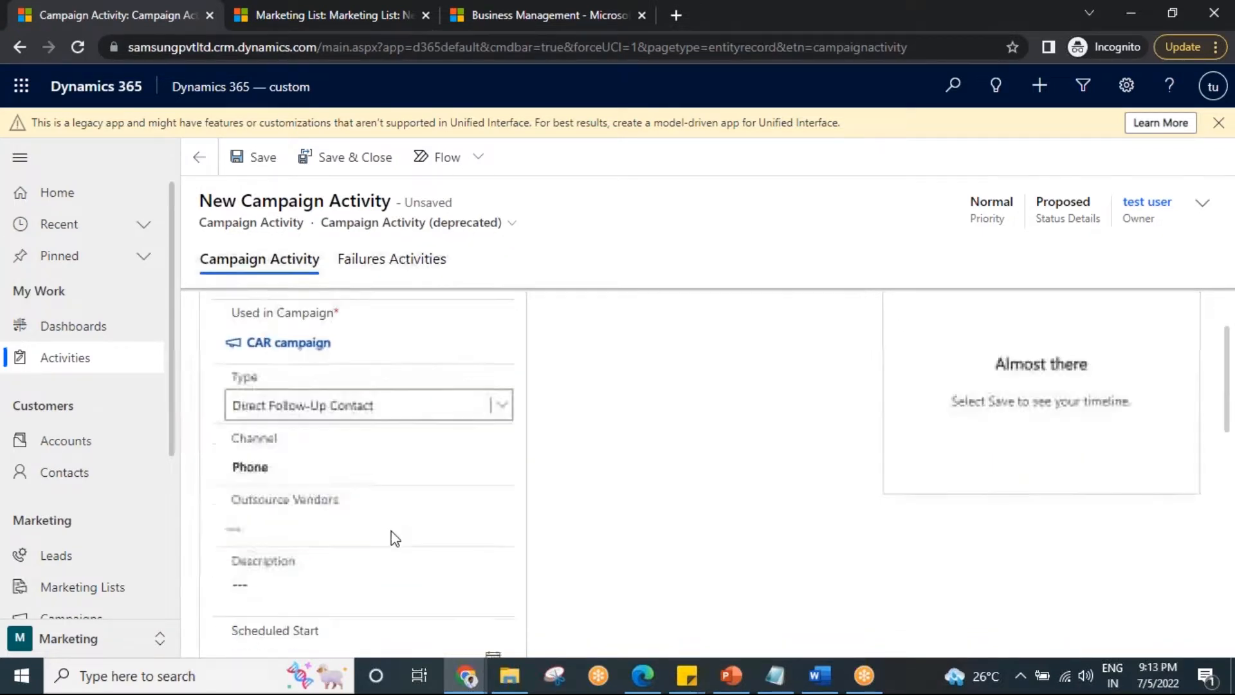
{"action": "scroll", "coordinate": [394, 528], "scroll_direction": "up", "scroll_amount": 2}
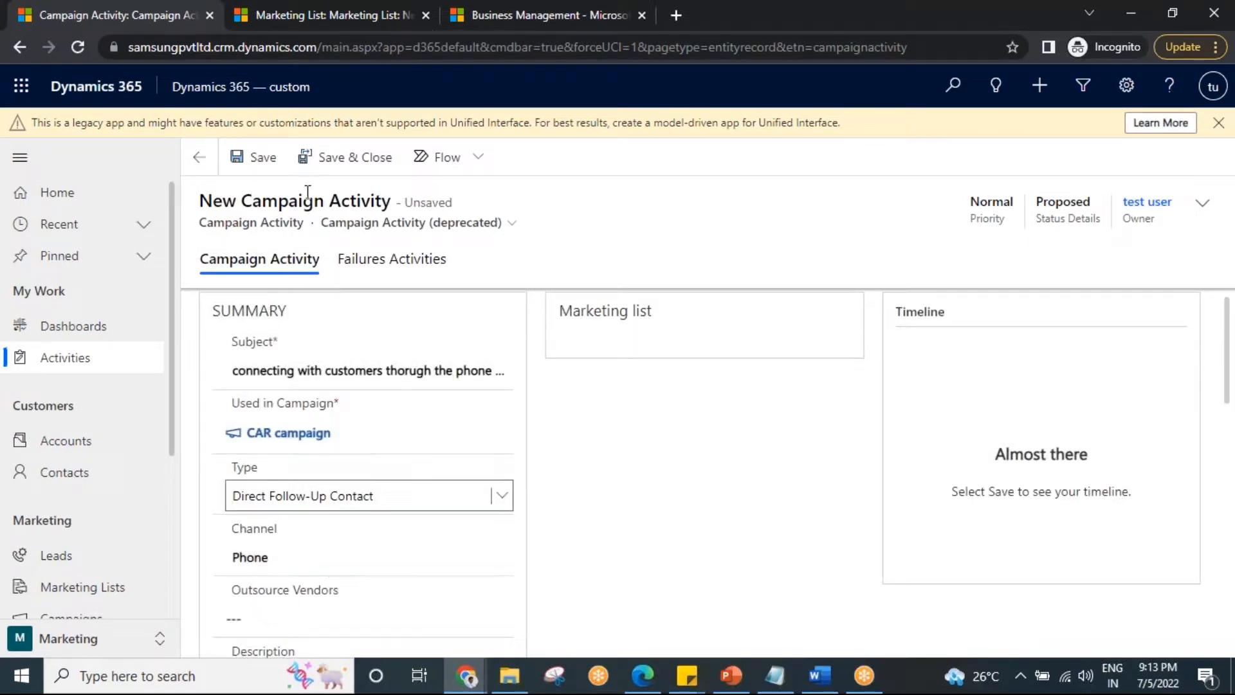
{"action": "left_click", "coordinate": [261, 158]}
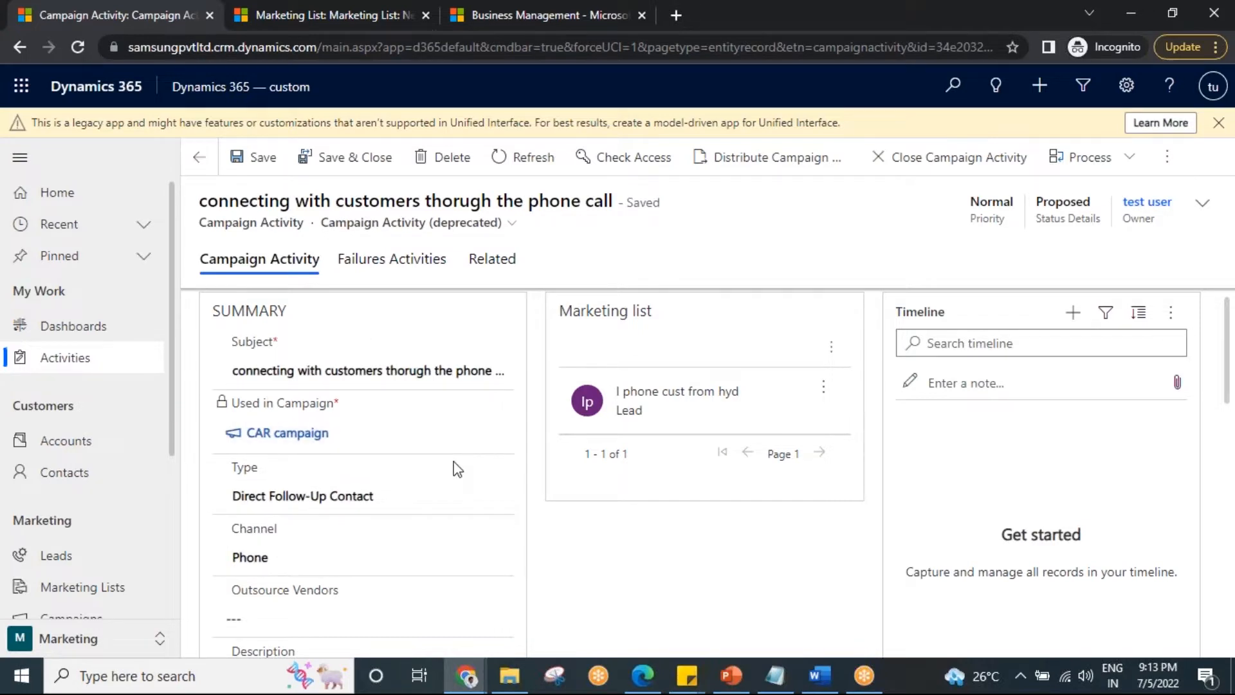
Examine the Accenture account record in the other browser tab, and return to the campaign activity.
{"action": "left_click", "coordinate": [329, 9]}
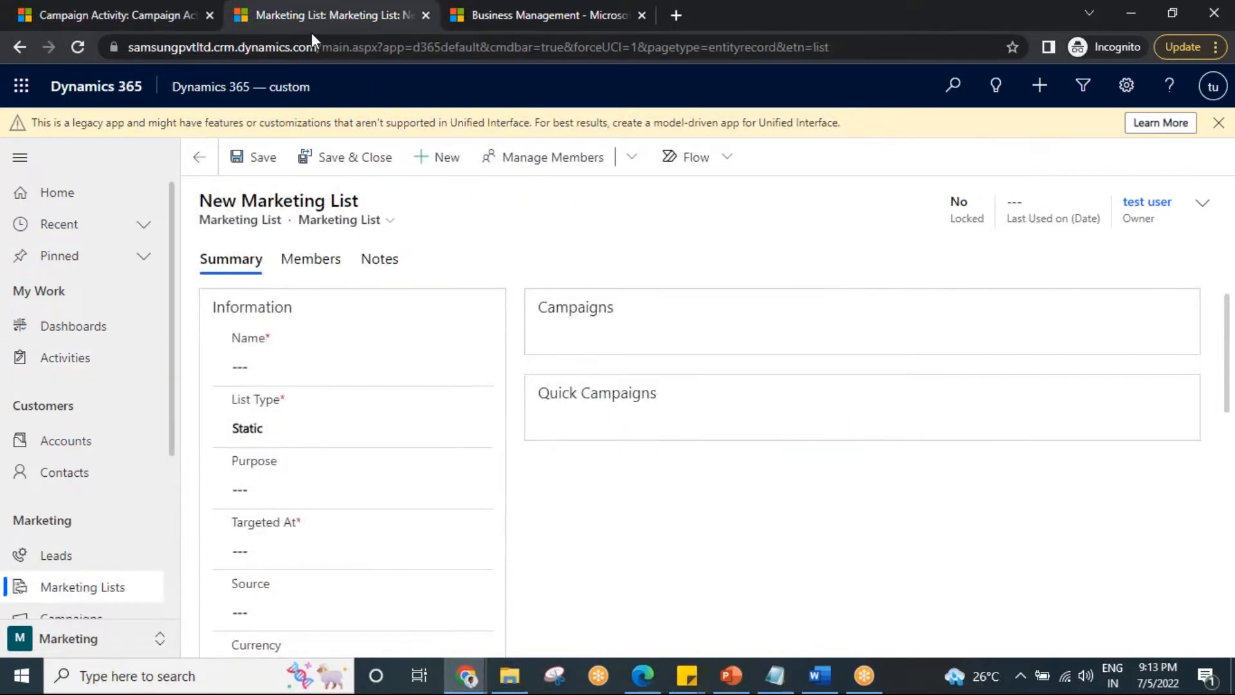
{"action": "left_click", "coordinate": [99, 439]}
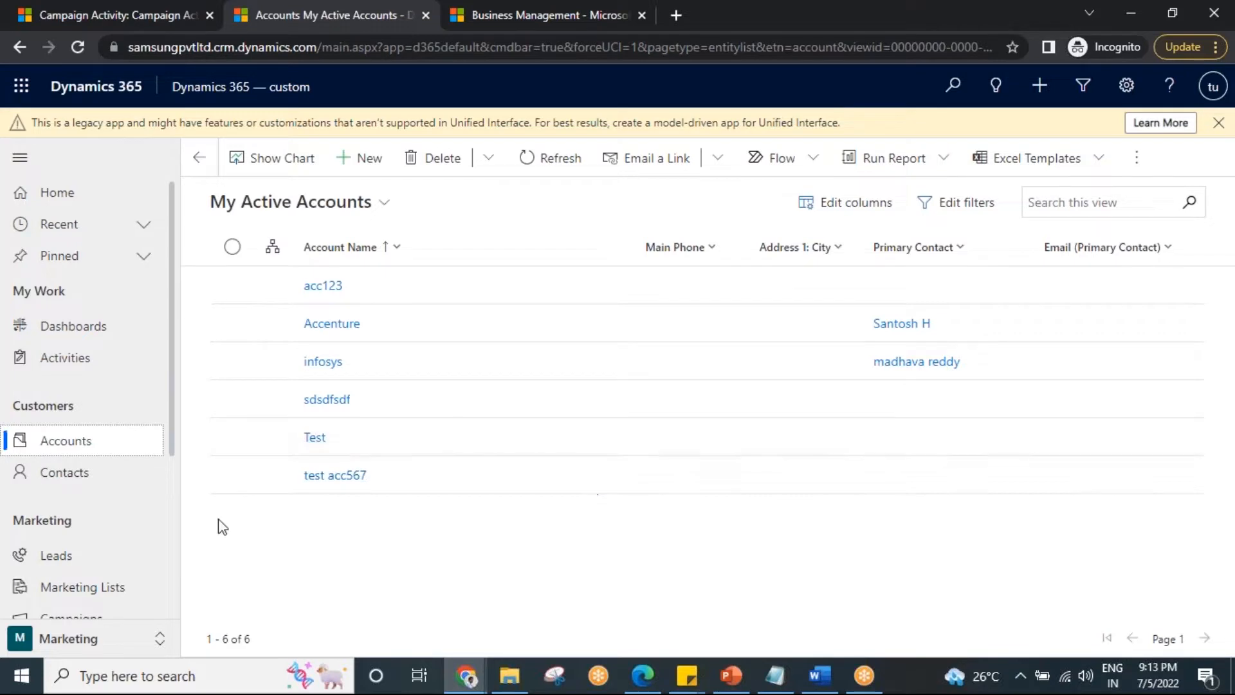
{"action": "double_click", "coordinate": [452, 333]}
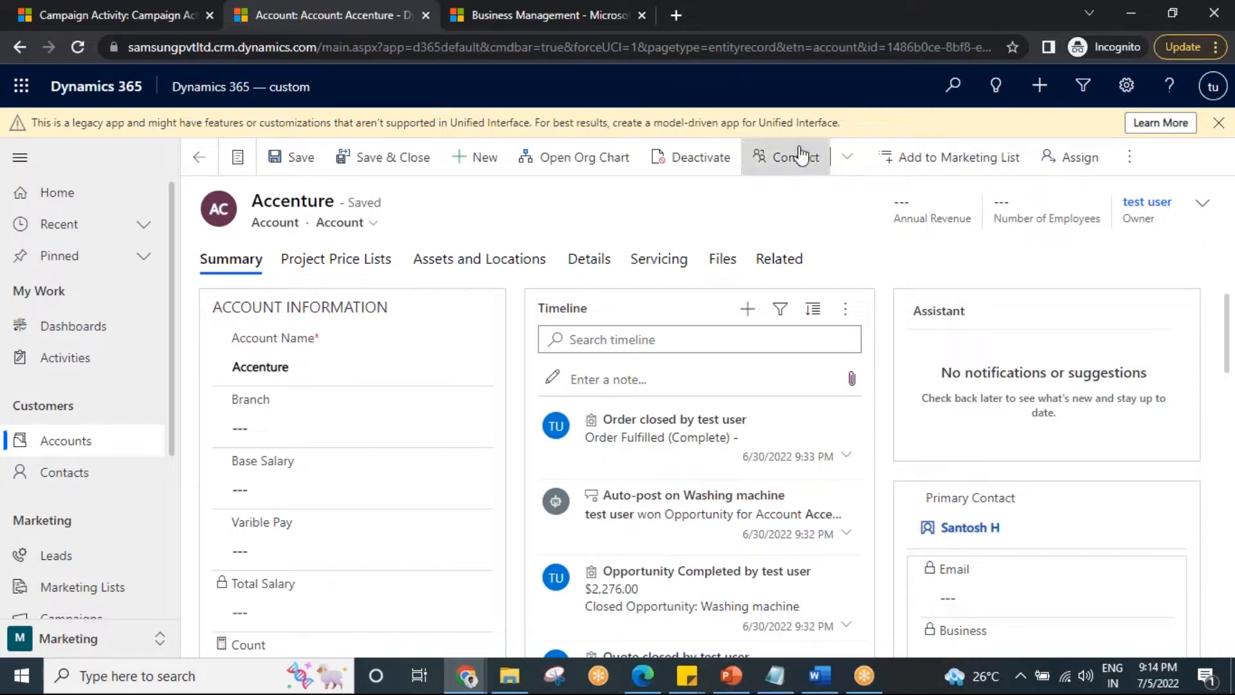
{"action": "left_click", "coordinate": [166, 11]}
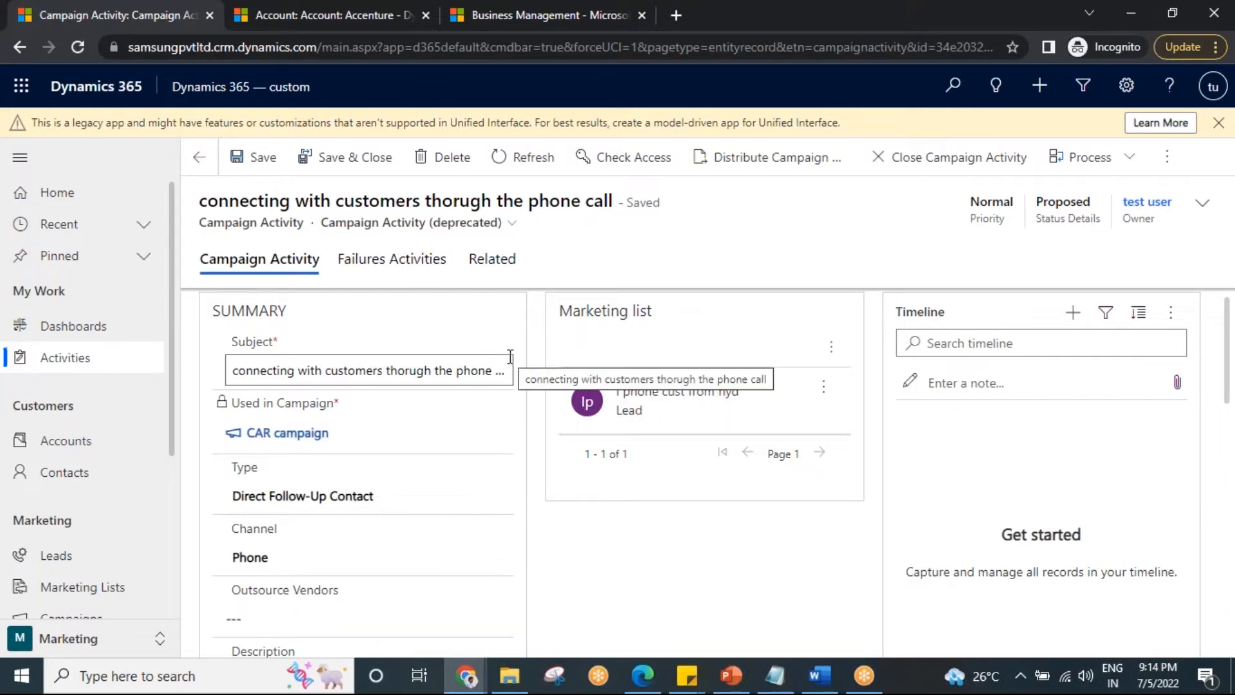
Start distributing the campaign activity as a phone call due 7/5/2022, with subject "CAR event" and description "giving 30 %".
{"action": "left_click", "coordinate": [748, 163]}
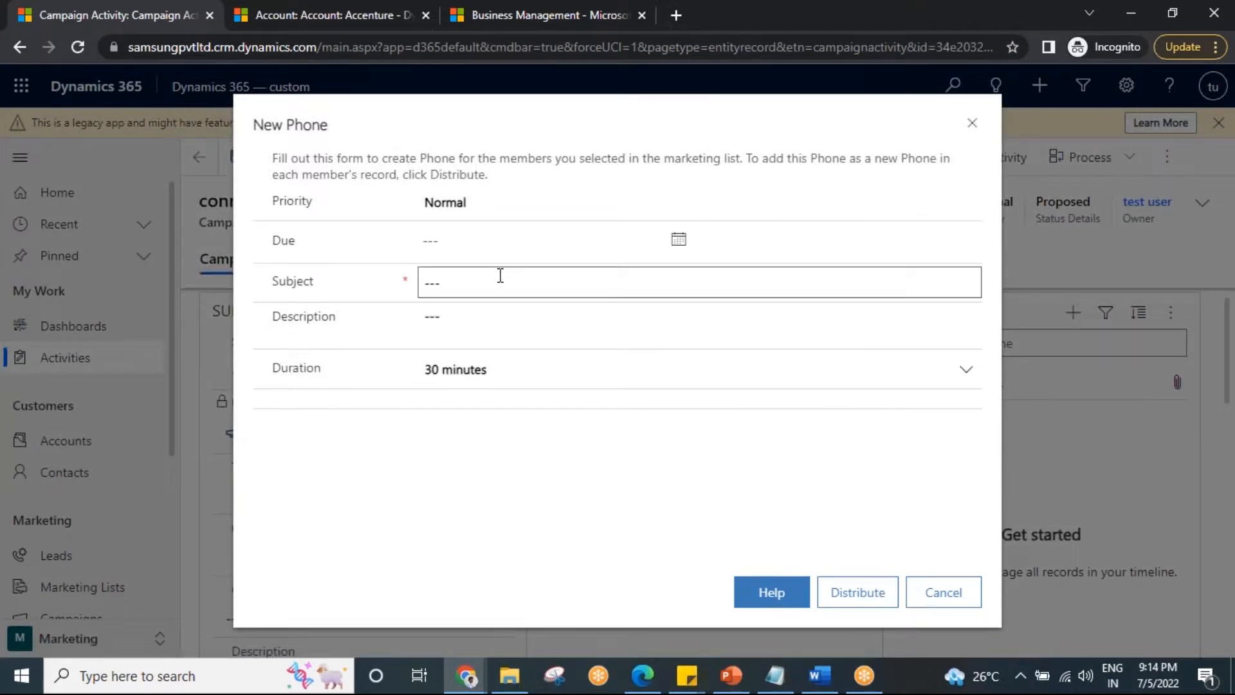
{"action": "left_click", "coordinate": [679, 240]}
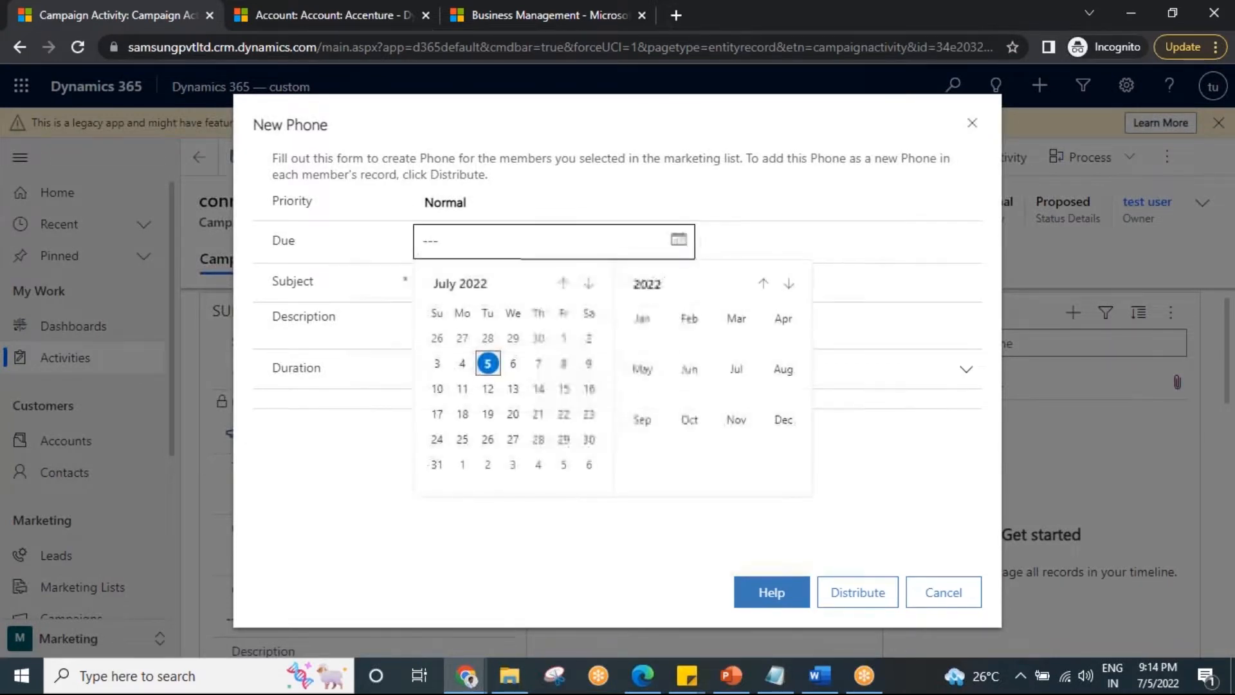
{"action": "left_click", "coordinate": [489, 365]}
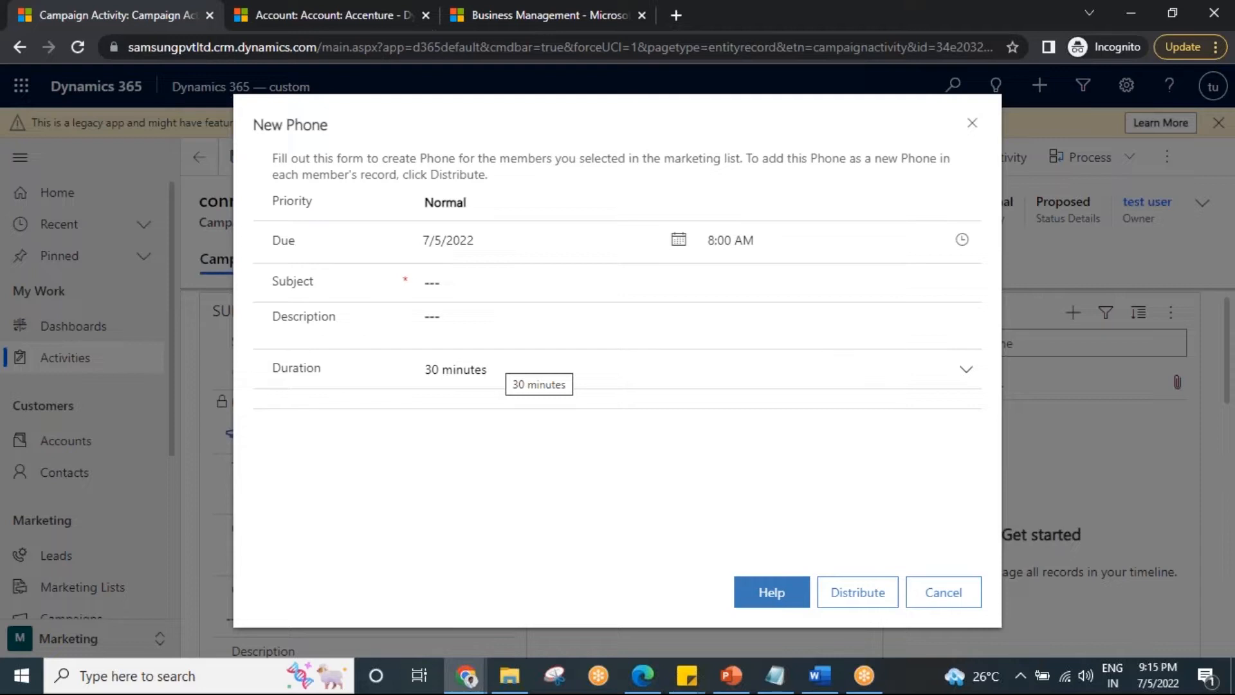
{"action": "left_click", "coordinate": [460, 281]}
{"action": "type", "text": "C"}
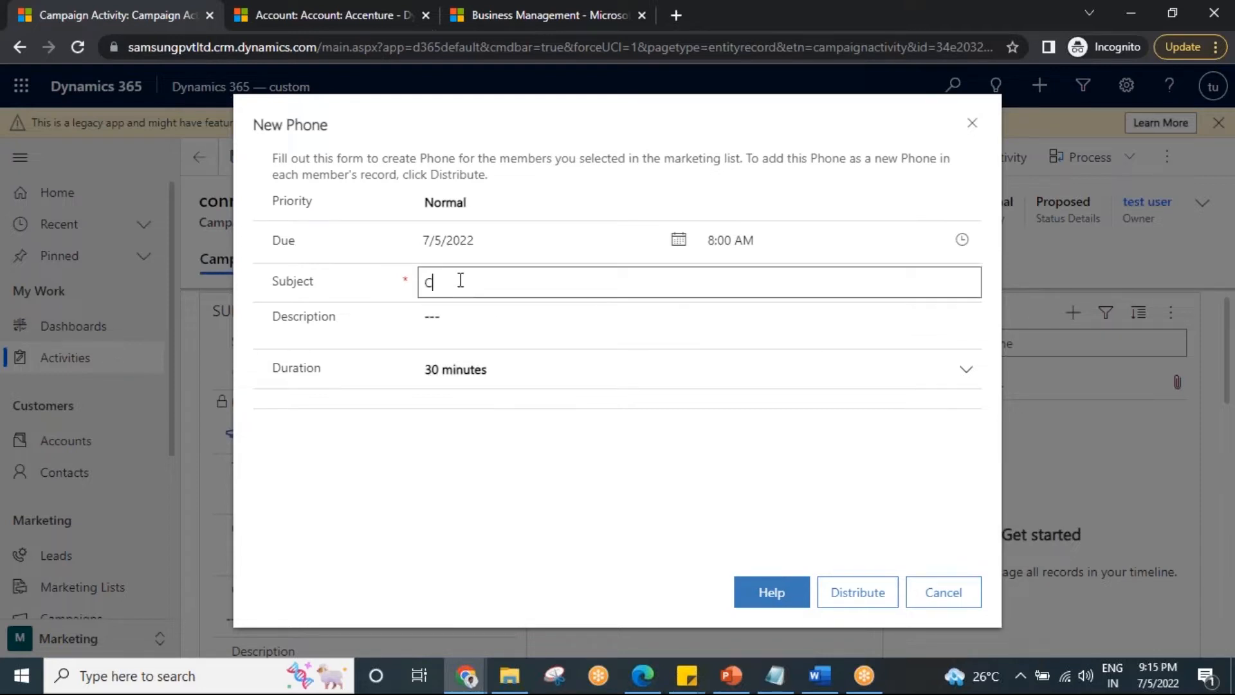
{"action": "type", "text": "AR event"}
{"action": "left_click", "coordinate": [451, 320]}
{"action": "type", "text": "giving 30 %"}
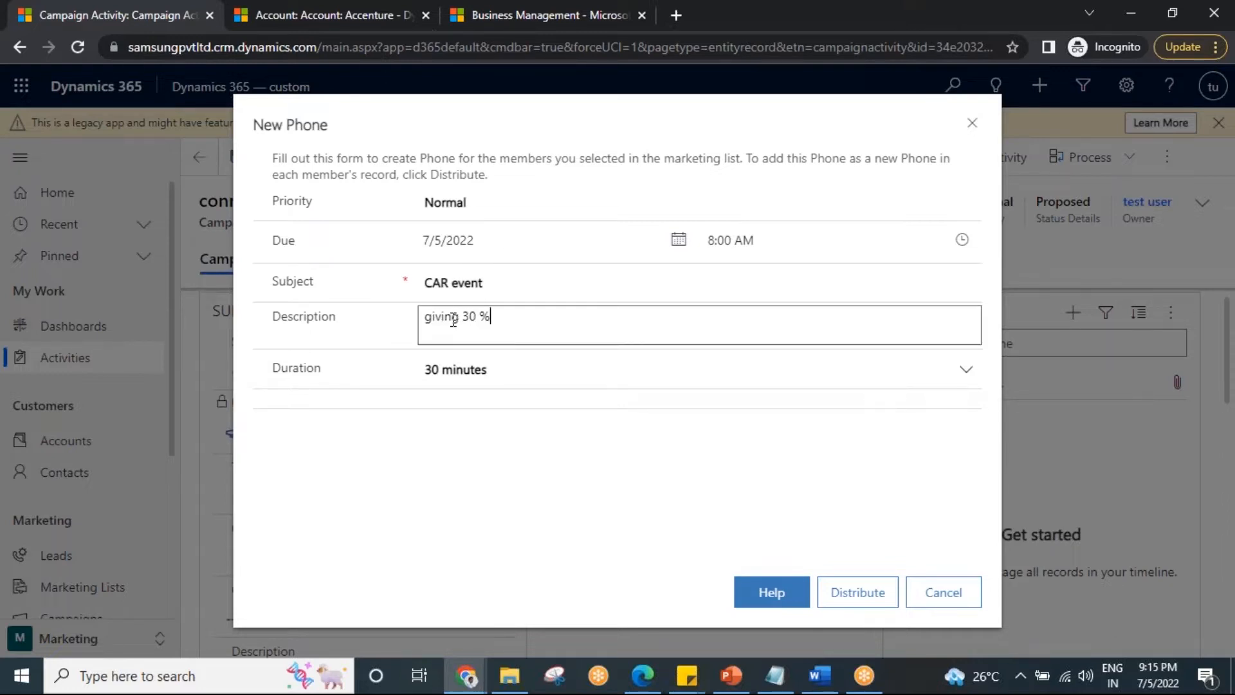
Distribute the phone calls, assigning them to the owners of the records in the target marketing lists.
{"action": "left_click", "coordinate": [851, 601]}
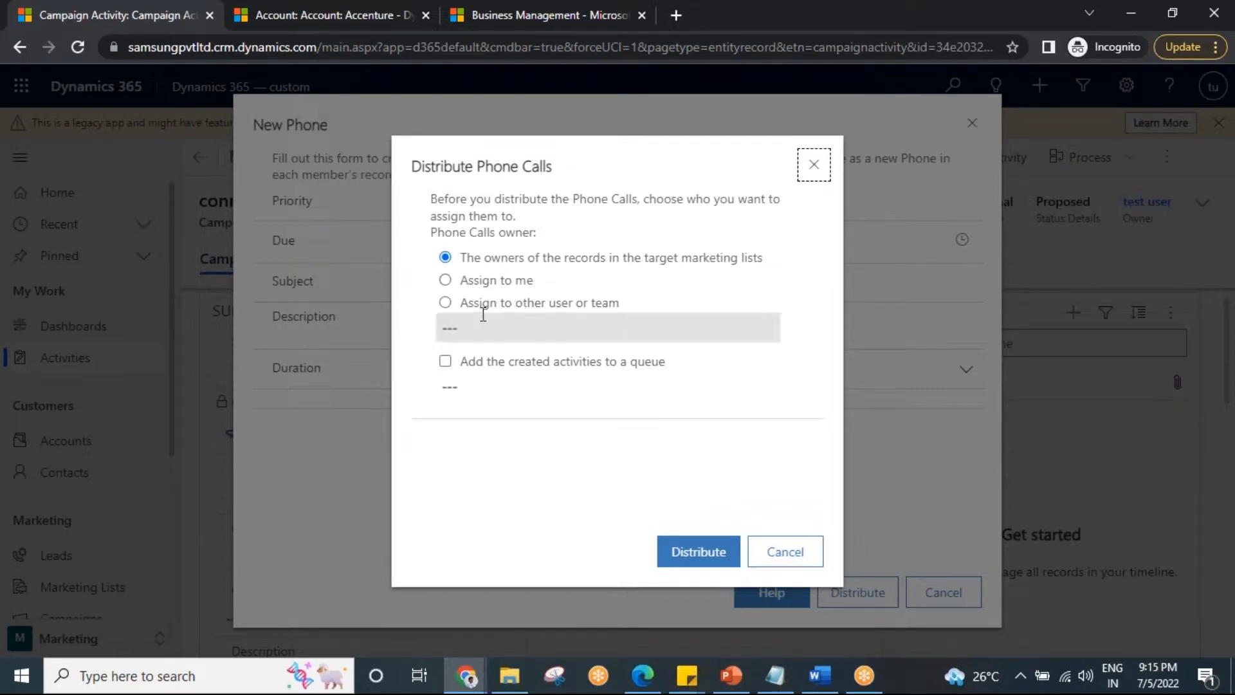
{"action": "left_click", "coordinate": [445, 302]}
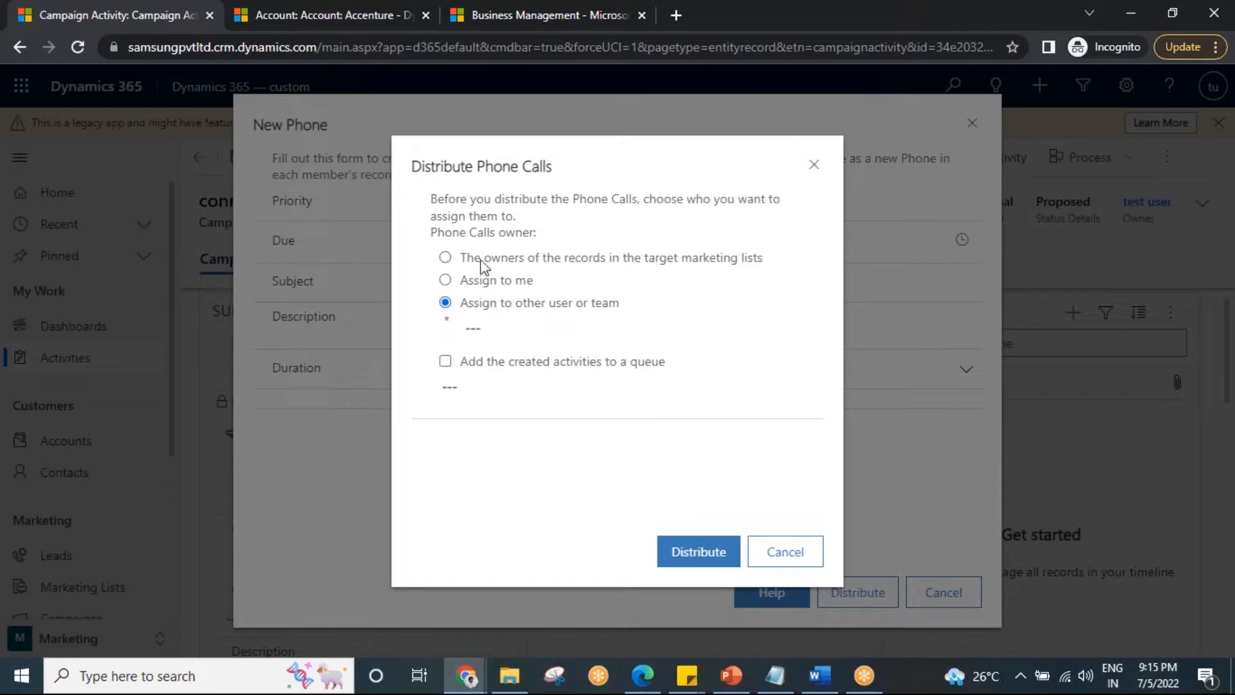
{"action": "left_click", "coordinate": [445, 257]}
{"action": "left_click", "coordinate": [713, 553]}
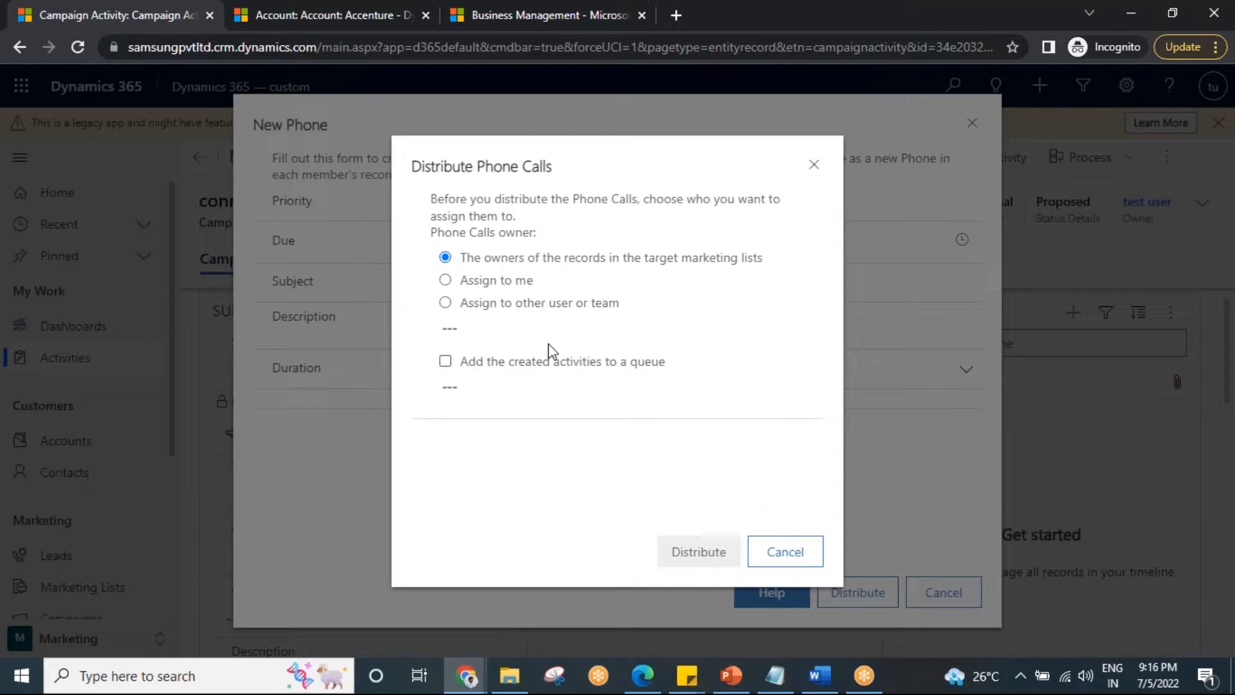
Cancel the phone call assignment dialog and try again to distribute the calls to the owners of the marketing list records.
{"action": "left_click", "coordinate": [476, 279]}
{"action": "left_click", "coordinate": [477, 260]}
{"action": "left_click", "coordinate": [790, 566]}
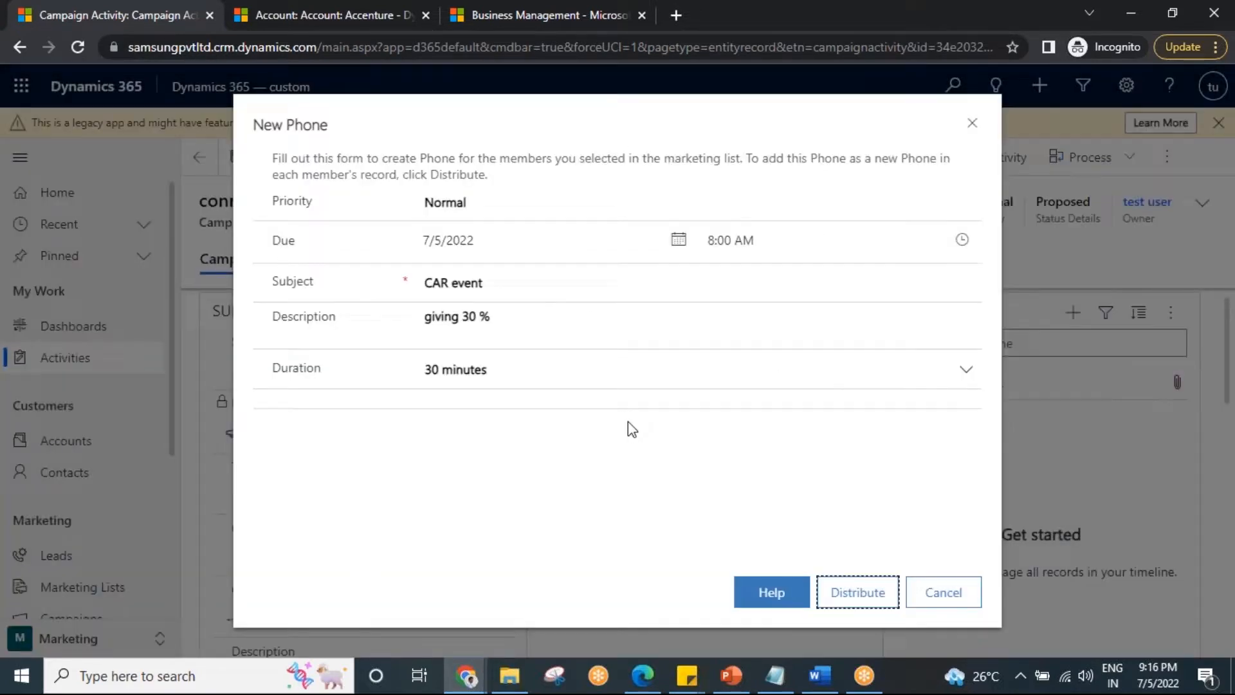
{"action": "left_click", "coordinate": [859, 593]}
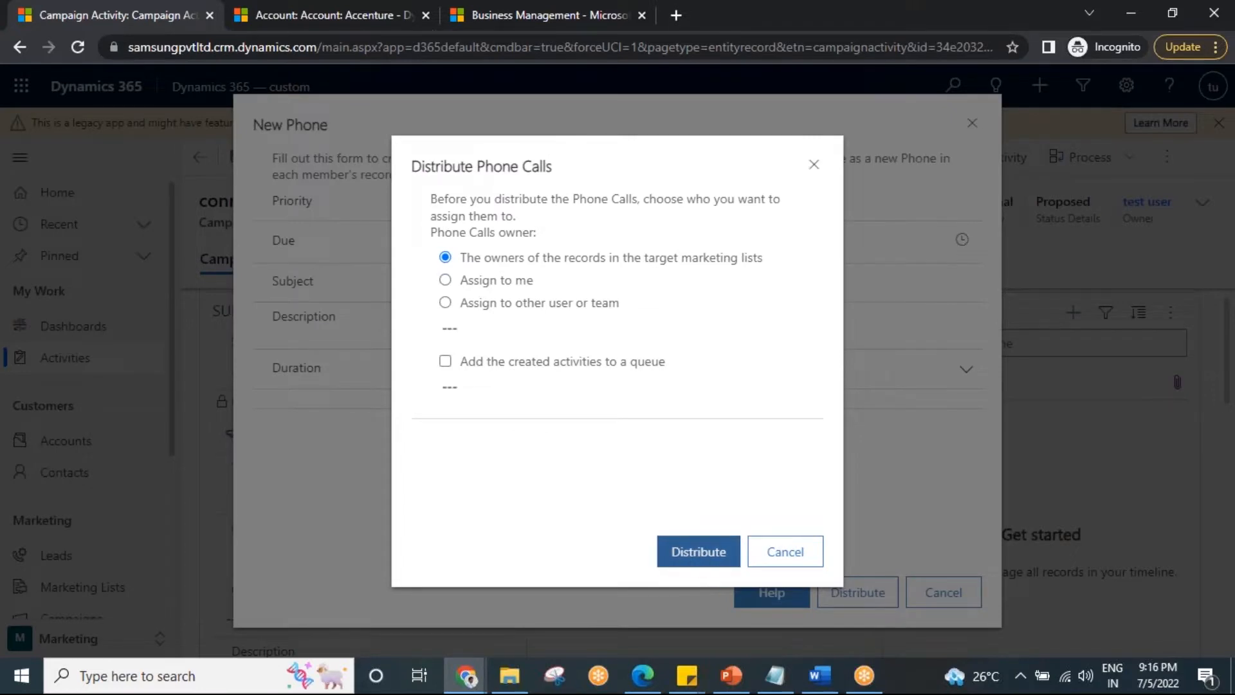
{"action": "left_click", "coordinate": [707, 554]}
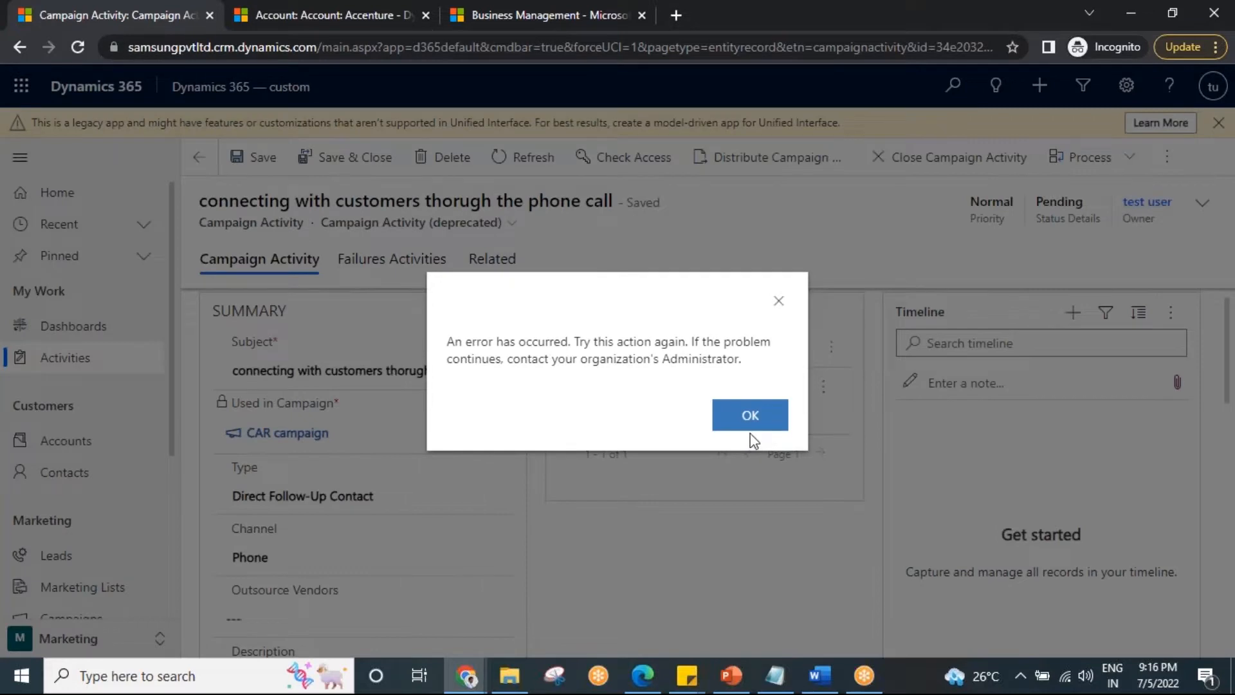
{"action": "left_click", "coordinate": [740, 421]}
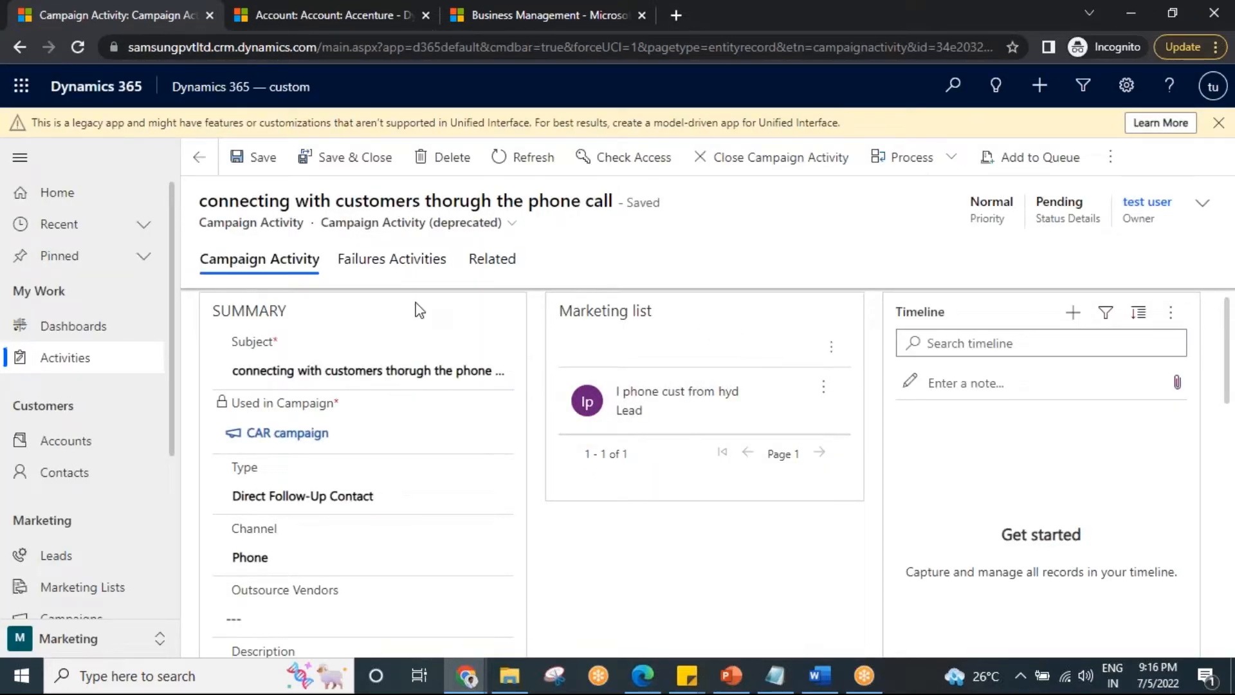
Check the timeline's options for creating a record on the Accenture account, and return to the campaign activity.
{"action": "left_click", "coordinate": [275, 4]}
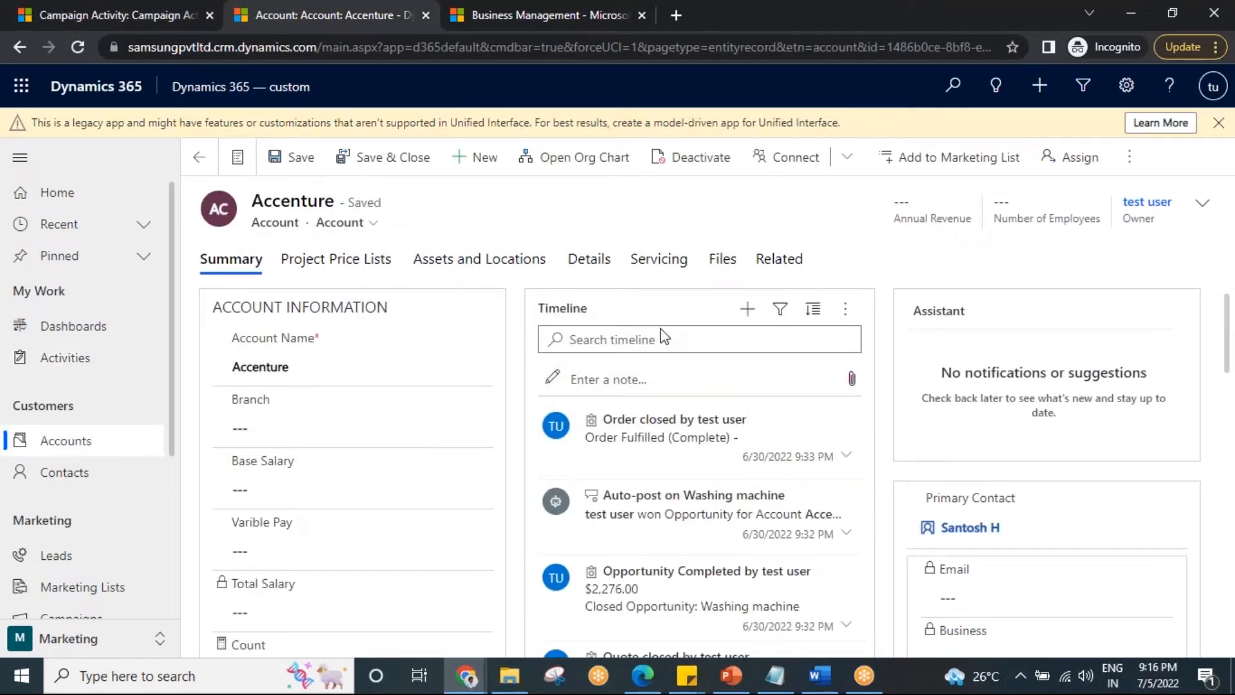
{"action": "left_click", "coordinate": [749, 318]}
{"action": "left_click", "coordinate": [145, 9]}
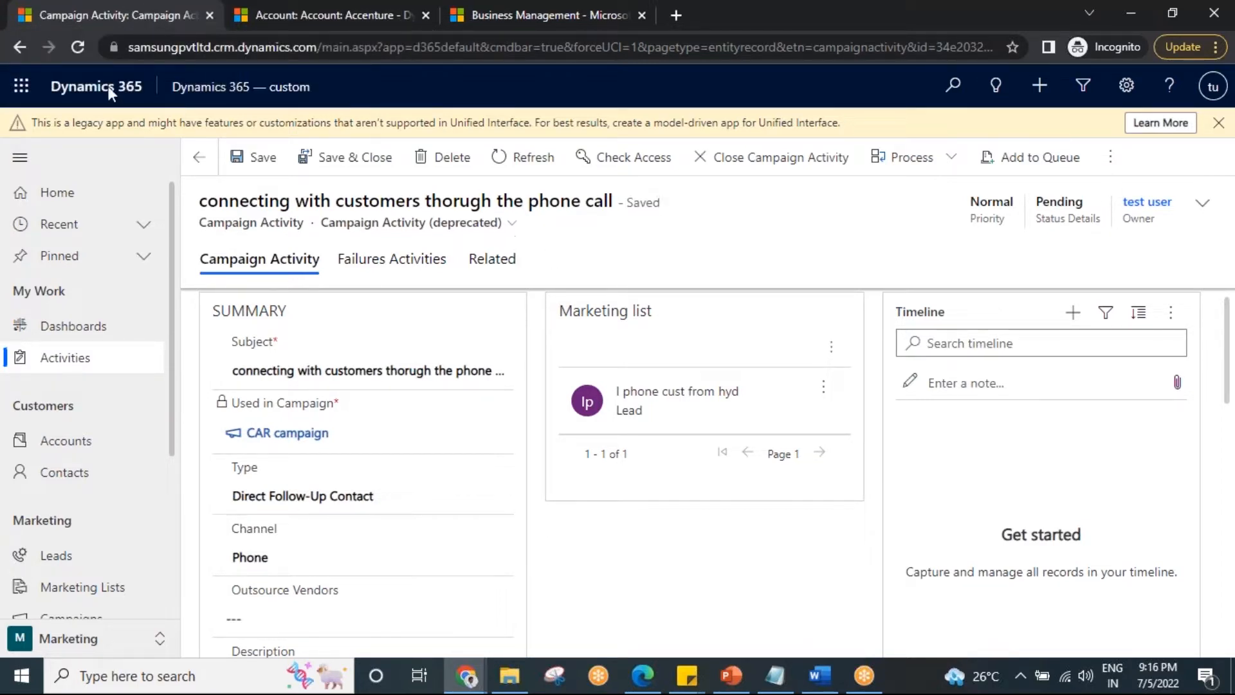
Reload the campaign activity and review the distributed phone calls in its timeline.
{"action": "left_click", "coordinate": [77, 47]}
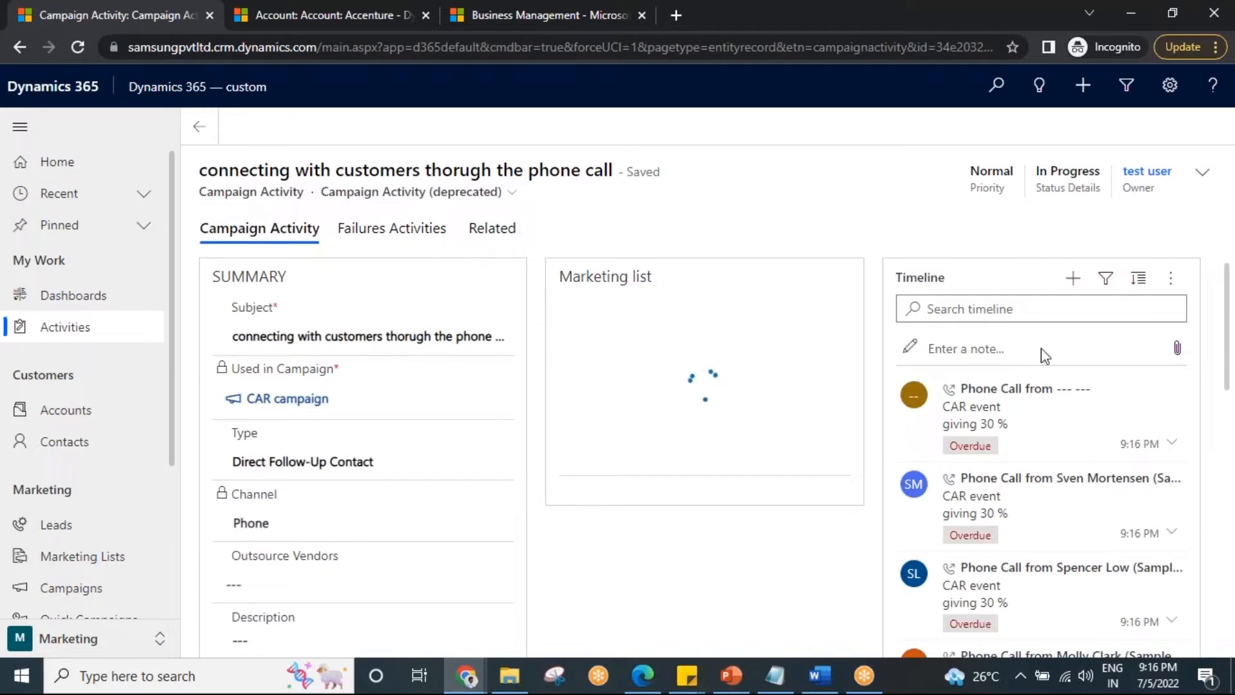
{"action": "scroll", "coordinate": [1014, 496], "scroll_direction": "down", "scroll_amount": 4}
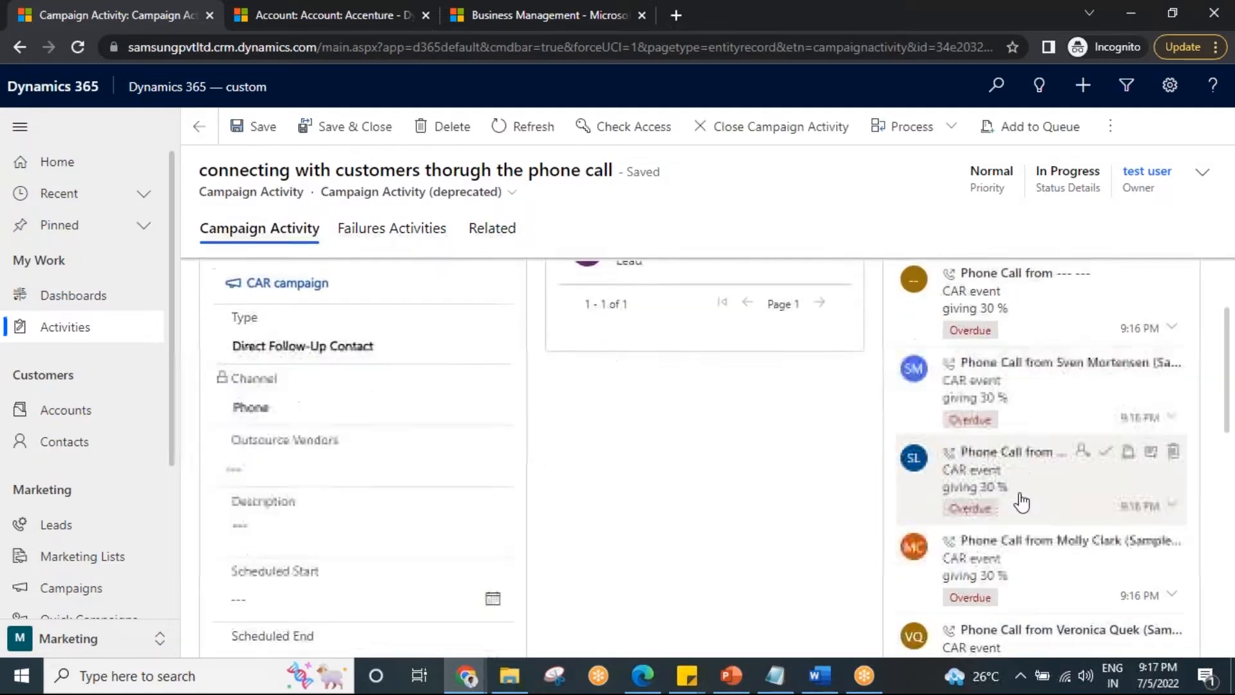
{"action": "scroll", "coordinate": [1026, 502], "scroll_direction": "down", "scroll_amount": 1}
{"action": "scroll", "coordinate": [1027, 505], "scroll_direction": "up", "scroll_amount": 4}
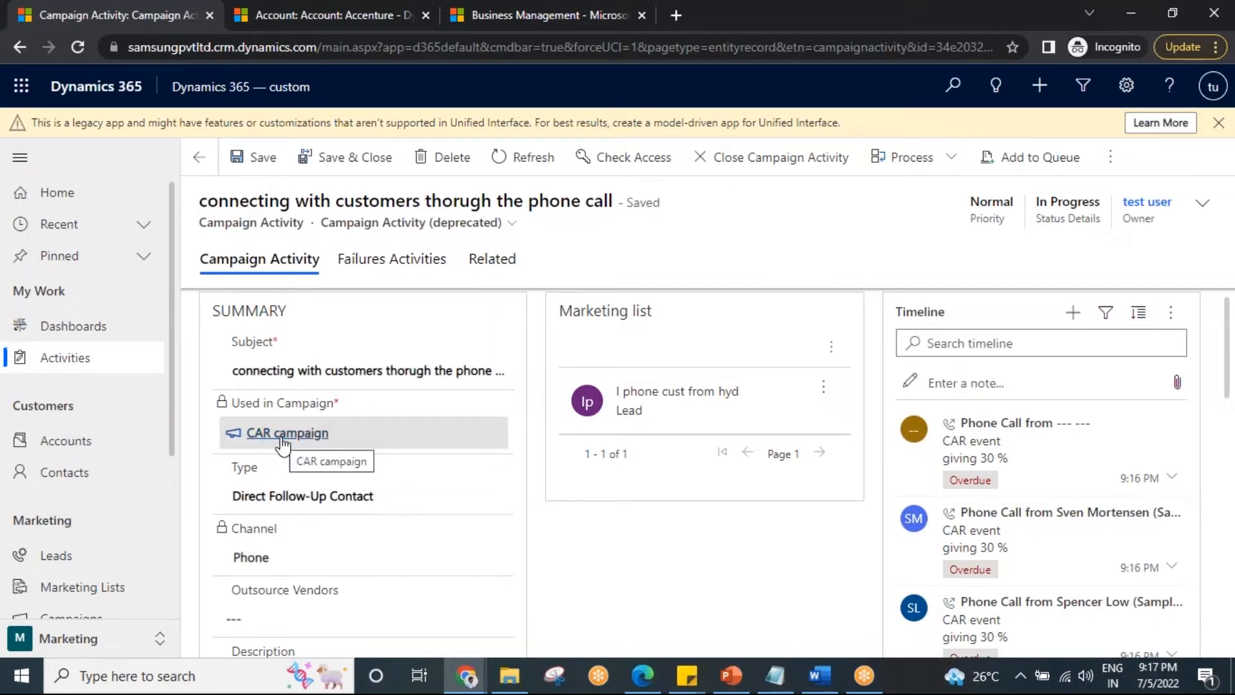
Open the CAR campaign's "I phone cust from hyd" marketing list and examine its members.
{"action": "left_click", "coordinate": [283, 436]}
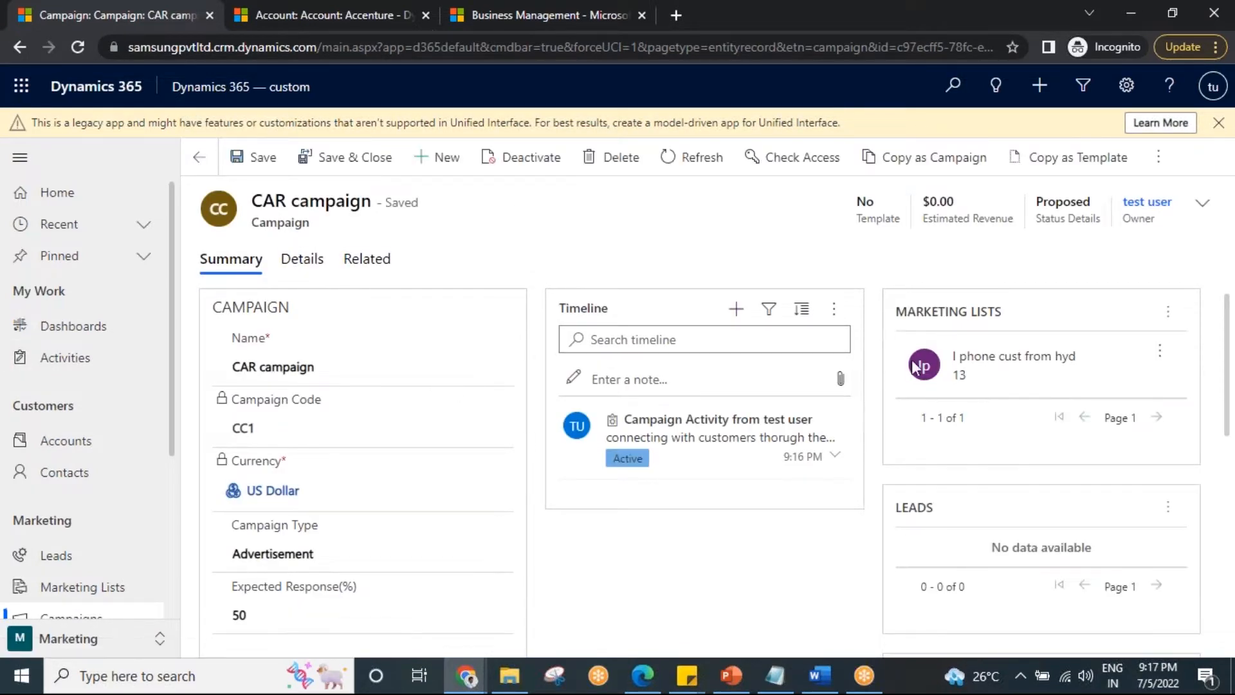
{"action": "left_click", "coordinate": [1049, 370]}
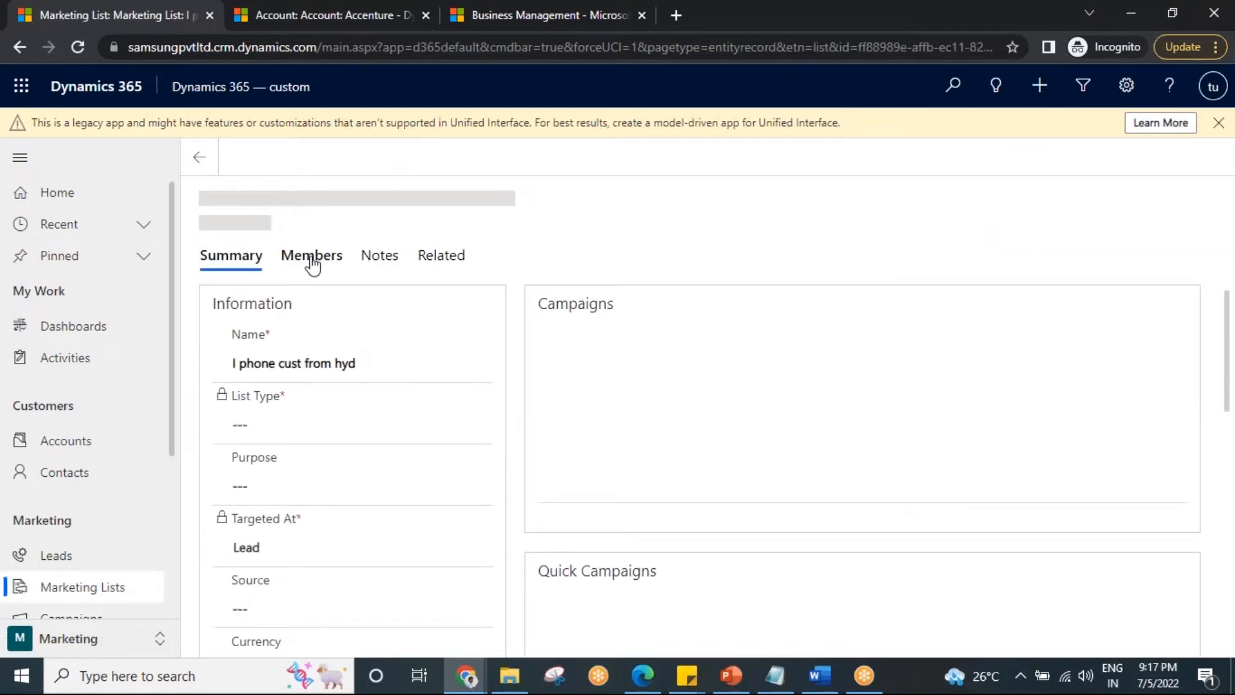
{"action": "left_click", "coordinate": [312, 258]}
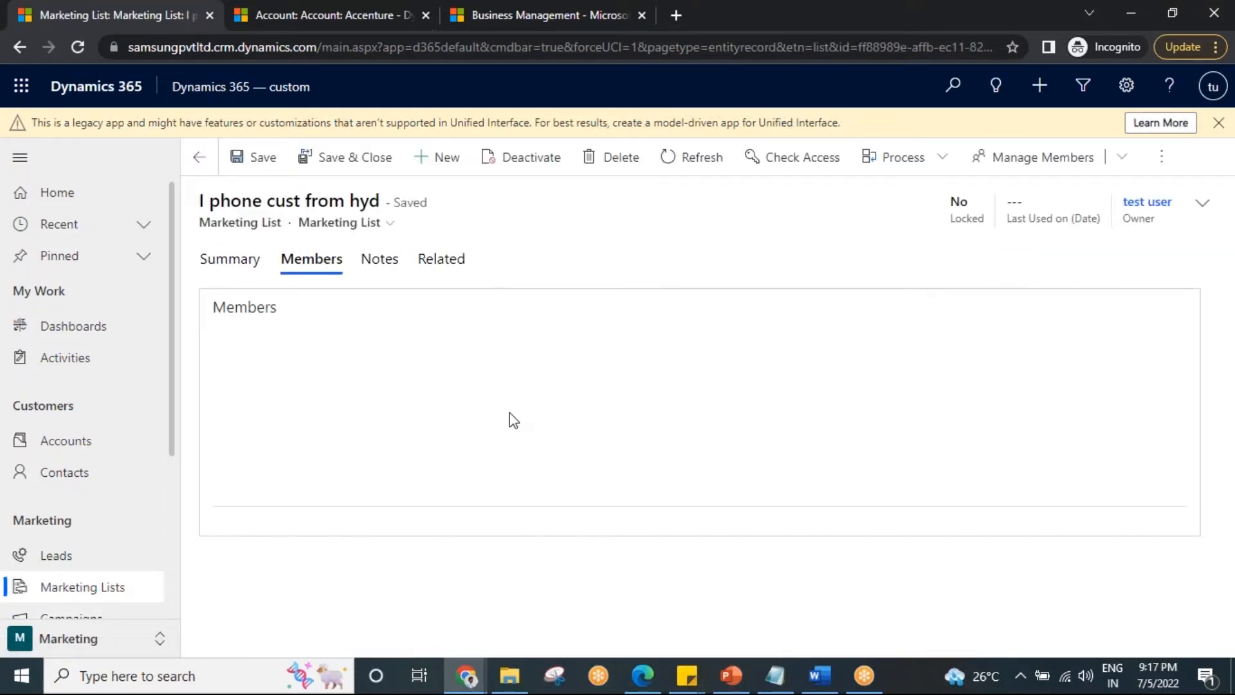
{"action": "left_click", "coordinate": [395, 493]}
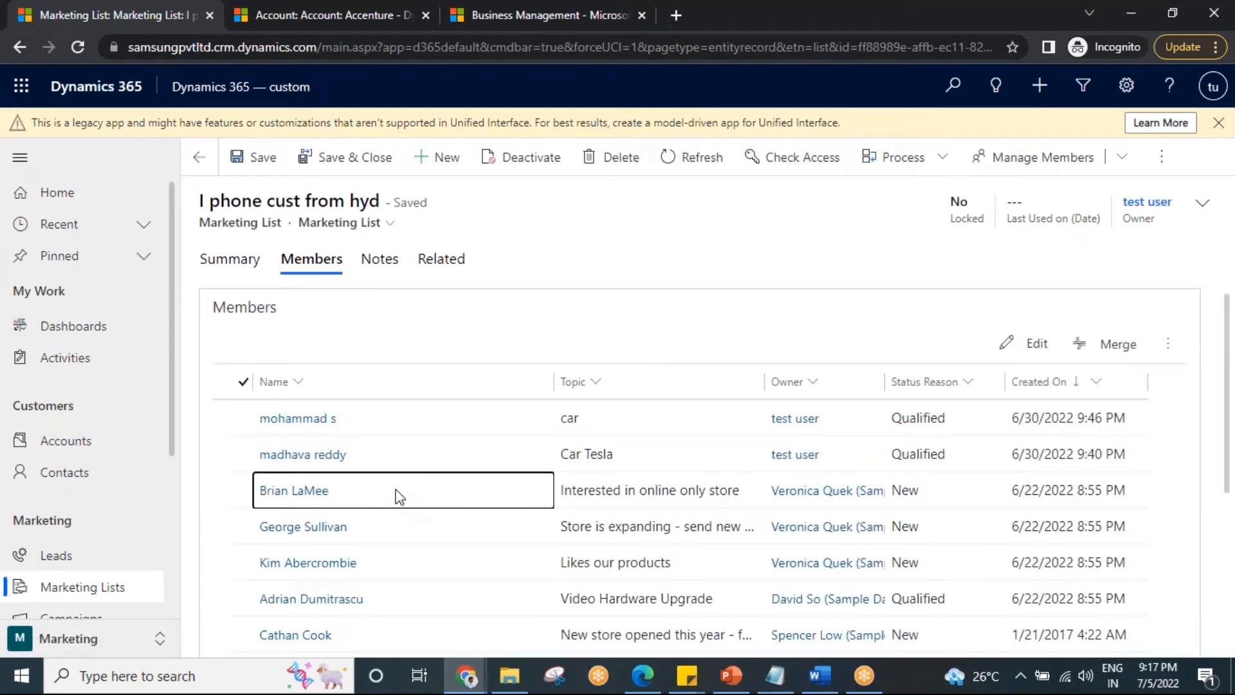
Open the list member with topic "Interested in online only store", review the phone calls in its timeline, and return to the marketing list.
{"action": "double_click", "coordinate": [398, 495]}
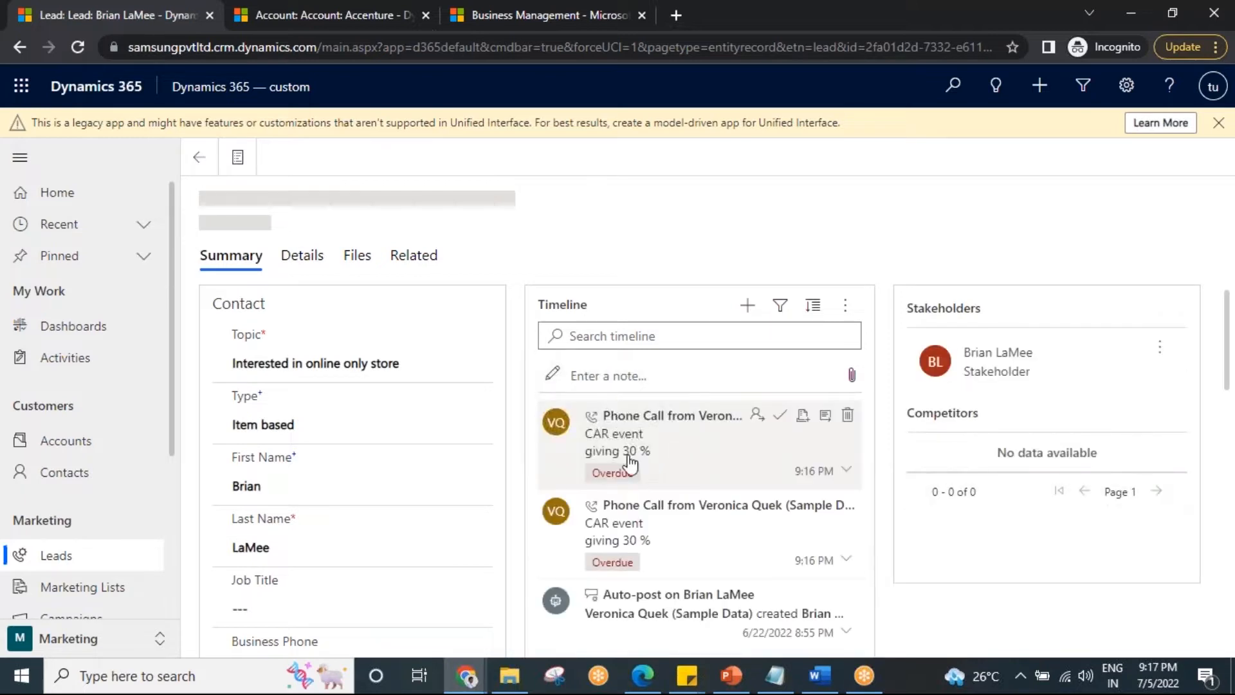
{"action": "scroll", "coordinate": [622, 411], "scroll_direction": "down", "scroll_amount": 2}
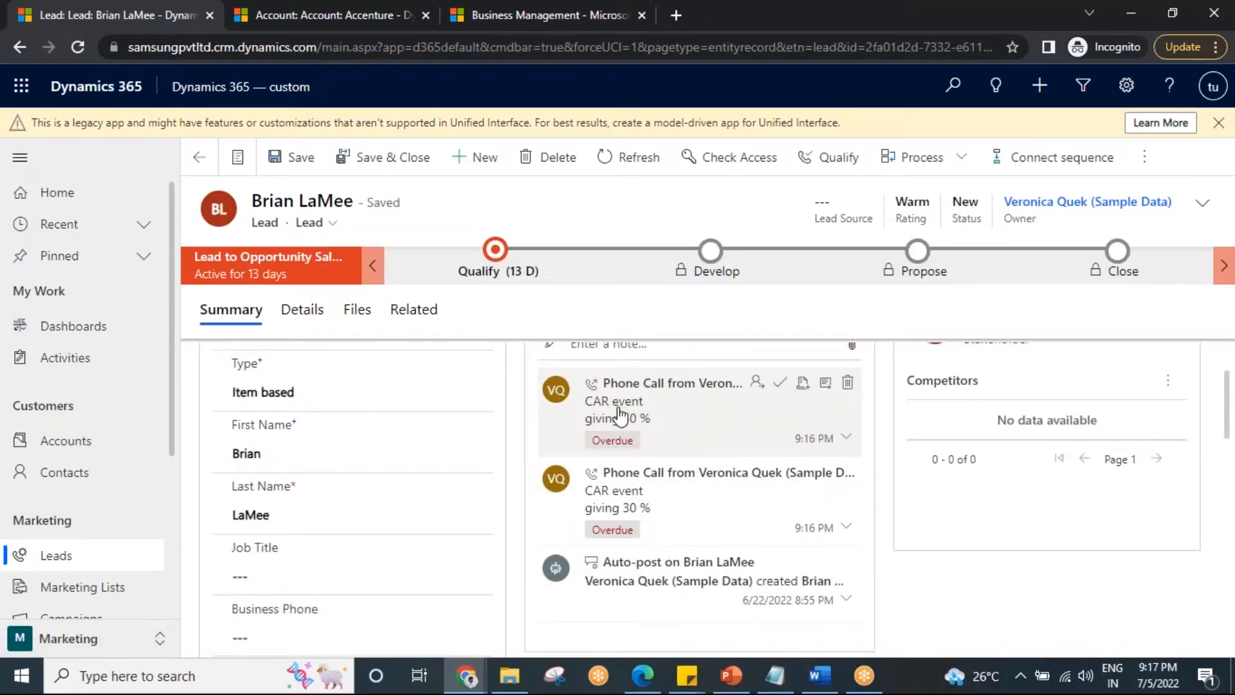
{"action": "left_click", "coordinate": [196, 166]}
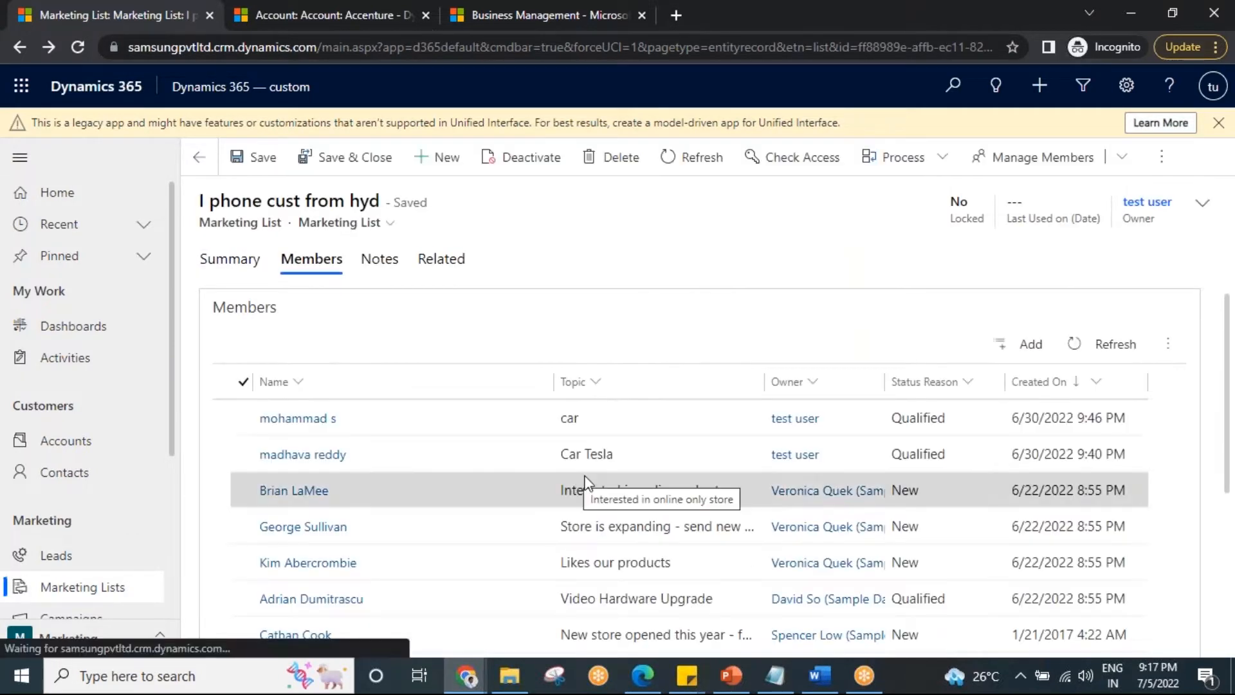
Open the lead with topic "Likes our products" from the list members and examine its owner and timeline phone calls.
{"action": "double_click", "coordinate": [643, 573]}
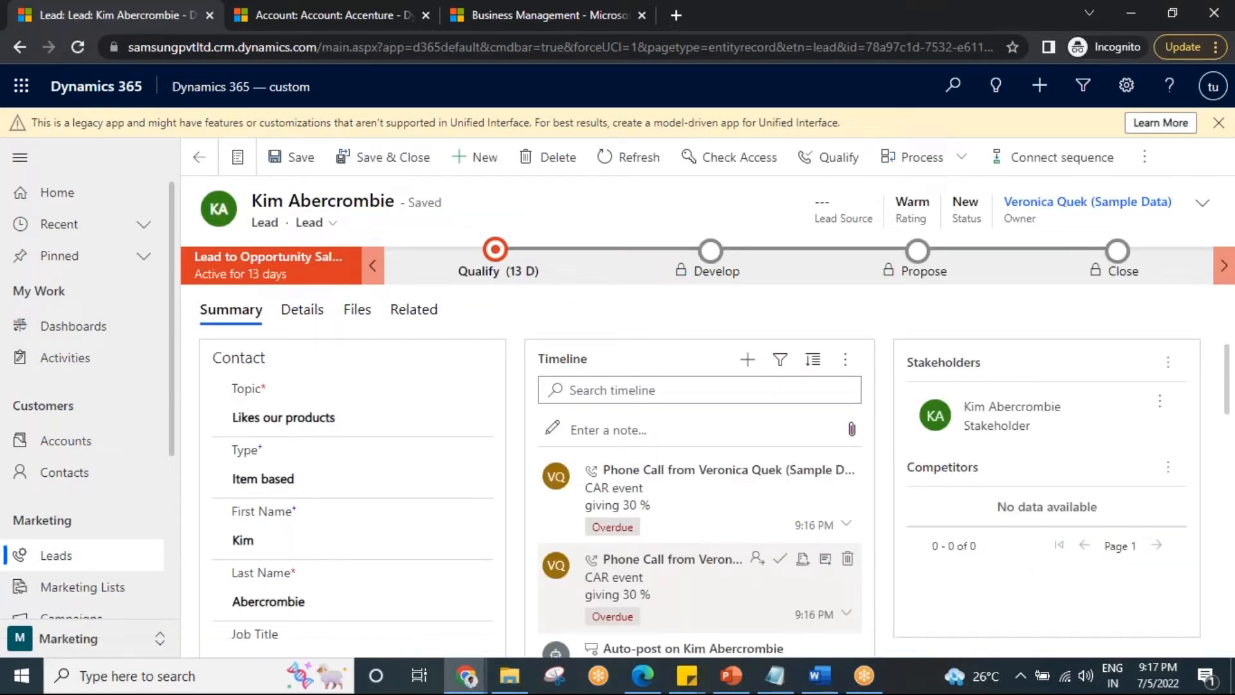
{"action": "scroll", "coordinate": [674, 540], "scroll_direction": "down", "scroll_amount": 3}
{"action": "scroll", "coordinate": [675, 541], "scroll_direction": "up", "scroll_amount": 3}
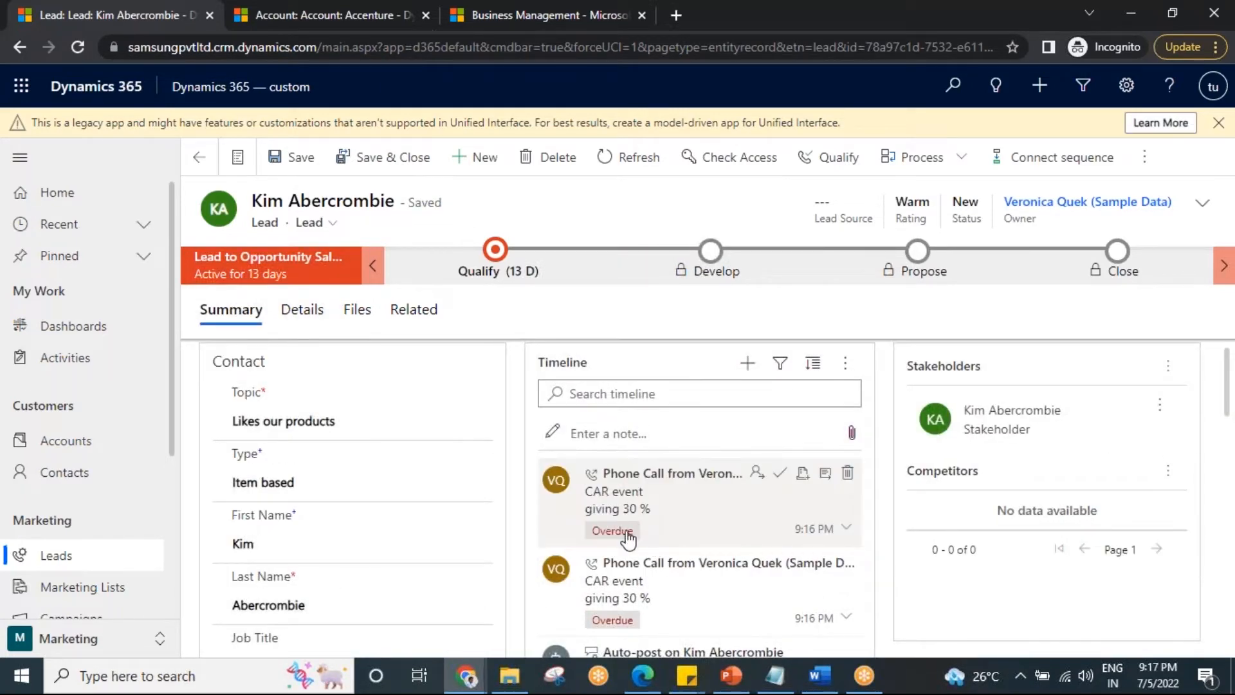
{"action": "left_click", "coordinate": [198, 159]}
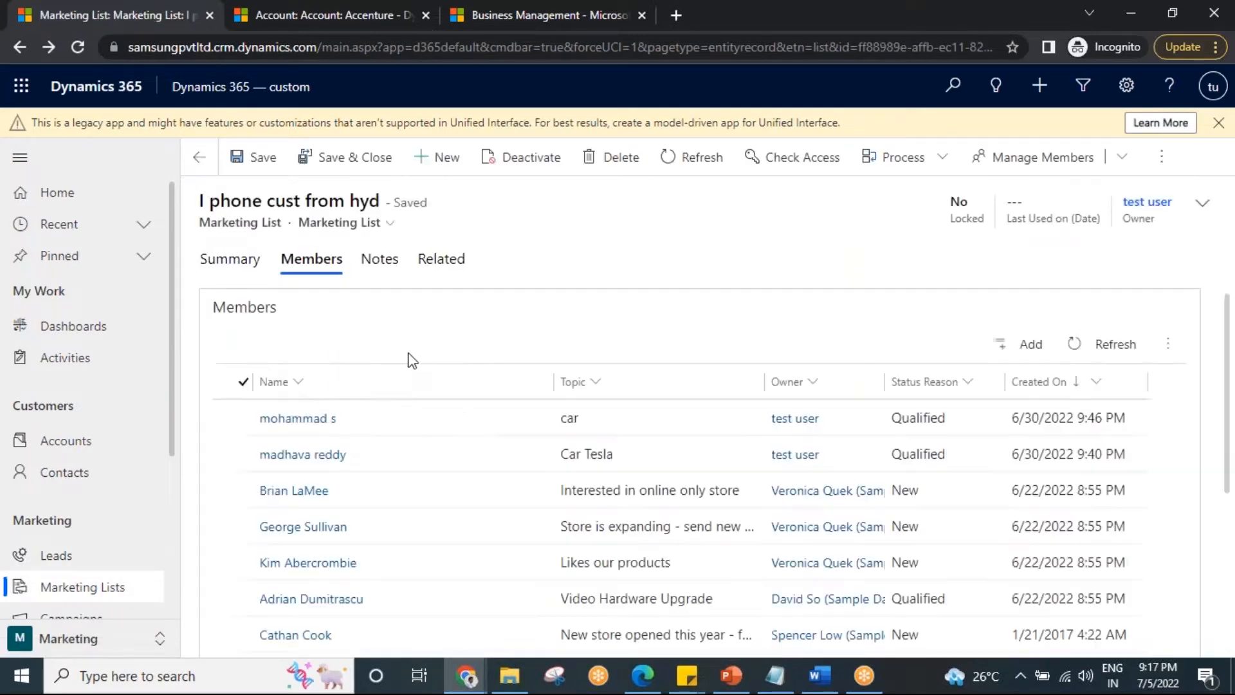
{"action": "double_click", "coordinate": [426, 582]}
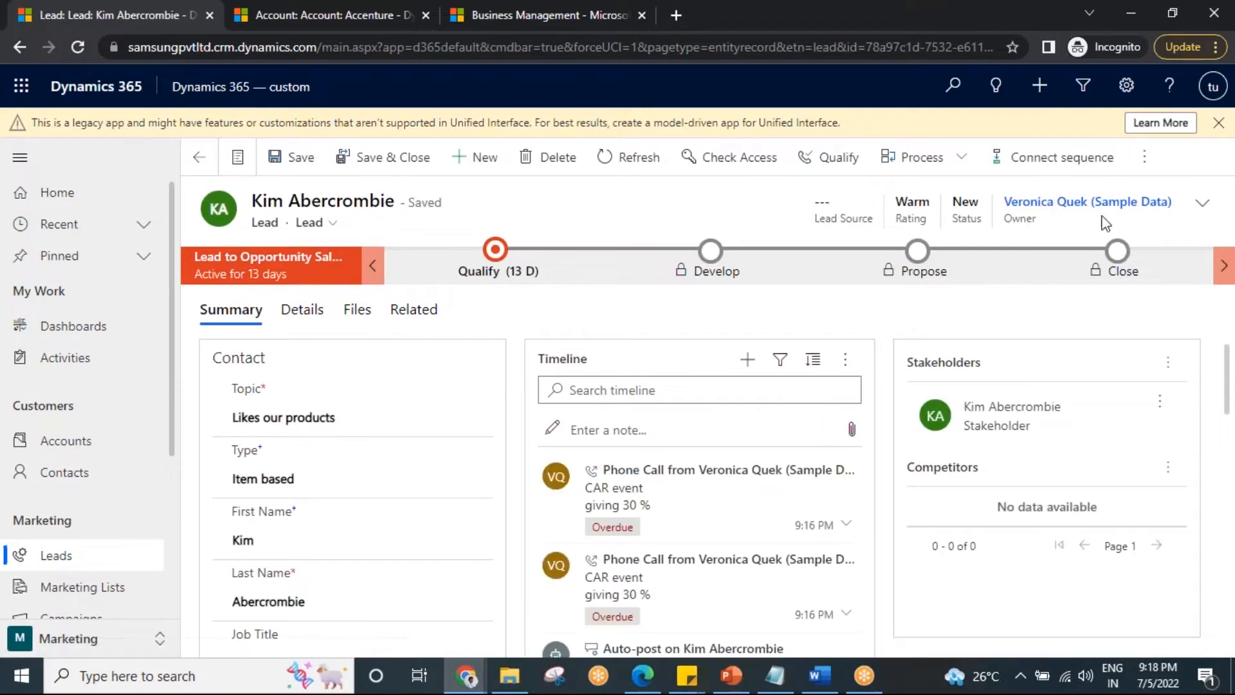
{"action": "mouse_move", "coordinate": [582, 499]}
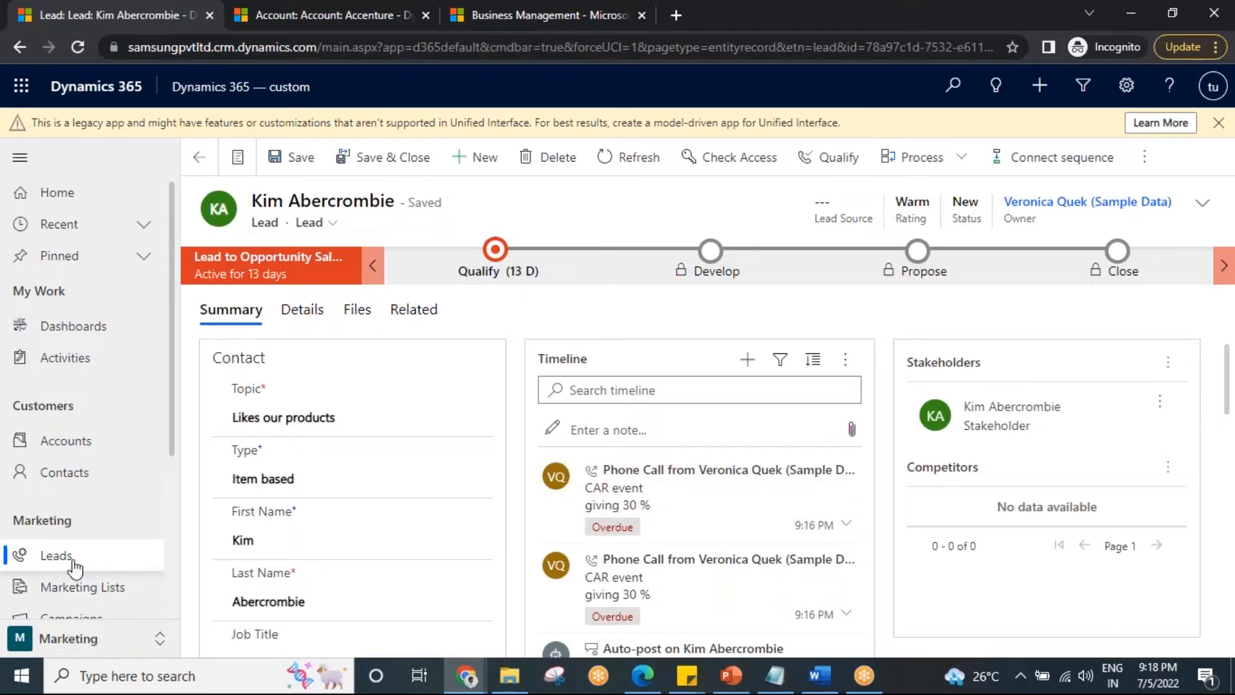
Reopen the CAR campaign through the "I phone cust from hyd" marketing list and look over its summary and related record types.
{"action": "left_click", "coordinate": [115, 586]}
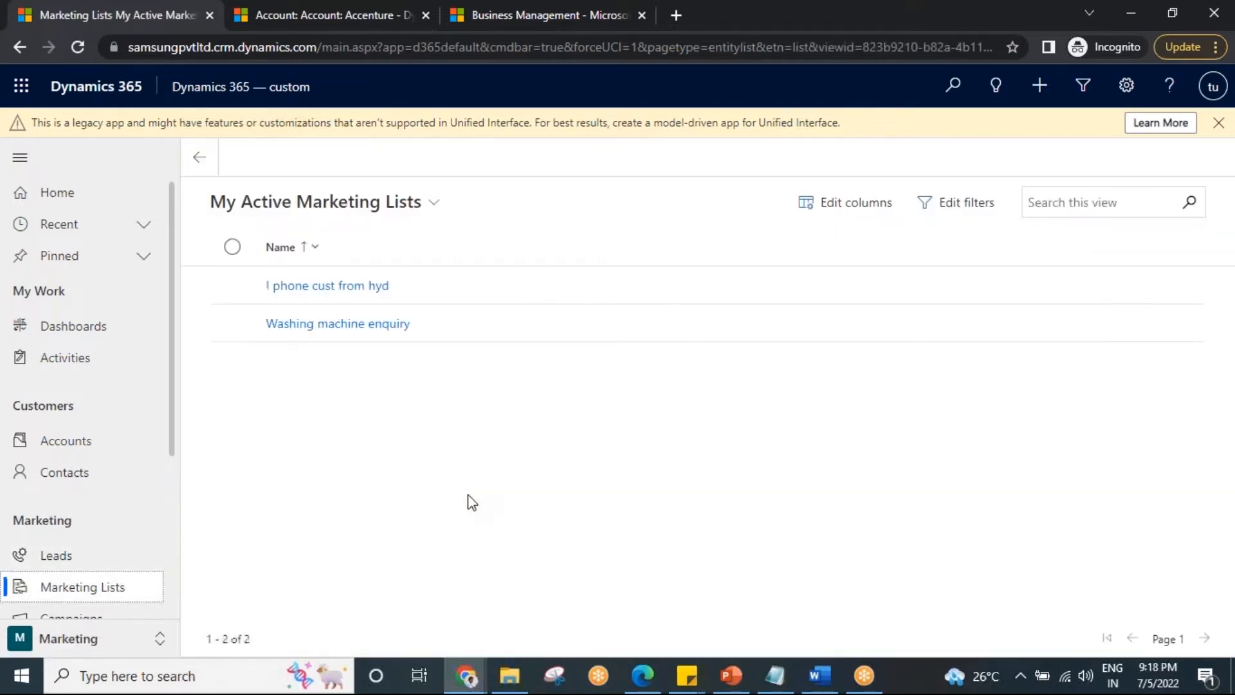
{"action": "left_click", "coordinate": [327, 286]}
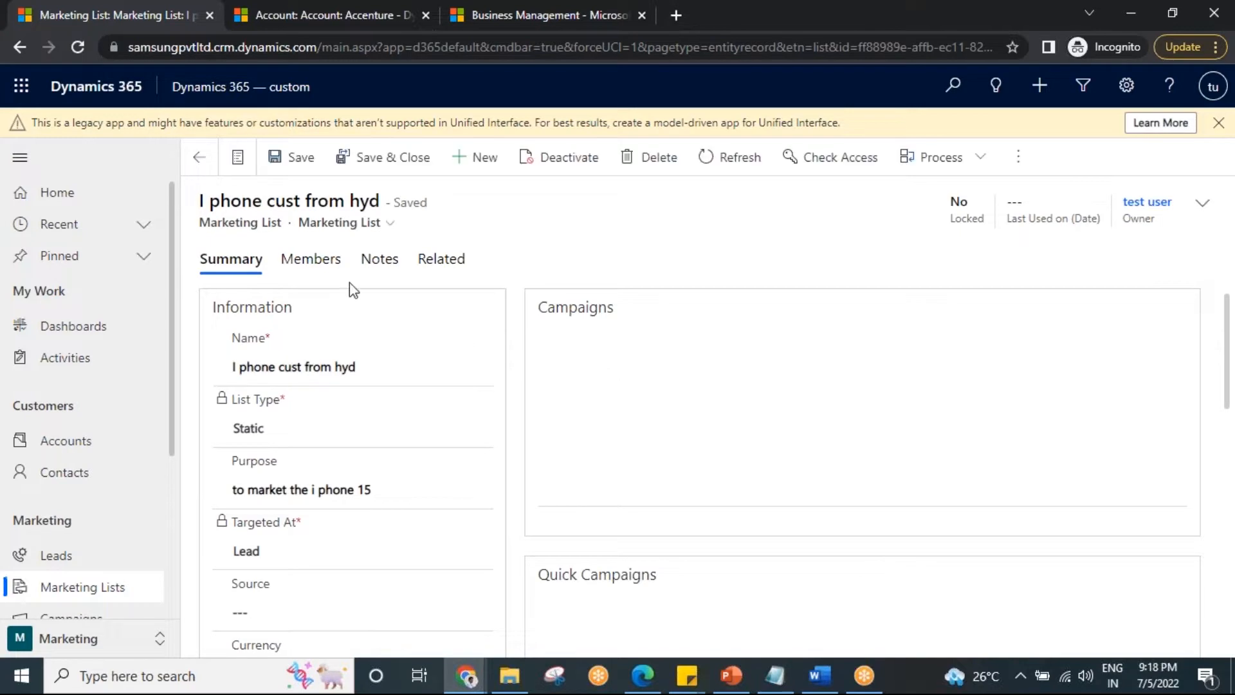
{"action": "left_click", "coordinate": [755, 433]}
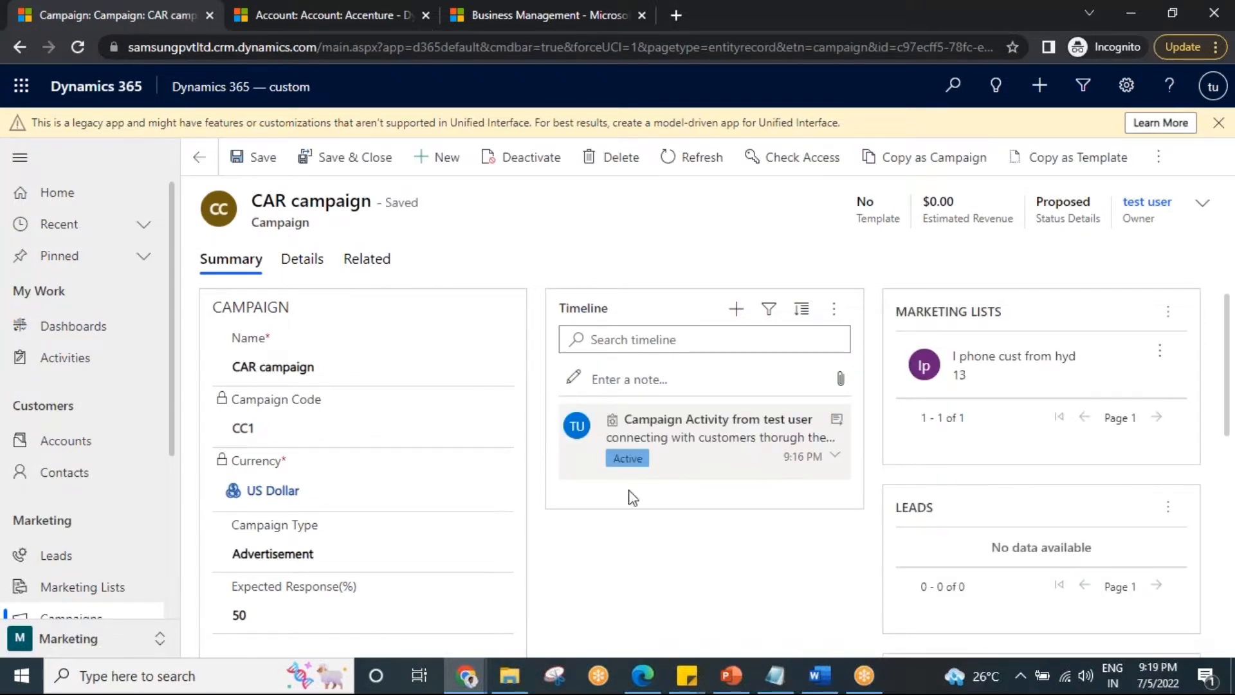
{"action": "left_click", "coordinate": [360, 264]}
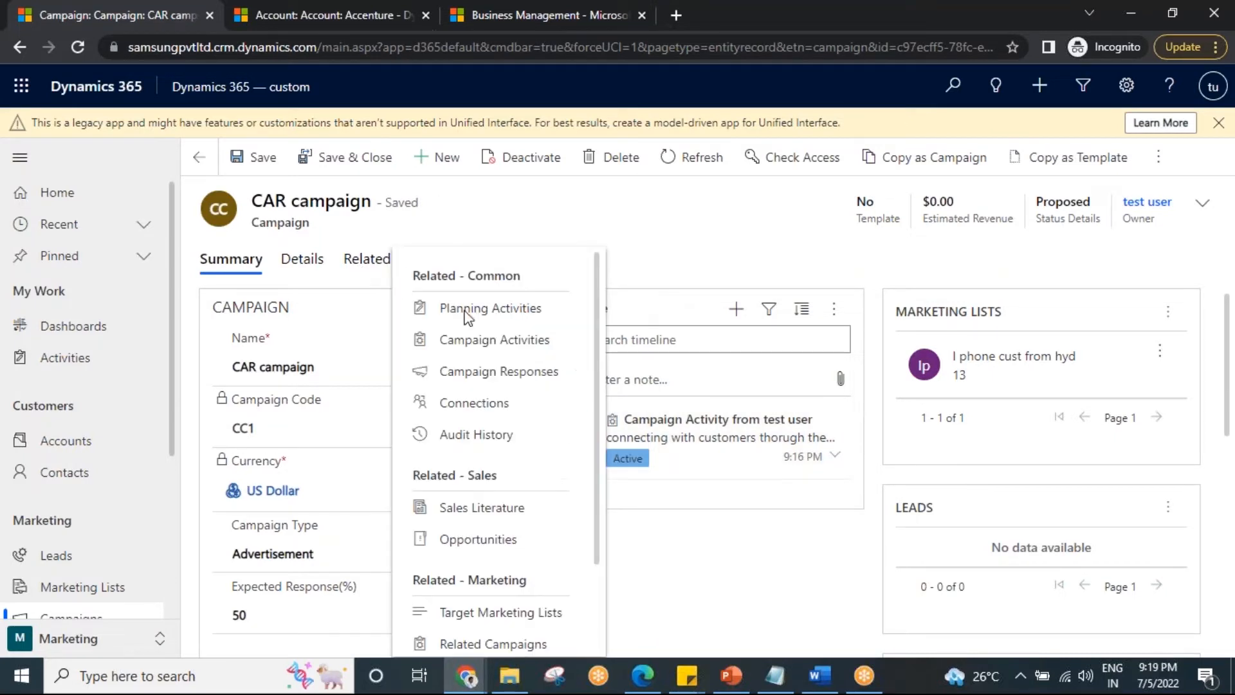
{"action": "left_click", "coordinate": [683, 248]}
{"action": "scroll", "coordinate": [1121, 495], "scroll_direction": "down", "scroll_amount": 4}
{"action": "scroll", "coordinate": [1103, 524], "scroll_direction": "up", "scroll_amount": 4}
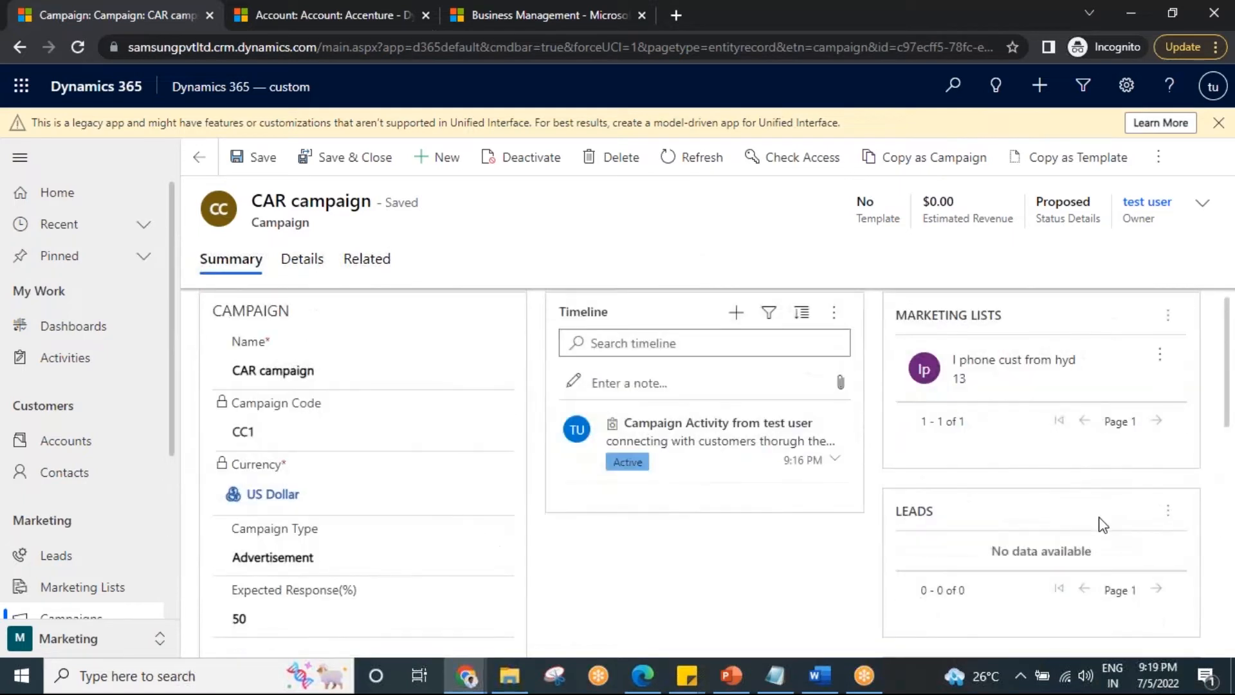
Open the campaign's activity "connecting with customers thorugh the phone call" and open the first phone call record in its timeline.
{"action": "left_click", "coordinate": [358, 271]}
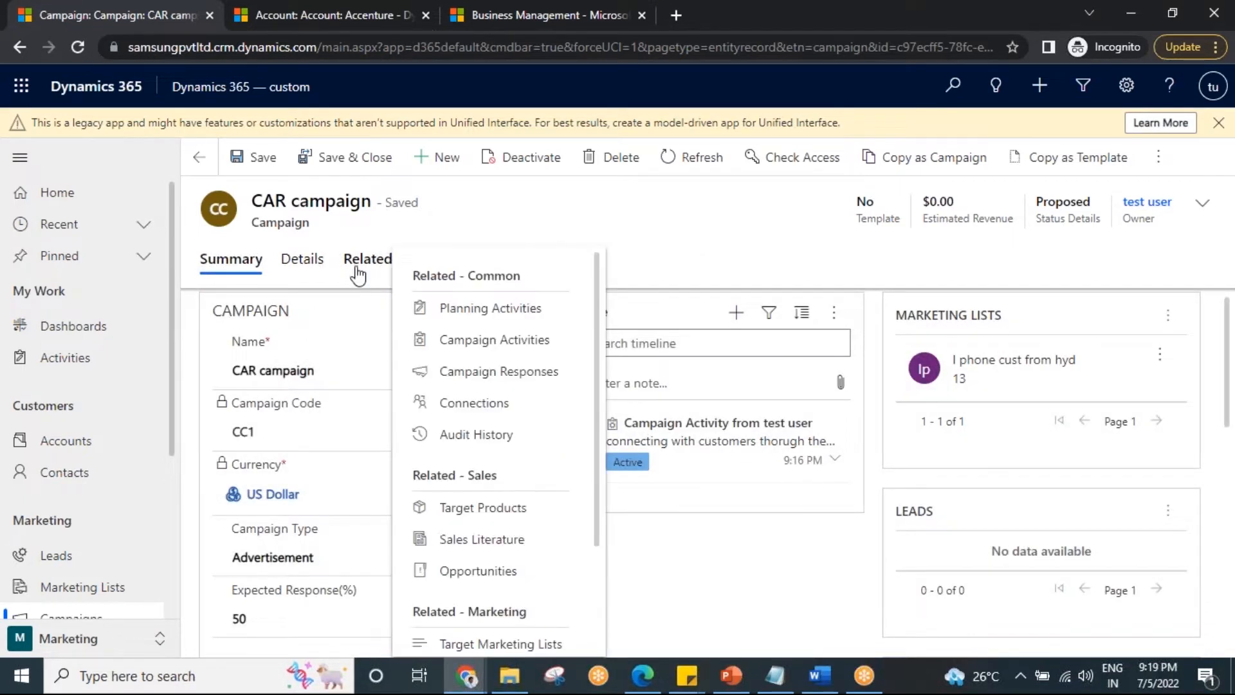
{"action": "left_click", "coordinate": [490, 341]}
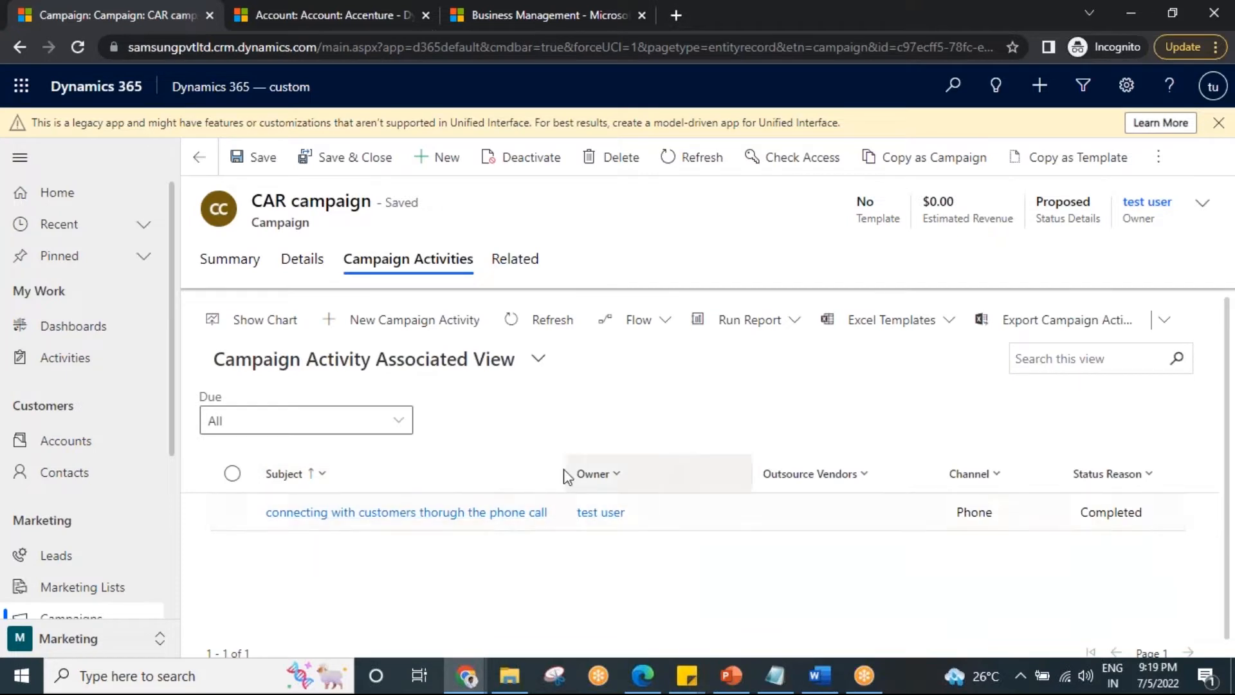
{"action": "left_click", "coordinate": [360, 512]}
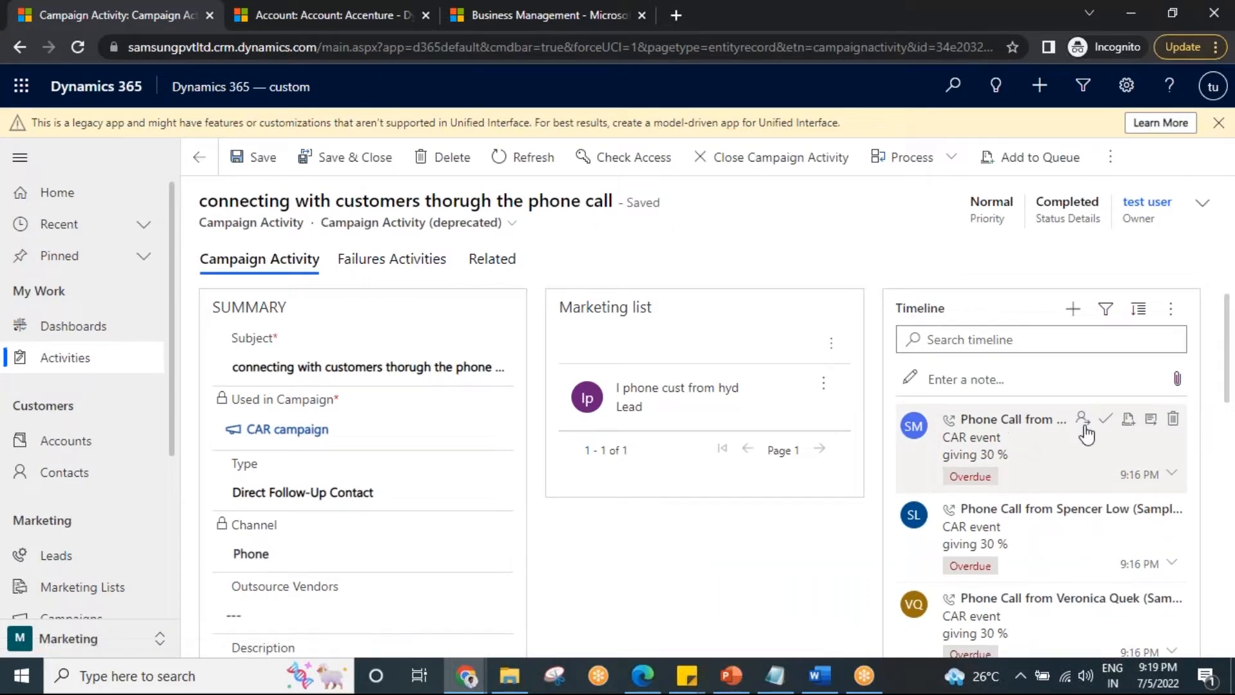
{"action": "left_click", "coordinate": [1058, 437]}
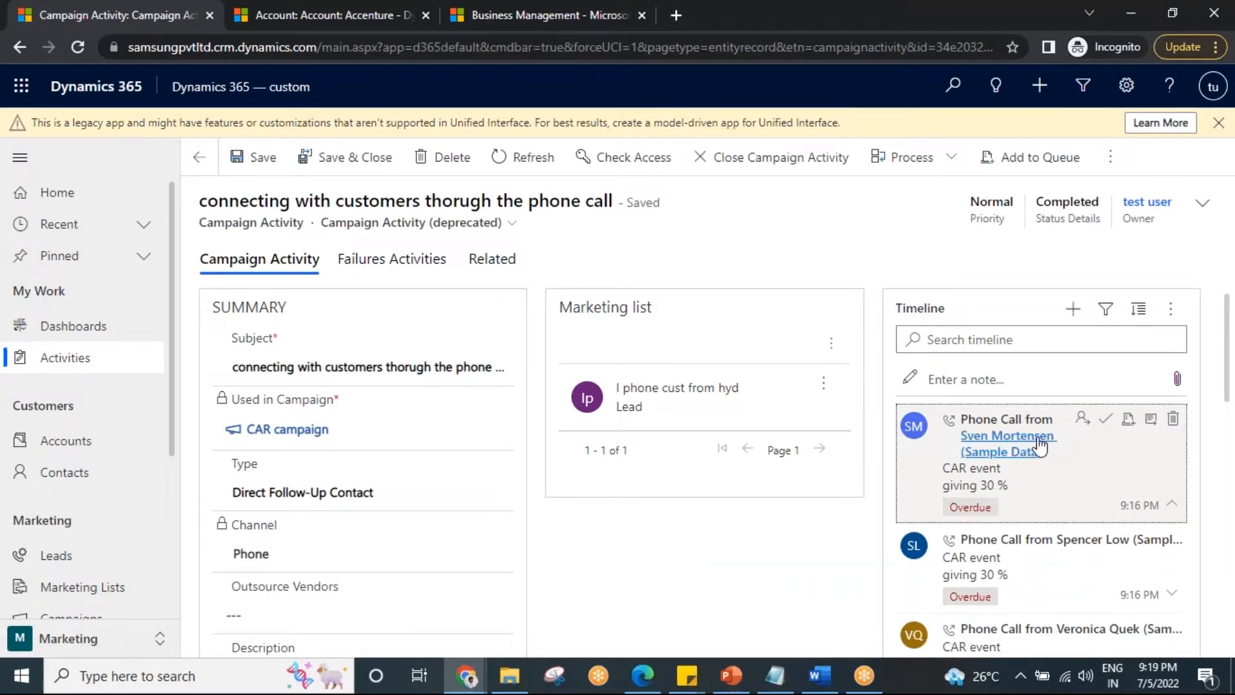
{"action": "left_click", "coordinate": [1082, 472]}
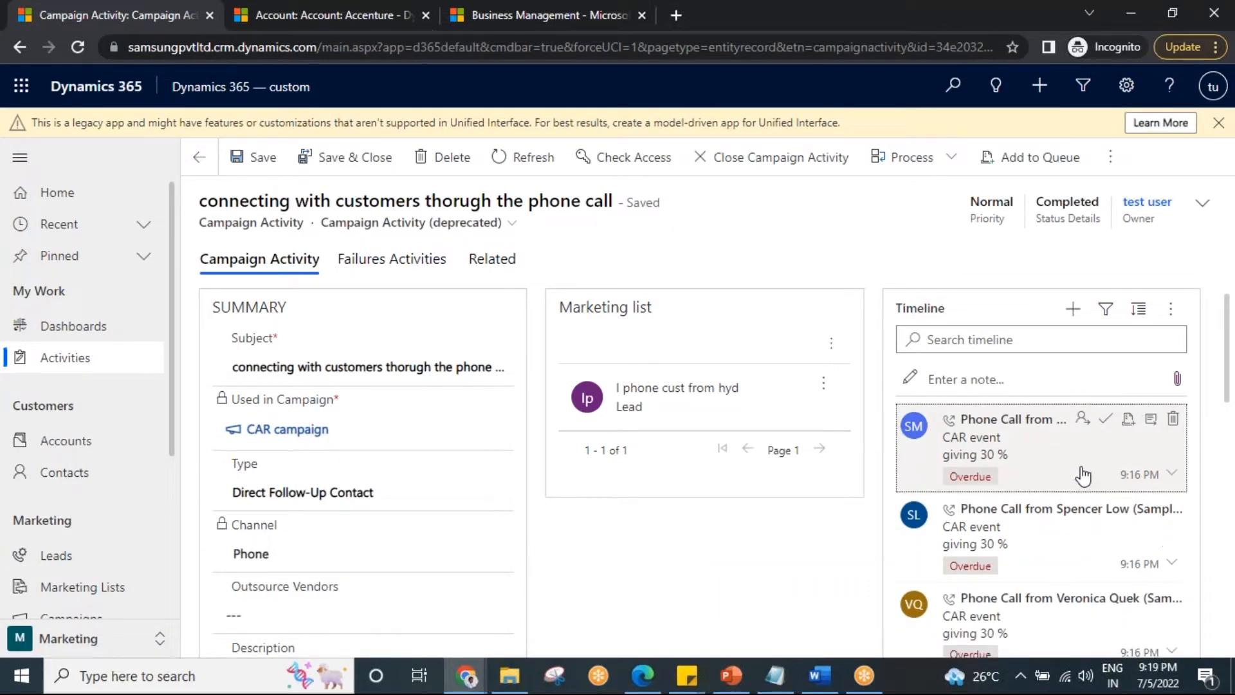
{"action": "left_click", "coordinate": [1147, 426]}
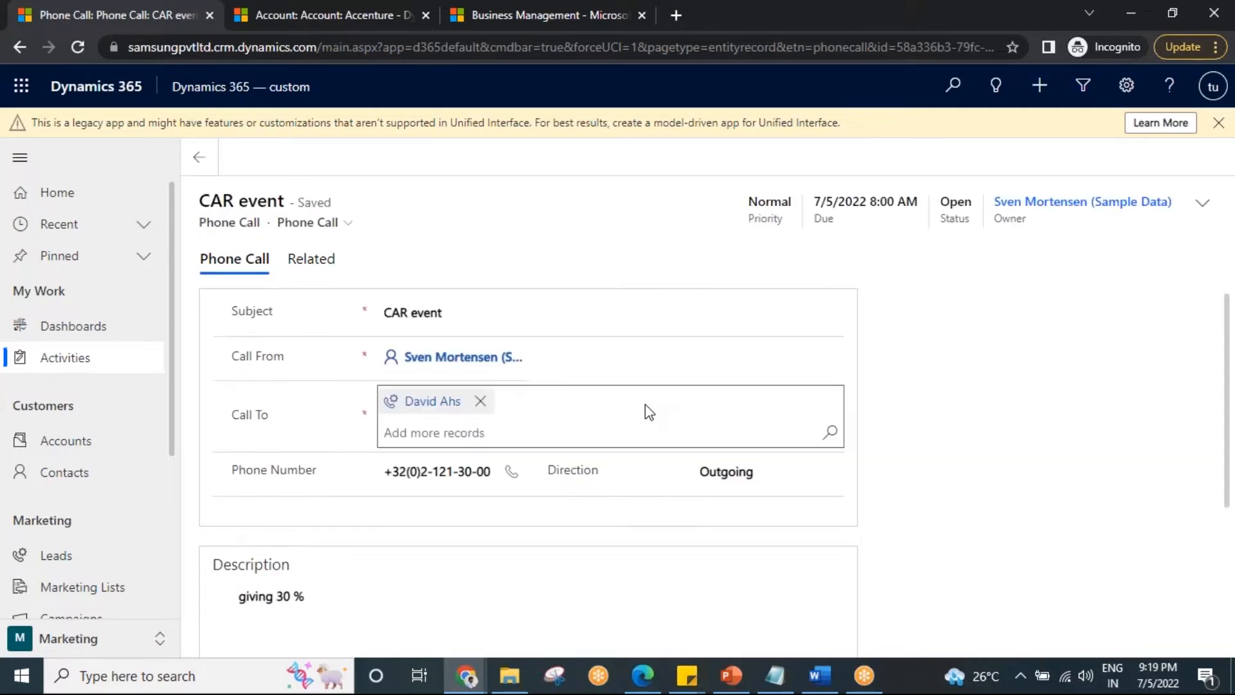
Review the CAR event phone call's details, including its description and regarding record, and check the available conversion options.
{"action": "scroll", "coordinate": [485, 521], "scroll_direction": "down", "scroll_amount": 1}
{"action": "scroll", "coordinate": [444, 502], "scroll_direction": "up", "scroll_amount": 1}
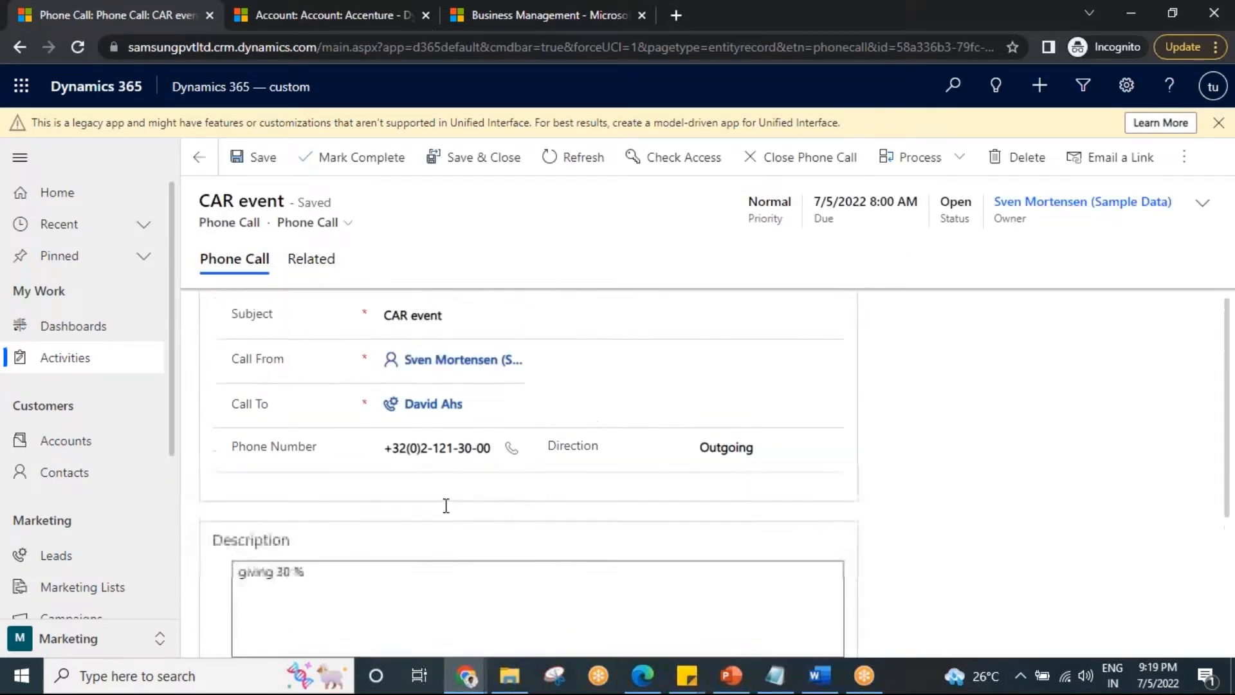
{"action": "scroll", "coordinate": [445, 515], "scroll_direction": "down", "scroll_amount": 2}
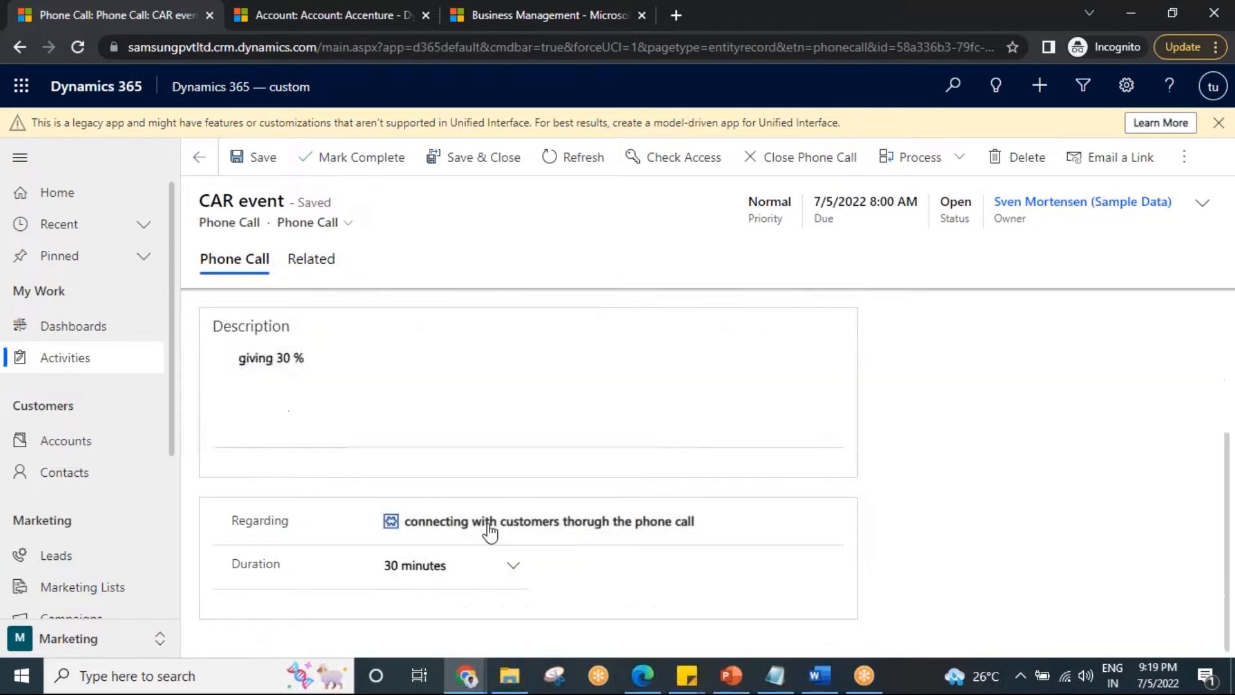
{"action": "scroll", "coordinate": [496, 538], "scroll_direction": "up", "scroll_amount": 2}
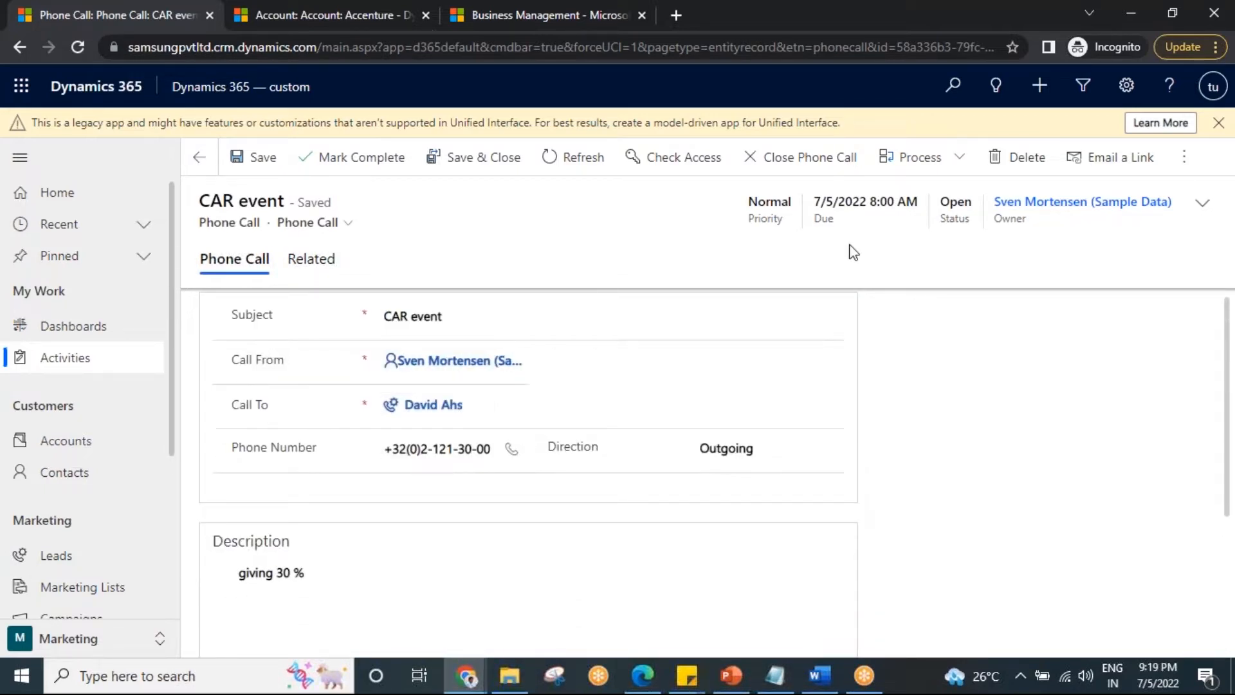
{"action": "left_click", "coordinate": [1182, 161]}
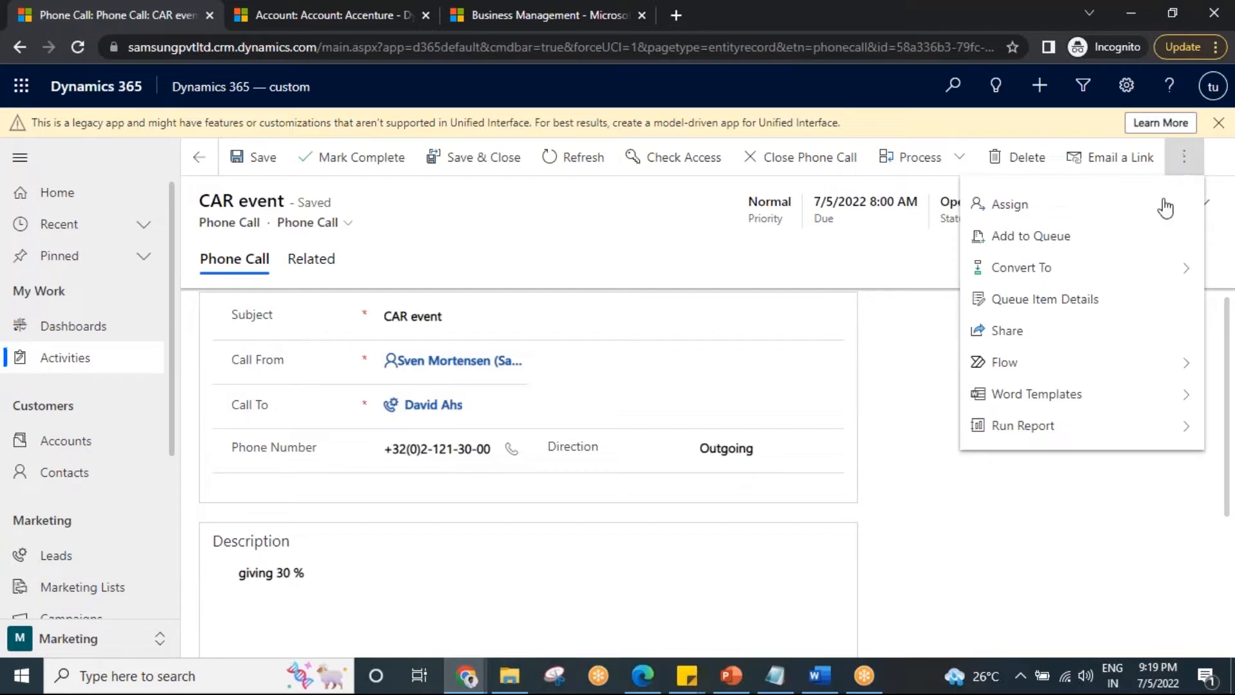
{"action": "left_click", "coordinate": [1081, 267]}
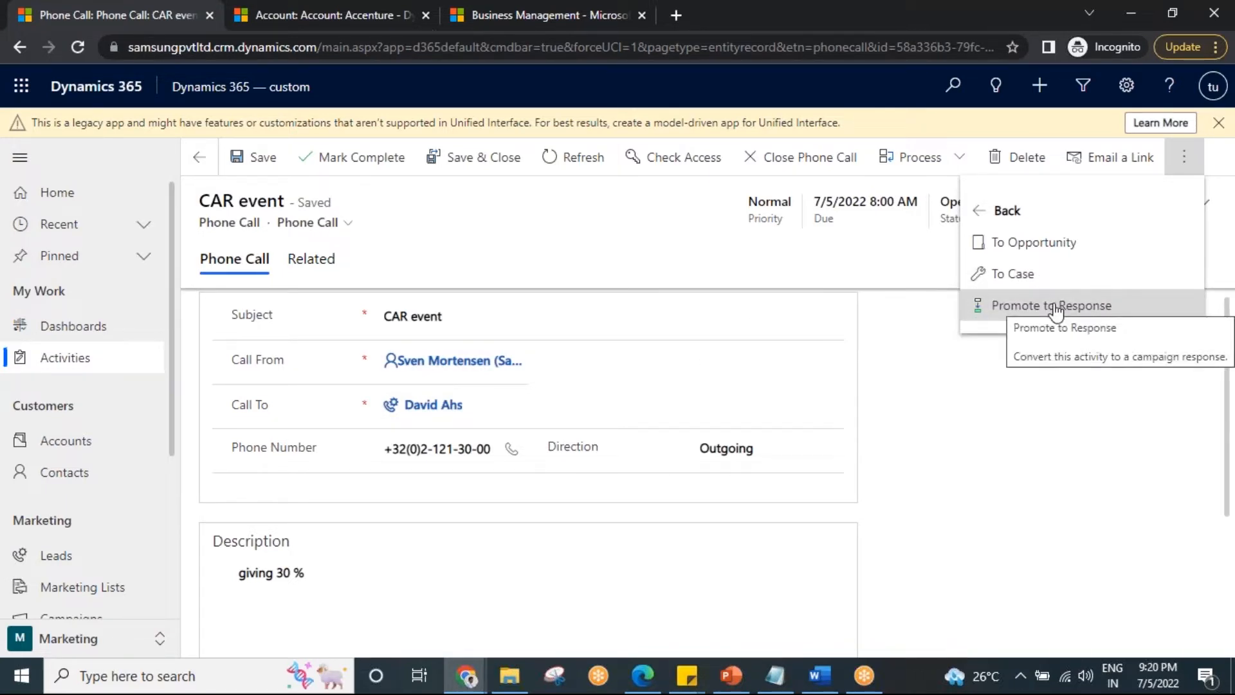
{"action": "left_click", "coordinate": [879, 284]}
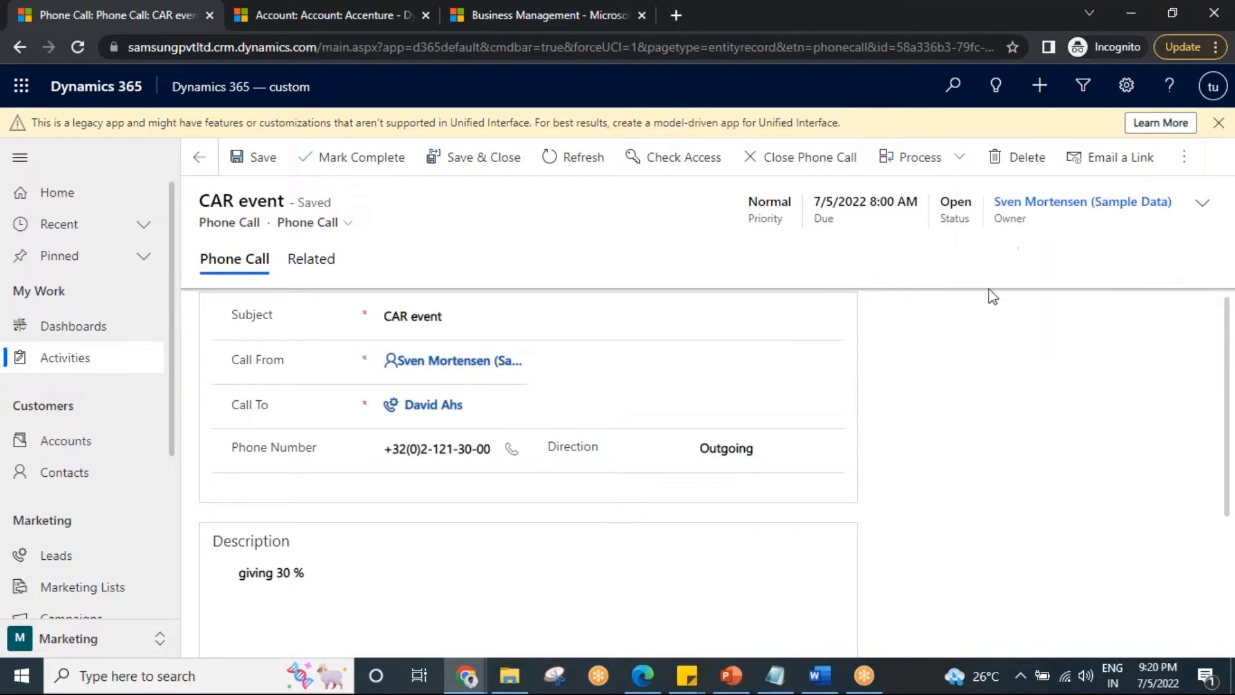
Promote the CAR event phone call to a campaign response.
{"action": "left_click", "coordinate": [1186, 161]}
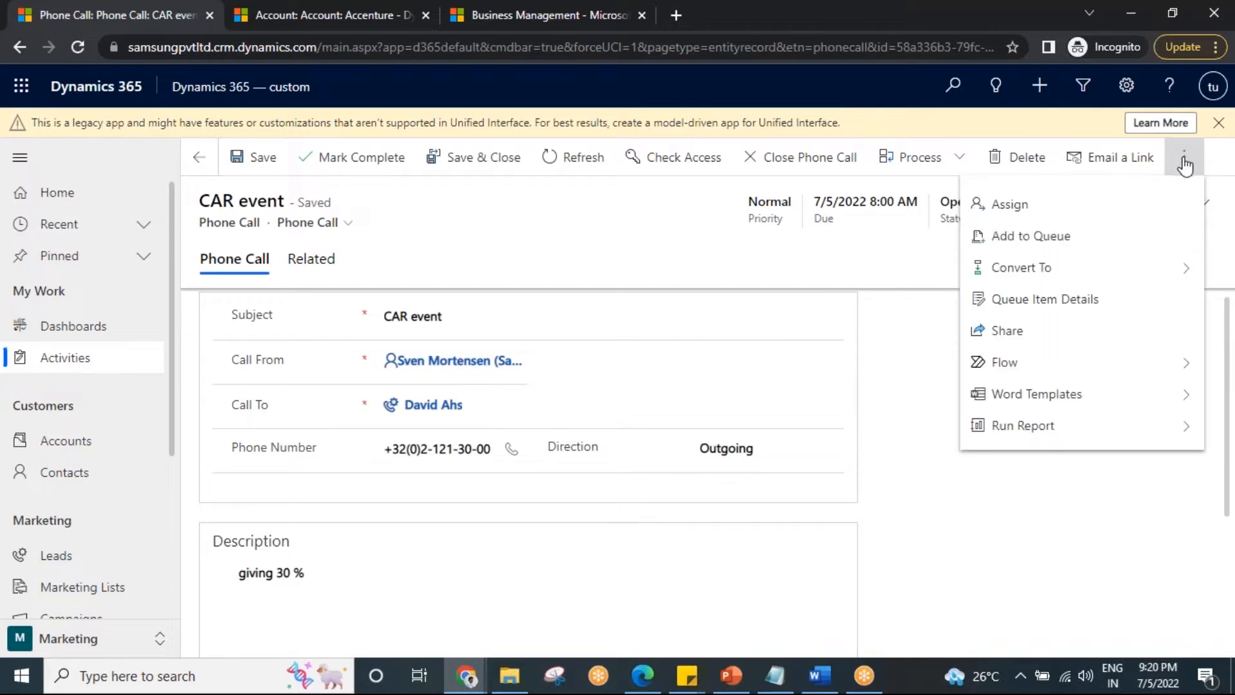
{"action": "left_click", "coordinate": [1072, 270]}
{"action": "left_click", "coordinate": [1063, 309]}
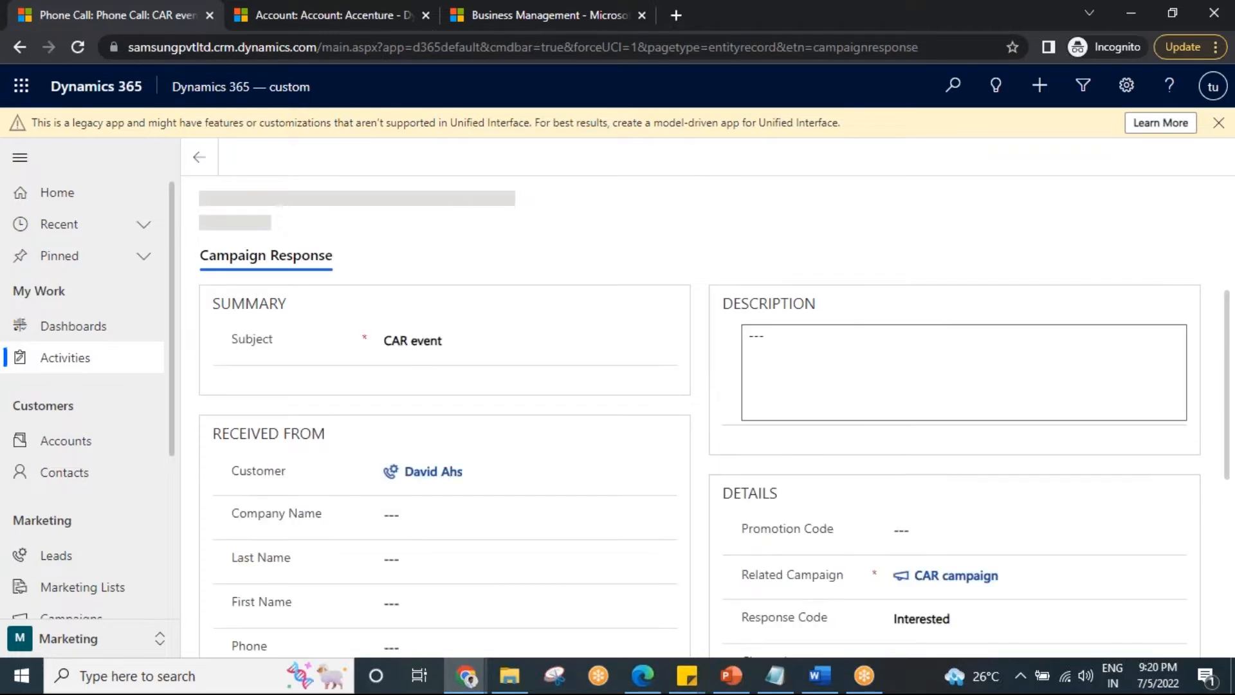
Enter "customr syays that he is intrested" as the description of the new campaign response.
{"action": "left_click", "coordinate": [871, 364]}
{"action": "type", "text": "customr yays"}
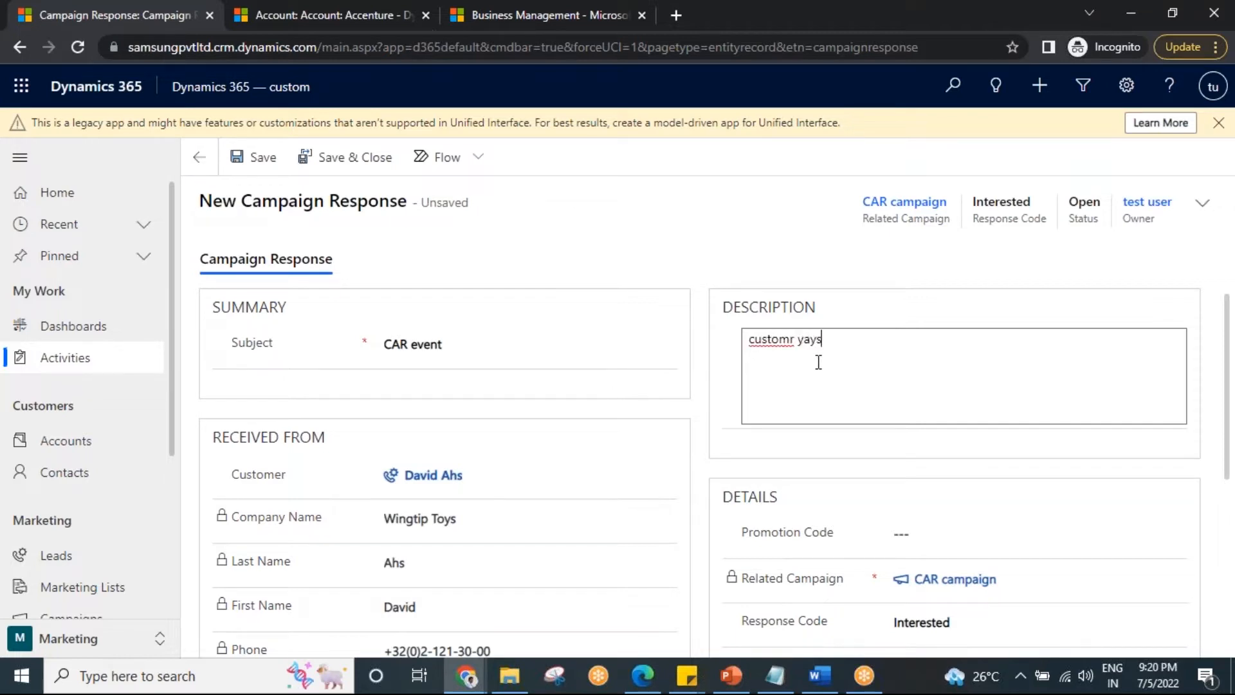
{"action": "type", "text": " that he i n"}
{"action": "key", "text": "BackSpace"}
{"action": "type", "text": "is intrested"}
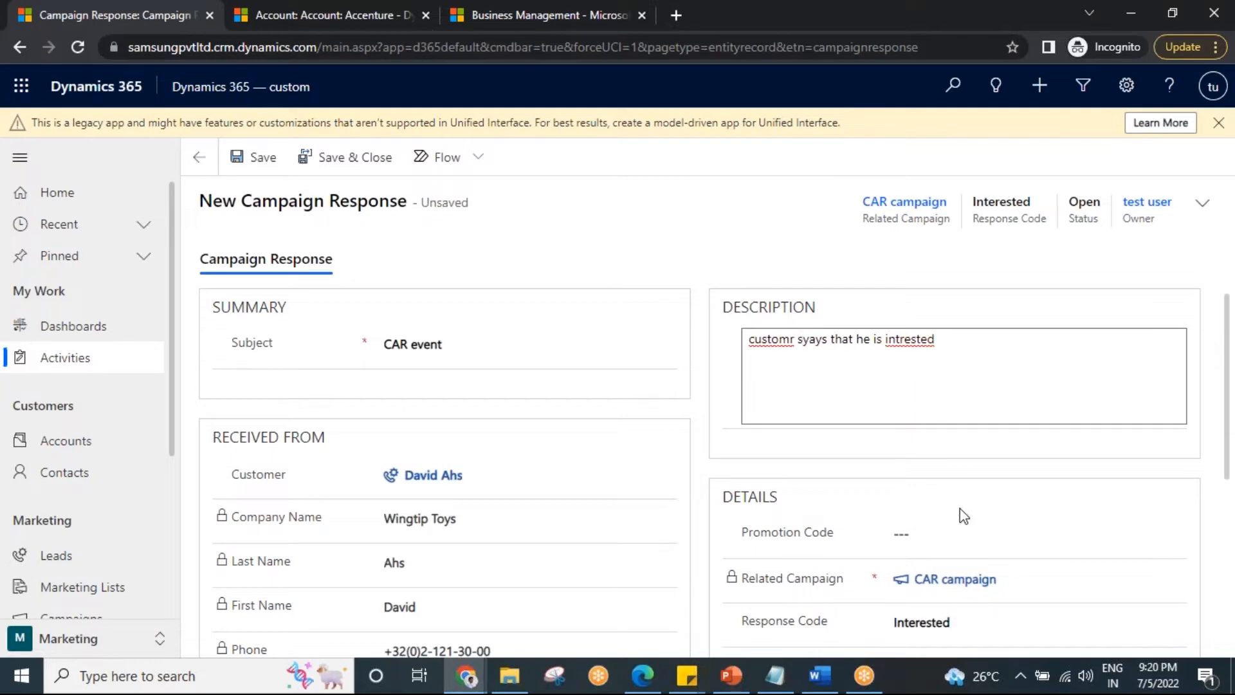
Set the response code to Interested and save the campaign response.
{"action": "scroll", "coordinate": [960, 508], "scroll_direction": "down", "scroll_amount": 3}
{"action": "left_click", "coordinate": [914, 445]}
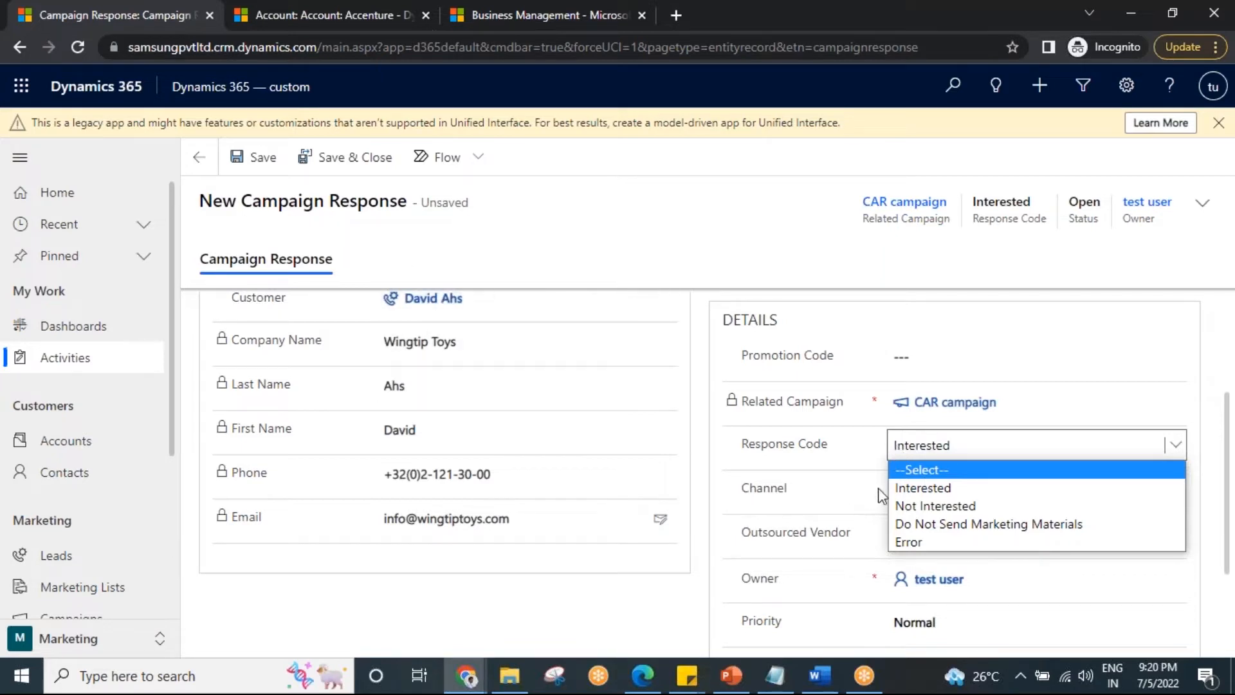
{"action": "left_click", "coordinate": [932, 494]}
{"action": "scroll", "coordinate": [907, 517], "scroll_direction": "down", "scroll_amount": 1}
{"action": "scroll", "coordinate": [904, 515], "scroll_direction": "up", "scroll_amount": 4}
{"action": "left_click", "coordinate": [251, 158]}
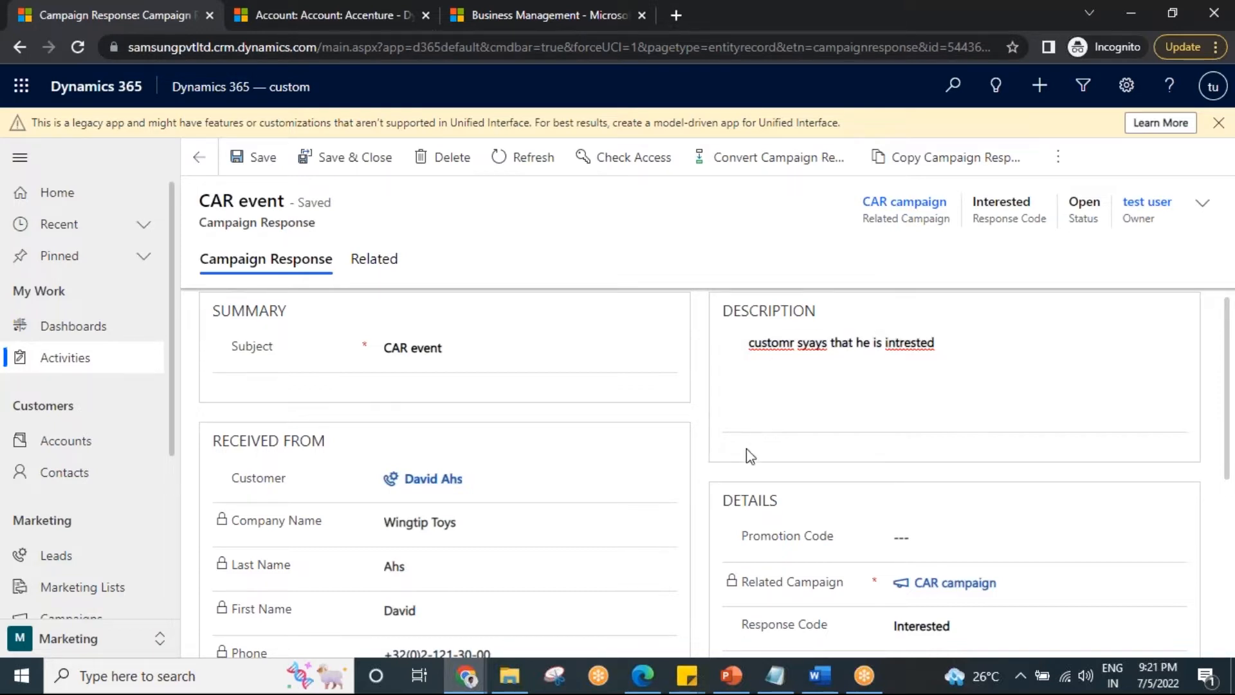
Convert the CAR event campaign response using the Close response conversion method.
{"action": "left_click", "coordinate": [781, 168]}
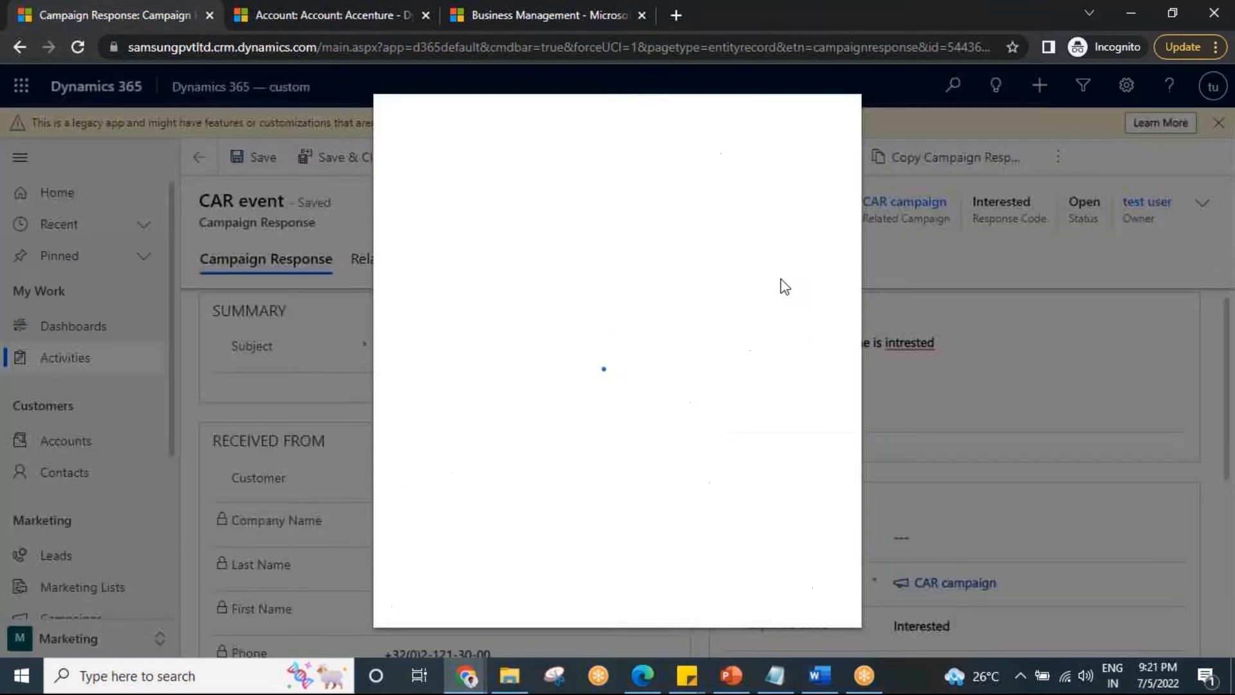
{"action": "left_click", "coordinate": [651, 210]}
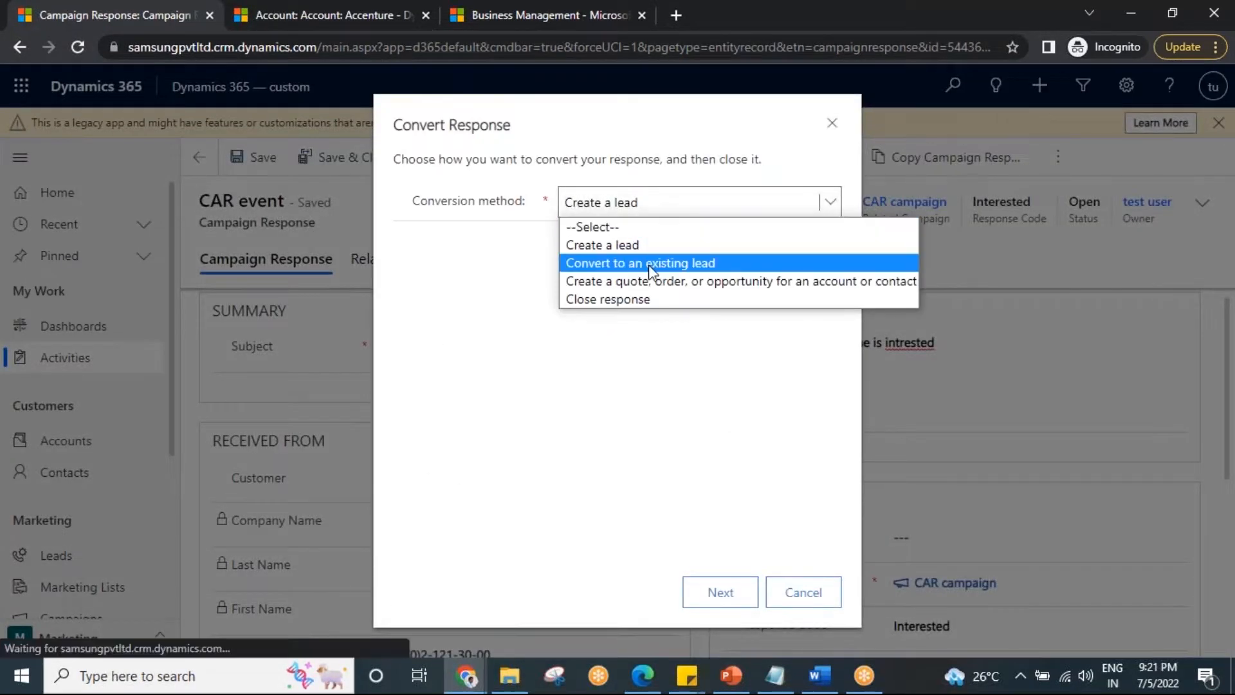
{"action": "left_click", "coordinate": [635, 299]}
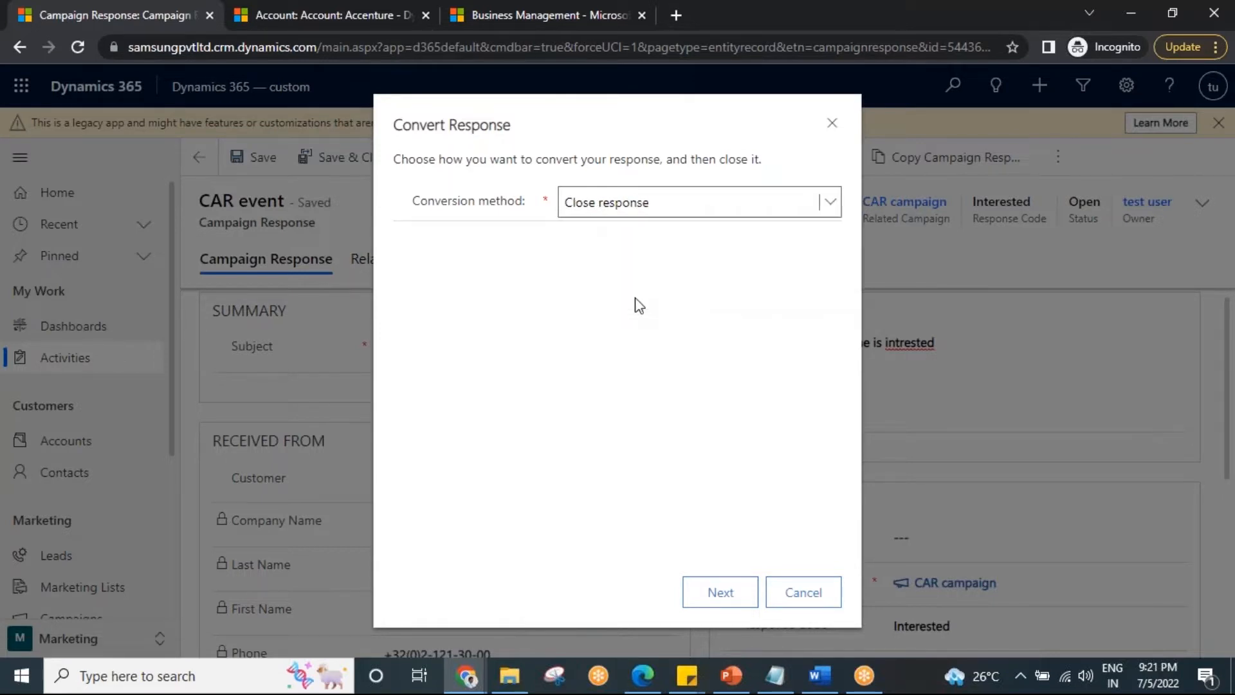
{"action": "left_click", "coordinate": [650, 205]}
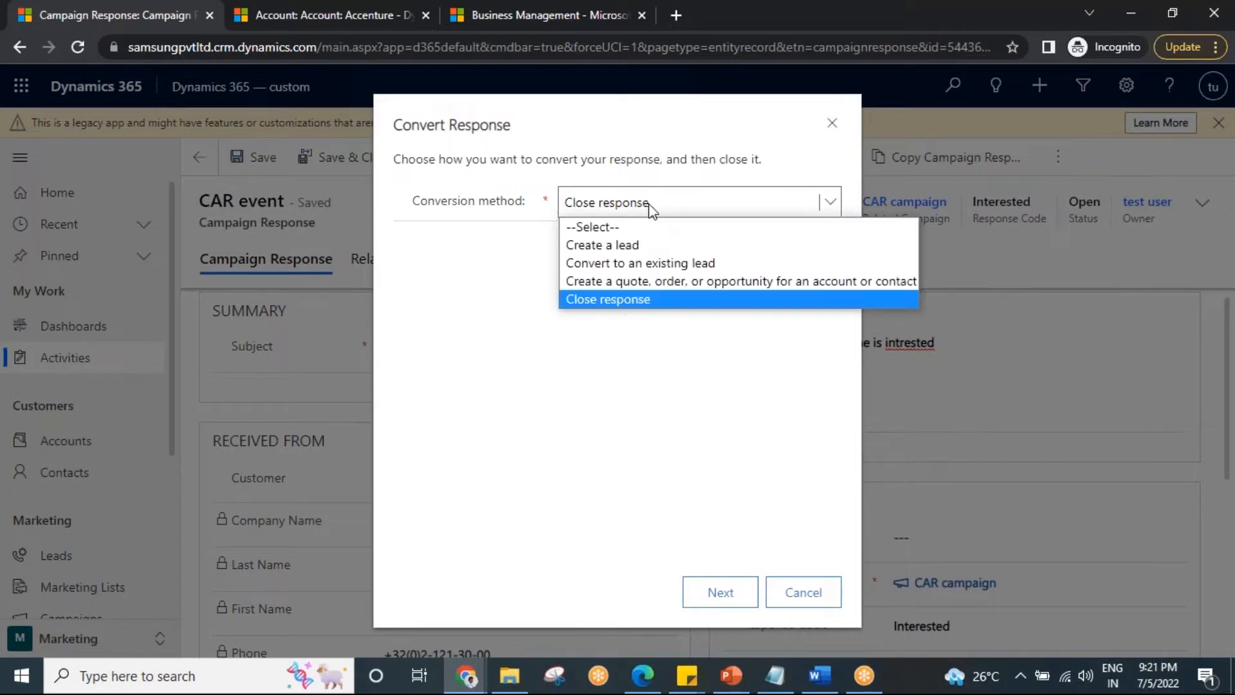
{"action": "left_click", "coordinate": [644, 246]}
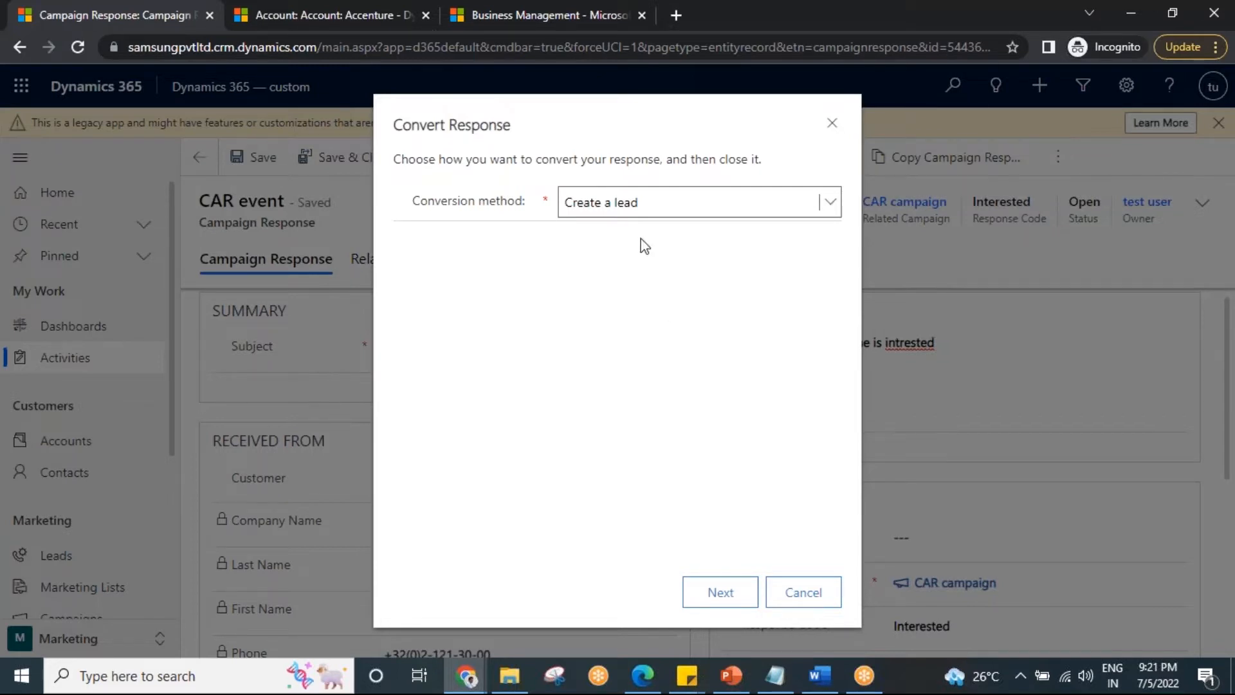
{"action": "left_click", "coordinate": [614, 203]}
{"action": "left_click", "coordinate": [645, 298]}
{"action": "left_click", "coordinate": [720, 592]}
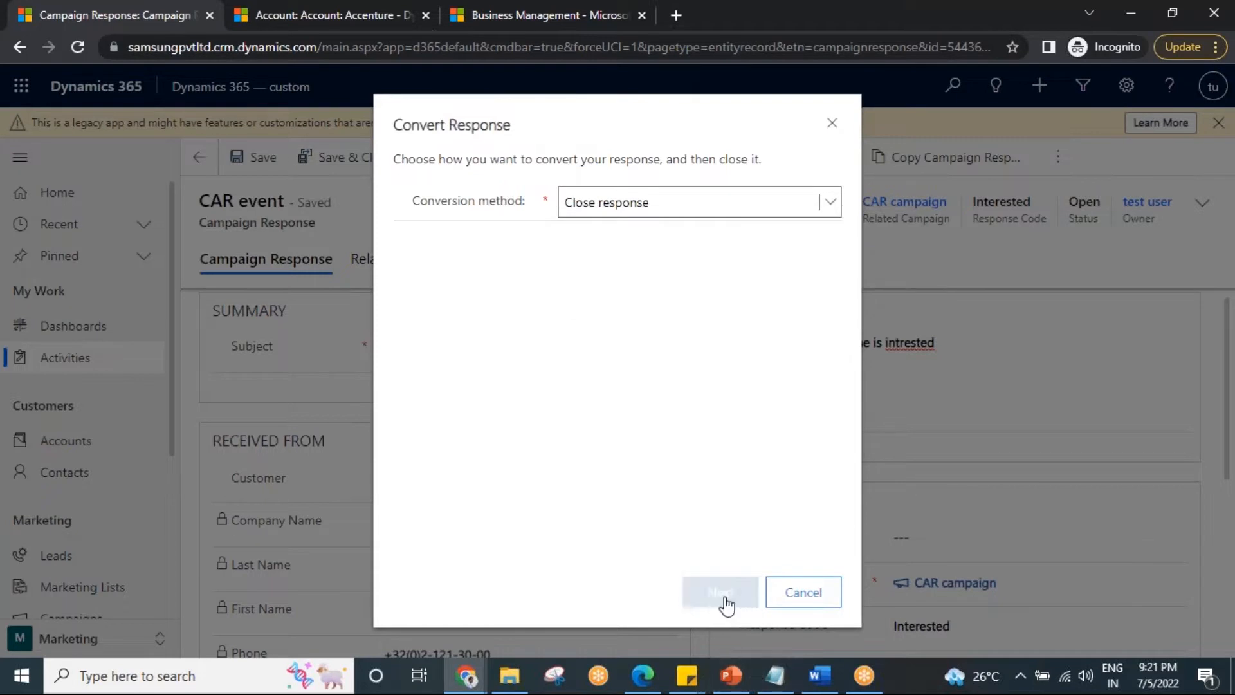
{"action": "left_click", "coordinate": [727, 589]}
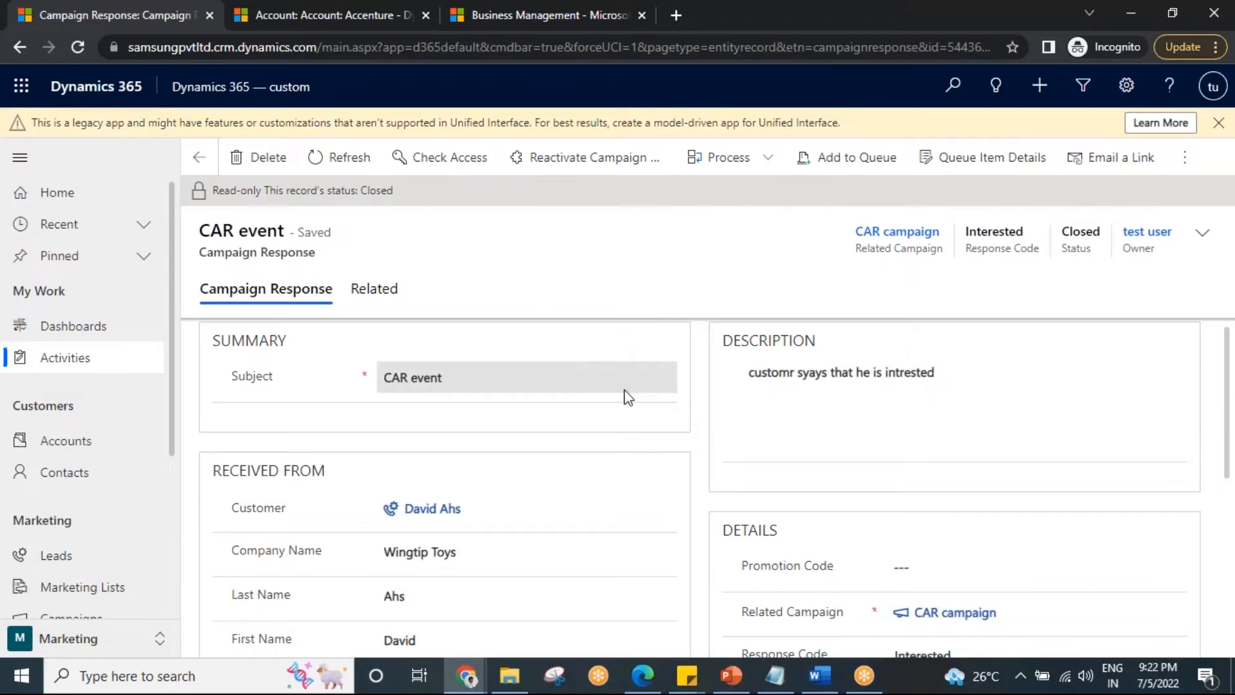
Open the related CAR campaign from the closed response and review its campaign responses.
{"action": "scroll", "coordinate": [623, 395], "scroll_direction": "down", "scroll_amount": 3}
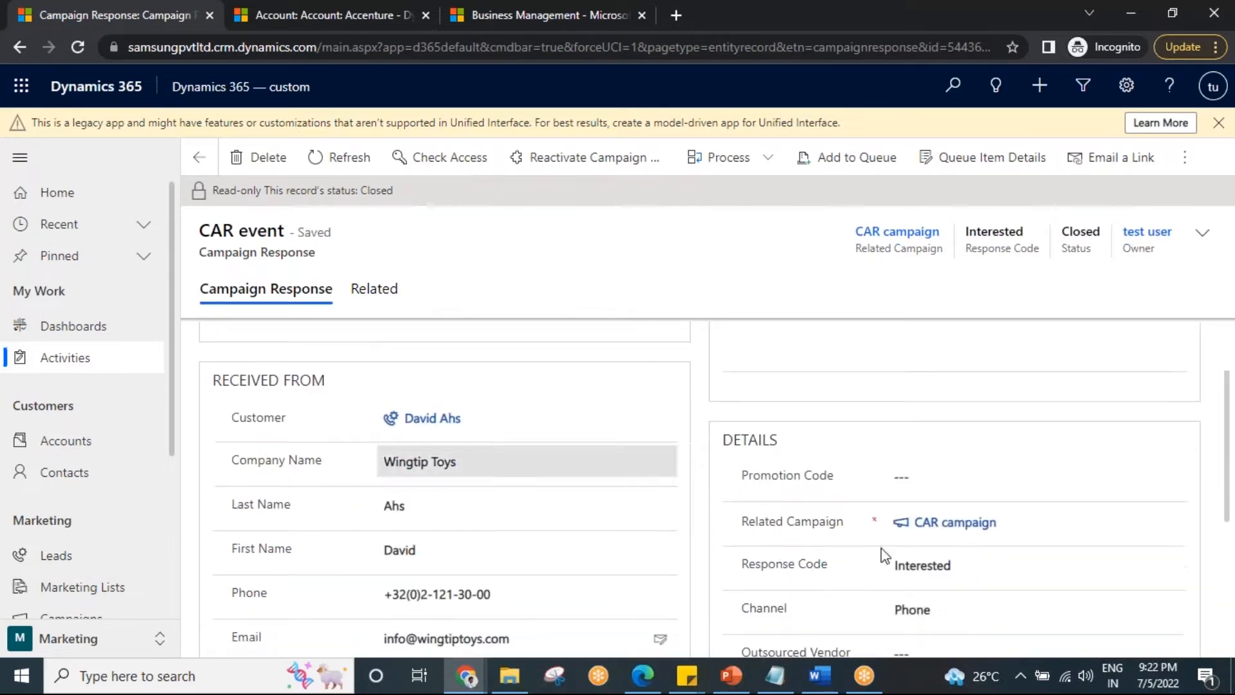
{"action": "left_click", "coordinate": [951, 524]}
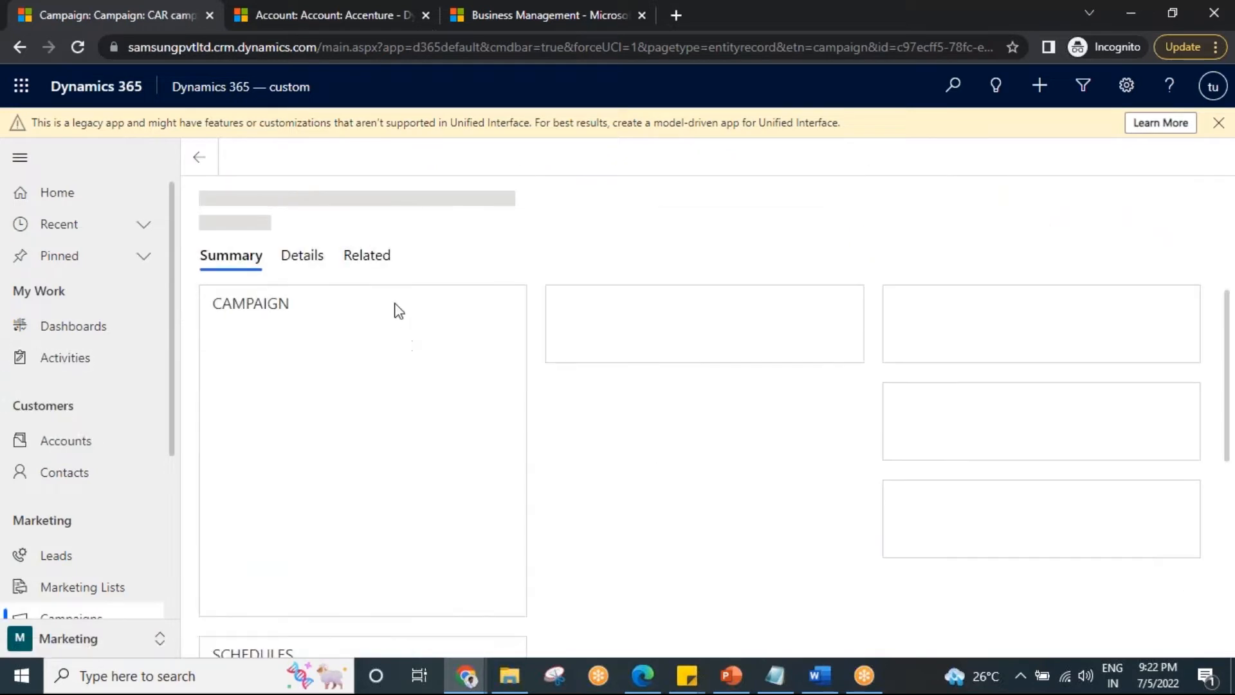
{"action": "left_click", "coordinate": [377, 264]}
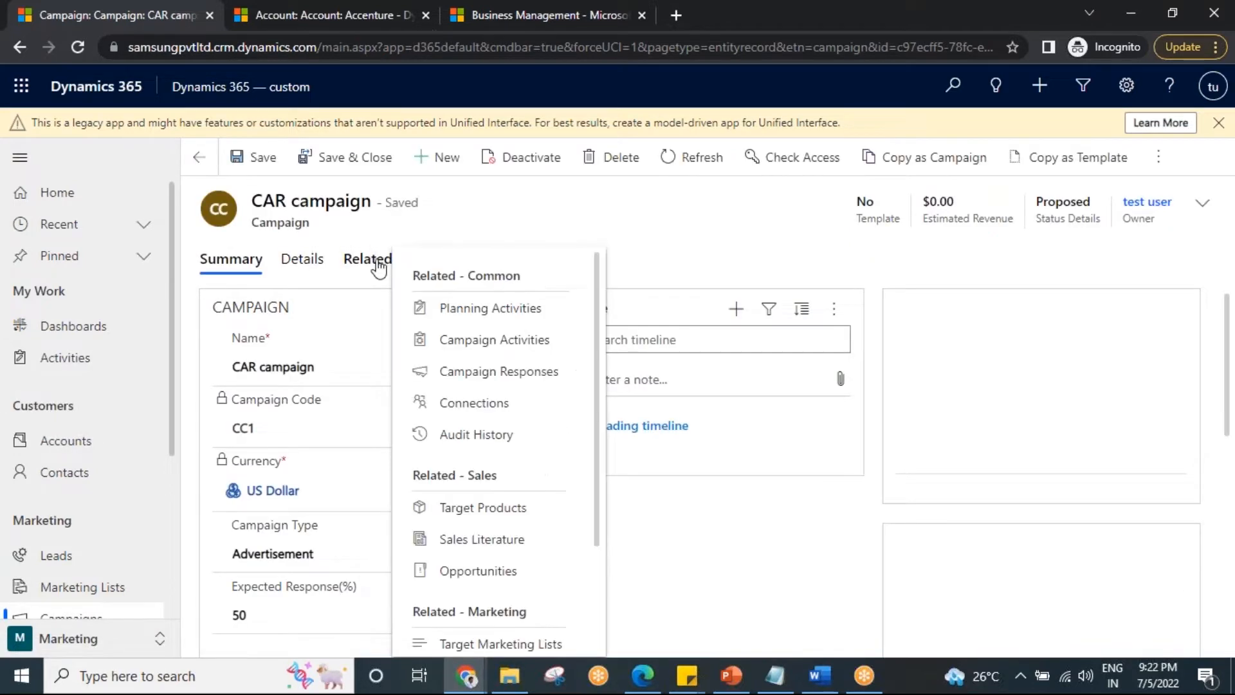
{"action": "left_click", "coordinate": [505, 378]}
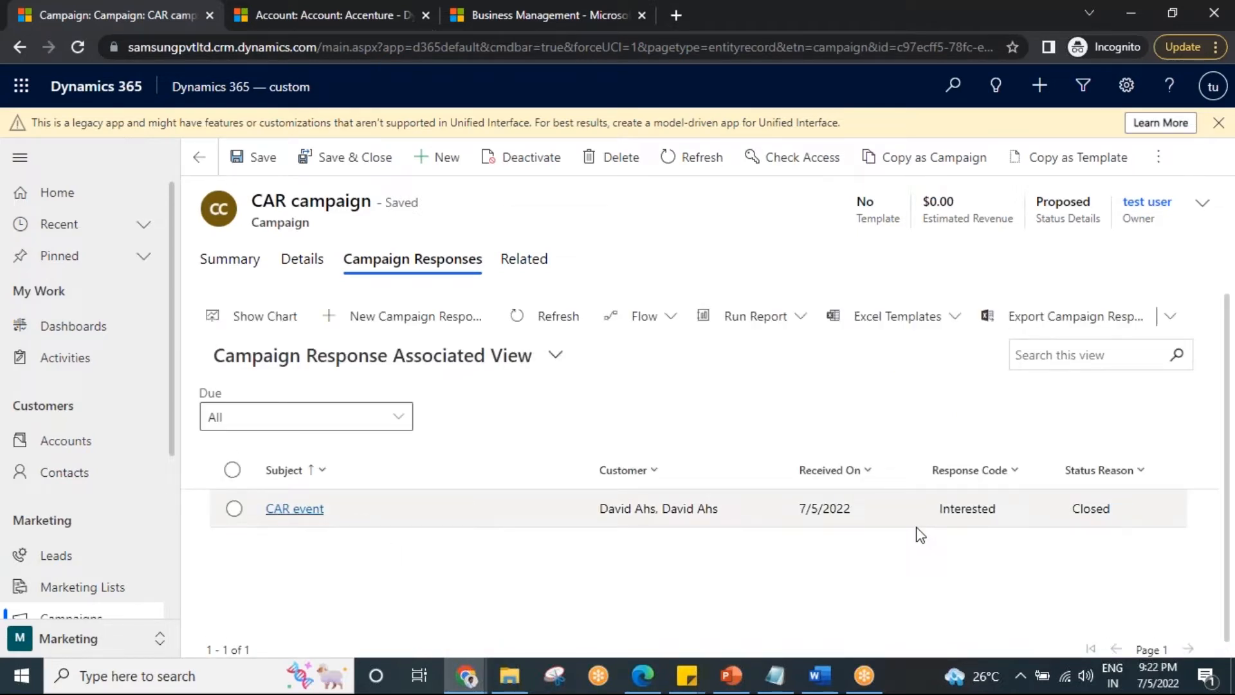
{"action": "left_click", "coordinate": [232, 266]}
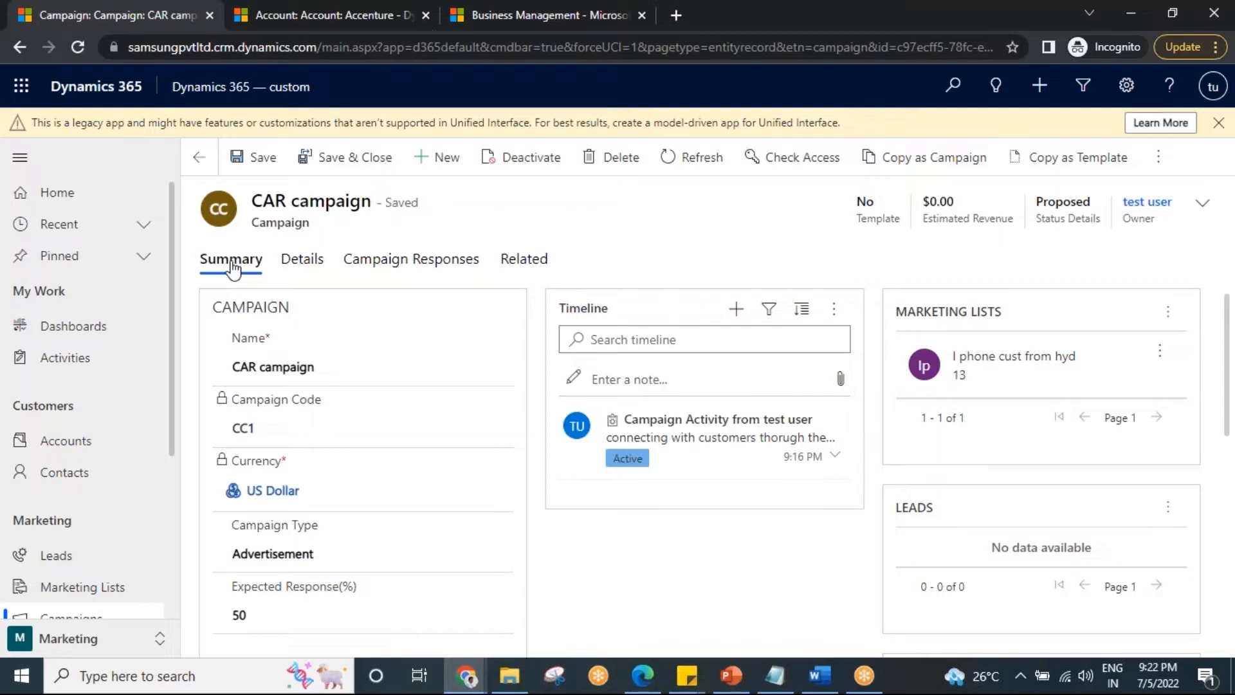
{"action": "left_click", "coordinate": [388, 262]}
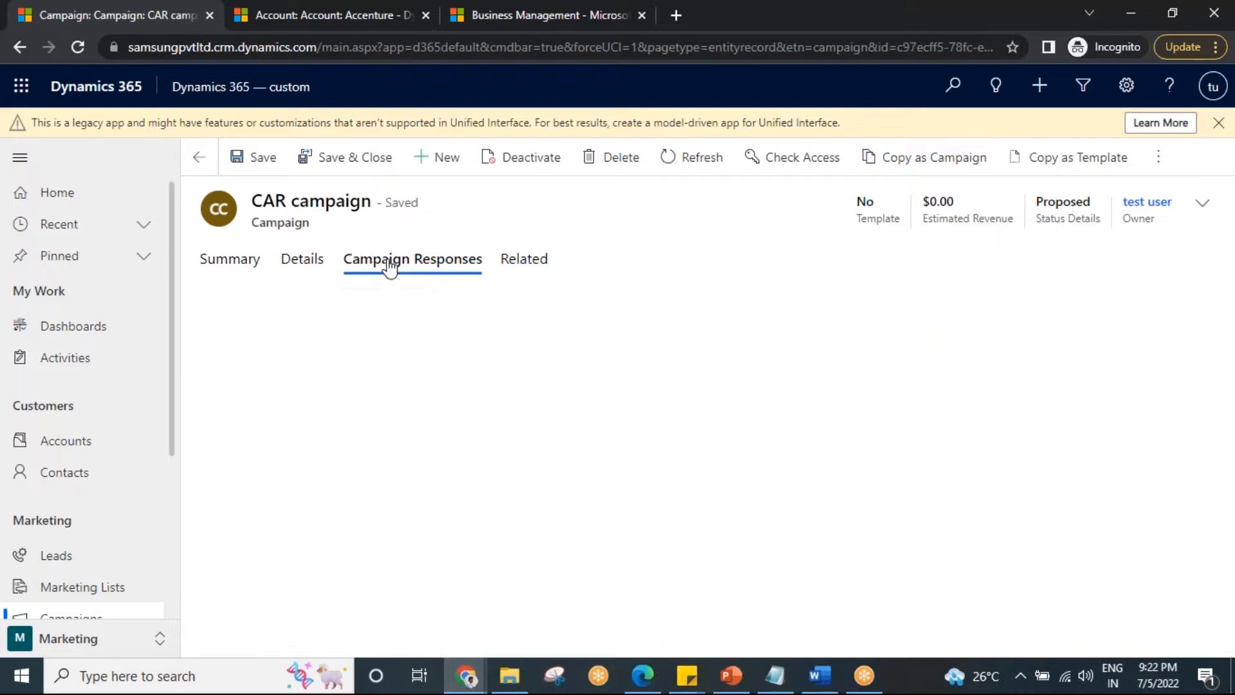
Check the CAR campaign's related campaign activities, including channel and status reason, and return to its campaign responses.
{"action": "left_click", "coordinate": [526, 260]}
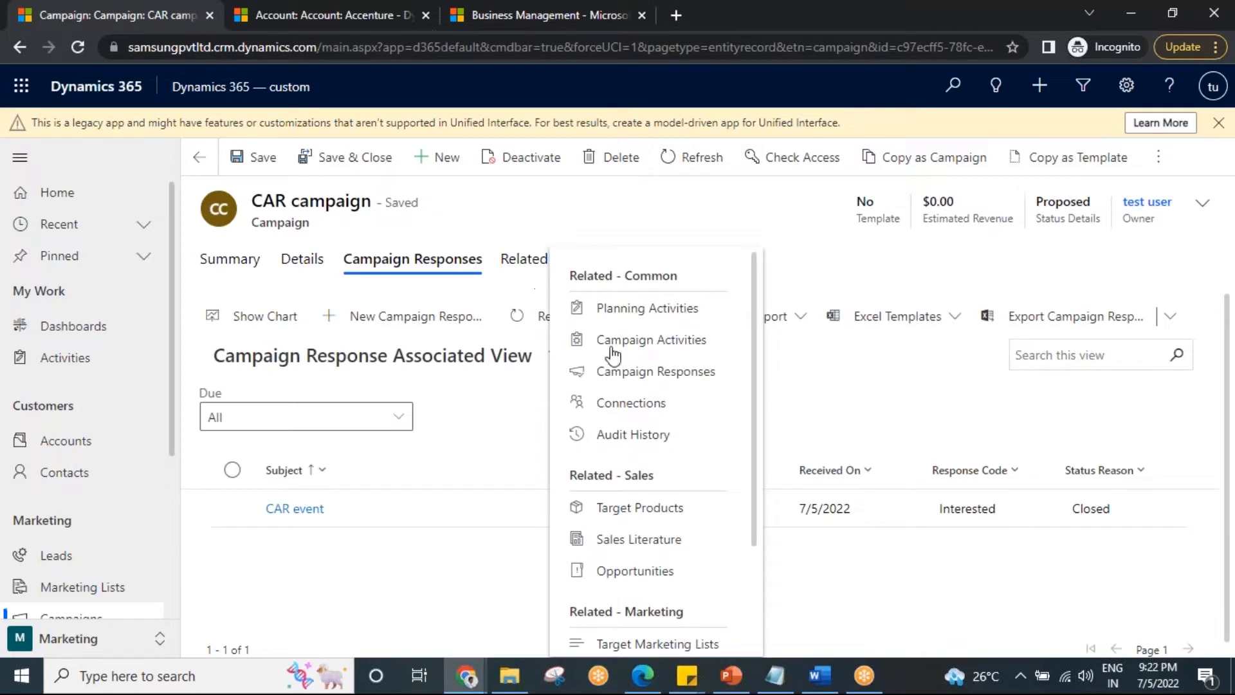
{"action": "left_click", "coordinate": [635, 341]}
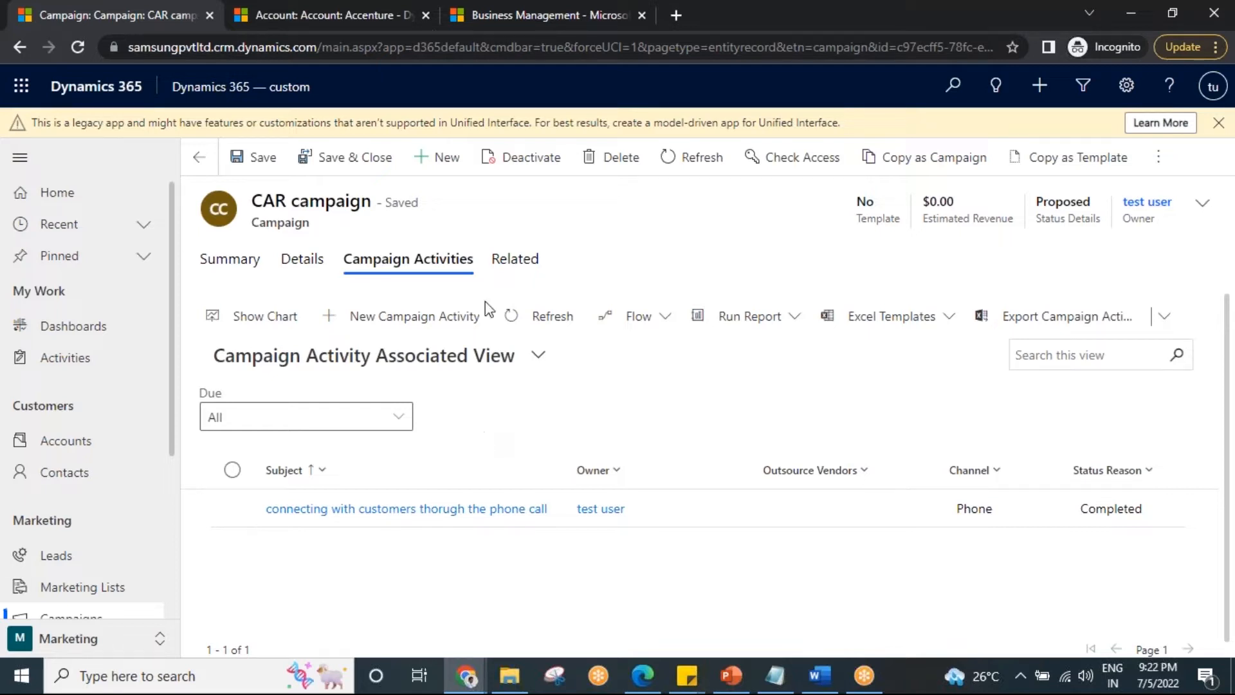
{"action": "left_click", "coordinate": [515, 258]}
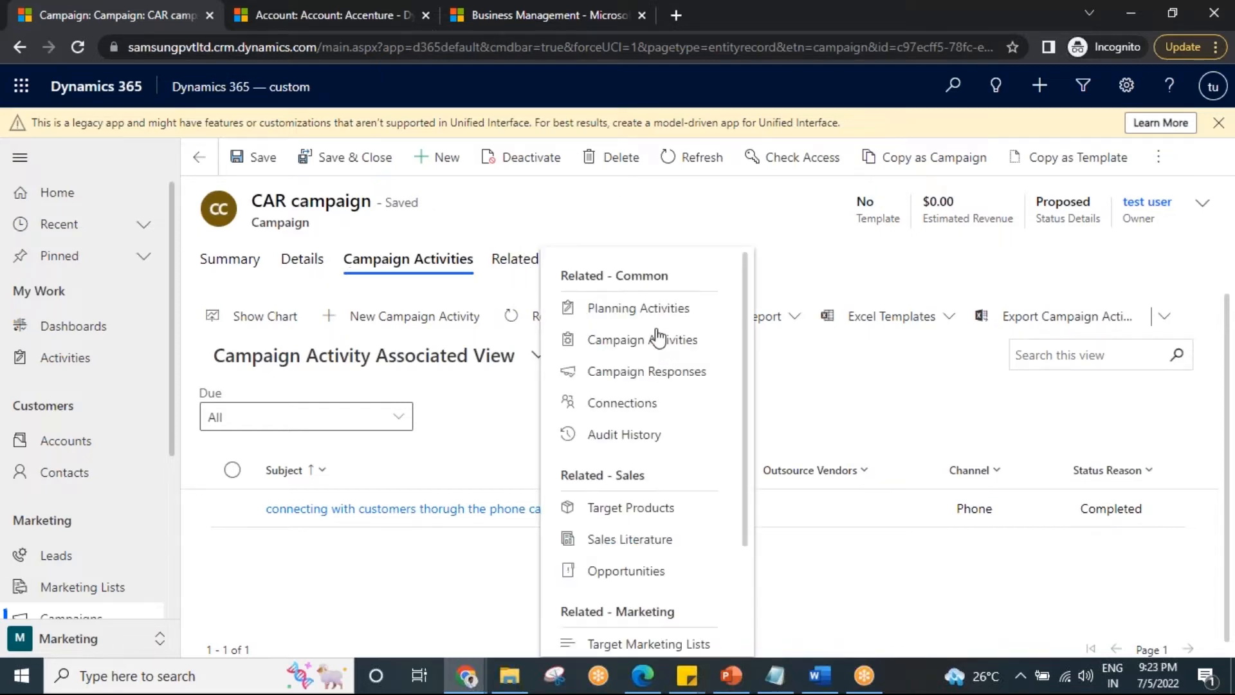
{"action": "left_click", "coordinate": [663, 372]}
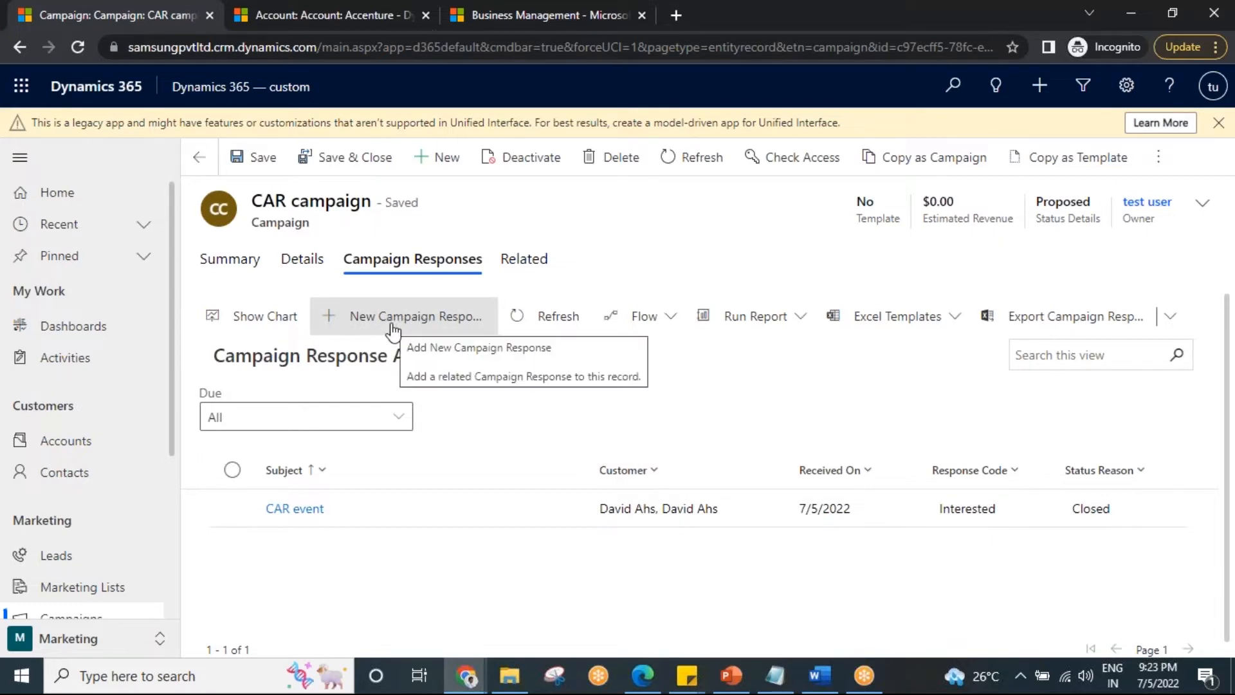
Examine the CAR campaign's summary, covering its timeline, marketing lists and leads, and recheck its campaign responses.
{"action": "left_click", "coordinate": [250, 261]}
{"action": "scroll", "coordinate": [781, 463], "scroll_direction": "down", "scroll_amount": 2}
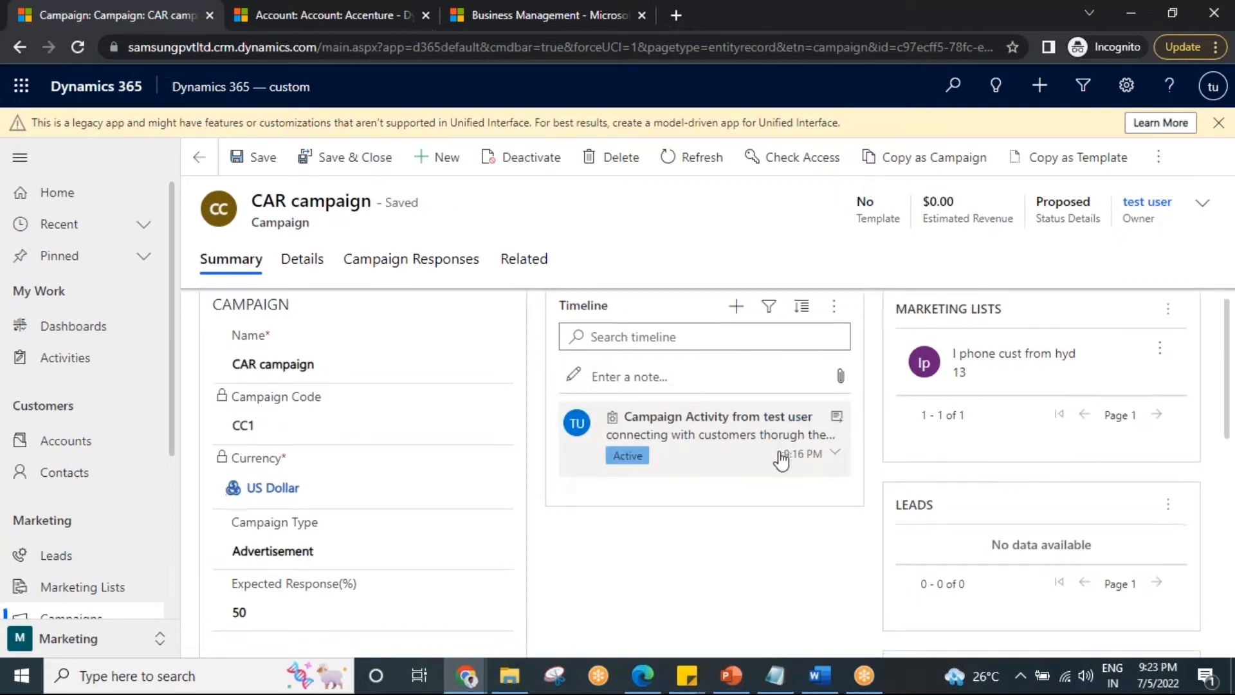
{"action": "scroll", "coordinate": [860, 477], "scroll_direction": "up", "scroll_amount": 2}
{"action": "scroll", "coordinate": [978, 553], "scroll_direction": "down", "scroll_amount": 3}
{"action": "scroll", "coordinate": [970, 563], "scroll_direction": "up", "scroll_amount": 3}
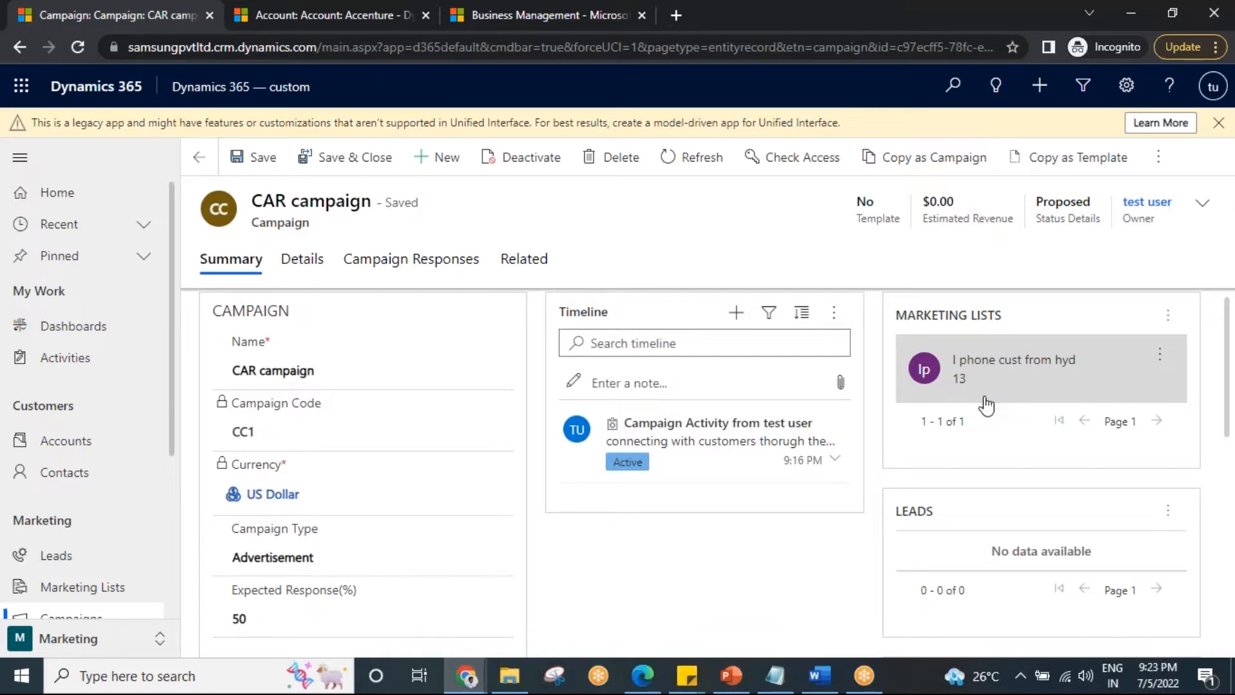
{"action": "scroll", "coordinate": [935, 561], "scroll_direction": "down", "scroll_amount": 1}
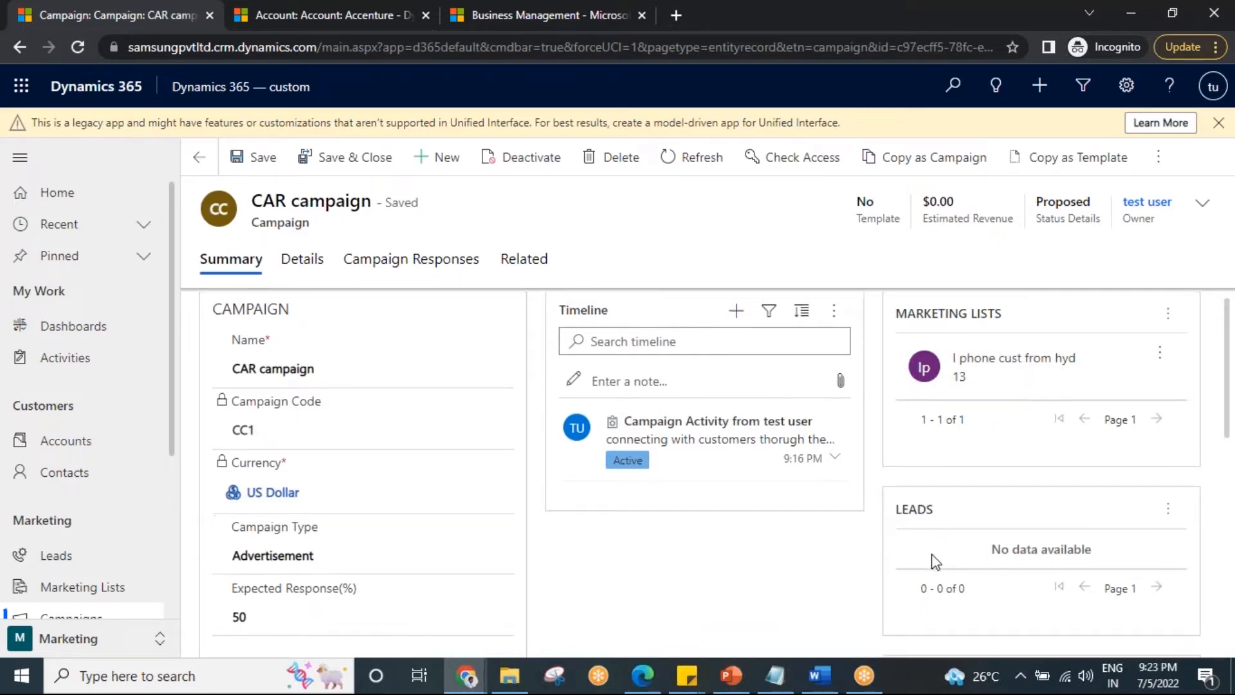
{"action": "scroll", "coordinate": [937, 557], "scroll_direction": "up", "scroll_amount": 1}
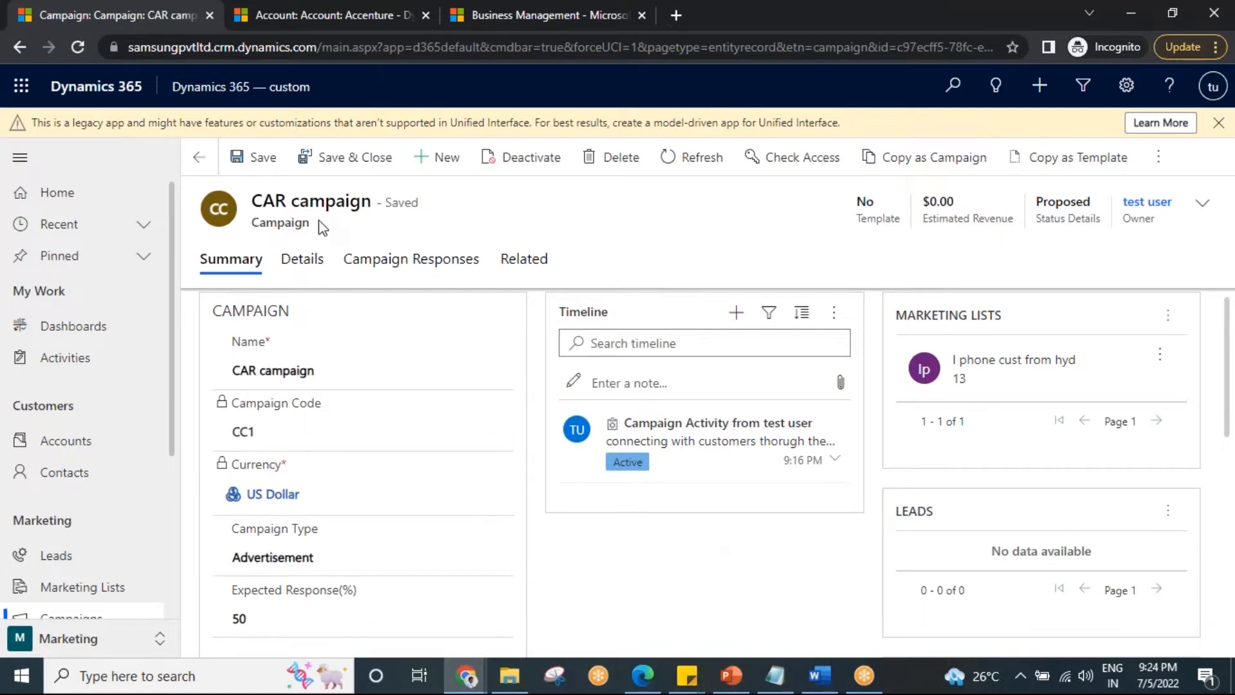
{"action": "left_click", "coordinate": [426, 274]}
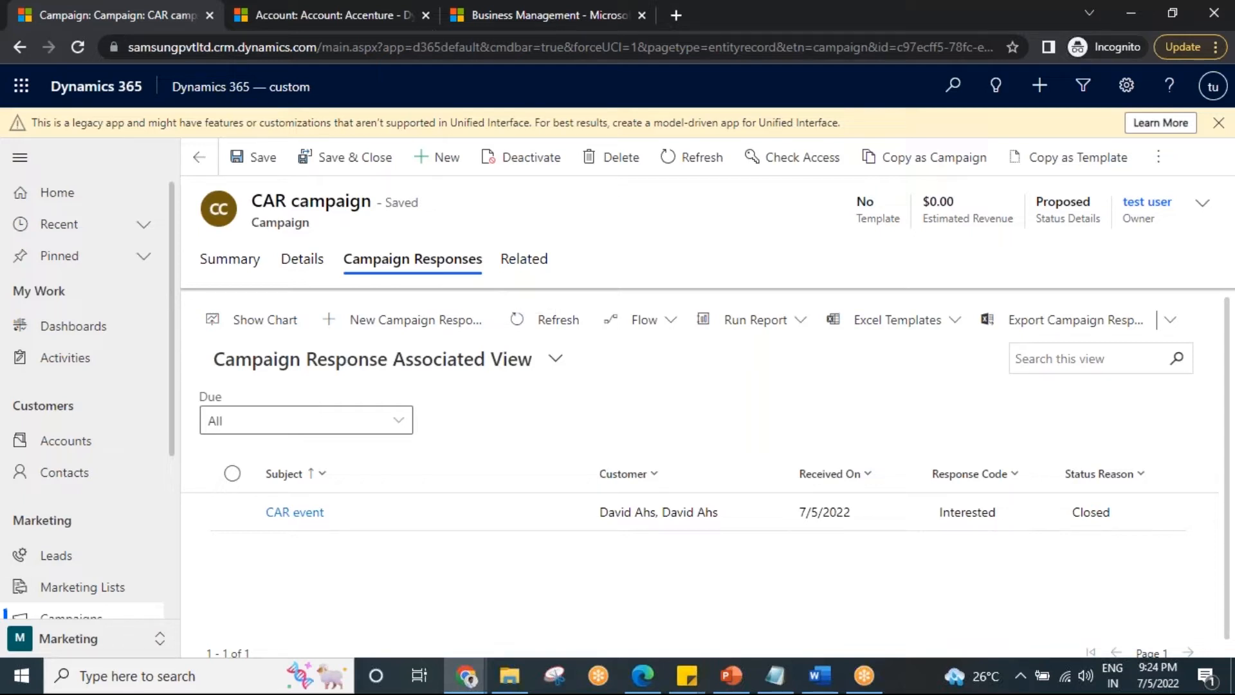
Open the "I phone cust from hyd" marketing list and review its campaigns and quick campaigns.
{"action": "left_click", "coordinate": [116, 586]}
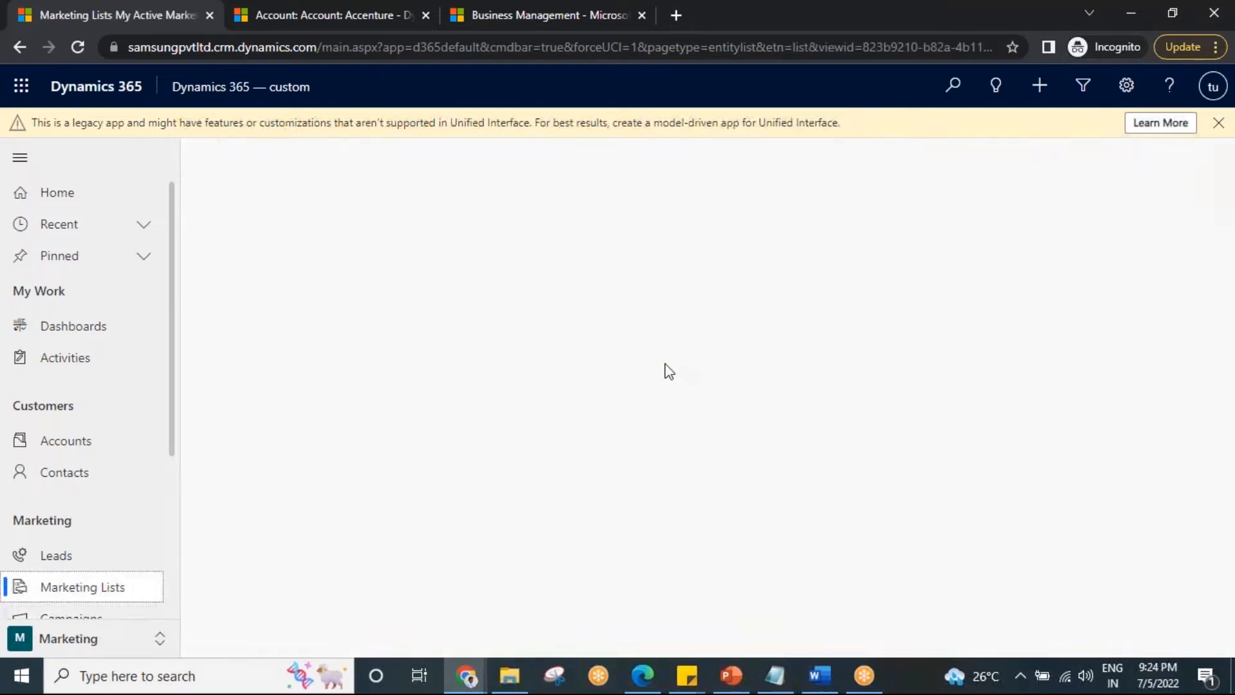
{"action": "double_click", "coordinate": [479, 296]}
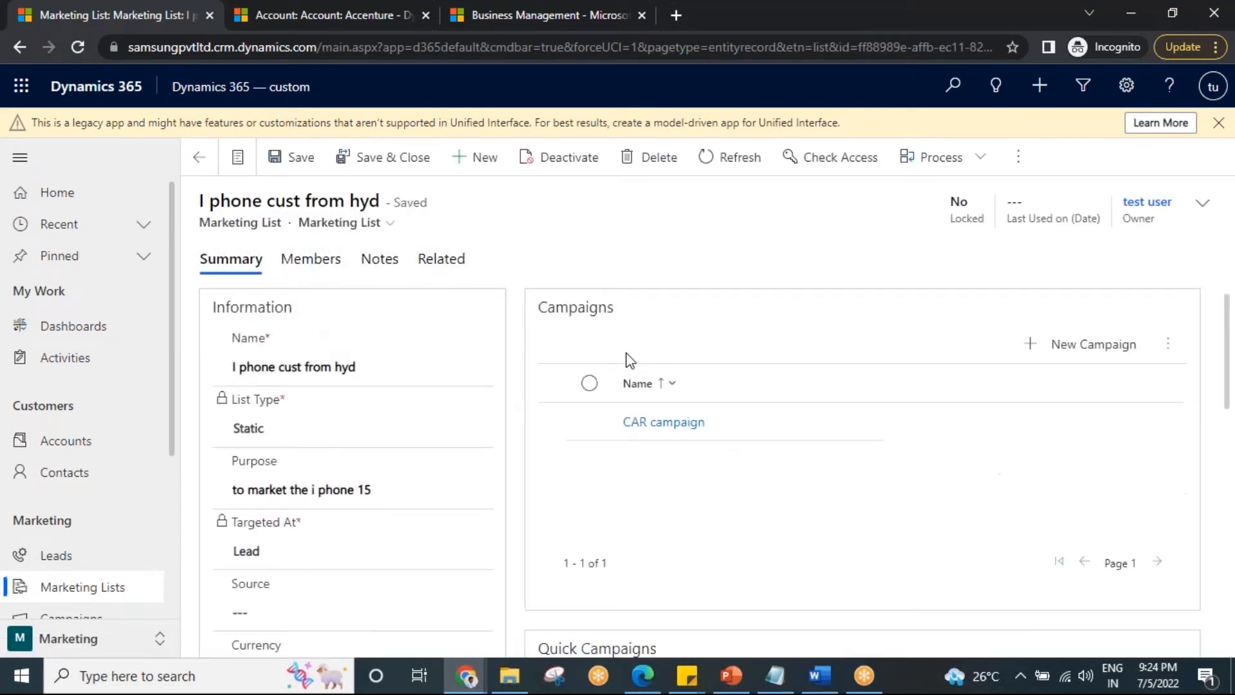
{"action": "scroll", "coordinate": [708, 437], "scroll_direction": "down", "scroll_amount": 3}
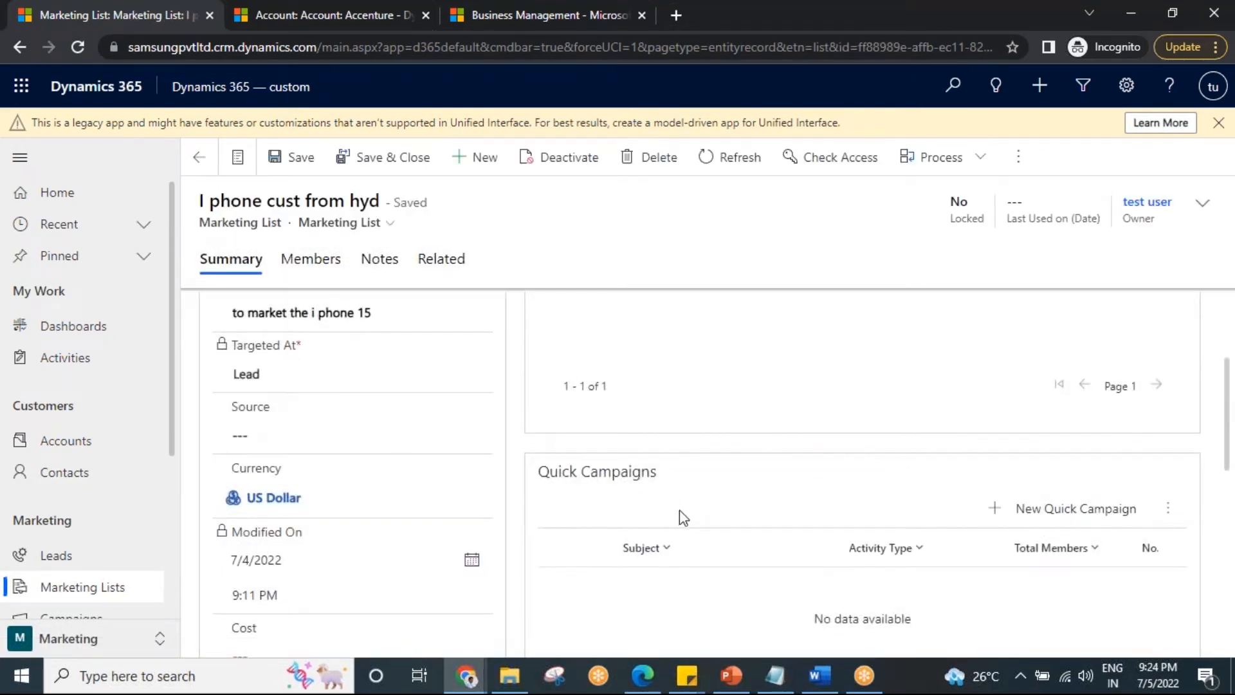
{"action": "scroll", "coordinate": [680, 515], "scroll_direction": "up", "scroll_amount": 5}
Open the "Washing machine enquiry" marketing list and review its quick campaigns and members.
{"action": "left_click", "coordinate": [96, 589]}
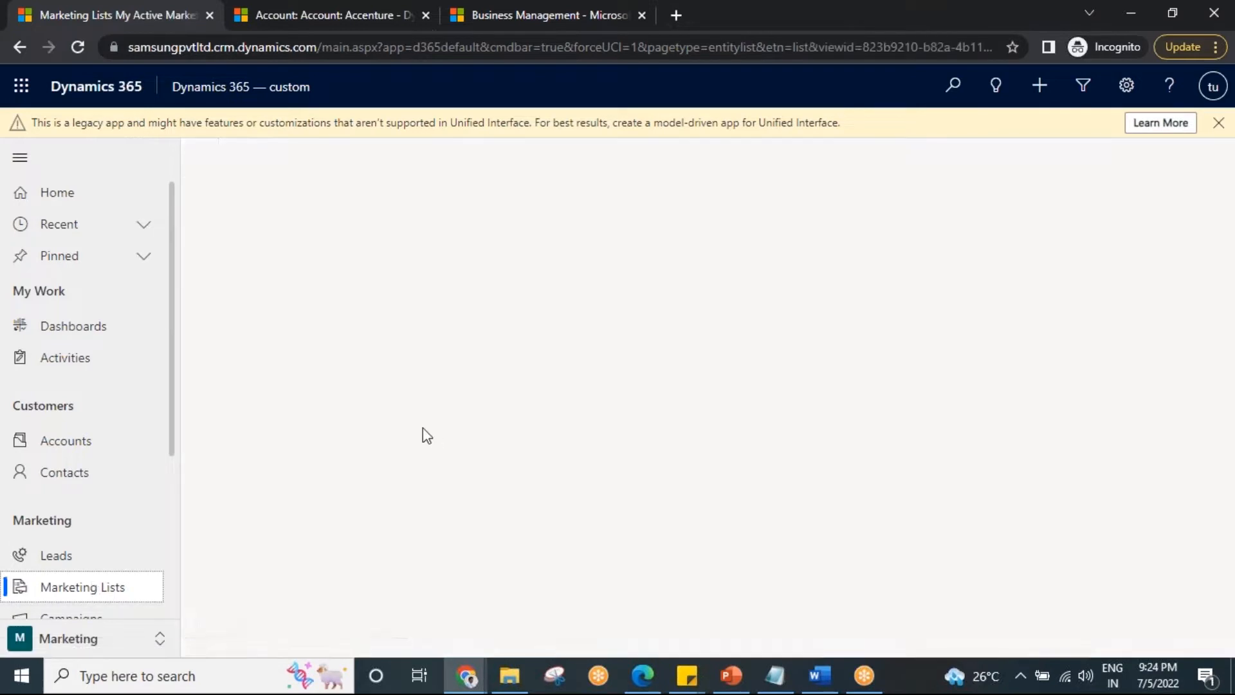
{"action": "double_click", "coordinate": [463, 325]}
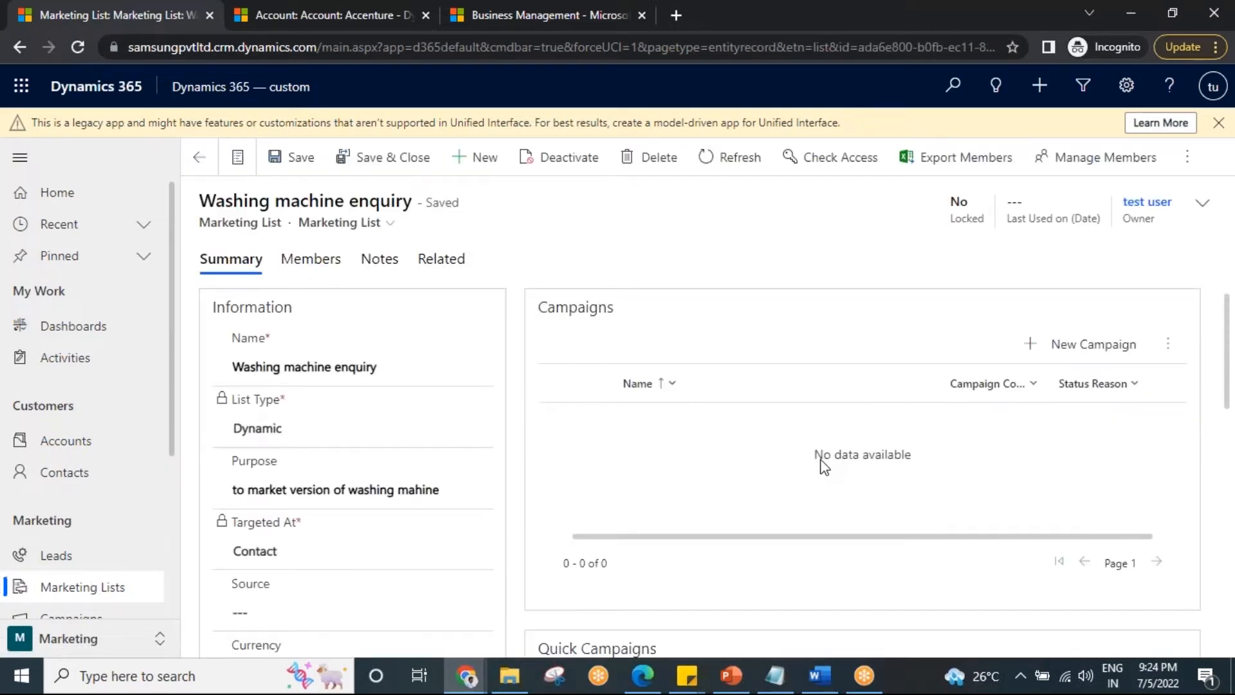
{"action": "left_click", "coordinate": [774, 676]}
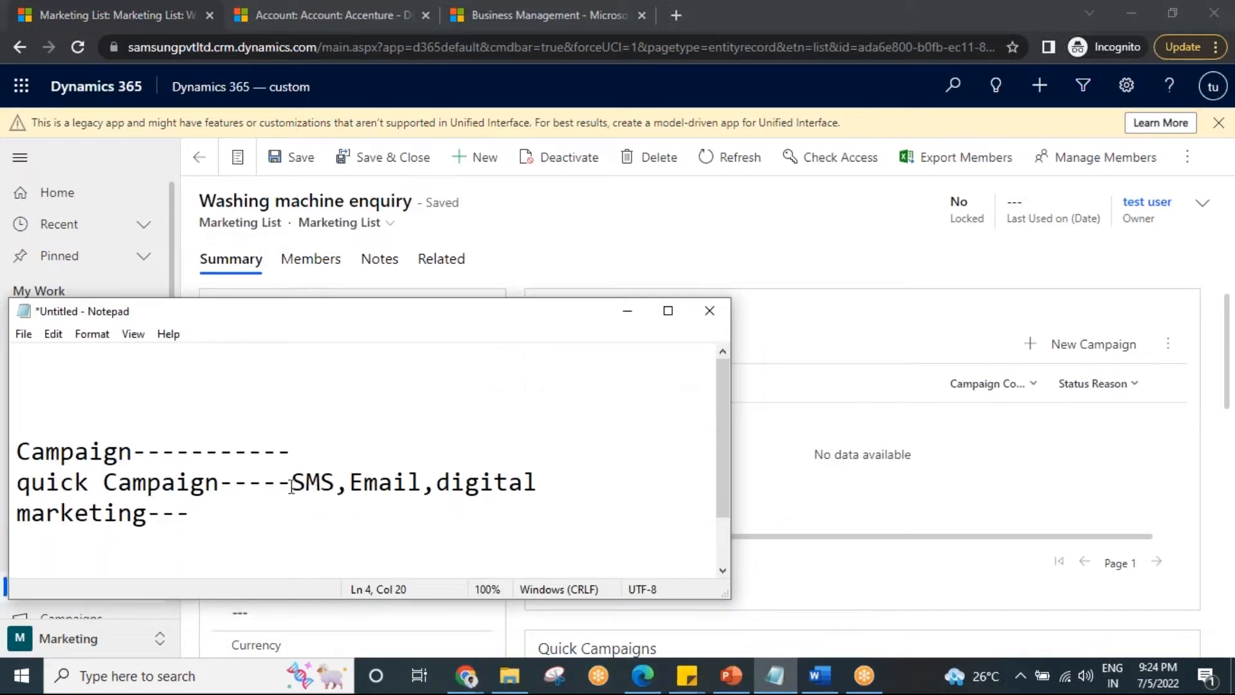
{"action": "left_click", "coordinate": [637, 315]}
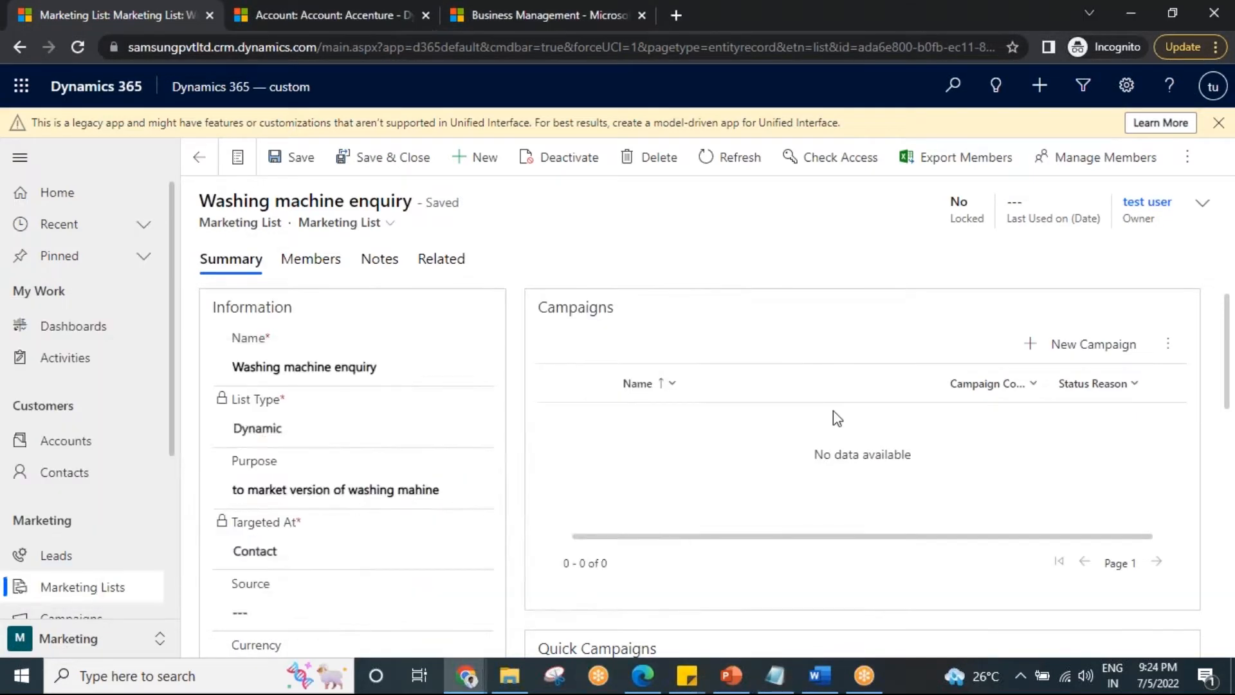
{"action": "scroll", "coordinate": [836, 415], "scroll_direction": "down", "scroll_amount": 3}
{"action": "scroll", "coordinate": [952, 513], "scroll_direction": "down", "scroll_amount": 1}
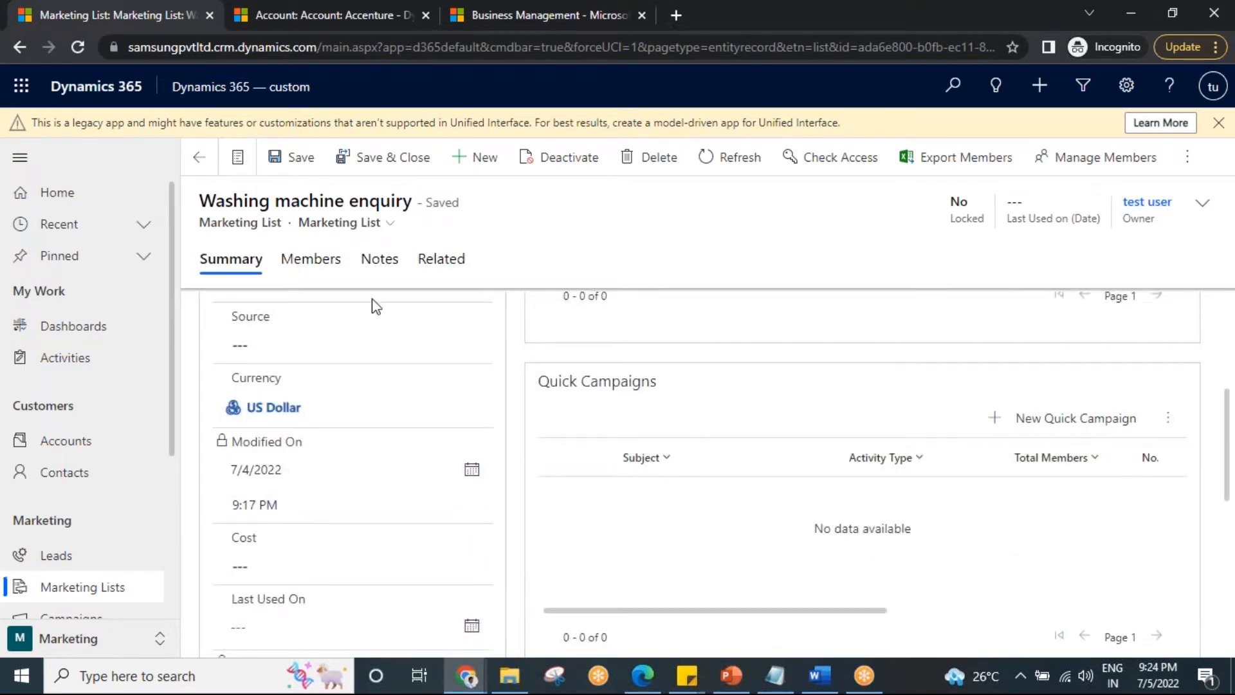
{"action": "left_click", "coordinate": [312, 260]}
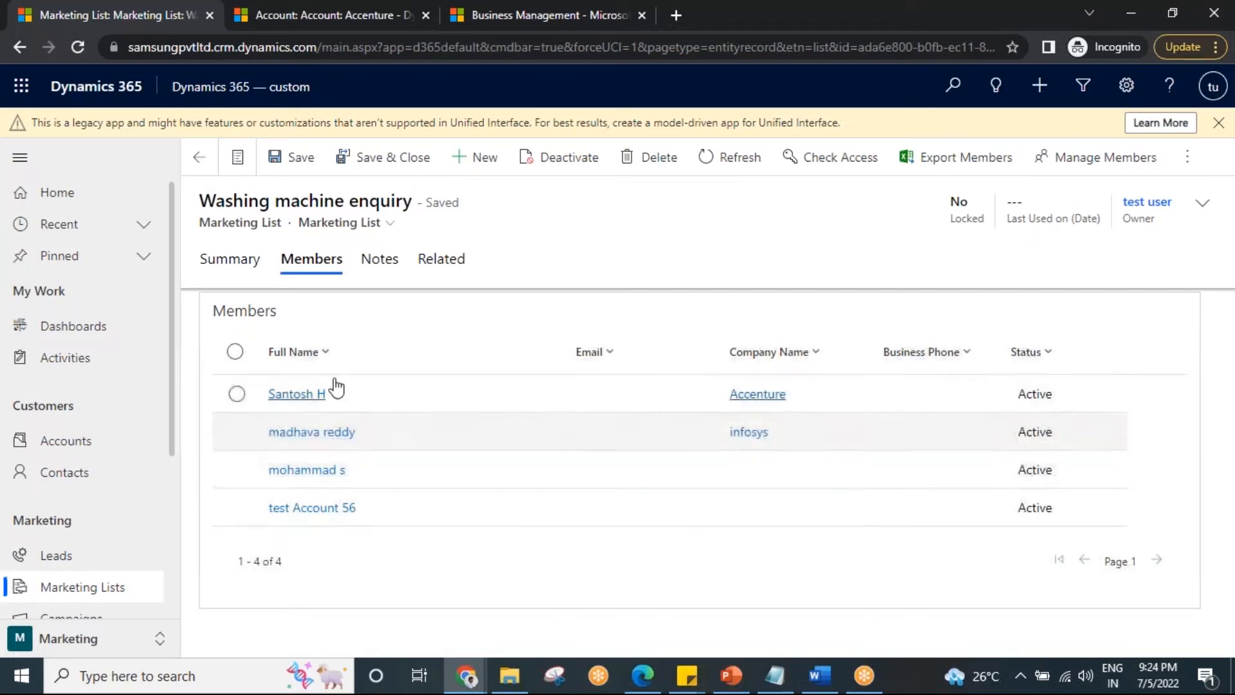
{"action": "left_click", "coordinate": [247, 263]}
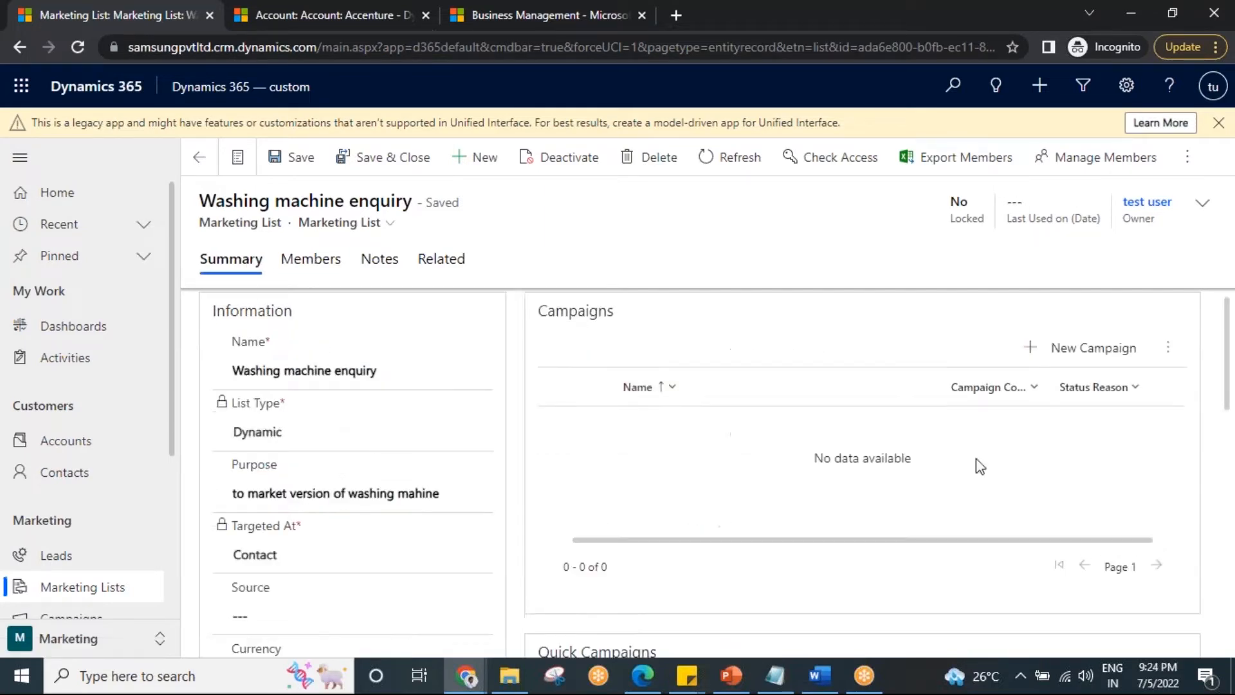
Start a new quick campaign for the marketing list and name it "CAR offers".
{"action": "scroll", "coordinate": [1141, 522], "scroll_direction": "down", "scroll_amount": 3}
{"action": "left_click", "coordinate": [1071, 515]}
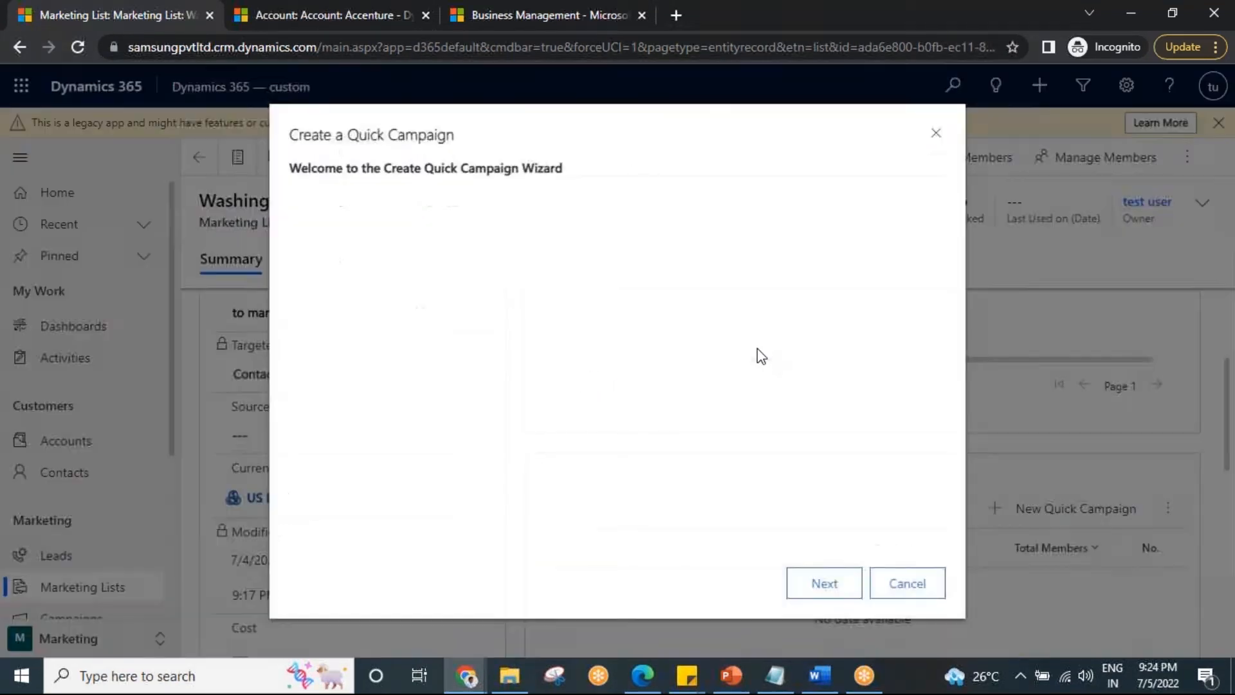
{"action": "left_click", "coordinate": [829, 586]}
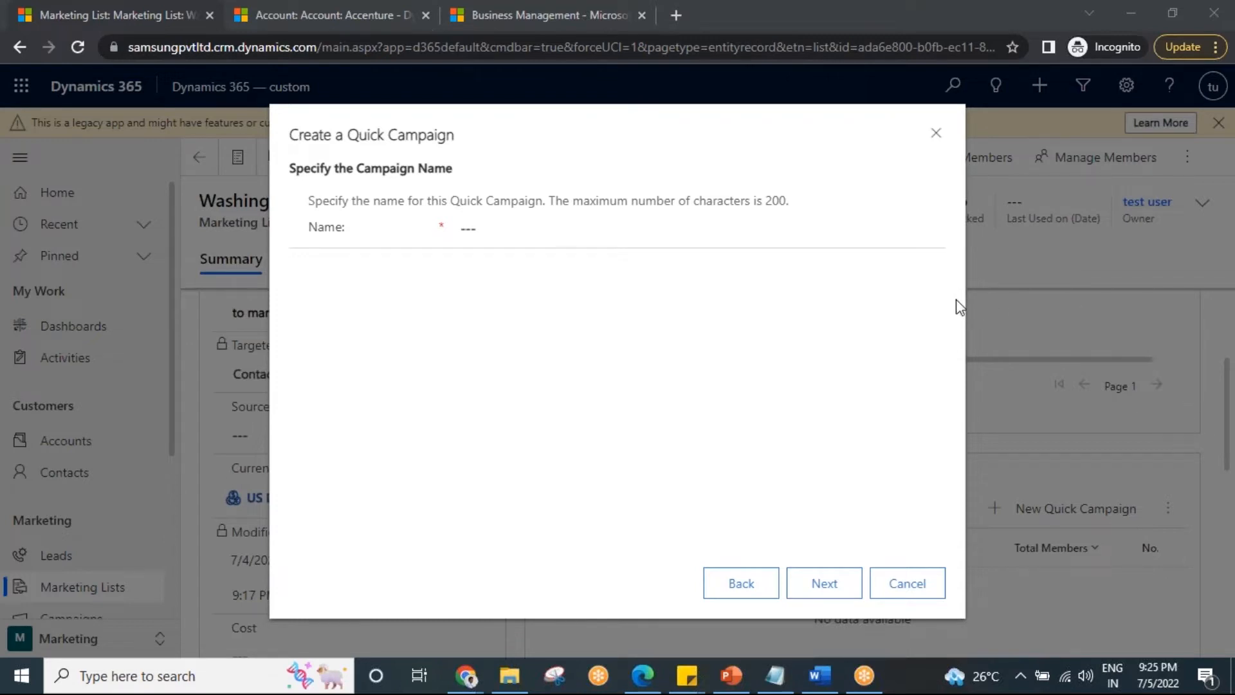
{"action": "left_click", "coordinate": [529, 230]}
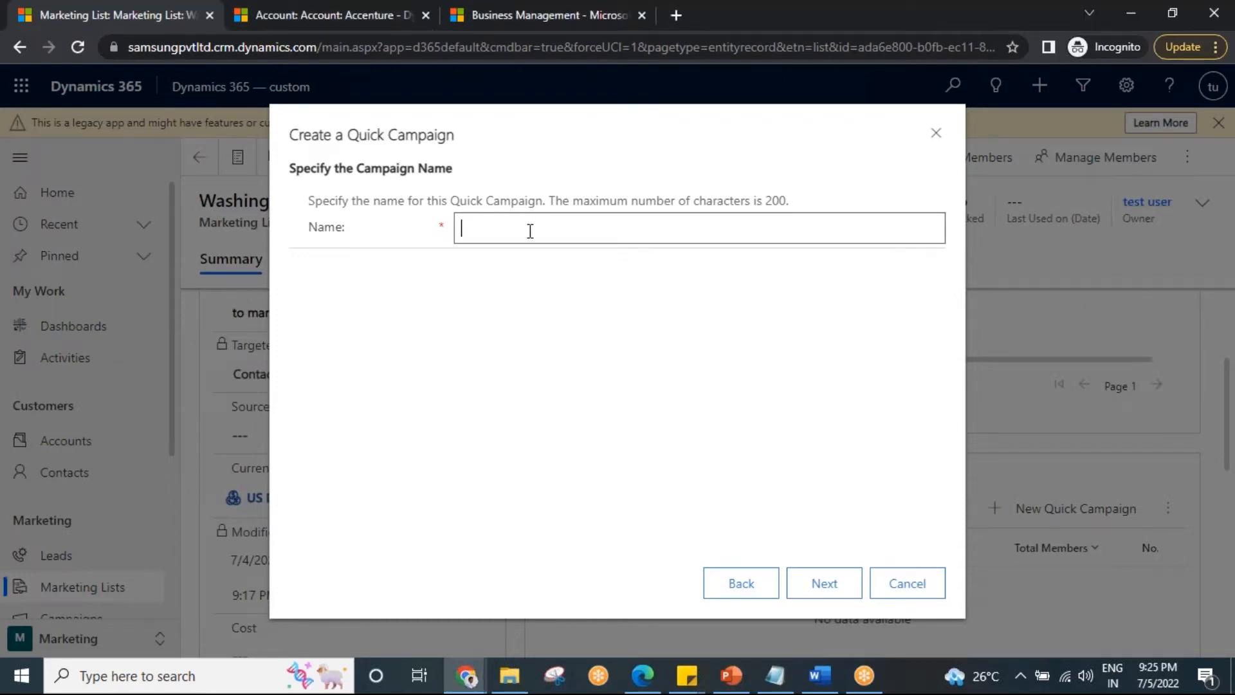
{"action": "type", "text": "CAR"}
{"action": "type", "text": "offer"}
{"action": "left_click", "coordinate": [835, 587]}
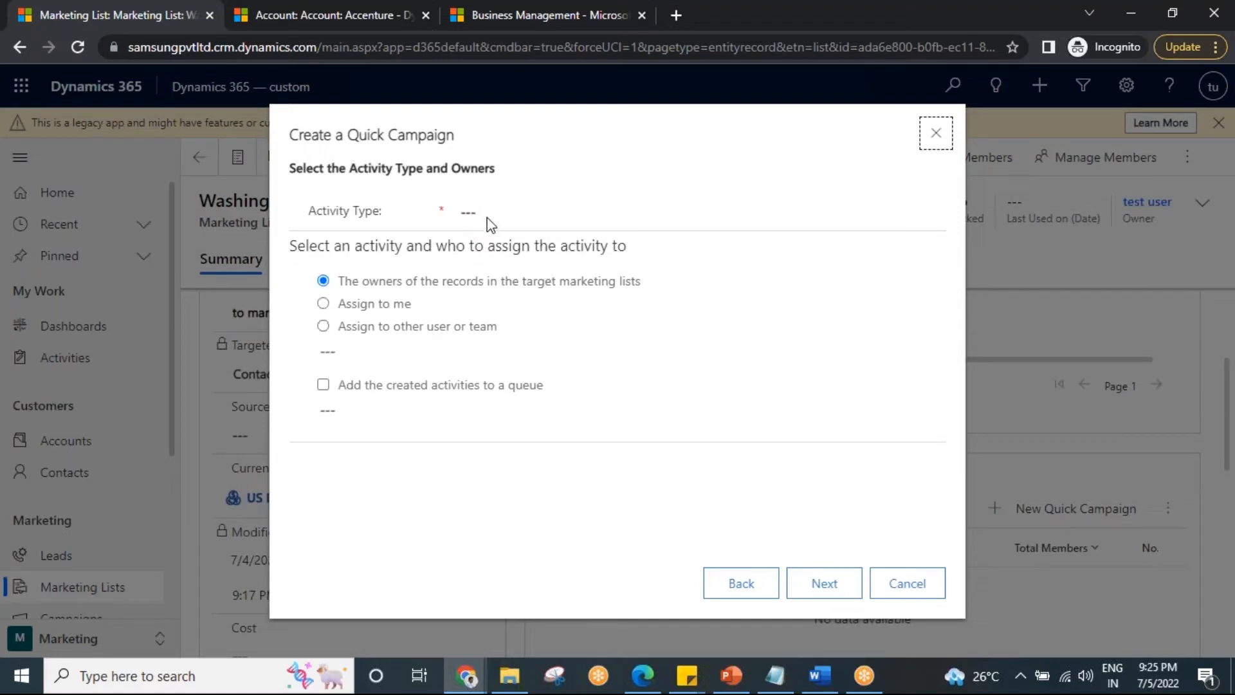
Set the quick campaign's activity type to Phone Call, assigned to the owners of the records in the target marketing lists.
{"action": "left_click", "coordinate": [488, 218]}
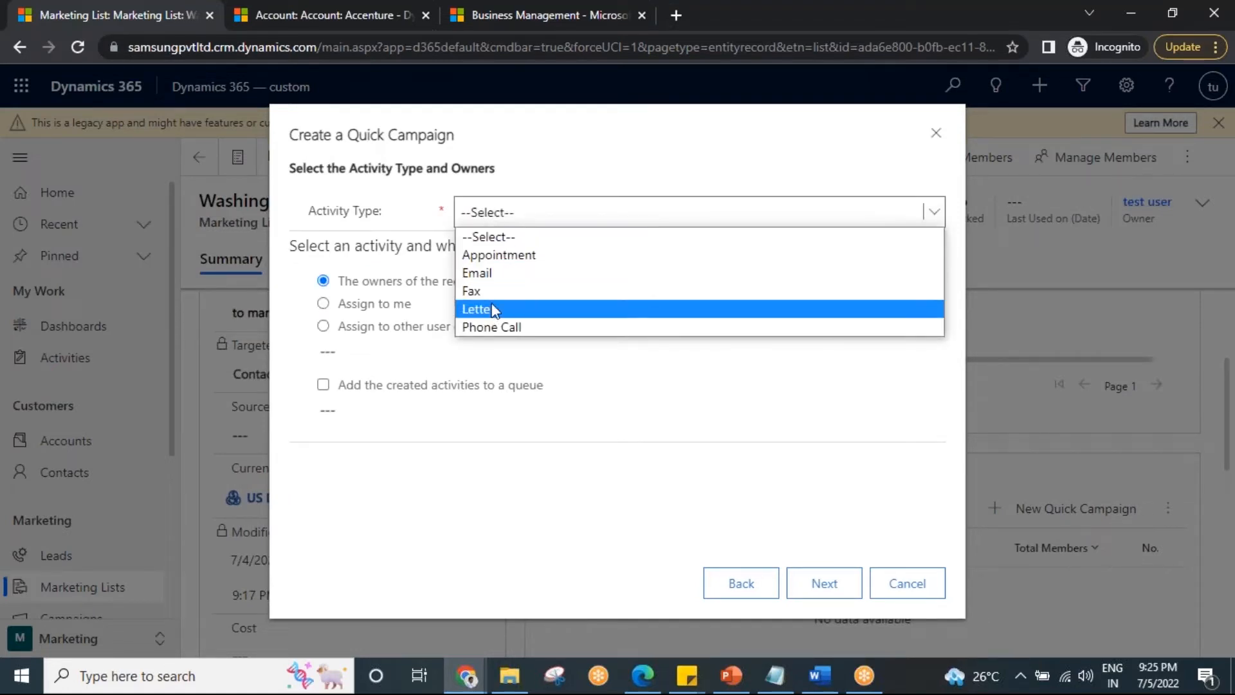
{"action": "left_click", "coordinate": [495, 324]}
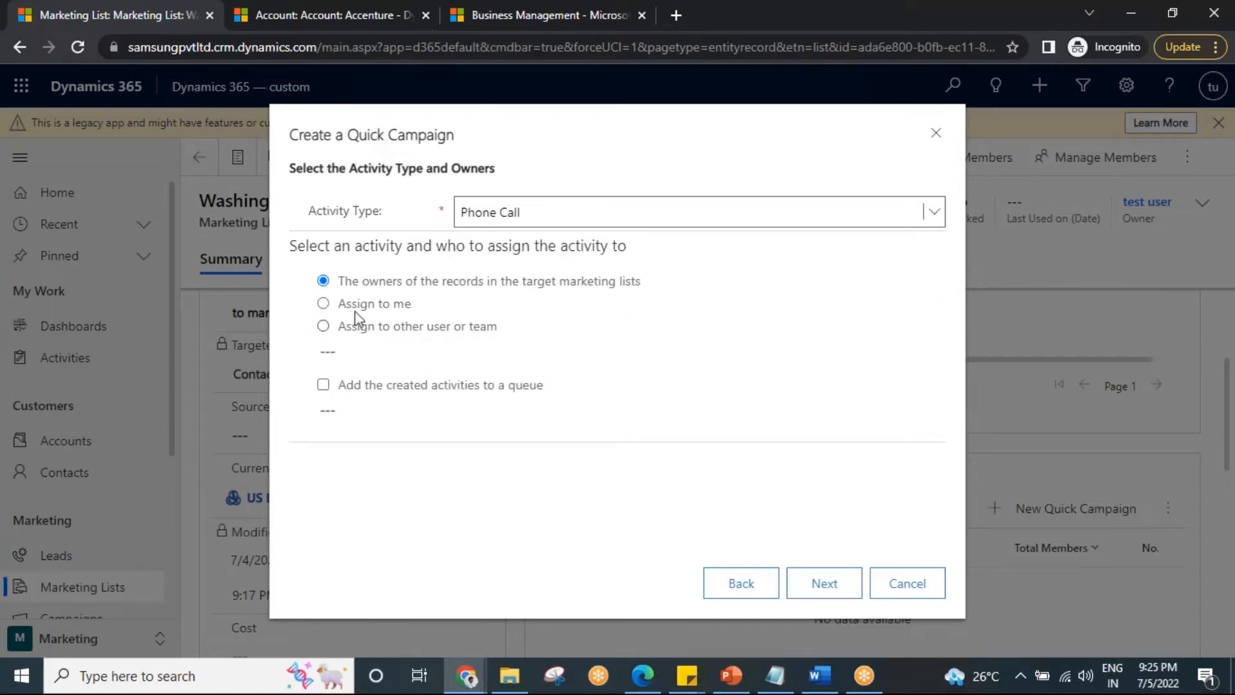
{"action": "left_click", "coordinate": [829, 583]}
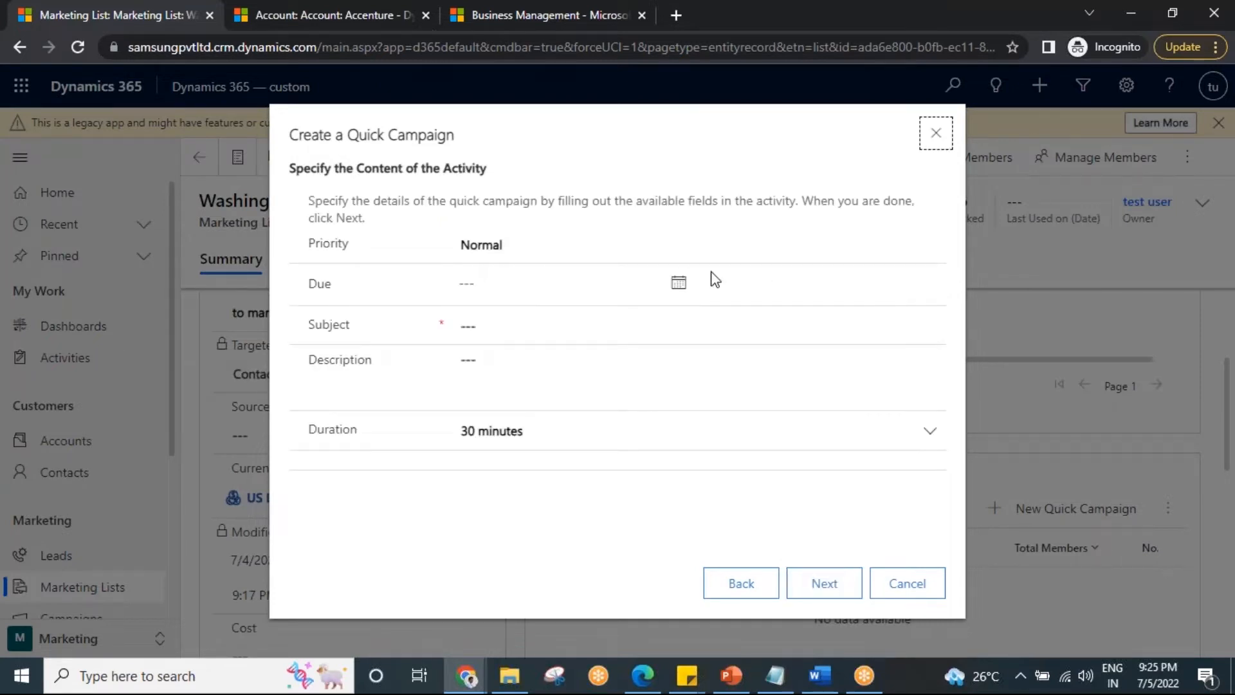
Give the phone call activity due date 7/6/2022, subject "CAR offer" and description "giving 20 %", and create the quick campaign.
{"action": "left_click", "coordinate": [680, 285]}
{"action": "left_click", "coordinate": [546, 408]}
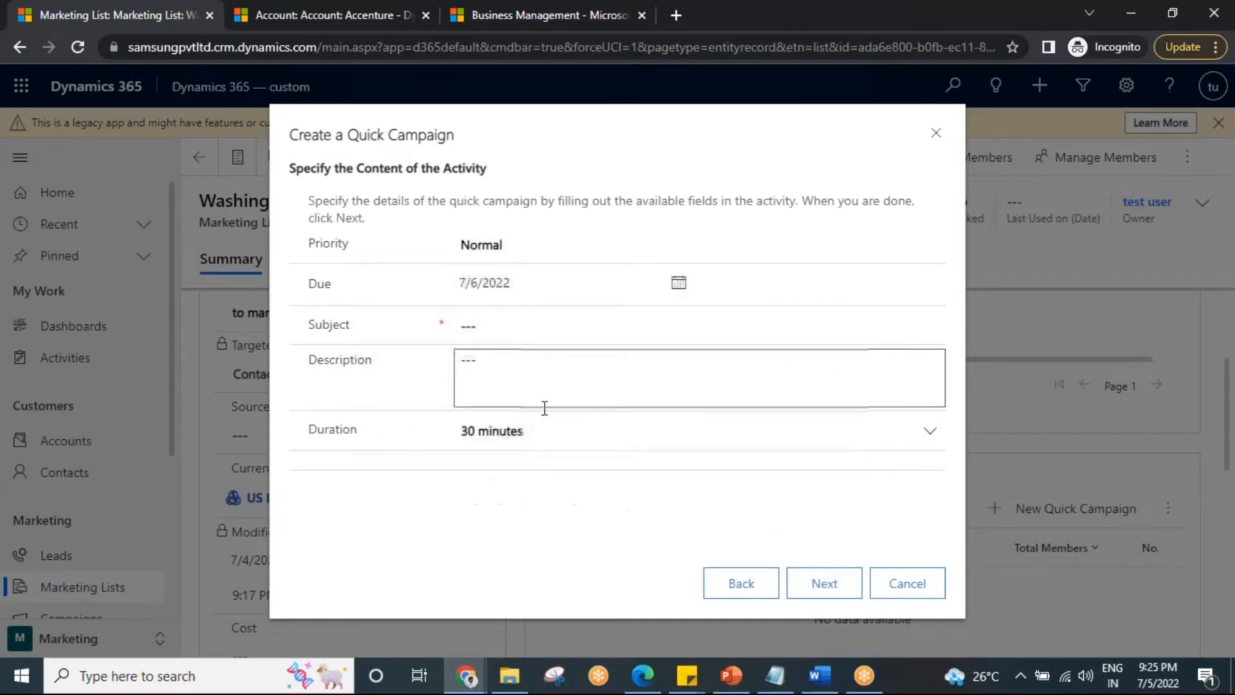
{"action": "left_click", "coordinate": [492, 326]}
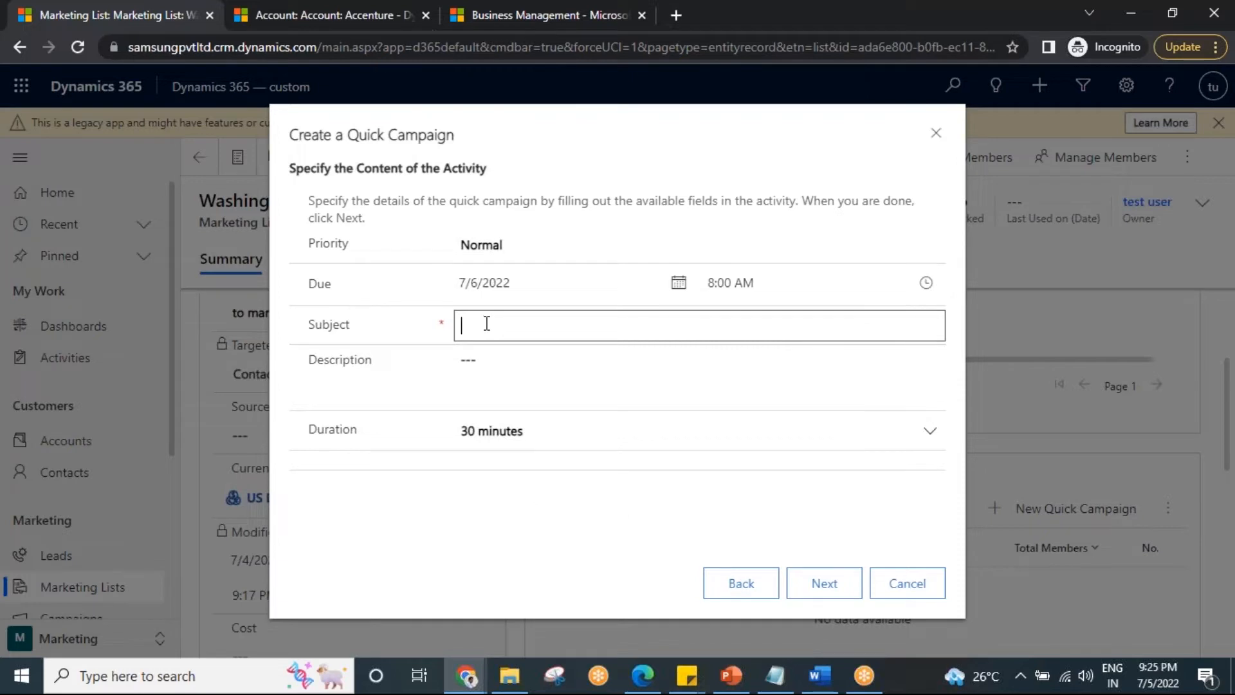
{"action": "type", "text": "CAR offer"}
{"action": "left_click", "coordinate": [499, 364]}
{"action": "type", "text": "giving"}
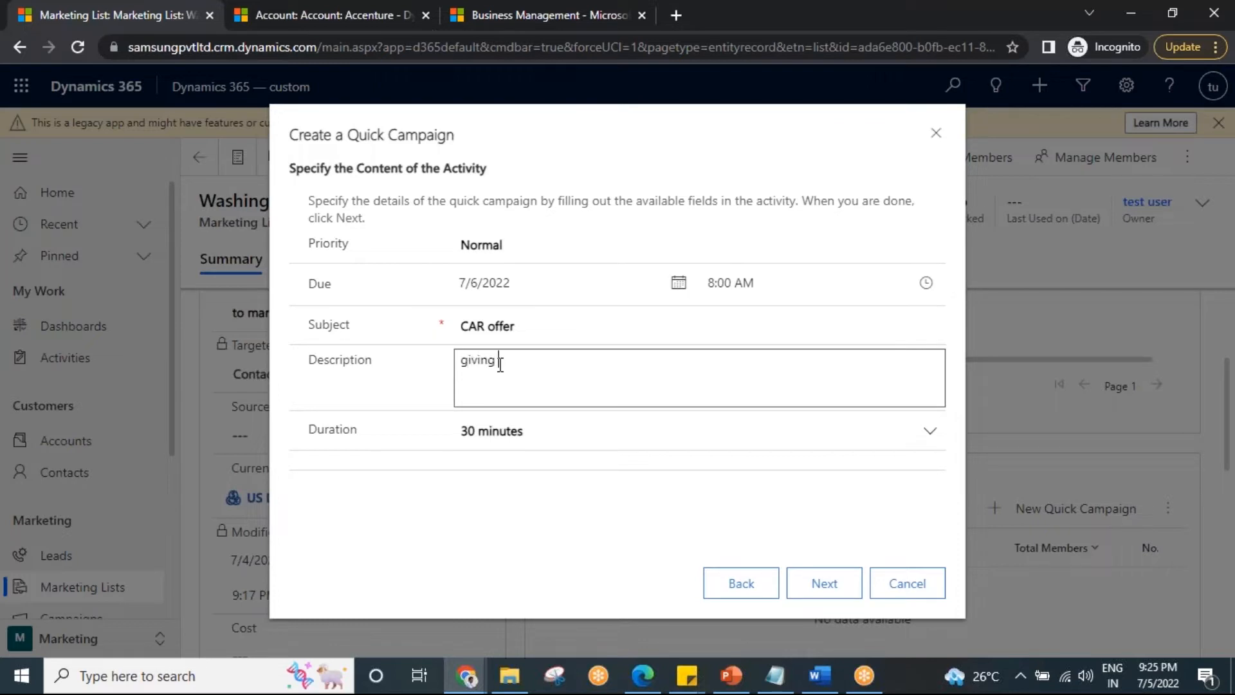
{"action": "type", "text": " 20 %"}
{"action": "left_click", "coordinate": [824, 583]}
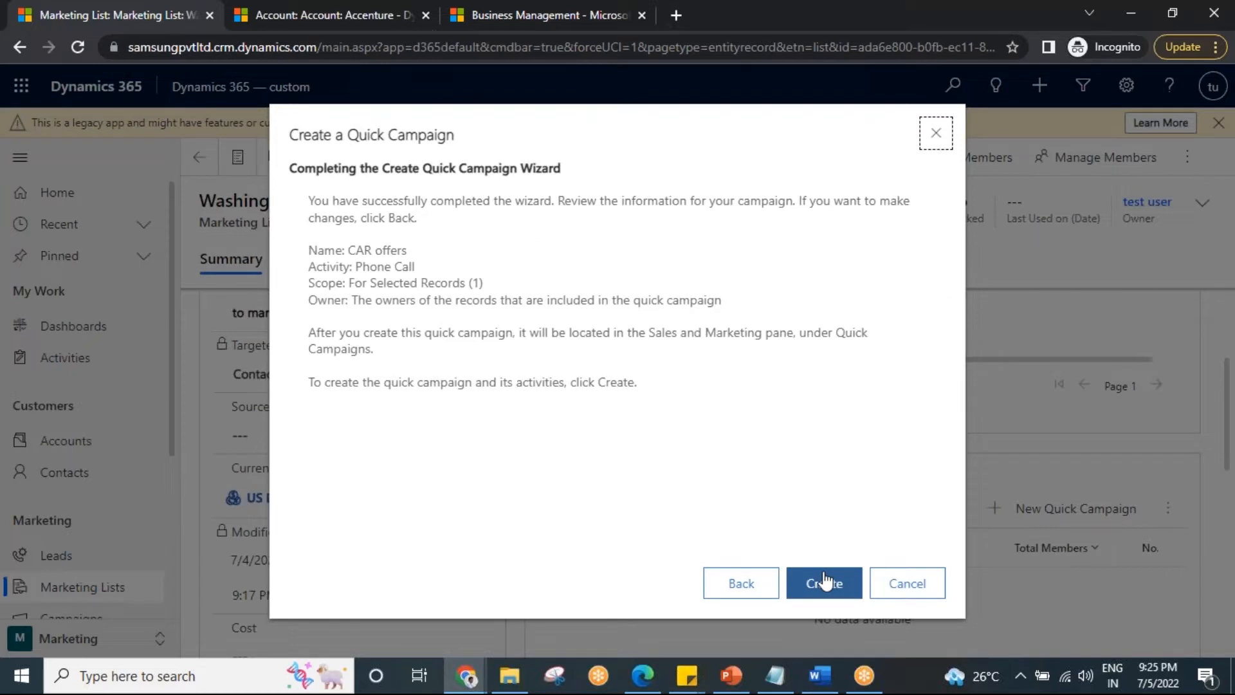
{"action": "left_click", "coordinate": [826, 586]}
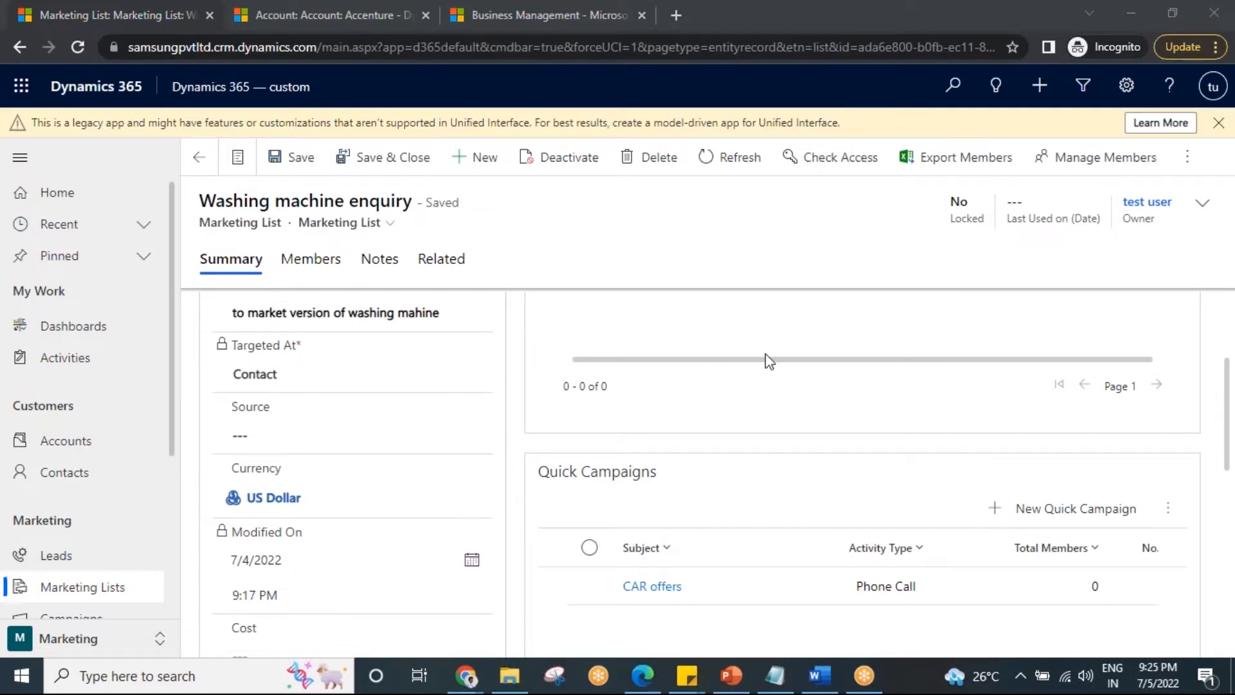
Refresh the marketing list's quick campaigns and check the CAR offers entry's total members, successes, failures and status reason.
{"action": "scroll", "coordinate": [746, 450], "scroll_direction": "down", "scroll_amount": 2}
{"action": "scroll", "coordinate": [733, 462], "scroll_direction": "up", "scroll_amount": 3}
{"action": "scroll", "coordinate": [845, 508], "scroll_direction": "down", "scroll_amount": 2}
{"action": "scroll", "coordinate": [766, 502], "scroll_direction": "down", "scroll_amount": 2}
{"action": "left_click_drag", "start_coordinate": [798, 616], "coordinate": [1093, 611]}
{"action": "left_click", "coordinate": [1168, 419]}
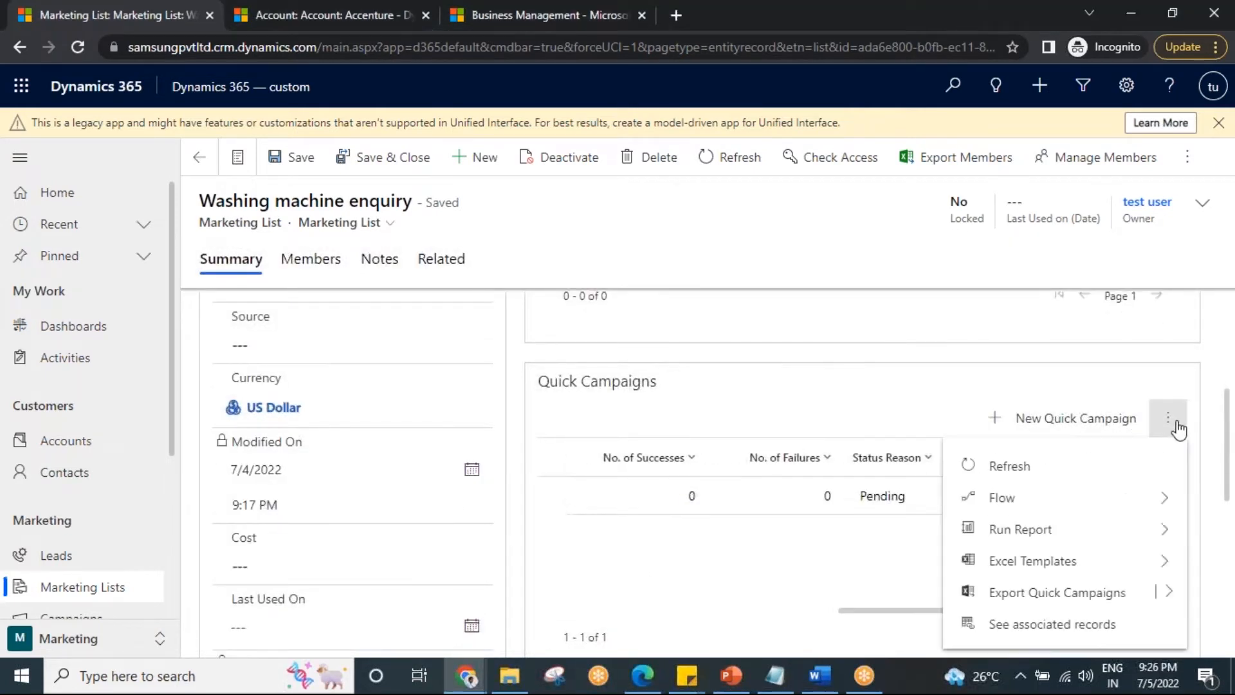
{"action": "left_click", "coordinate": [1075, 470]}
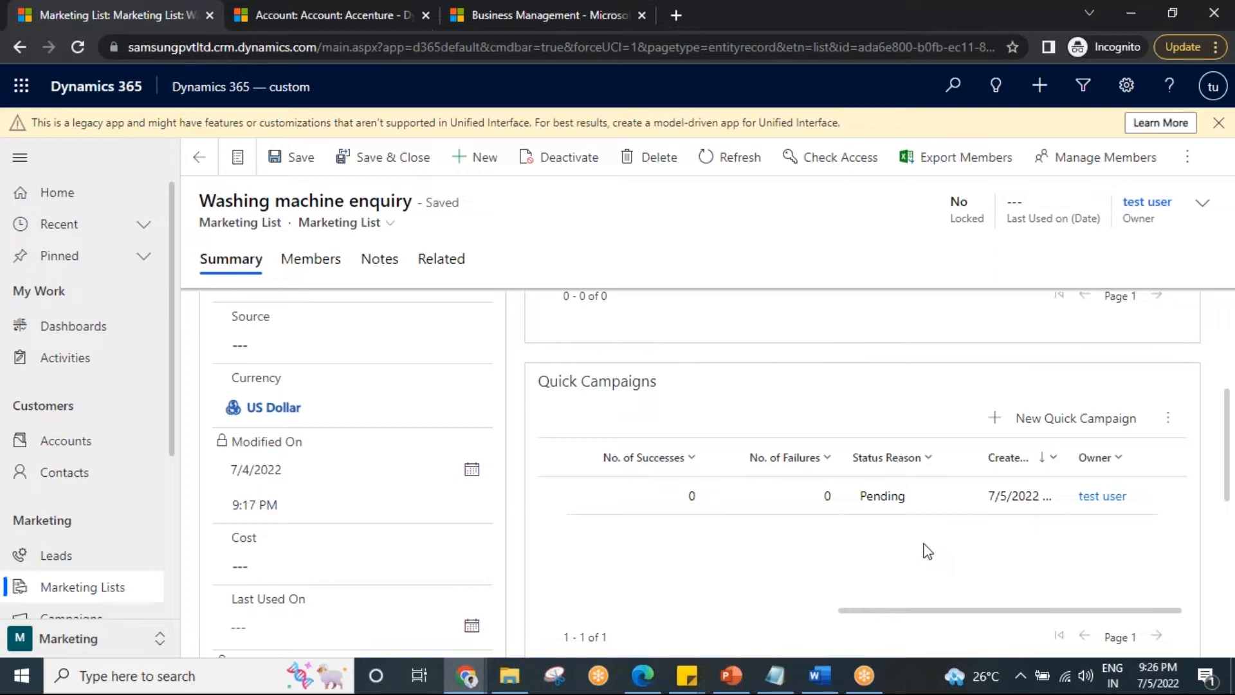
{"action": "left_click", "coordinate": [1168, 417]}
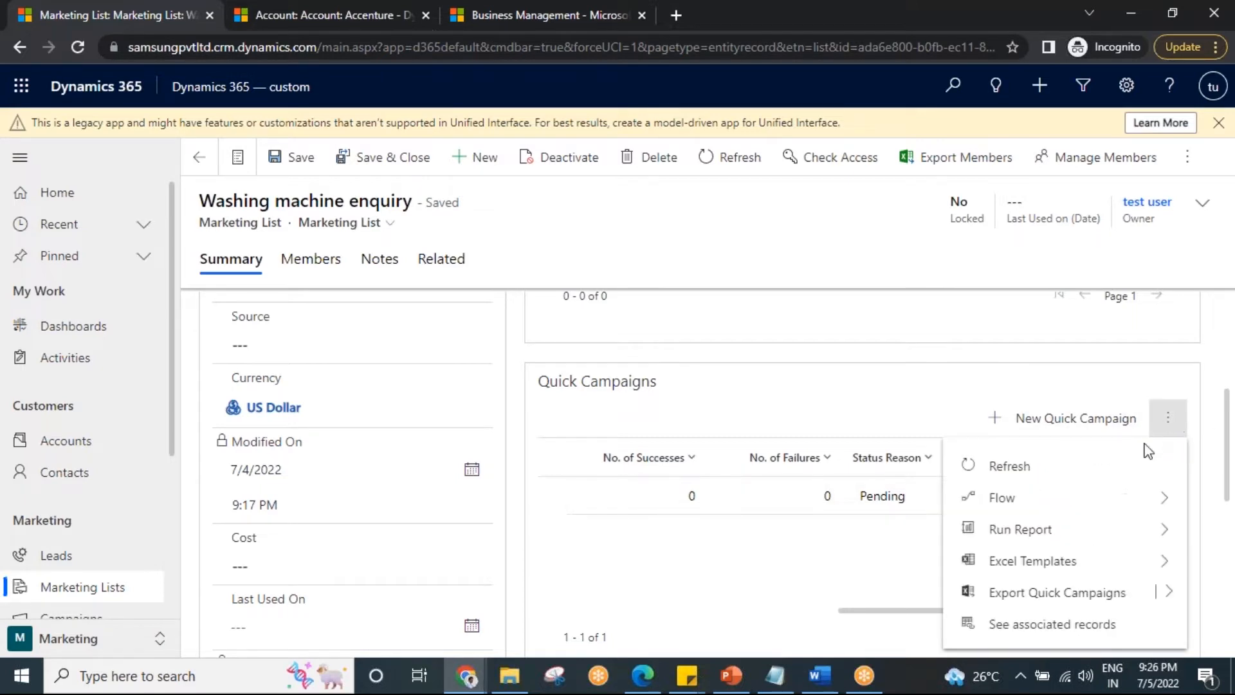
{"action": "left_click", "coordinate": [1059, 473]}
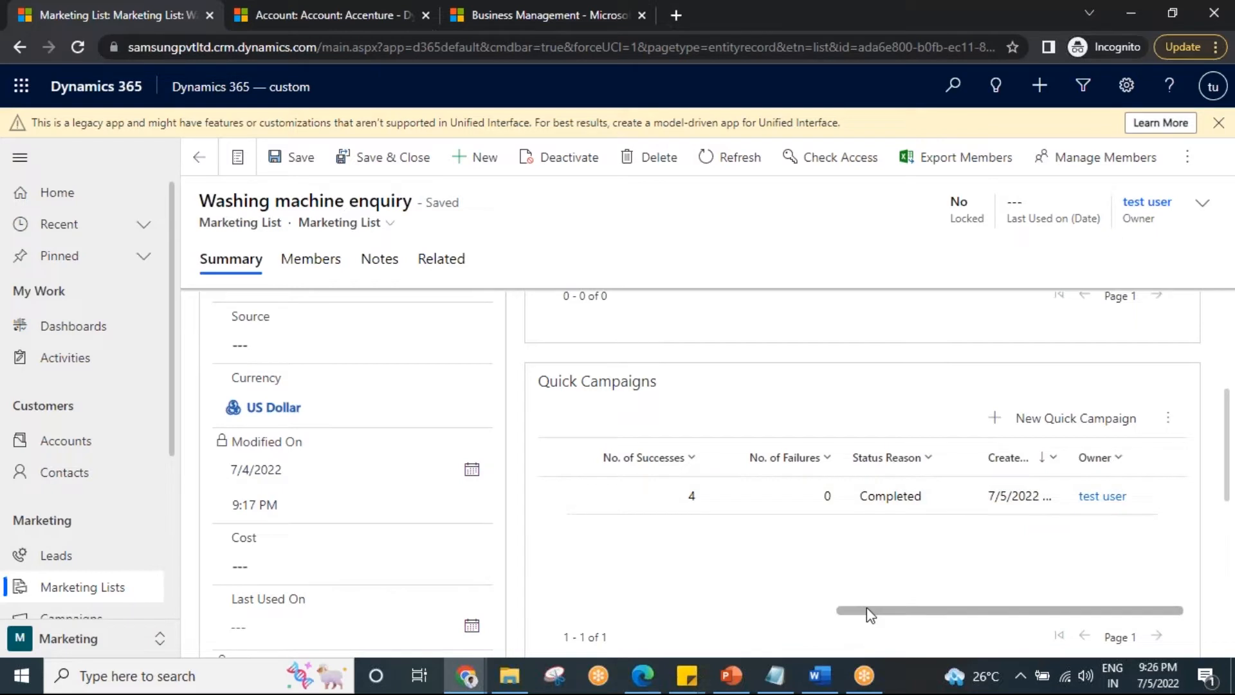
{"action": "left_click_drag", "start_coordinate": [867, 607], "coordinate": [670, 612]}
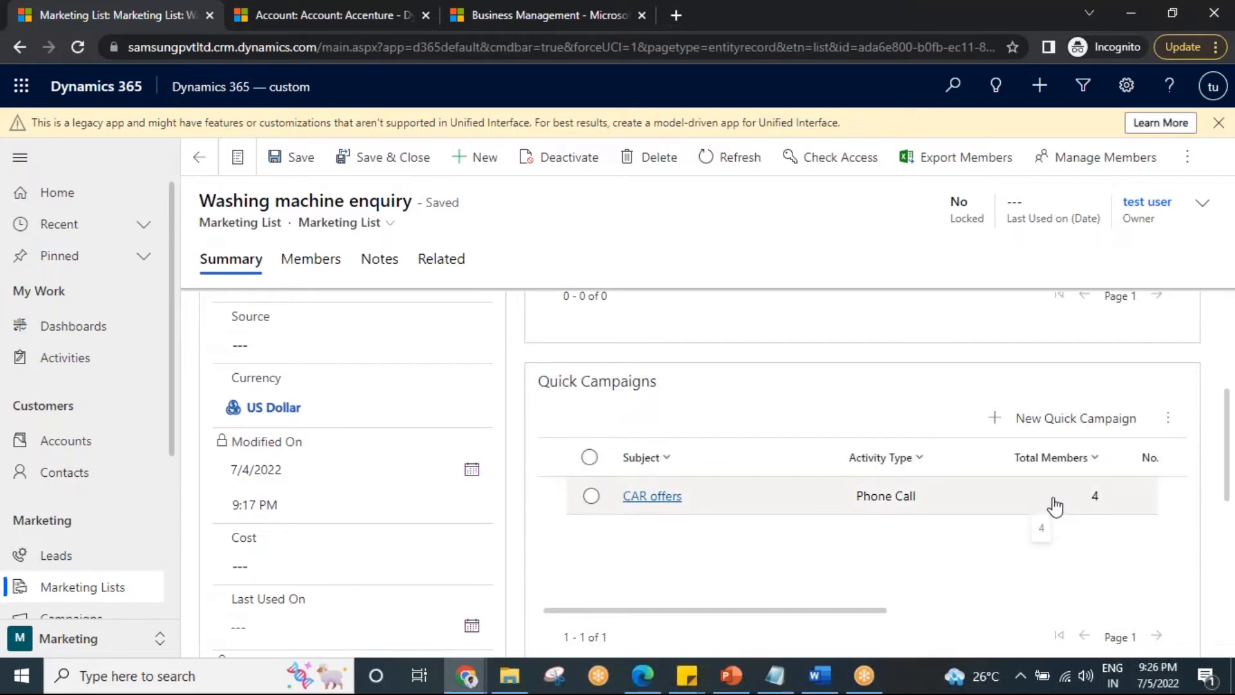
Open the Accenture contact from the marketing list's members and open its "CAR offer" phone call.
{"action": "left_click", "coordinate": [313, 260]}
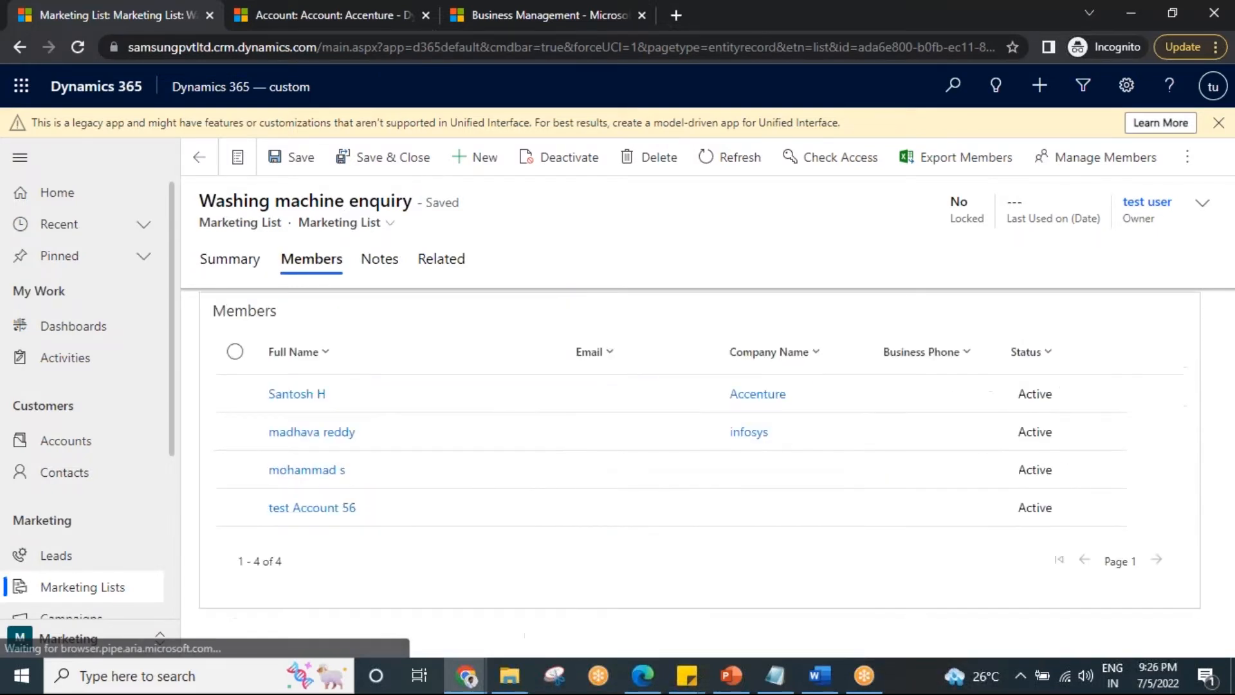
{"action": "double_click", "coordinate": [574, 404]}
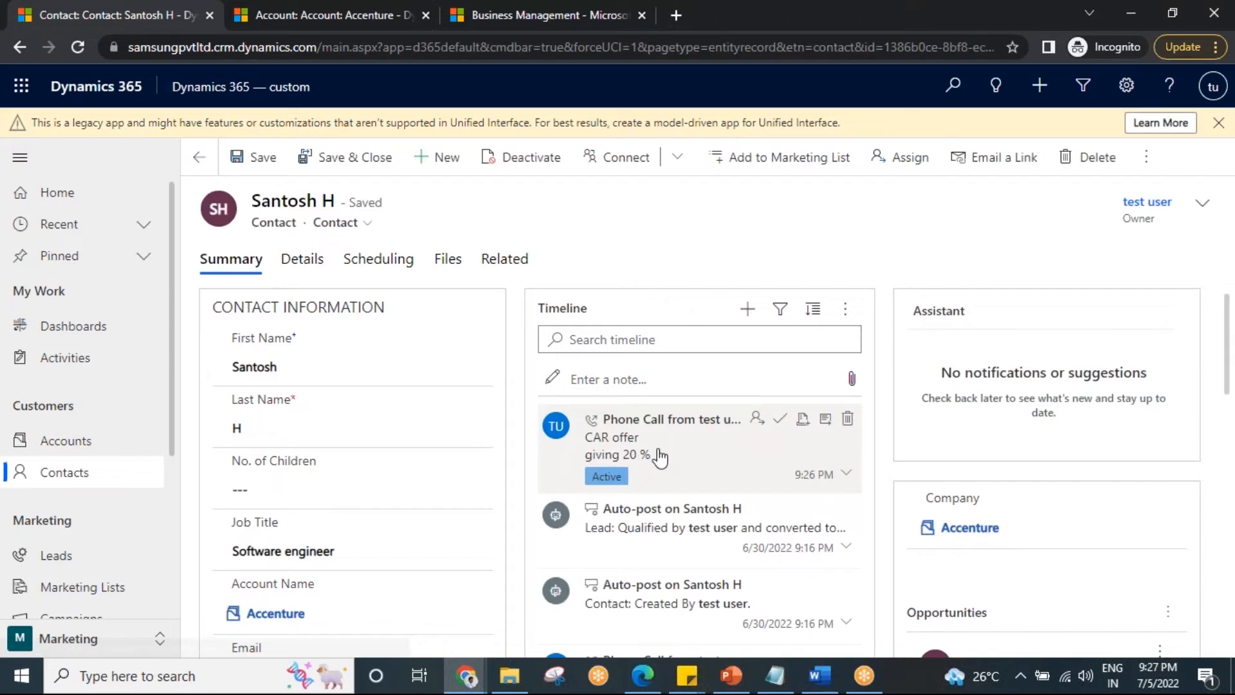
{"action": "left_click", "coordinate": [827, 420]}
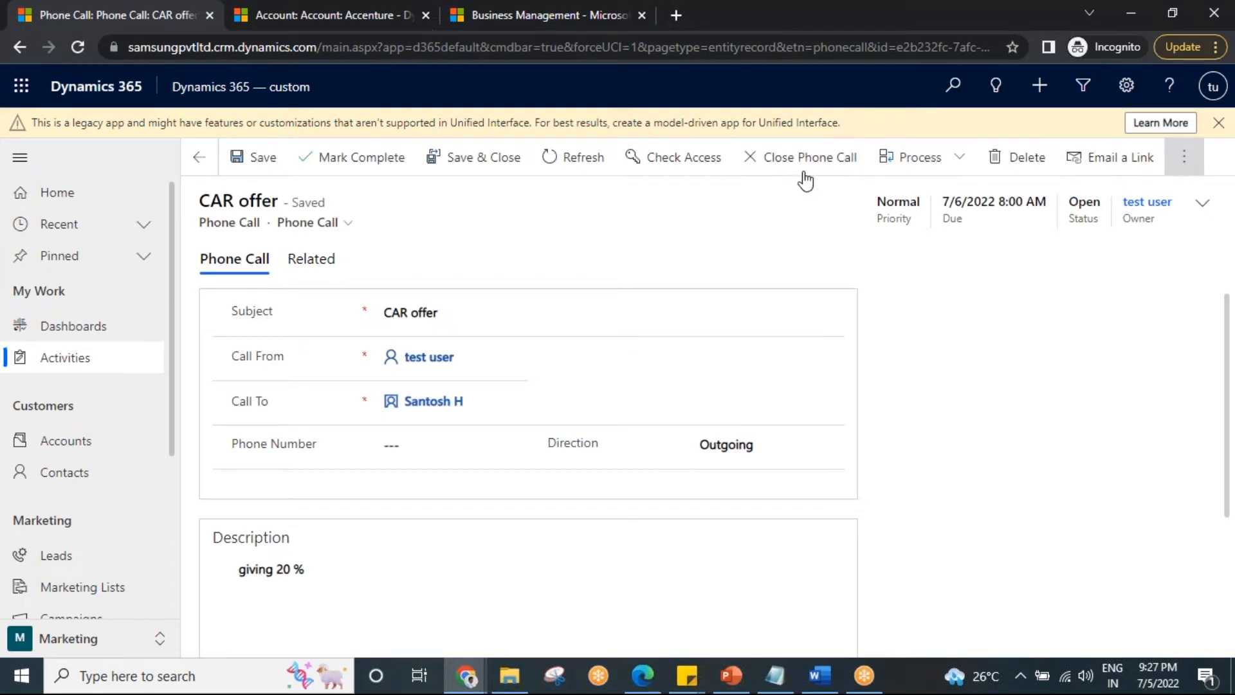
Promote the "CAR offer" phone call to a campaign response.
{"action": "left_click", "coordinate": [1184, 158]}
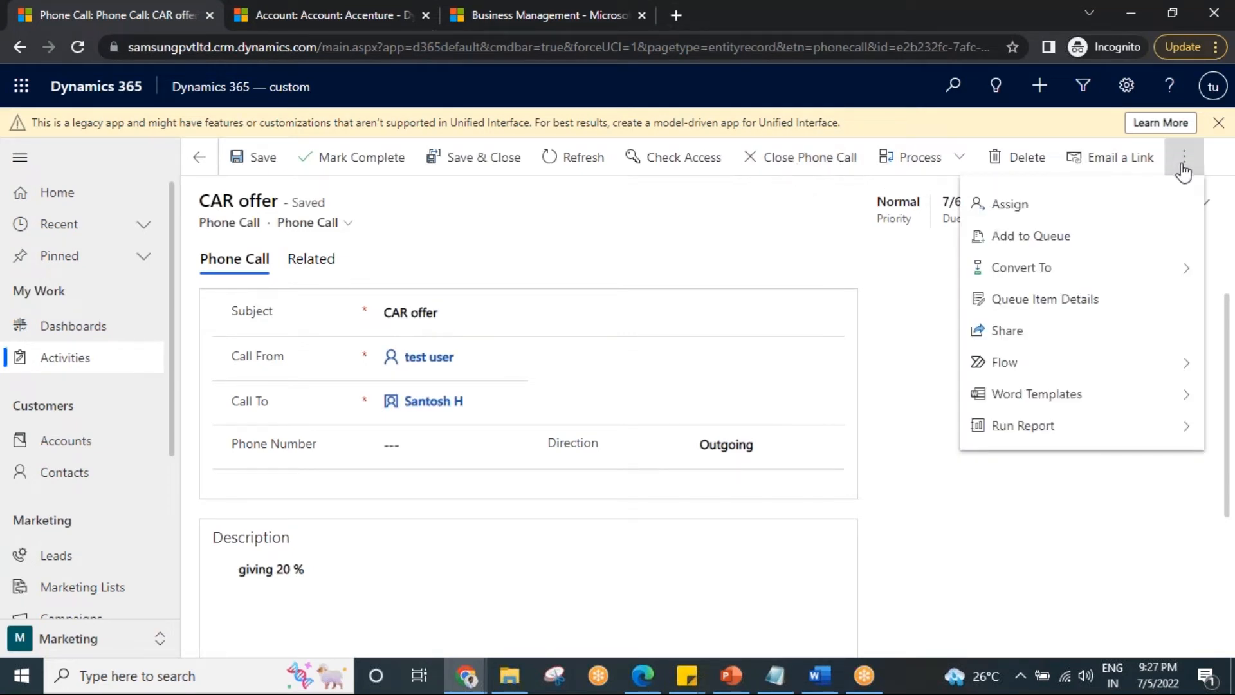
{"action": "left_click", "coordinate": [1093, 278]}
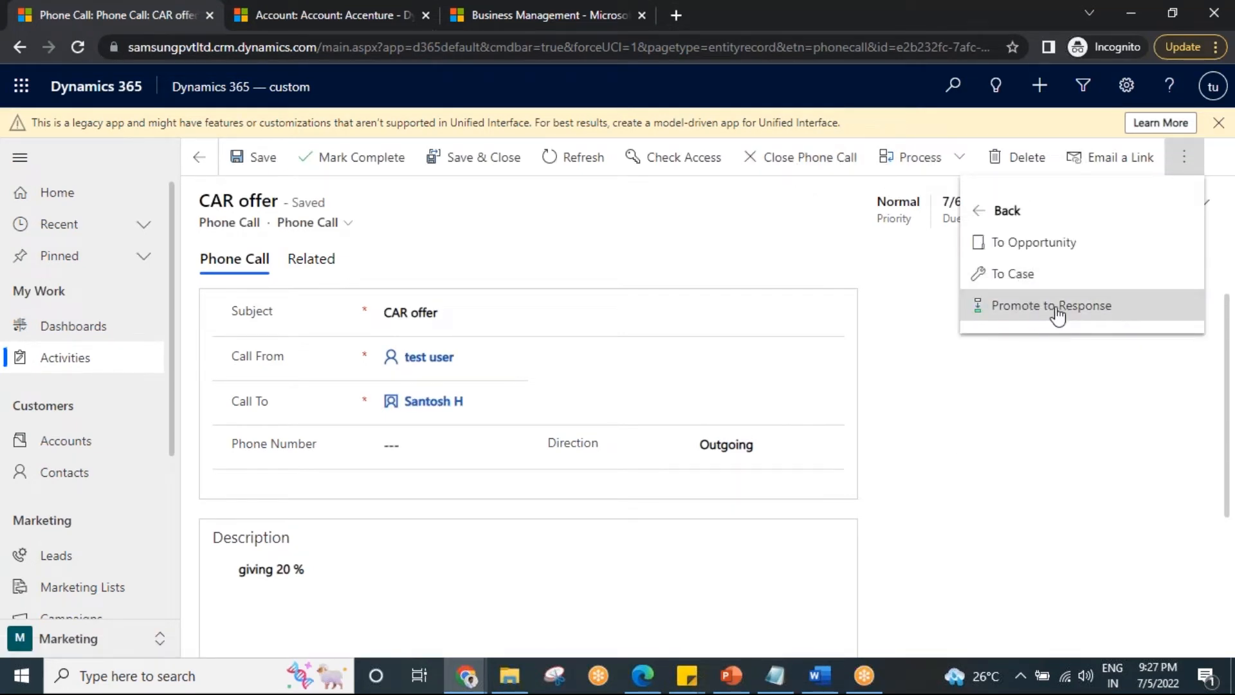
{"action": "left_click", "coordinate": [1055, 309]}
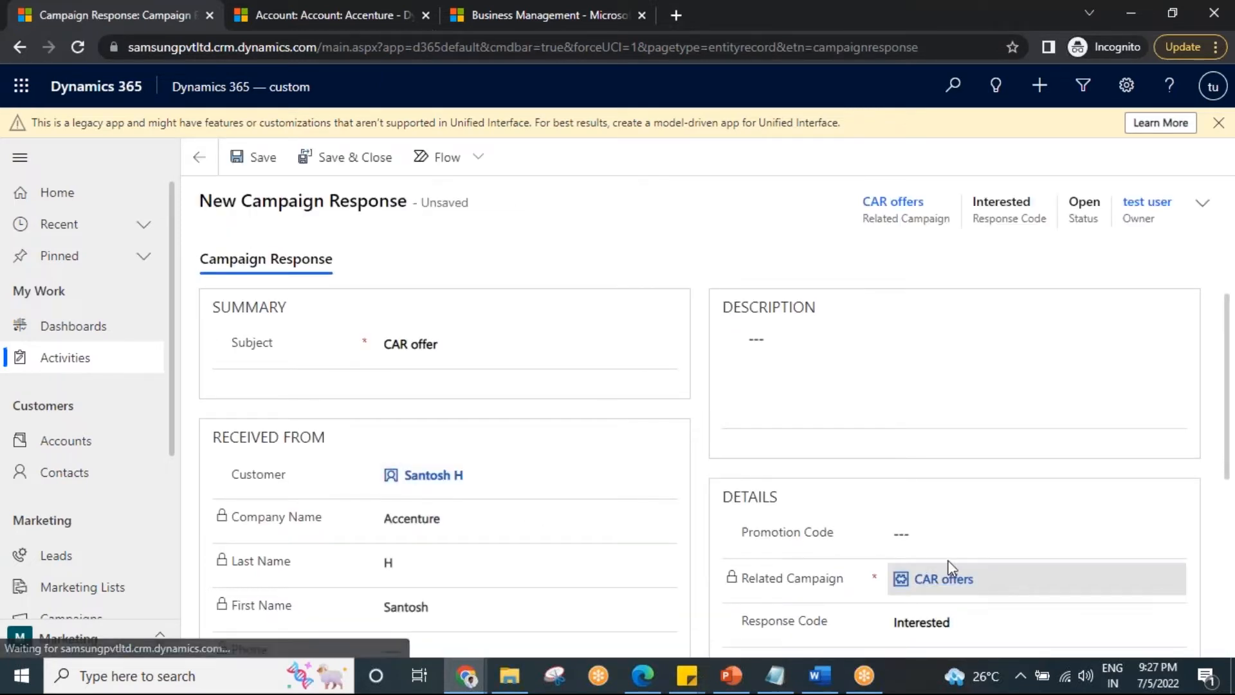
Enter "not intrested" as the response description, set the response code to Not Interested, and save the campaign response.
{"action": "left_click", "coordinate": [501, 473]}
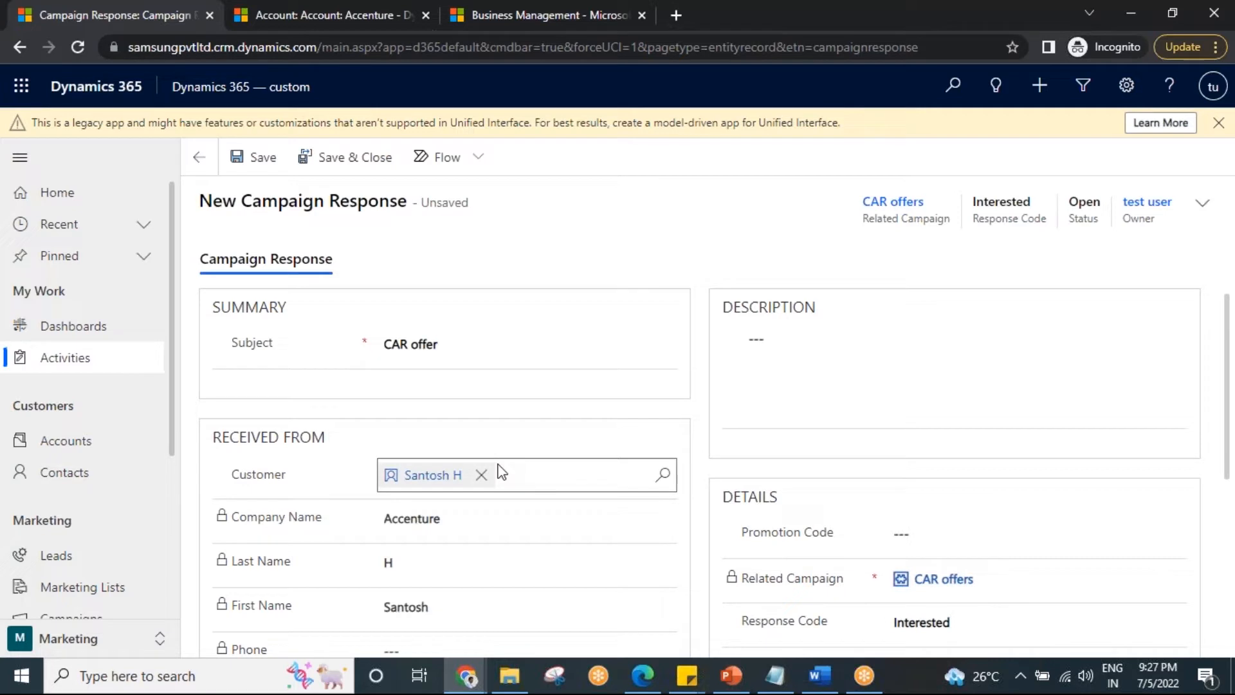
{"action": "left_click", "coordinate": [779, 353]}
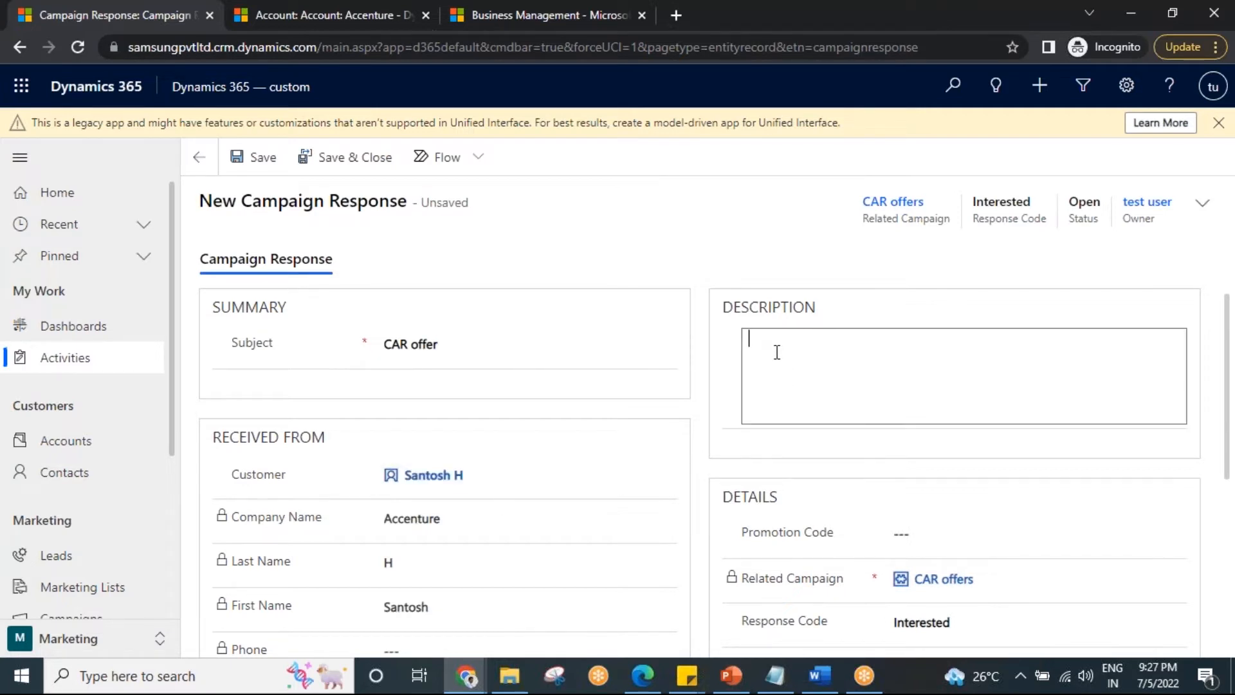
{"action": "type", "text": "not in"}
{"action": "type", "text": "trested"}
{"action": "scroll", "coordinate": [1158, 534], "scroll_direction": "down", "scroll_amount": 4}
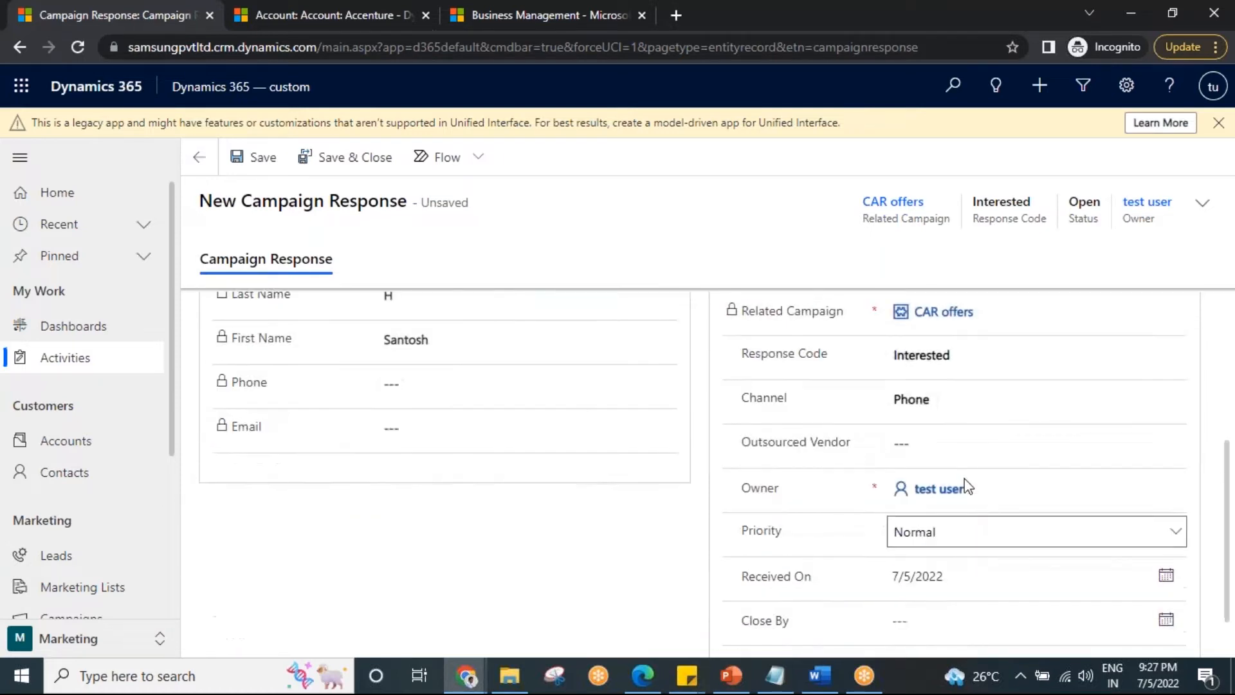
{"action": "left_click", "coordinate": [941, 361]}
{"action": "left_click", "coordinate": [959, 416]}
{"action": "left_click", "coordinate": [256, 157]}
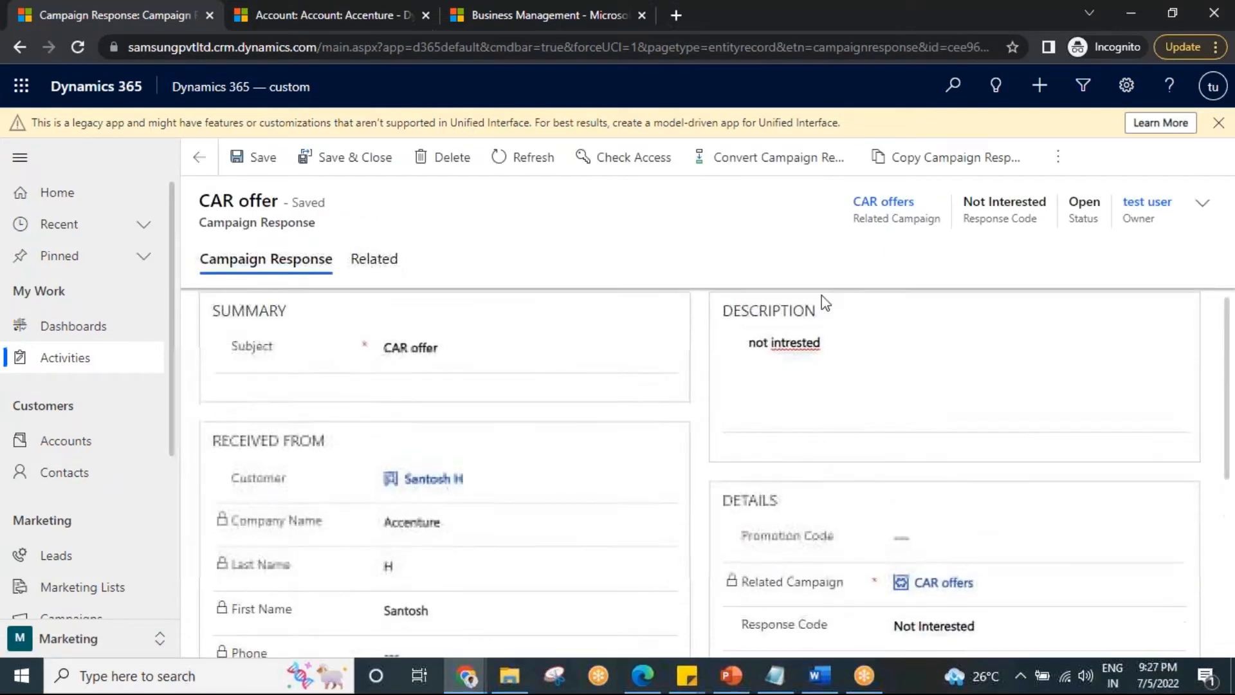
Convert the campaign response using the Close response method and open its related CAR offers quick campaign.
{"action": "left_click", "coordinate": [786, 158]}
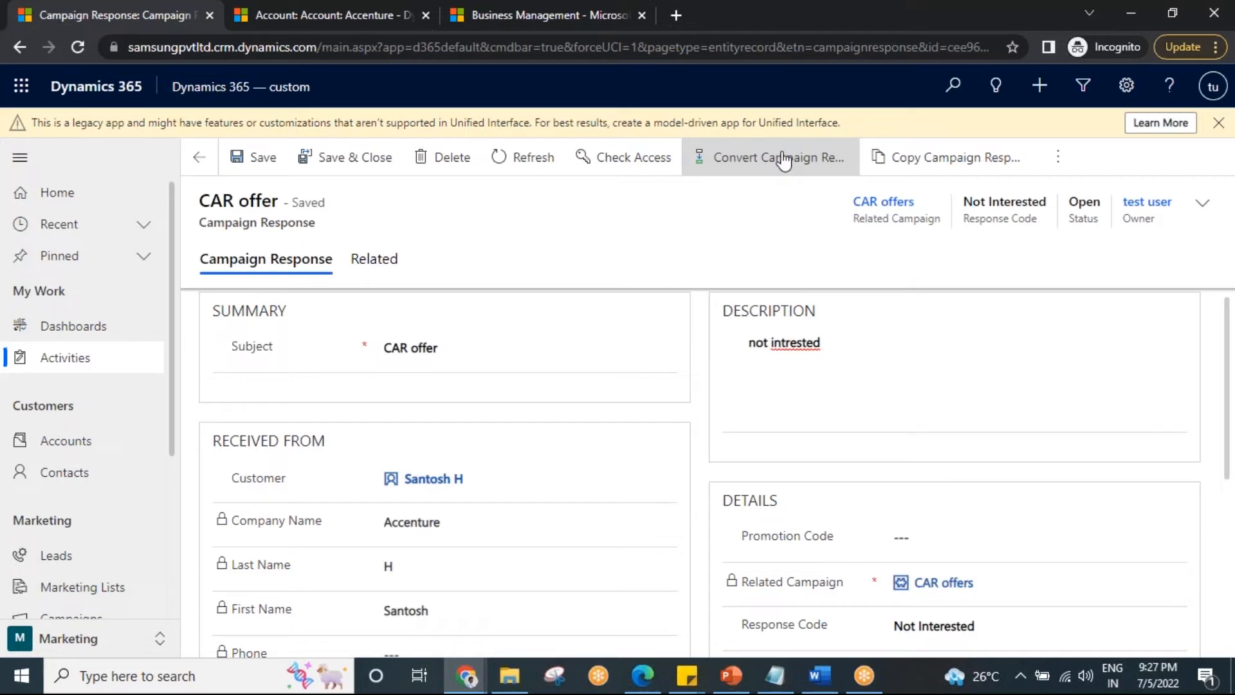
{"action": "left_click", "coordinate": [643, 204]}
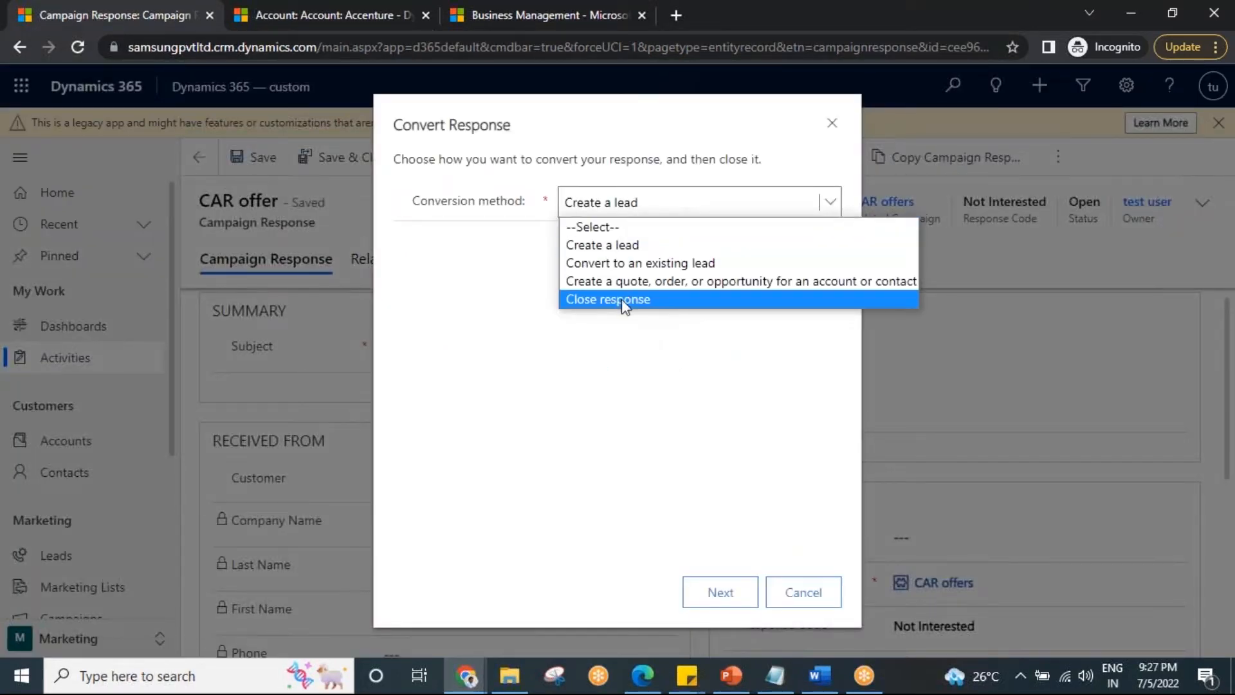
{"action": "left_click", "coordinate": [622, 300]}
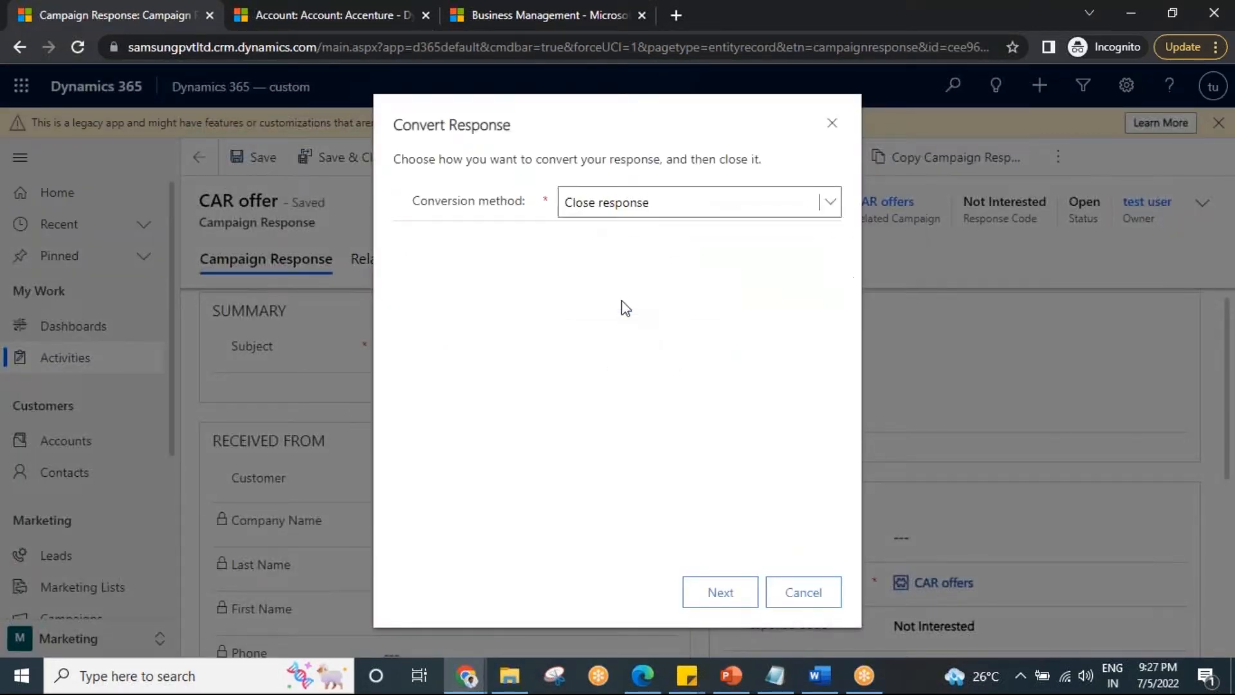
{"action": "left_click", "coordinate": [721, 593]}
{"action": "left_click", "coordinate": [720, 595]}
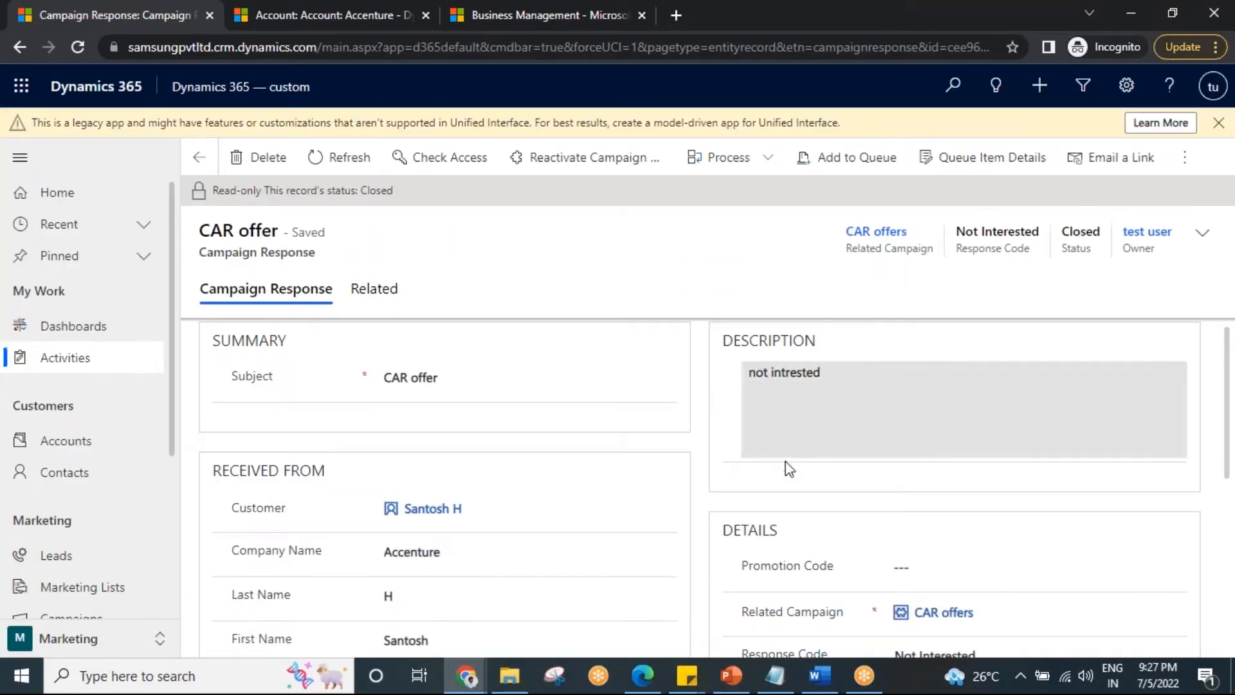
{"action": "scroll", "coordinate": [901, 501], "scroll_direction": "down", "scroll_amount": 2}
{"action": "left_click", "coordinate": [997, 521]}
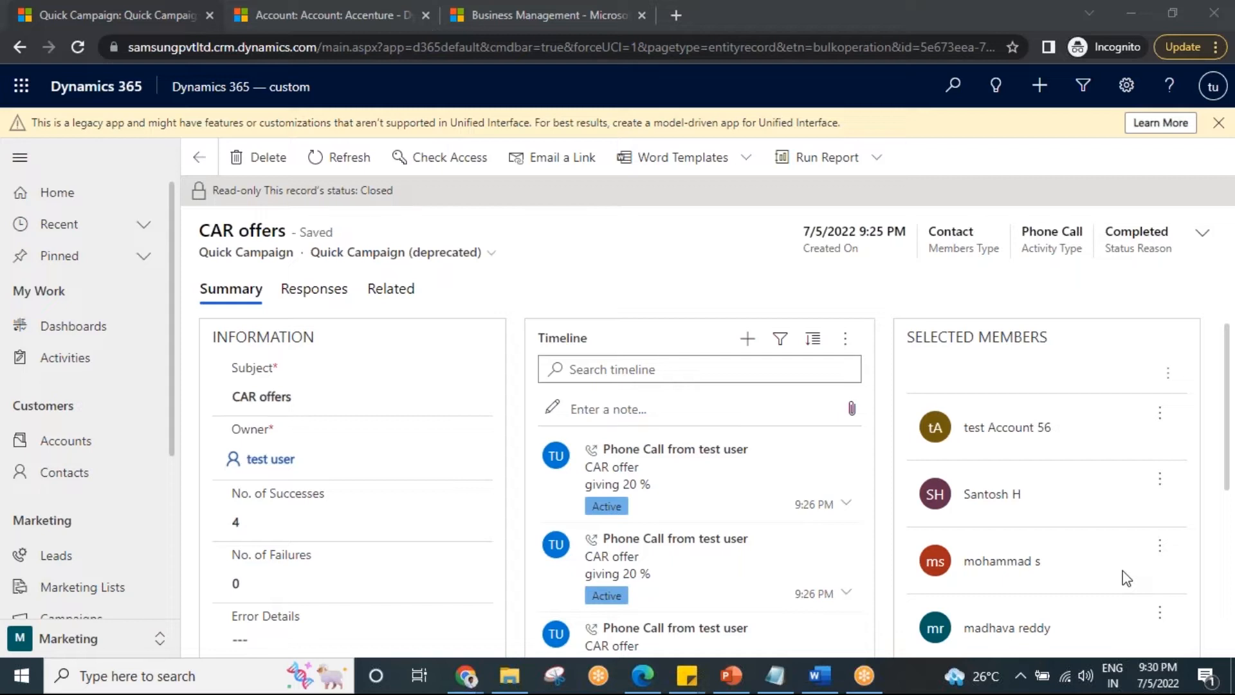
Switch to Notepad, delete the notes on campaign and quick campaign, and minimize it.
{"action": "left_click", "coordinate": [777, 675]}
{"action": "left_click_drag", "start_coordinate": [287, 504], "coordinate": [13, 438]}
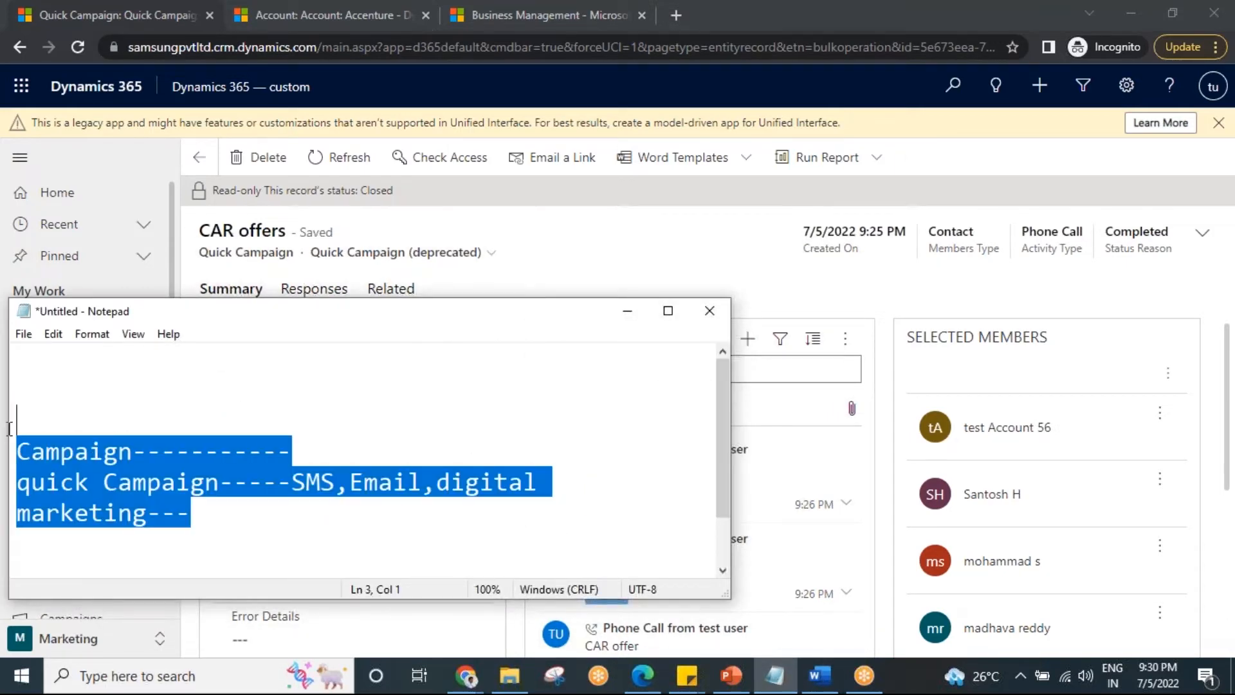
{"action": "key", "text": "BackSpace"}
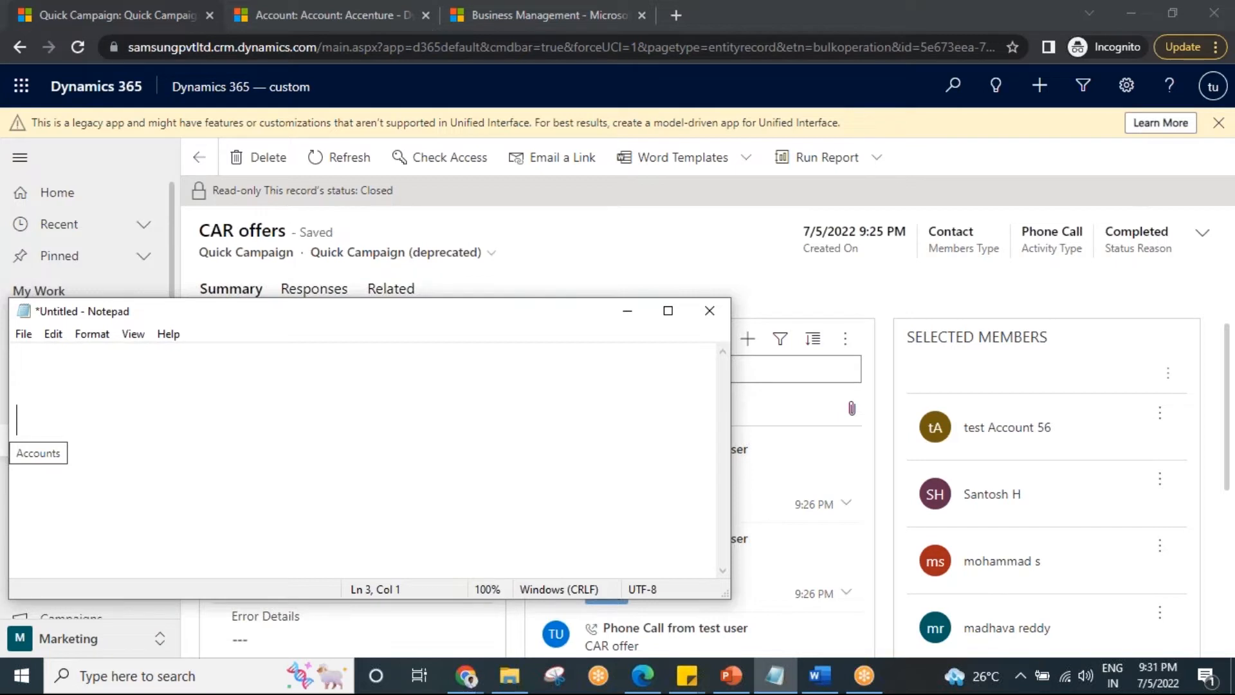
{"action": "left_click", "coordinate": [628, 312]}
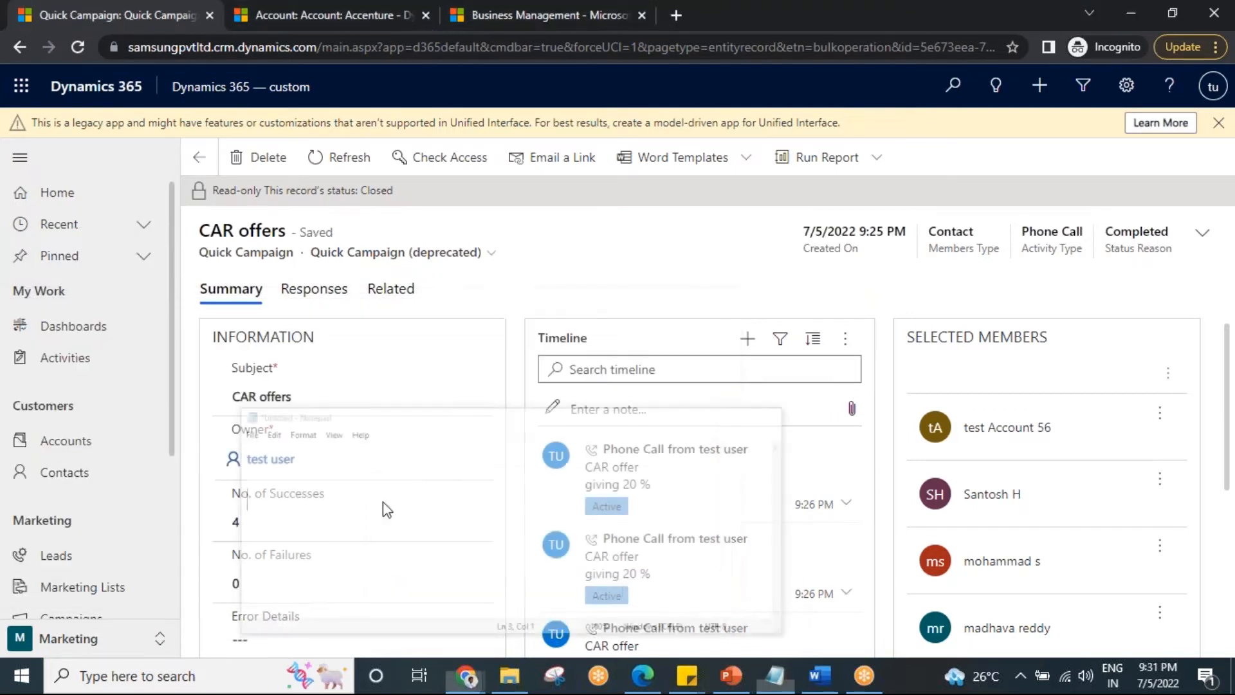
Change from the Marketing area to the Service area in Dynamics 365.
{"action": "left_click", "coordinate": [89, 640]}
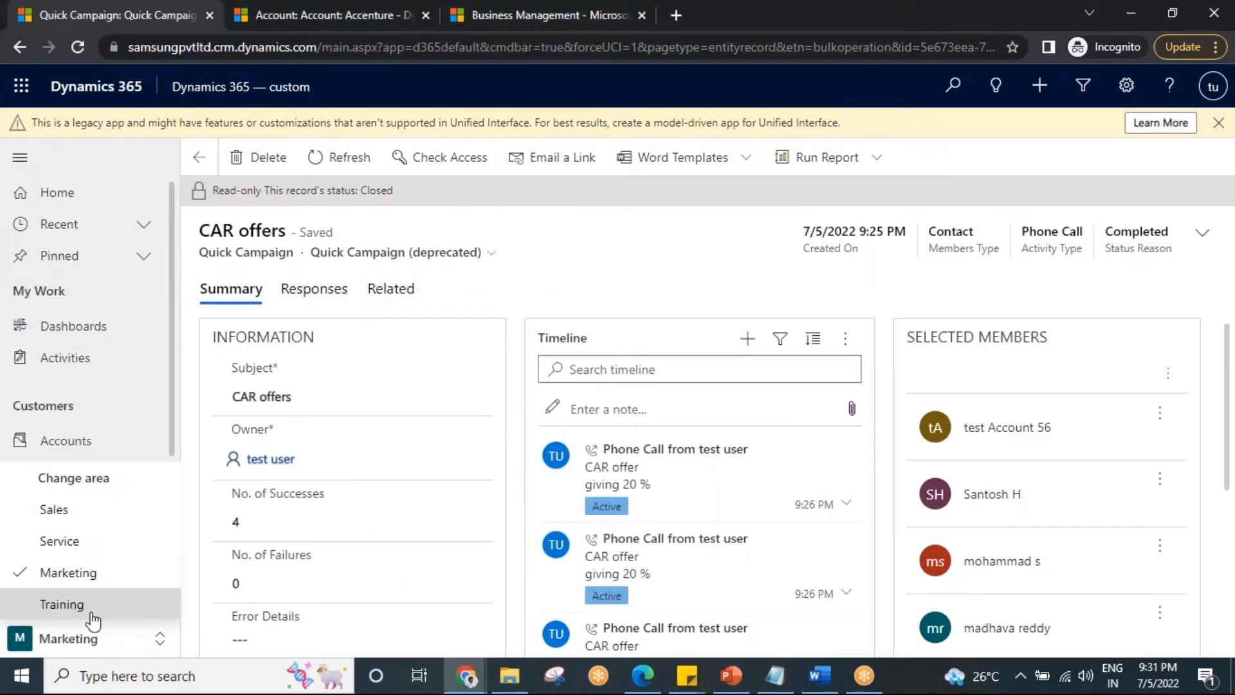
{"action": "left_click", "coordinate": [60, 544]}
{"action": "scroll", "coordinate": [107, 576], "scroll_direction": "down", "scroll_amount": 3}
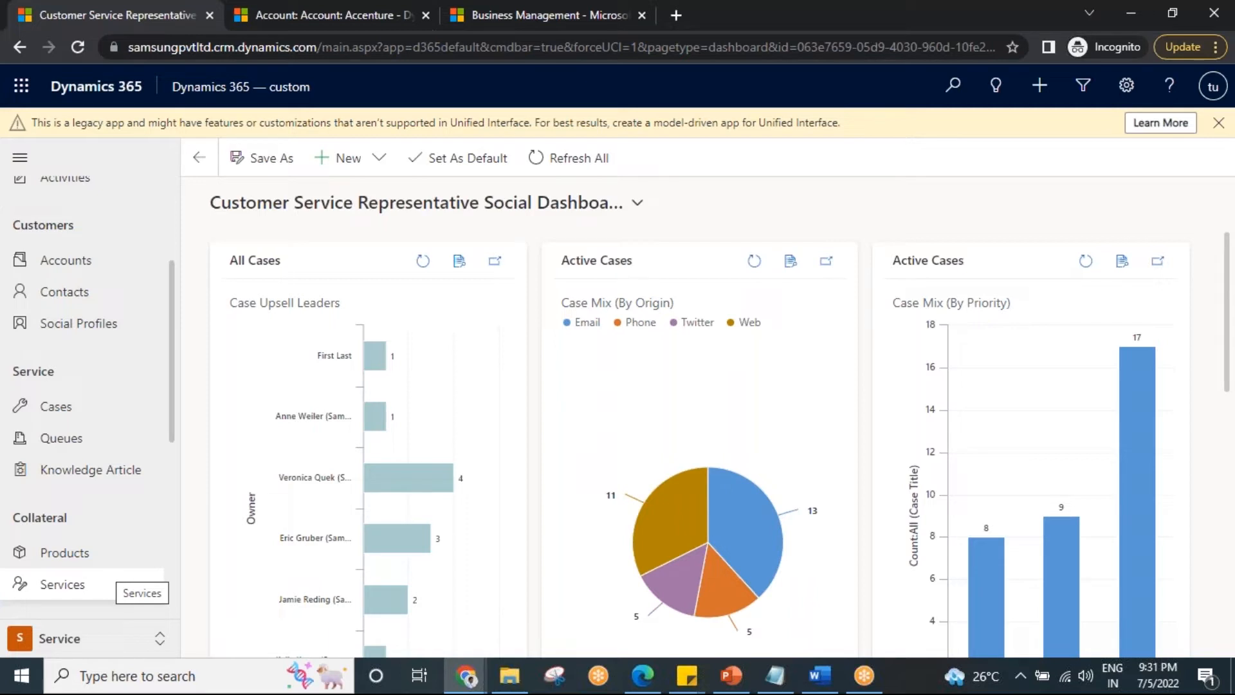
{"action": "scroll", "coordinate": [96, 553], "scroll_direction": "down", "scroll_amount": 1}
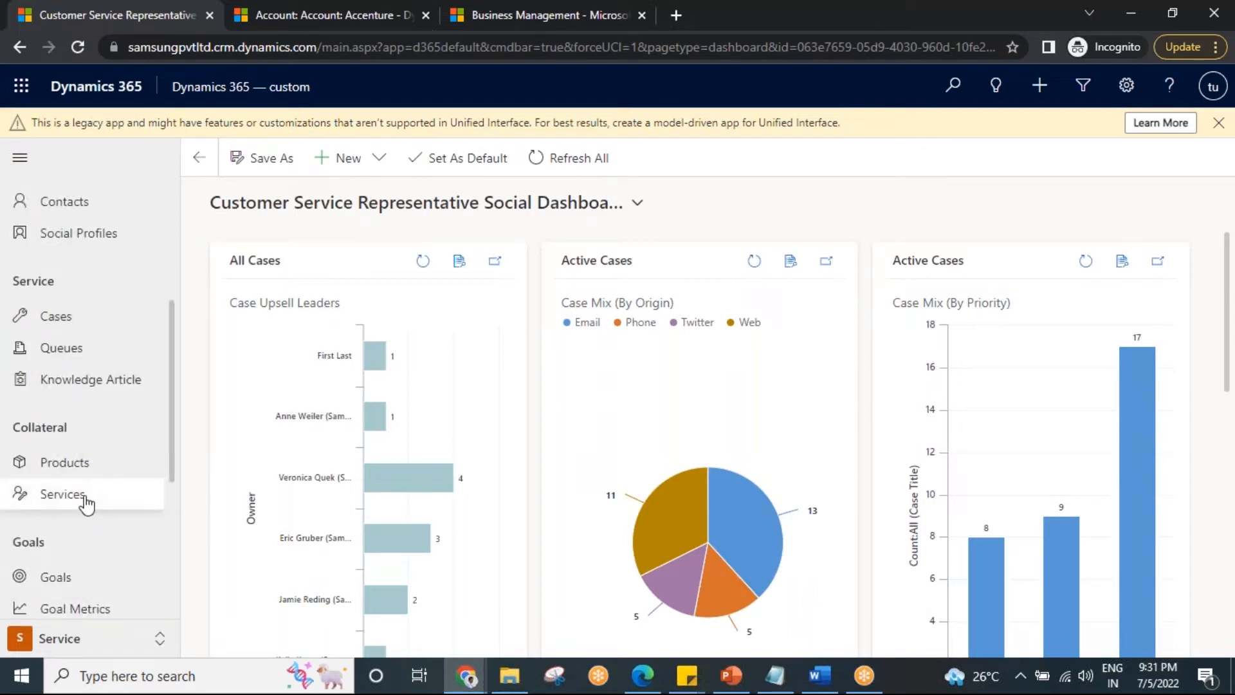
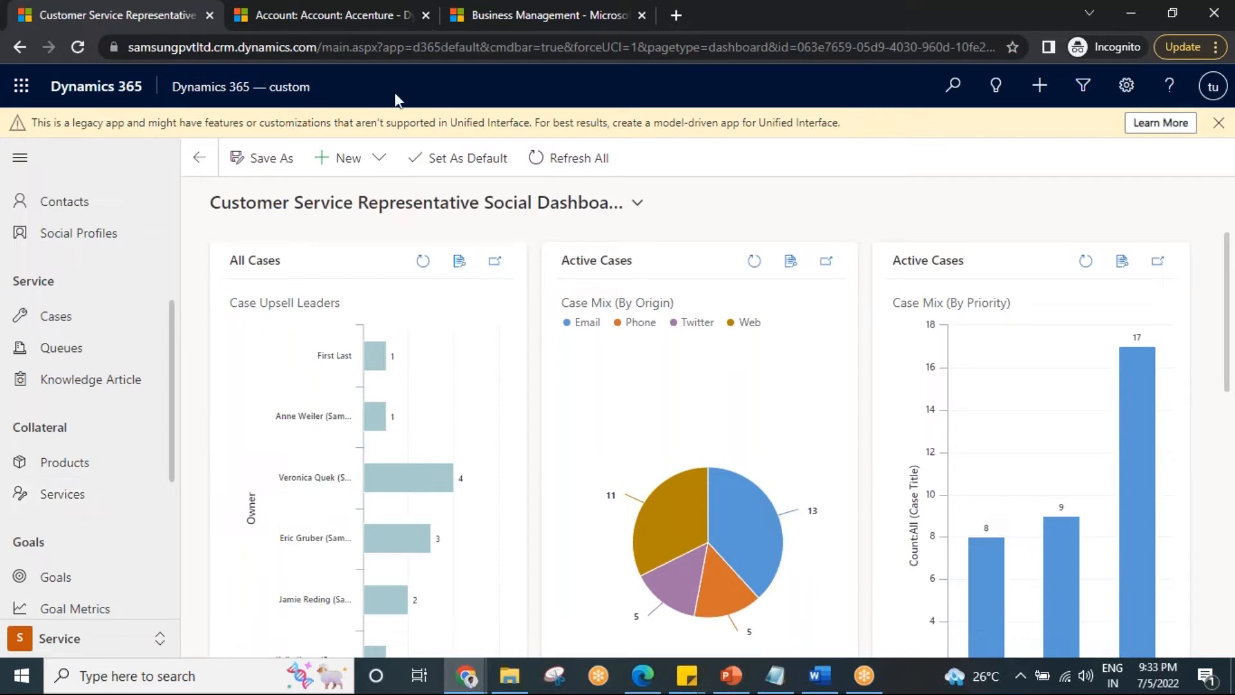
Open the Holiday Schedule list in the Service Management settings and start a new holiday schedule.
{"action": "left_click", "coordinate": [334, 8]}
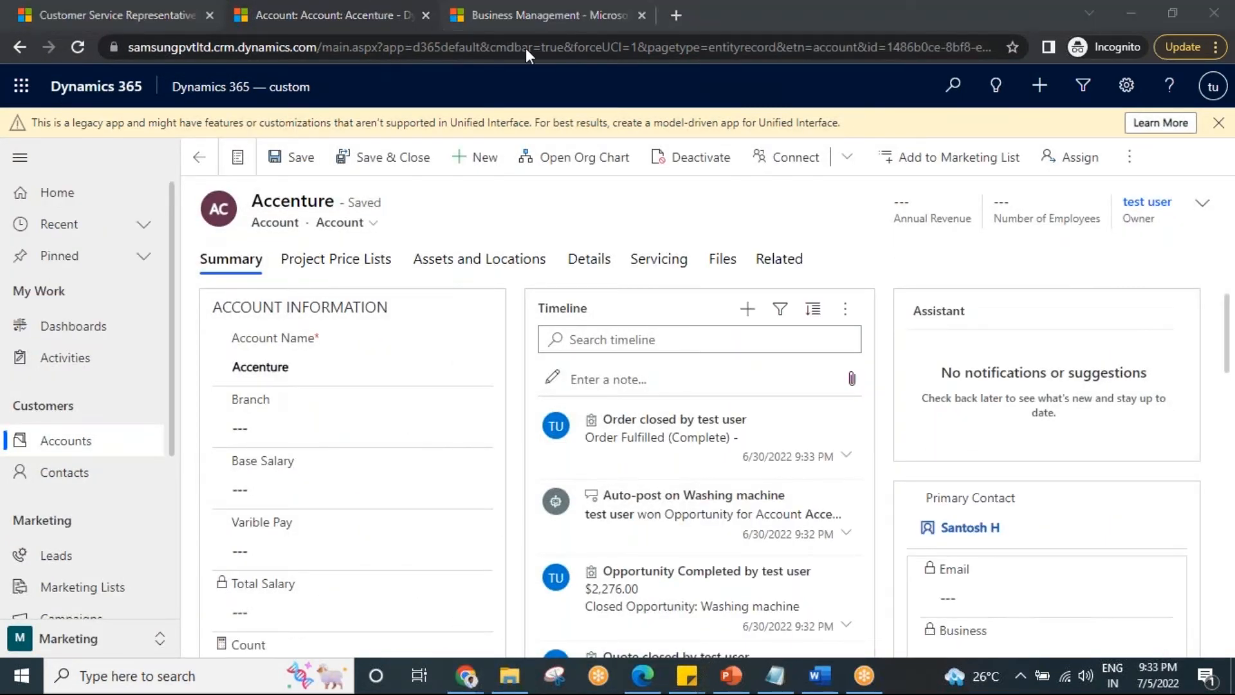
{"action": "left_click", "coordinate": [476, 15]}
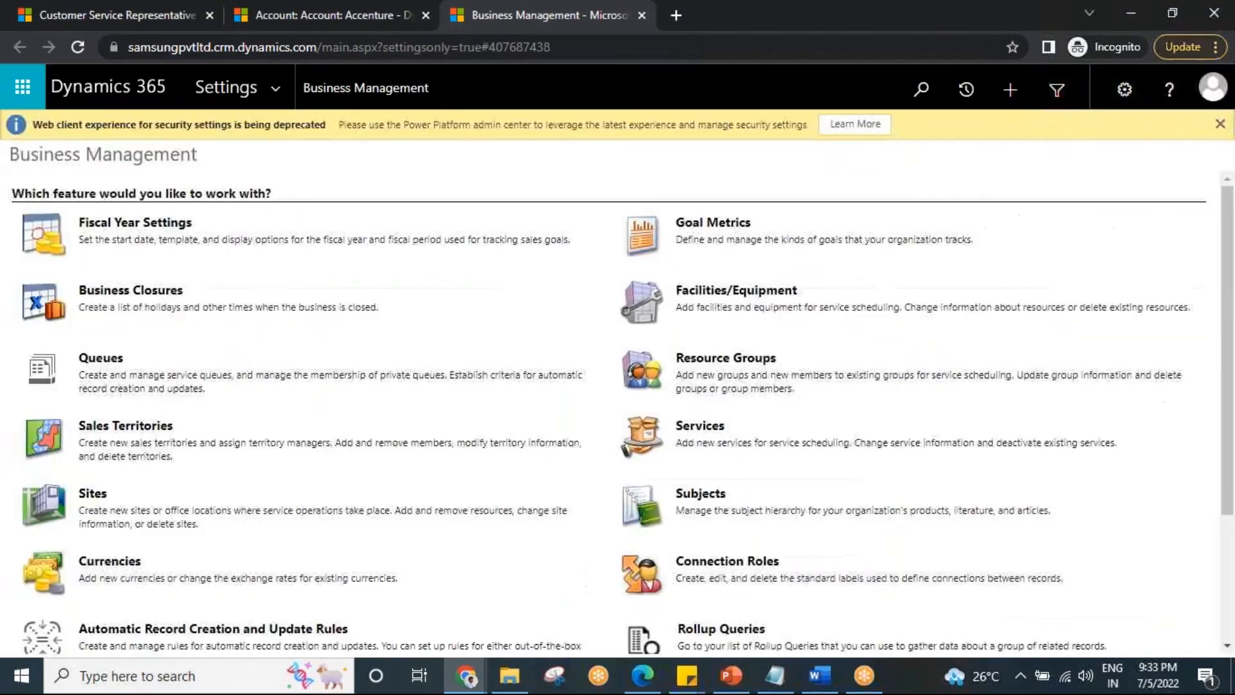
{"action": "left_click", "coordinate": [280, 77]}
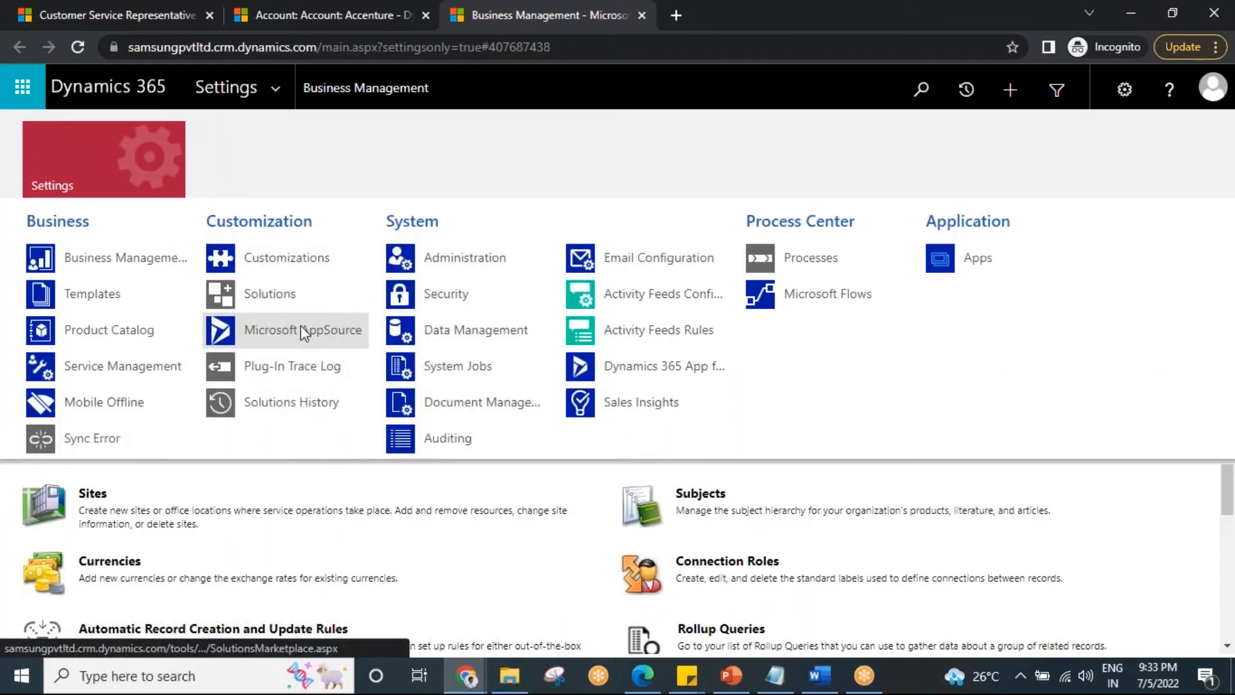
{"action": "left_click", "coordinate": [133, 365]}
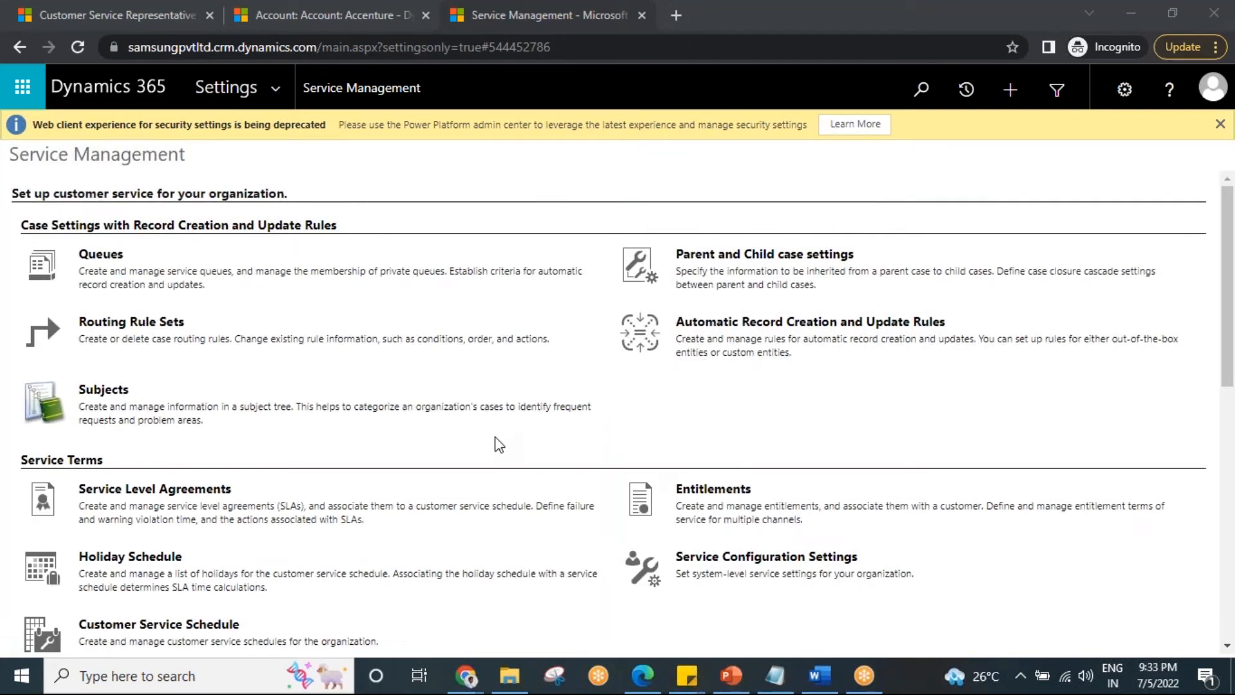
{"action": "scroll", "coordinate": [476, 458], "scroll_direction": "down", "scroll_amount": 2}
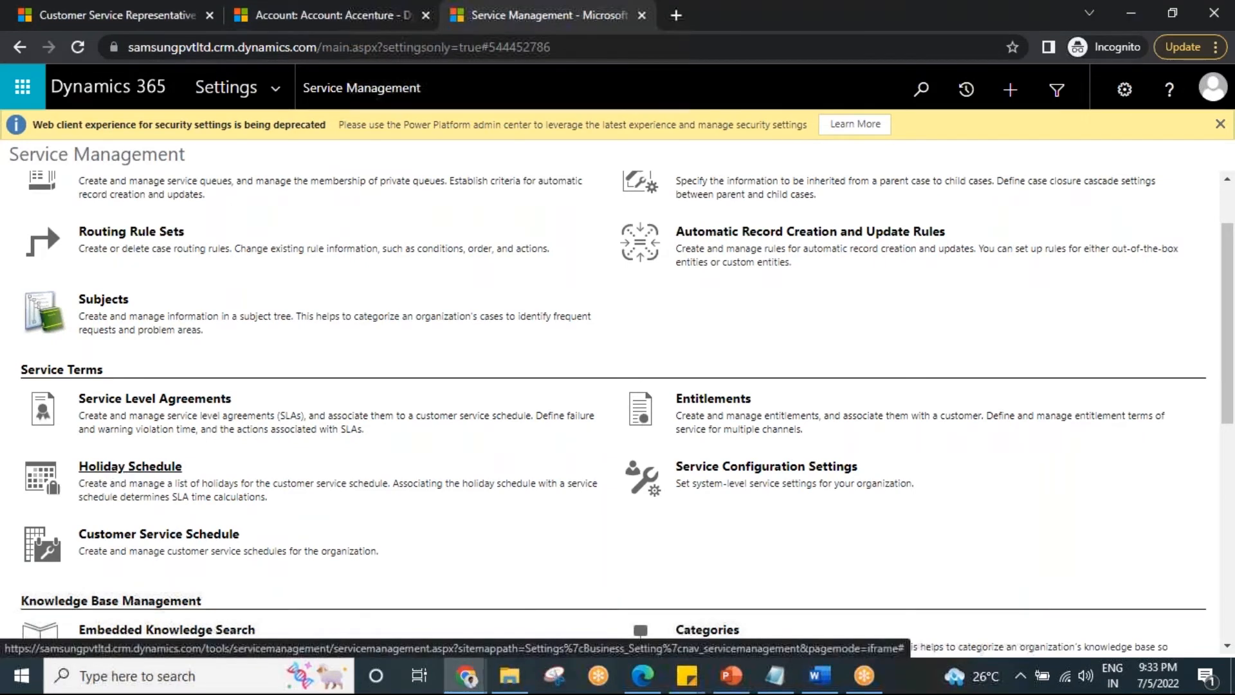
{"action": "left_click", "coordinate": [107, 476]}
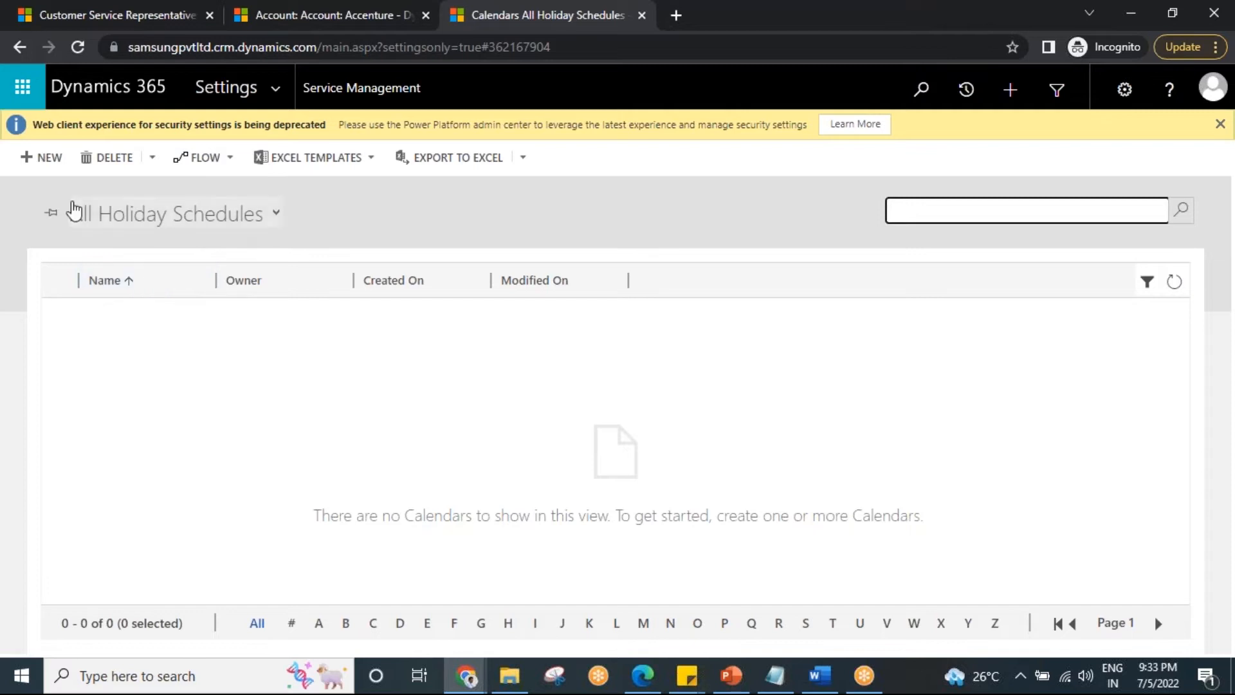
{"action": "left_click", "coordinate": [49, 164]}
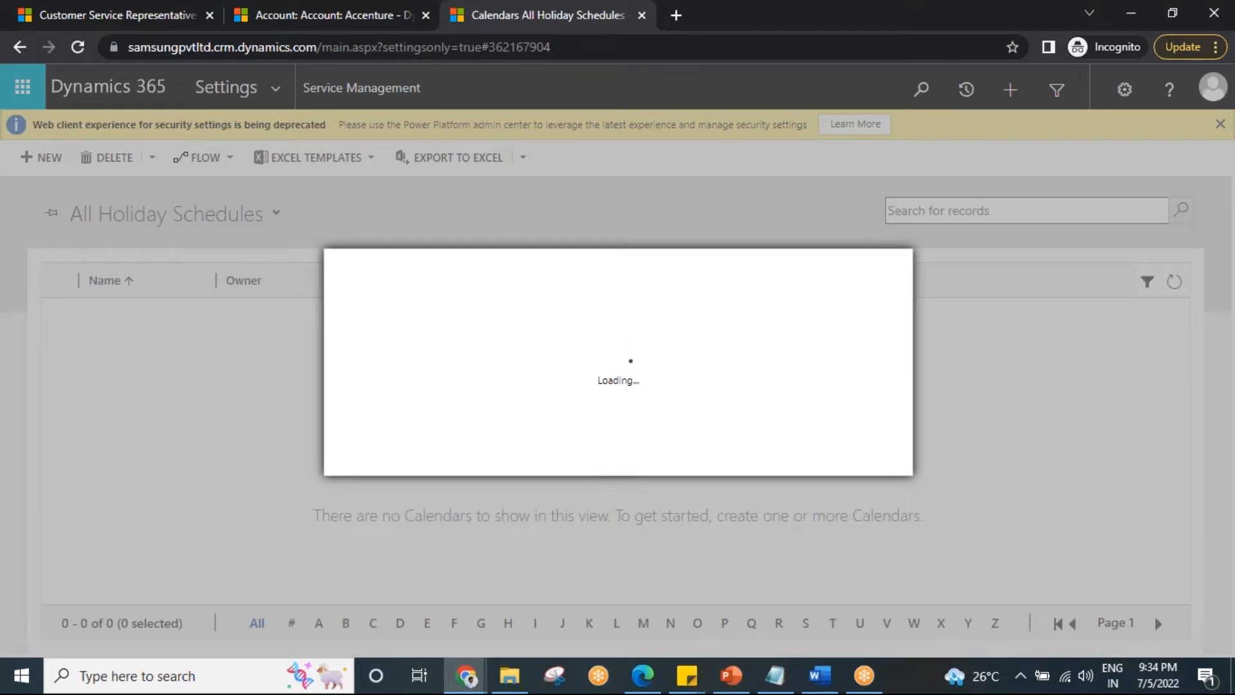
Switch to Notepad, write the note "SLA----48", reposition the window, and highlight the 48.
{"action": "left_click", "coordinate": [777, 674]}
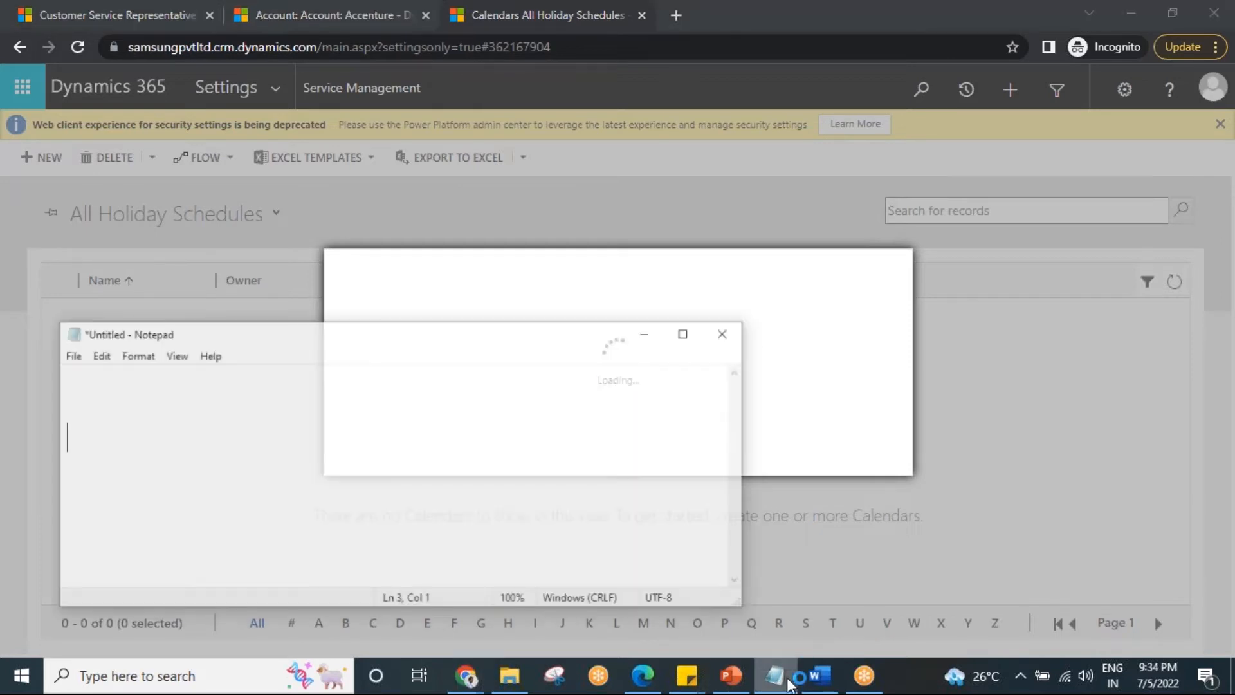
{"action": "type", "text": "S"}
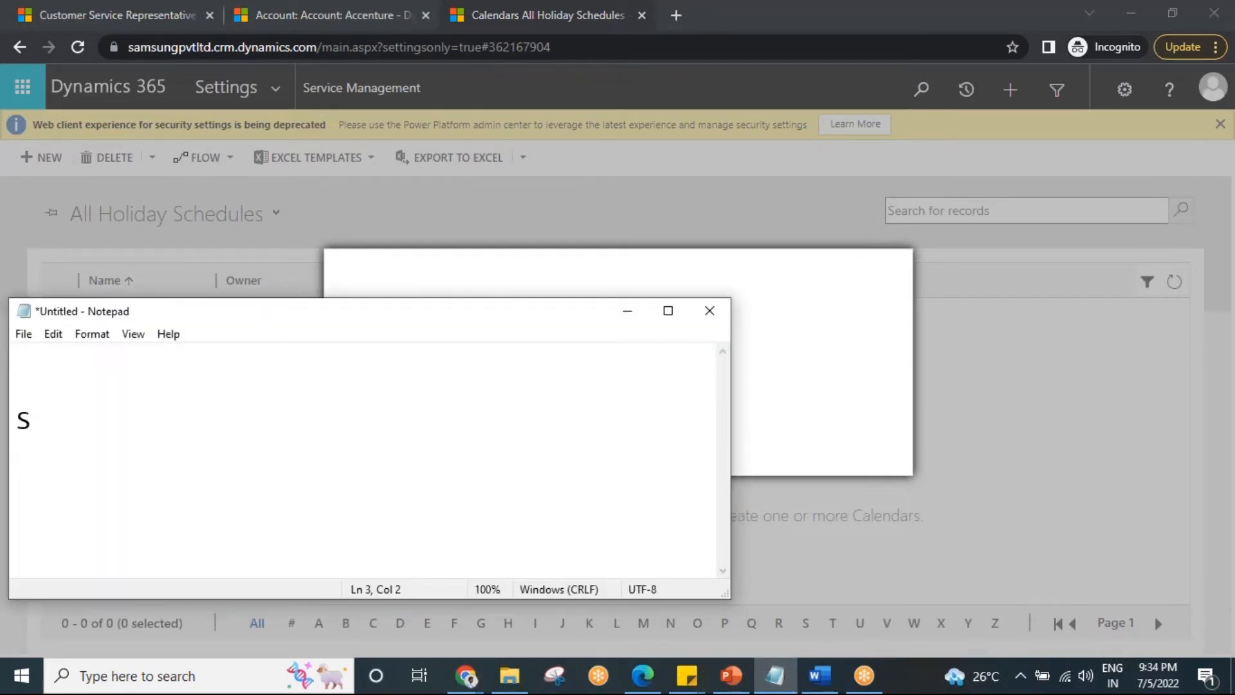
{"action": "type", "text": "LA----48"}
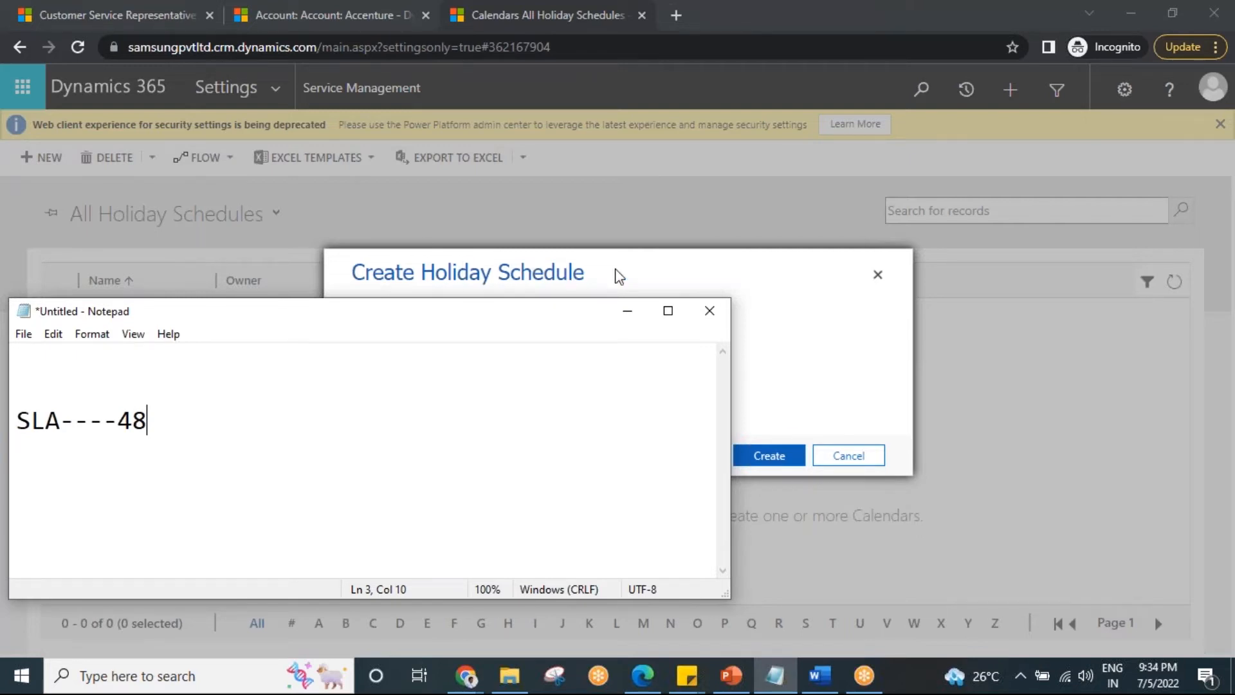
{"action": "left_click_drag", "start_coordinate": [439, 319], "coordinate": [592, 539]}
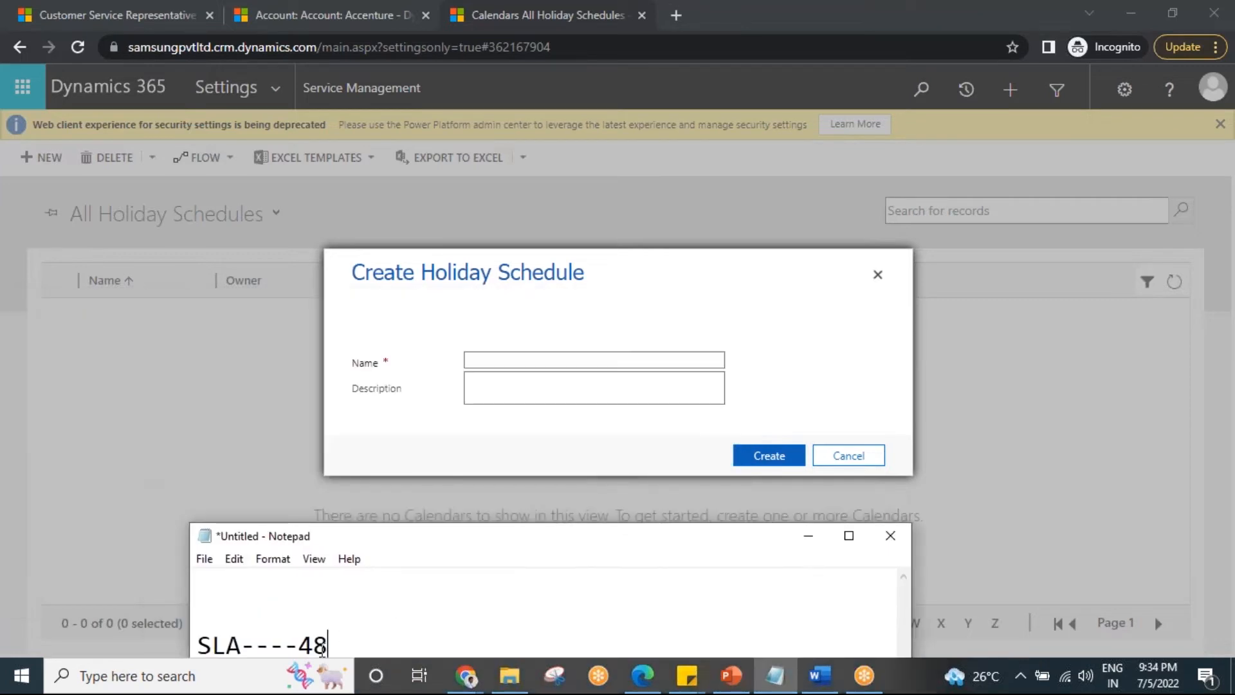
{"action": "left_click_drag", "start_coordinate": [330, 644], "coordinate": [305, 636]}
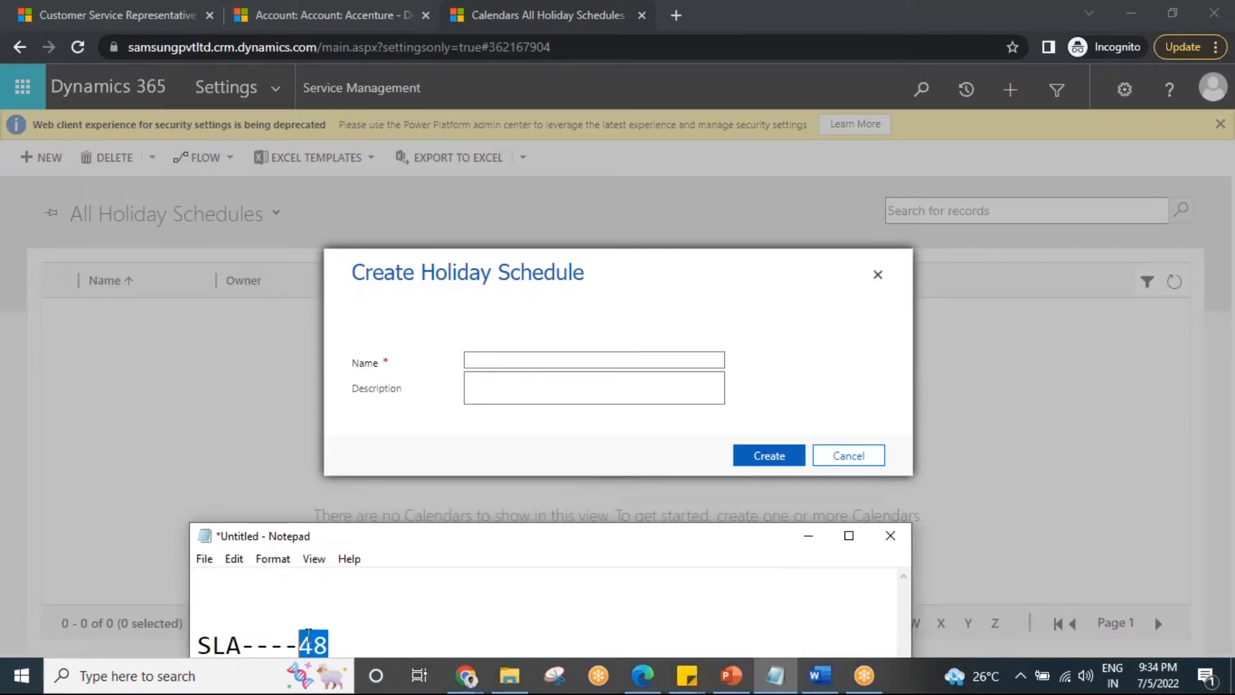
{"action": "left_click_drag", "start_coordinate": [463, 539], "coordinate": [430, 404]}
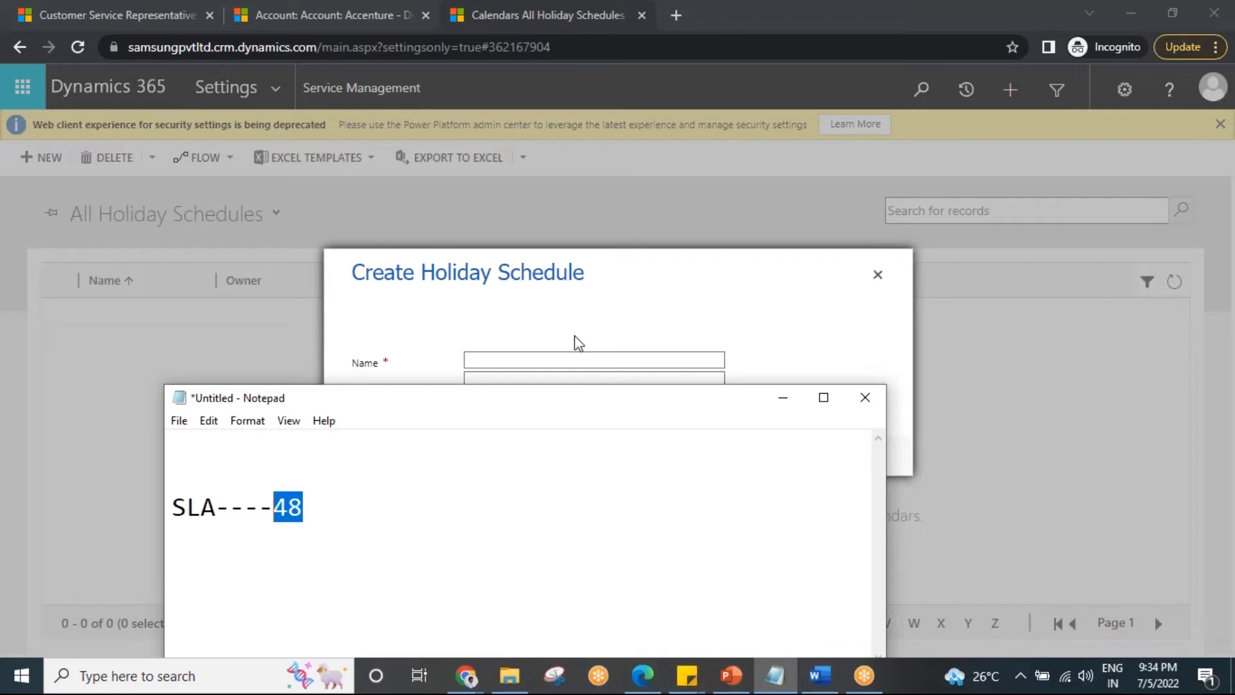
{"action": "left_click", "coordinate": [275, 507]}
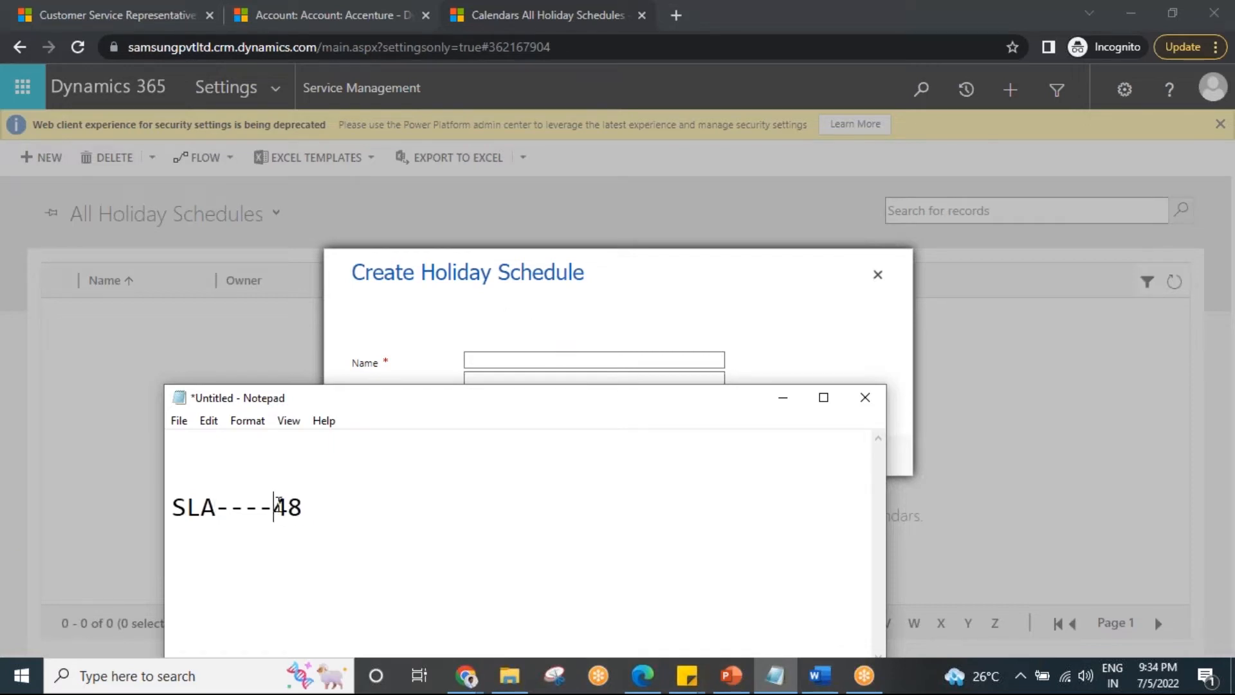
{"action": "left_click_drag", "start_coordinate": [274, 506], "coordinate": [305, 507]}
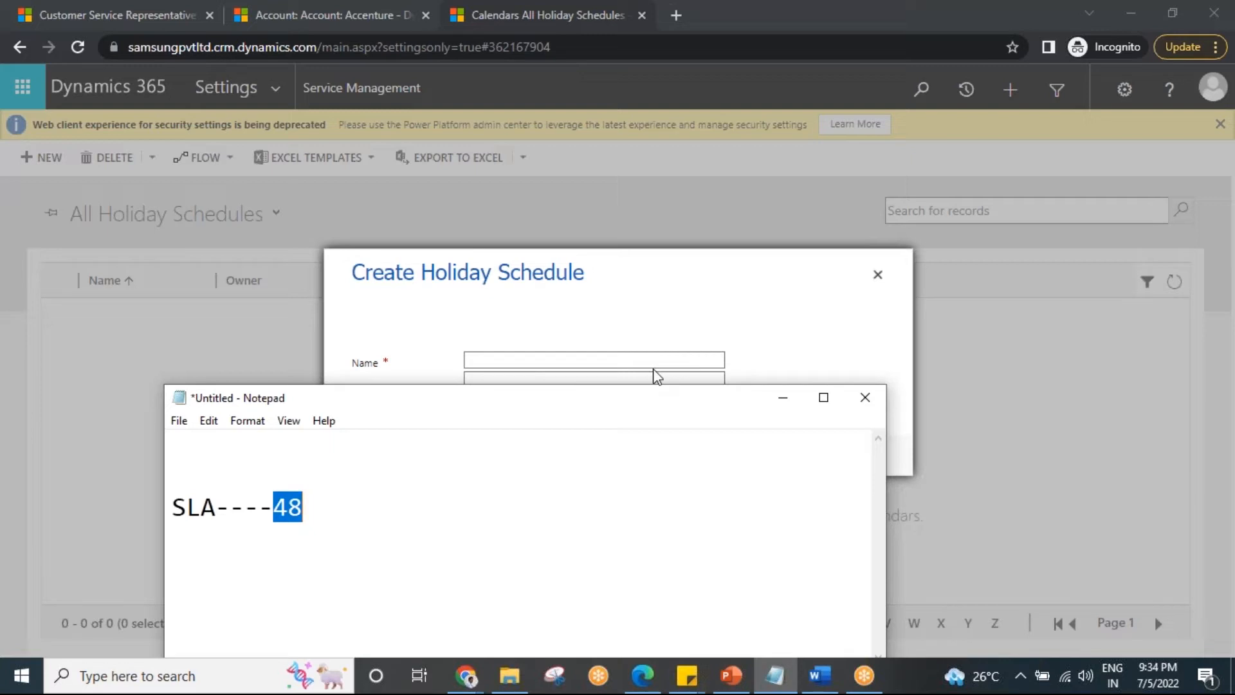
Name the new holiday schedule "Hyd holiday list" and create it.
{"action": "left_click", "coordinate": [579, 361]}
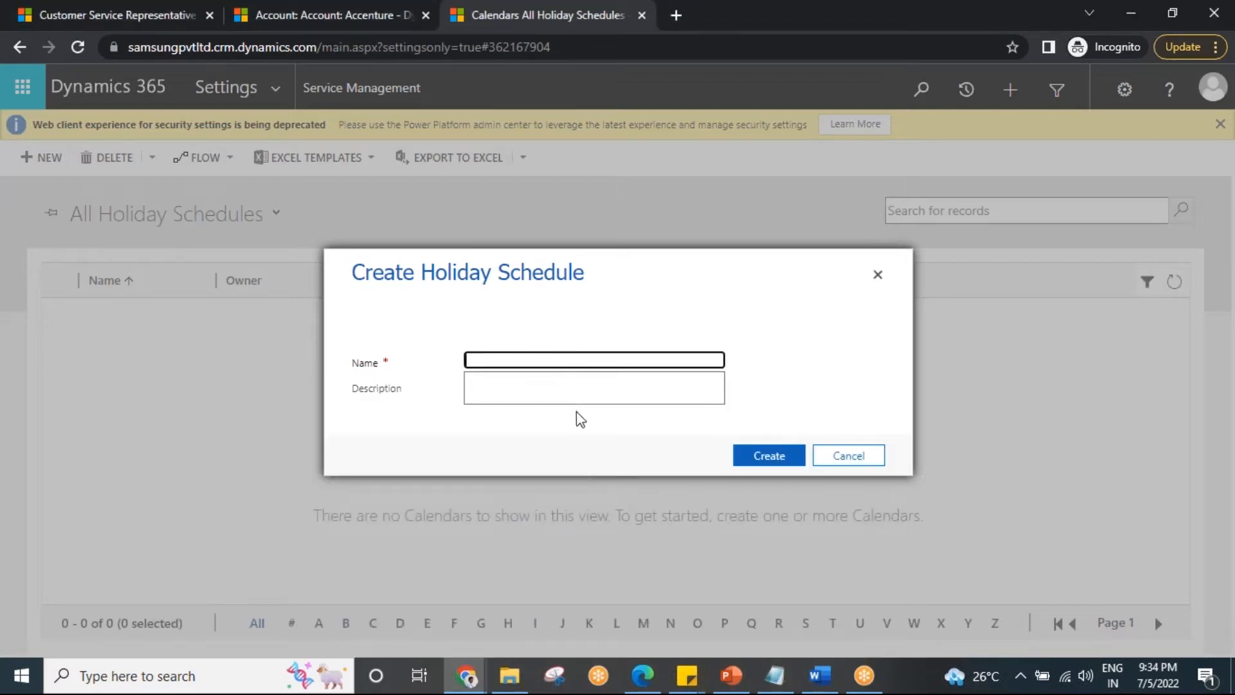
{"action": "type", "text": "Hyd holiday list"}
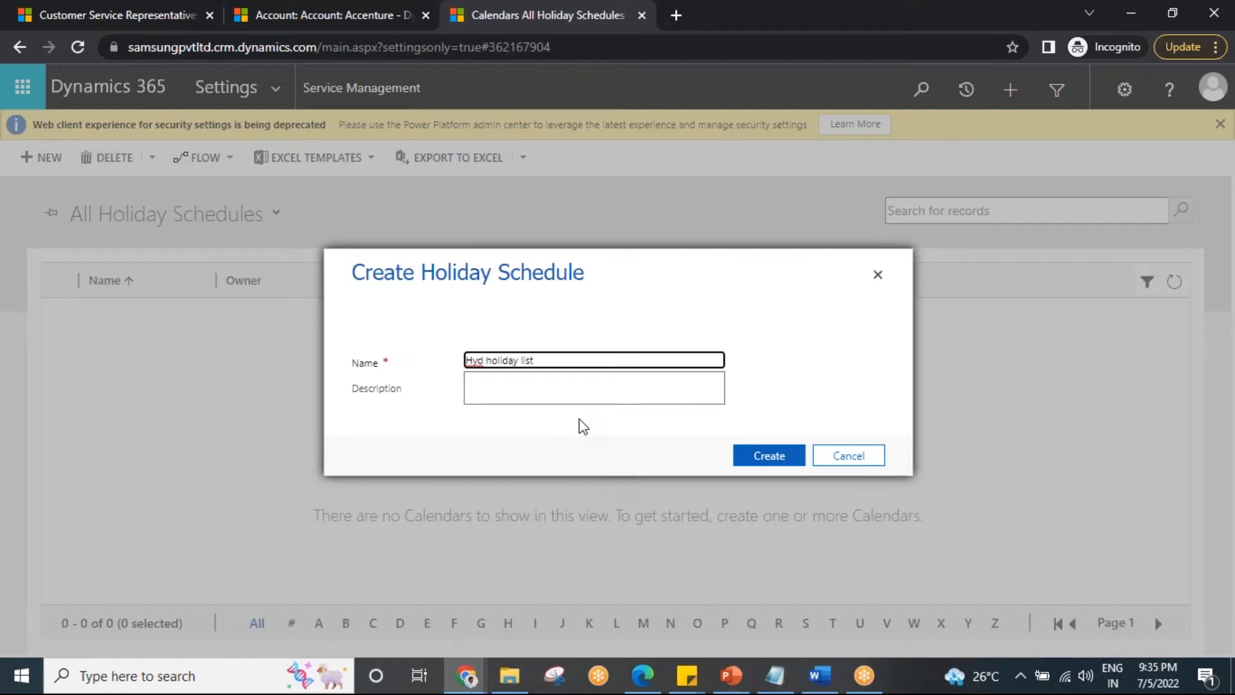
{"action": "left_click", "coordinate": [759, 461]}
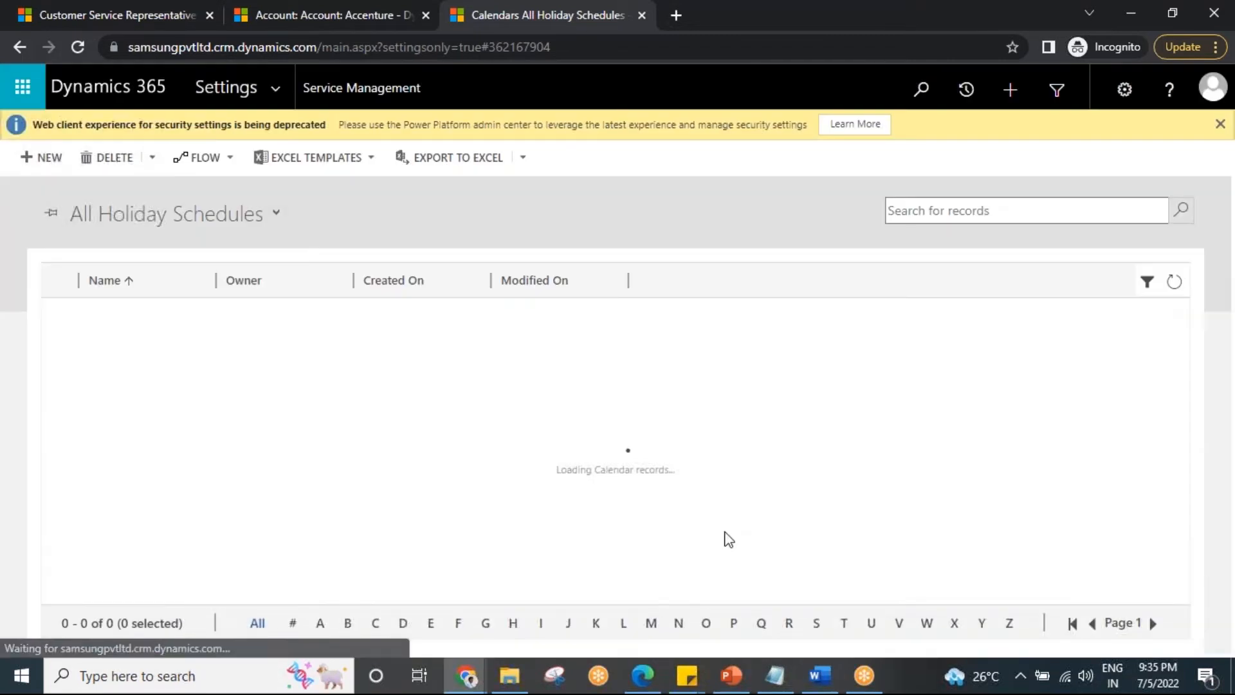
Open the Hyd holiday list and start a new holiday named "Sankranthi".
{"action": "left_click", "coordinate": [119, 315]}
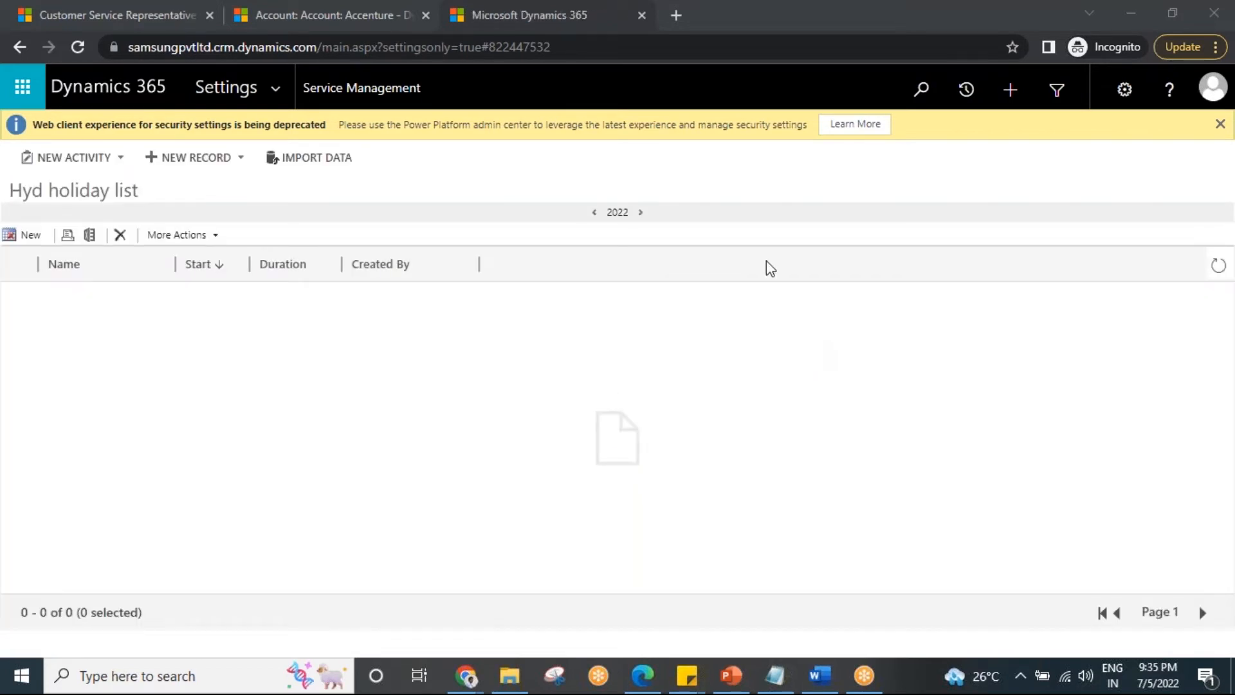
{"action": "left_click", "coordinate": [24, 235]}
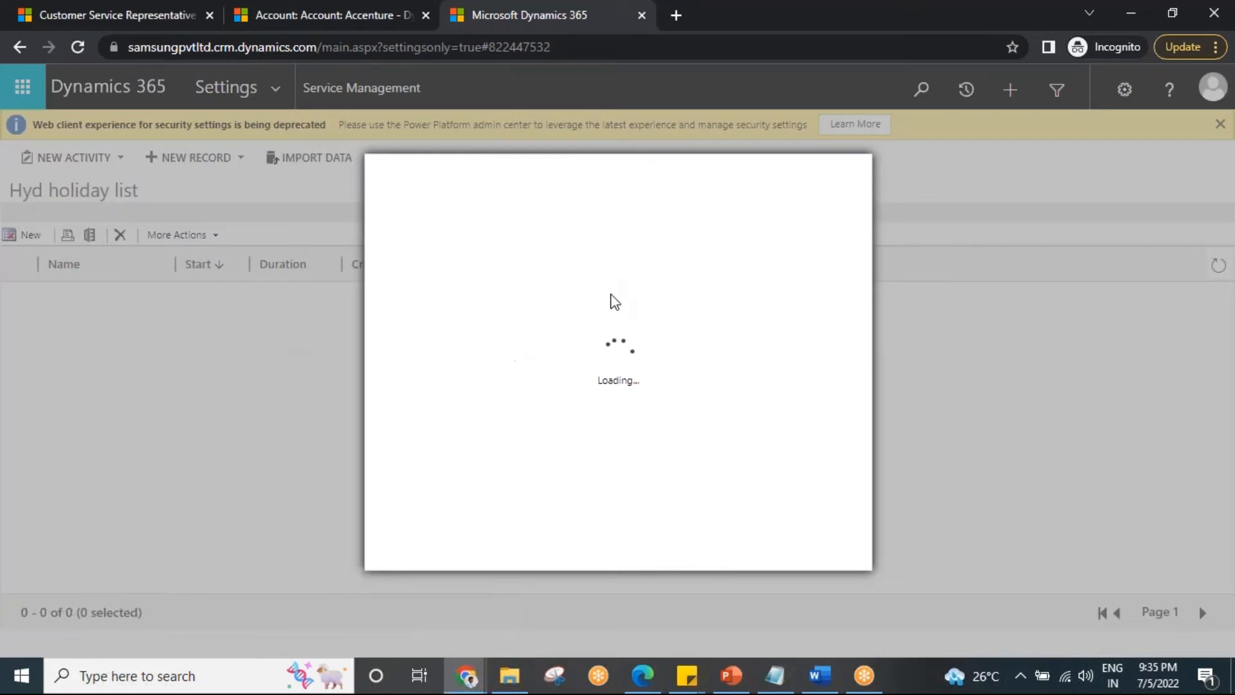
{"action": "left_click", "coordinate": [539, 349]}
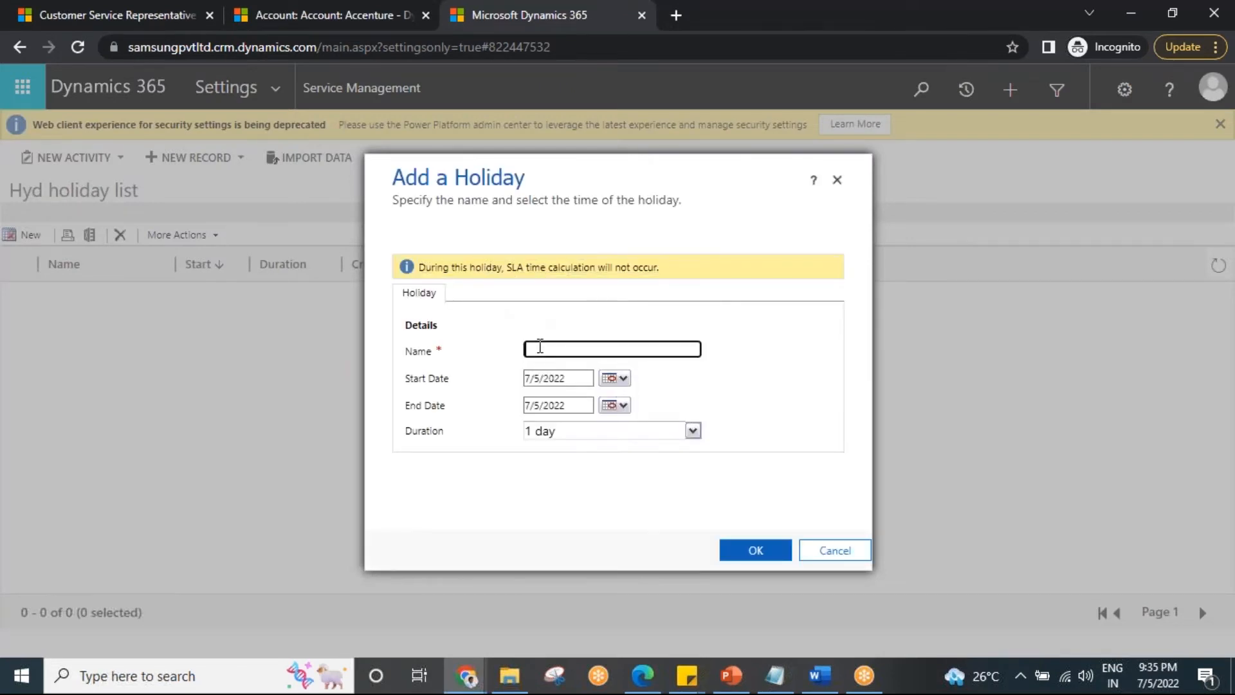
{"action": "type", "text": "Sankranthi"}
Set the holiday's start date to 1/13/2022 and end date to 1/18/2022, and save it.
{"action": "left_click", "coordinate": [621, 380]}
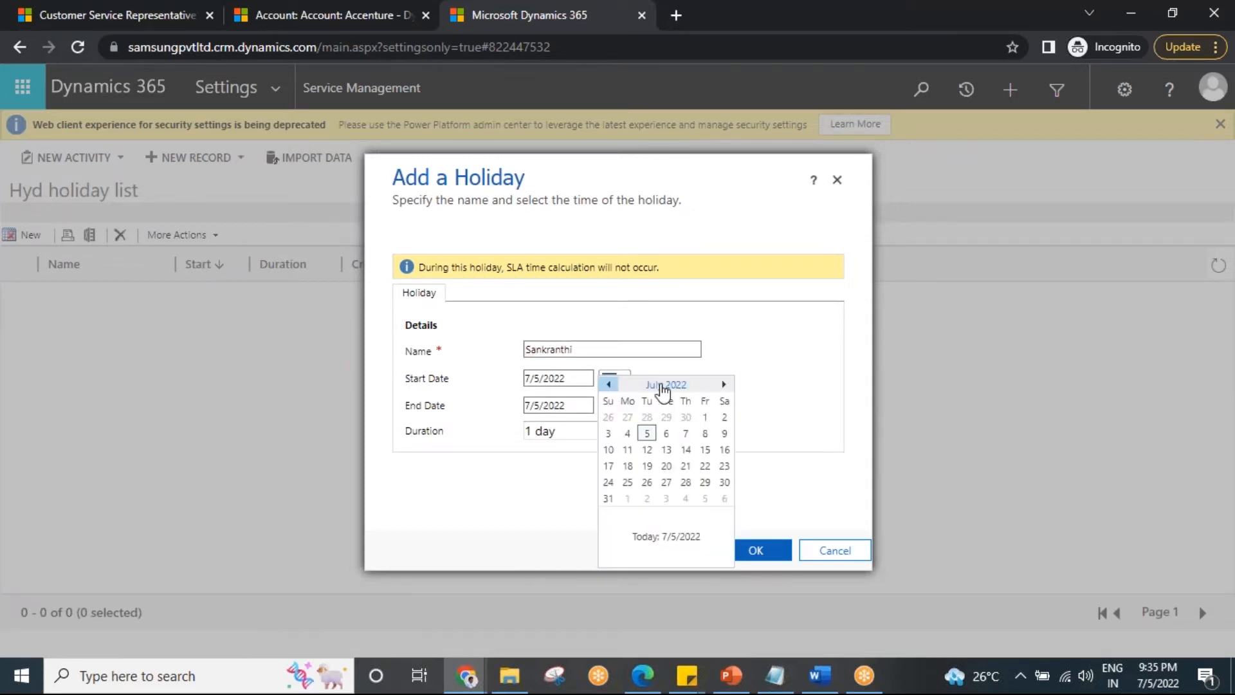
{"action": "left_click", "coordinate": [660, 386]}
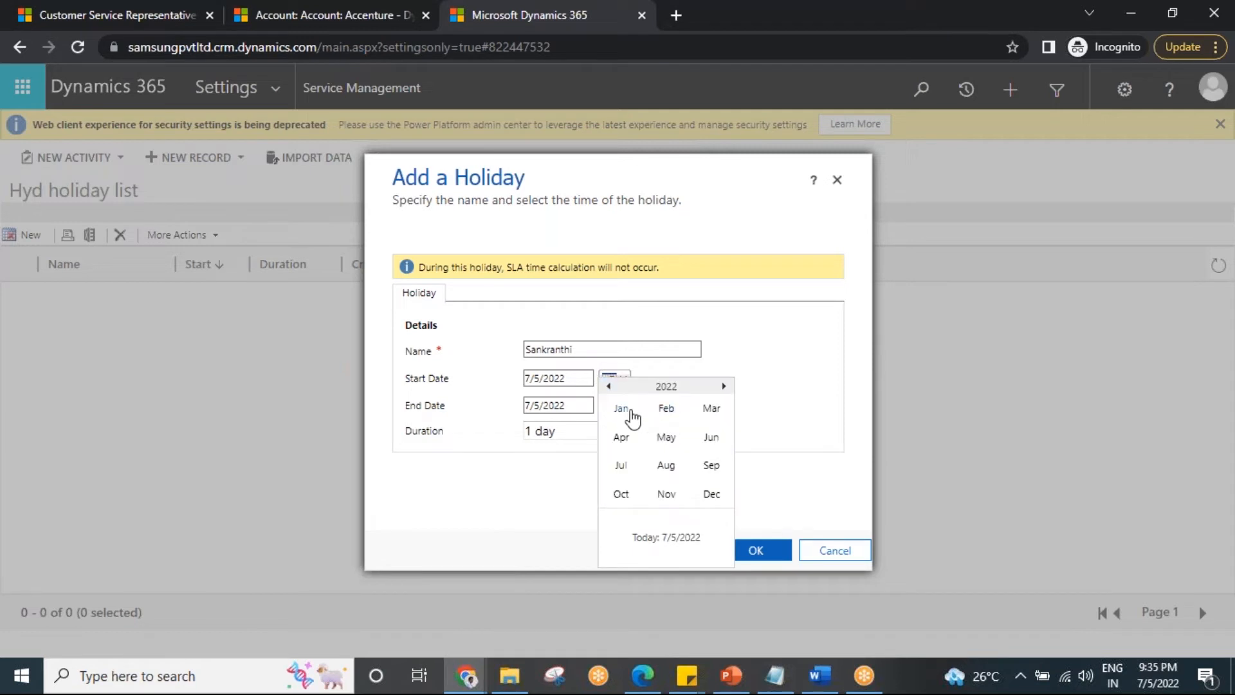
{"action": "left_click", "coordinate": [629, 417]}
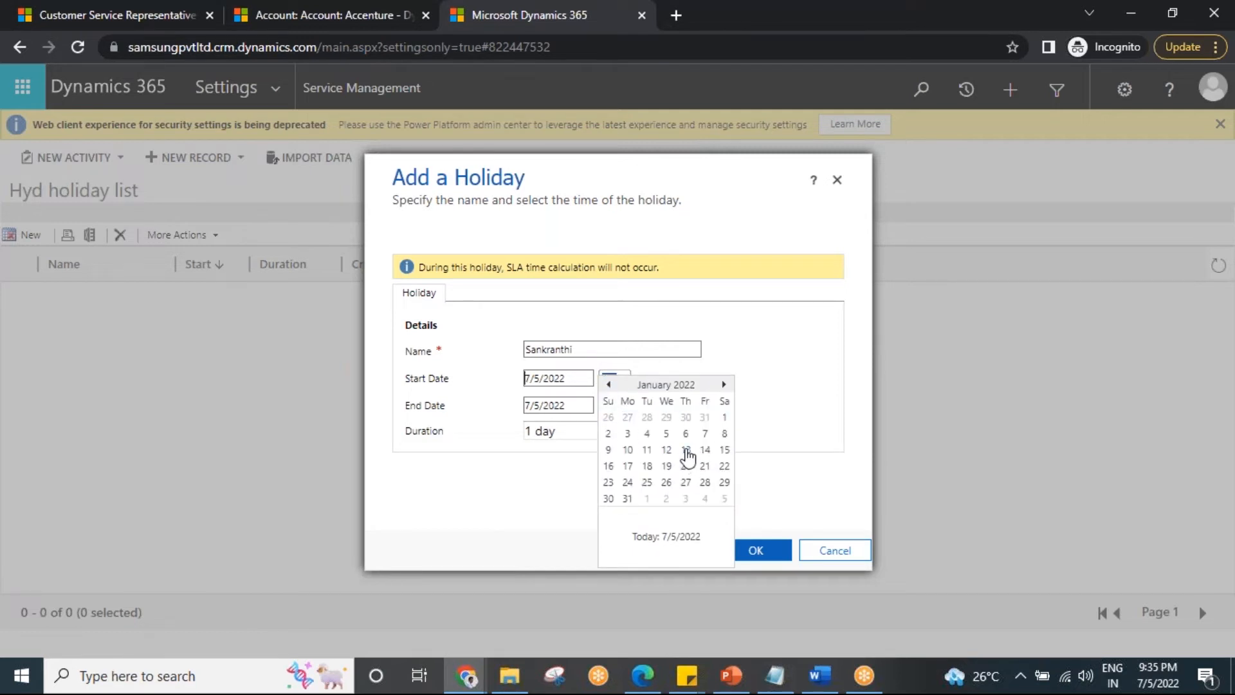
{"action": "left_click", "coordinate": [686, 450]}
{"action": "left_click", "coordinate": [622, 407]}
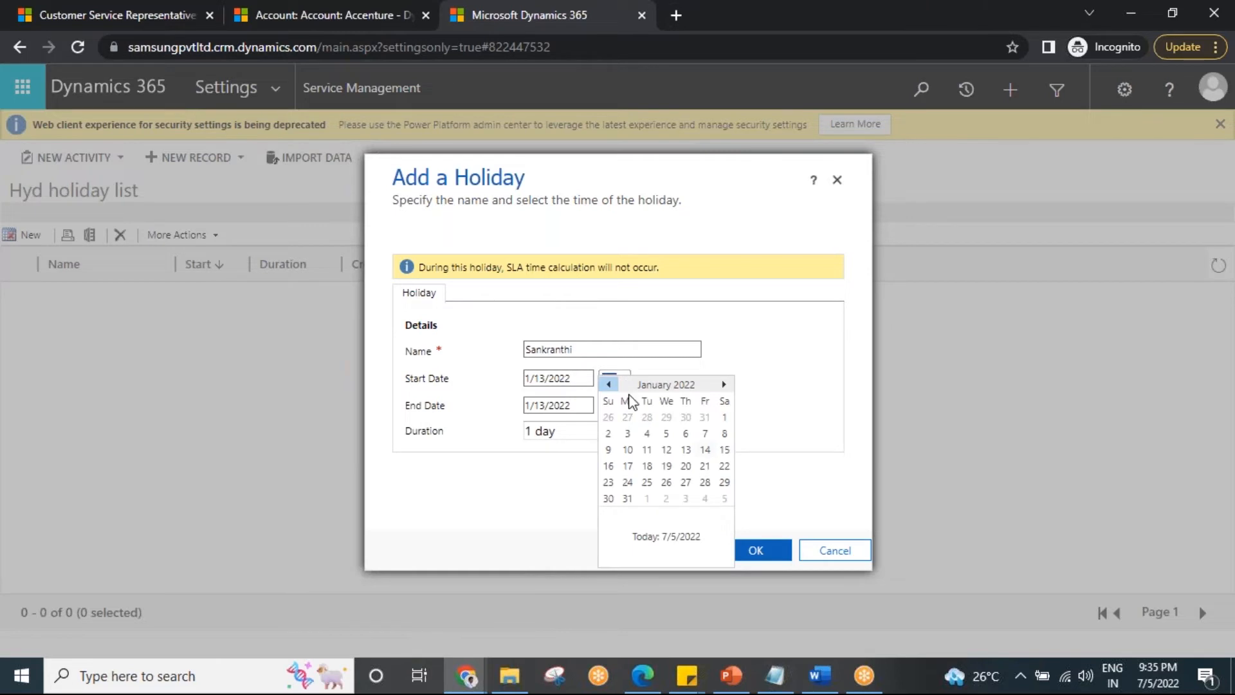
{"action": "left_click", "coordinate": [648, 465]}
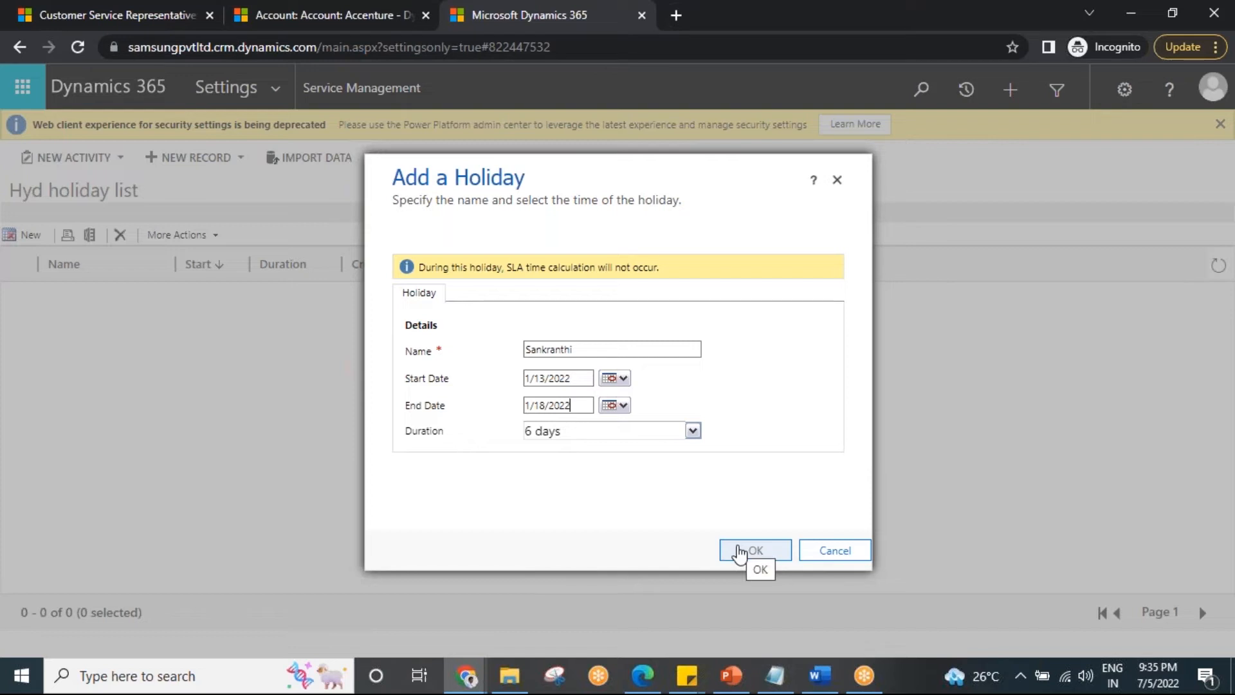
{"action": "left_click", "coordinate": [743, 552]}
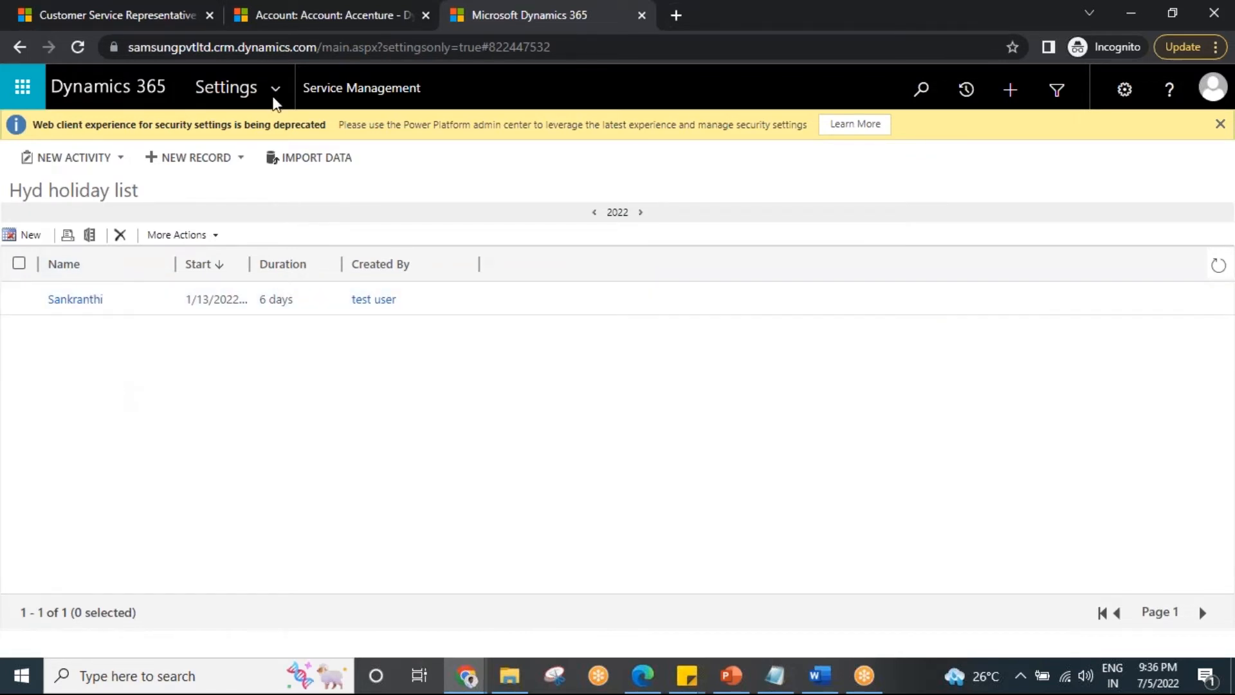
Return to the Service Management settings and open the Customer Service Schedule list.
{"action": "left_click", "coordinate": [284, 89]}
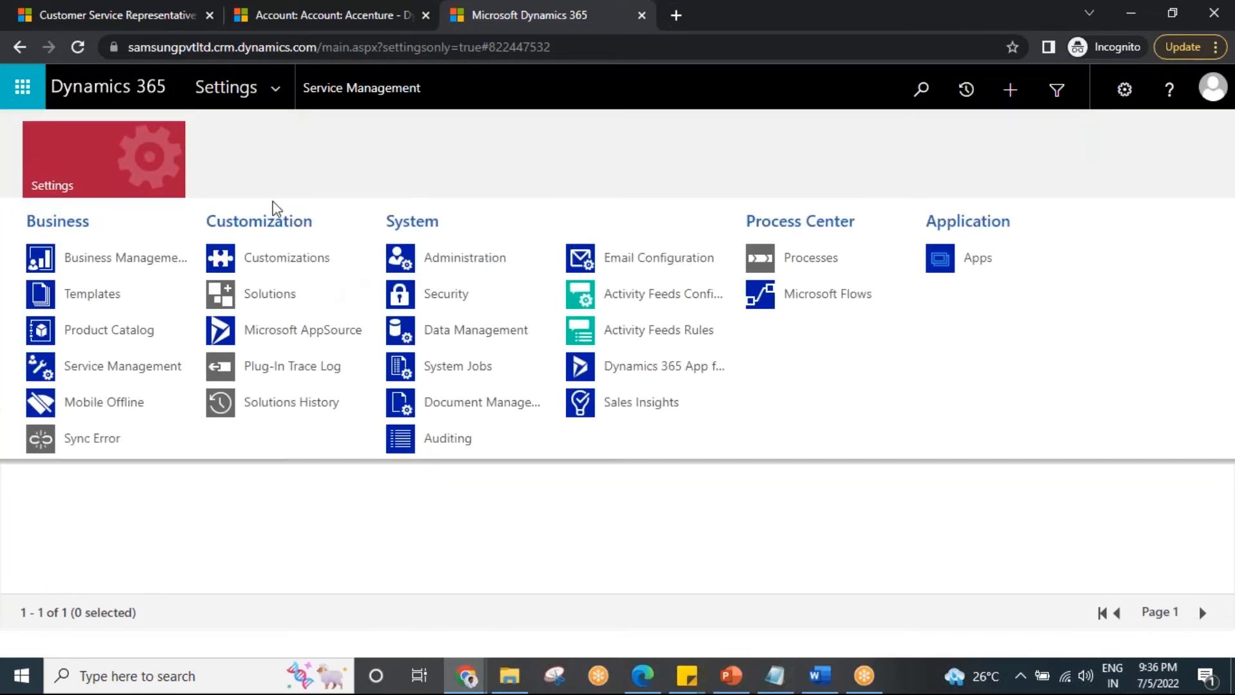
{"action": "left_click", "coordinate": [126, 368]}
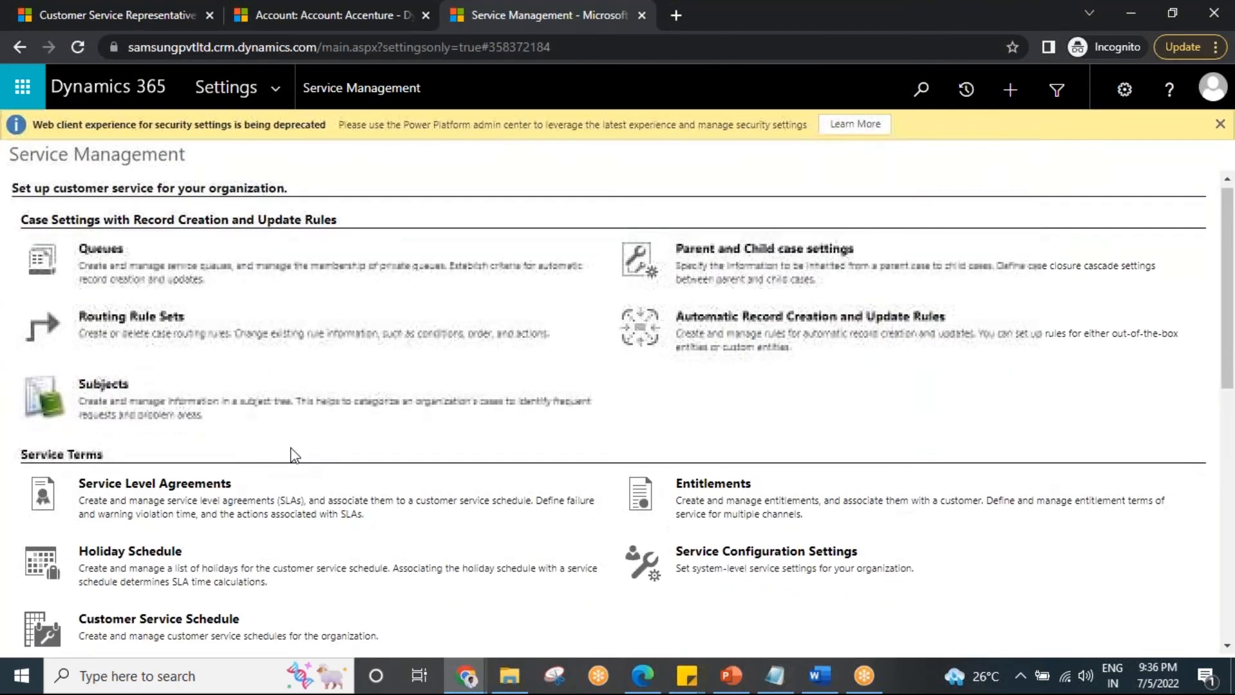
{"action": "scroll", "coordinate": [131, 373], "scroll_direction": "down", "scroll_amount": 3}
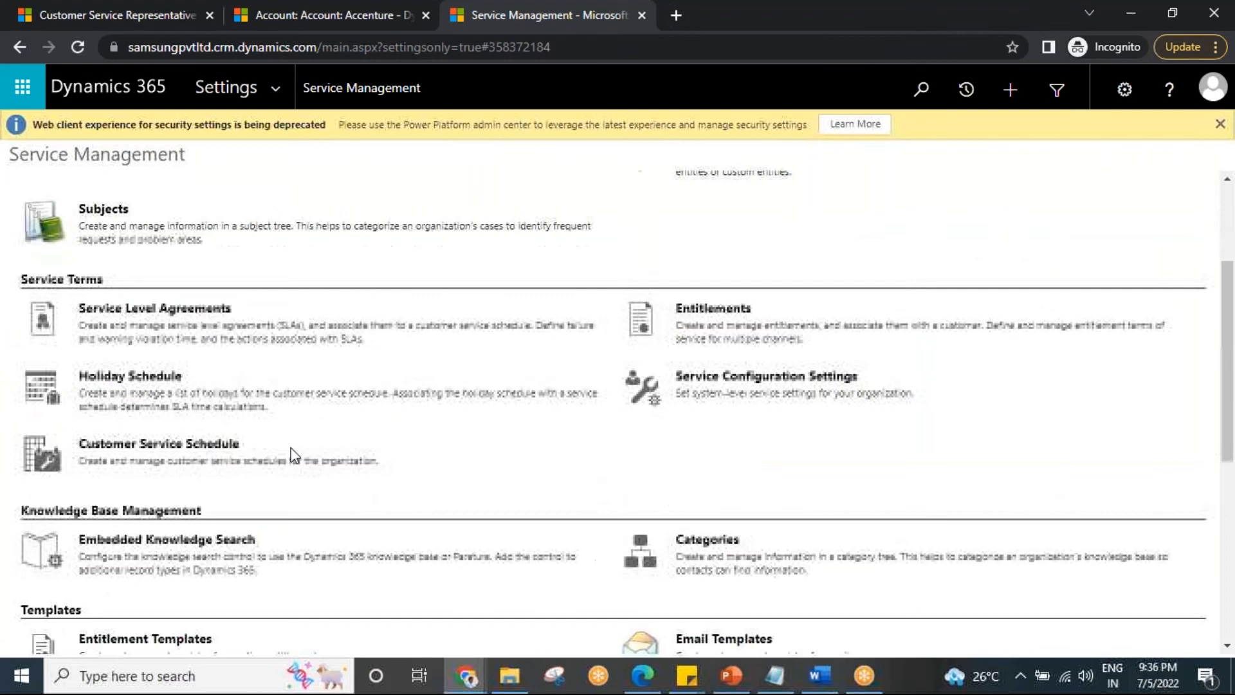
{"action": "left_click", "coordinate": [148, 447]}
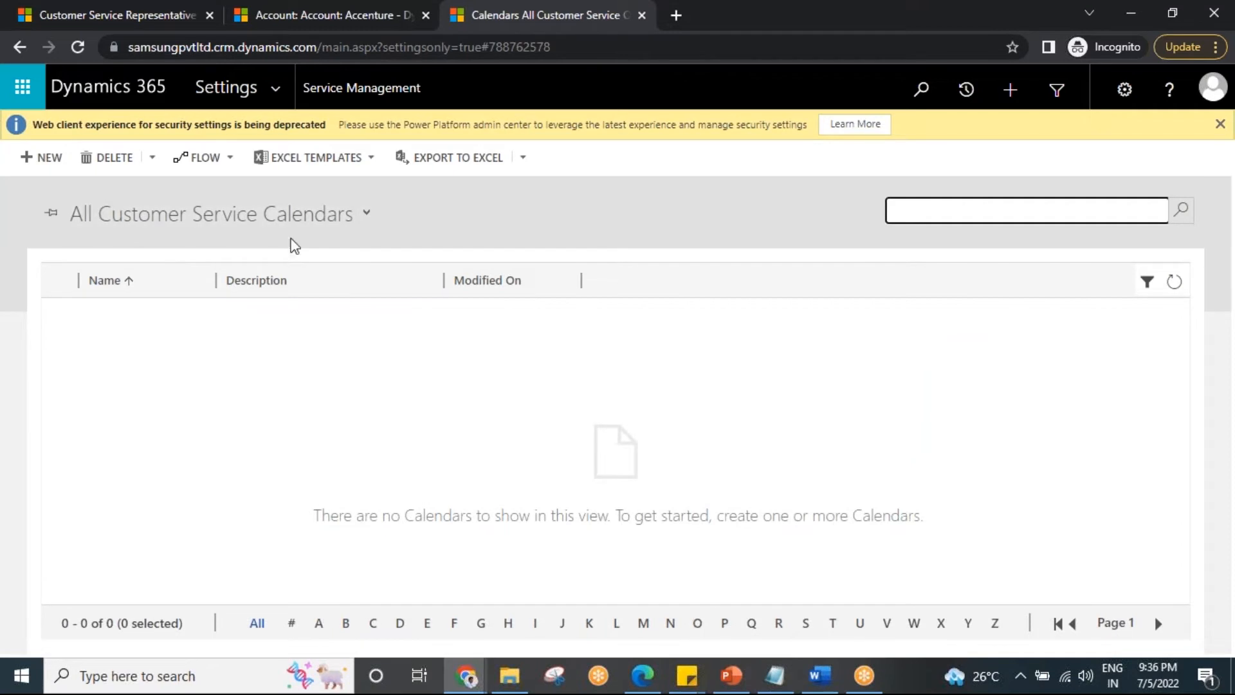
Create a customer service schedule named "Hyd employee timings".
{"action": "left_click", "coordinate": [56, 162]}
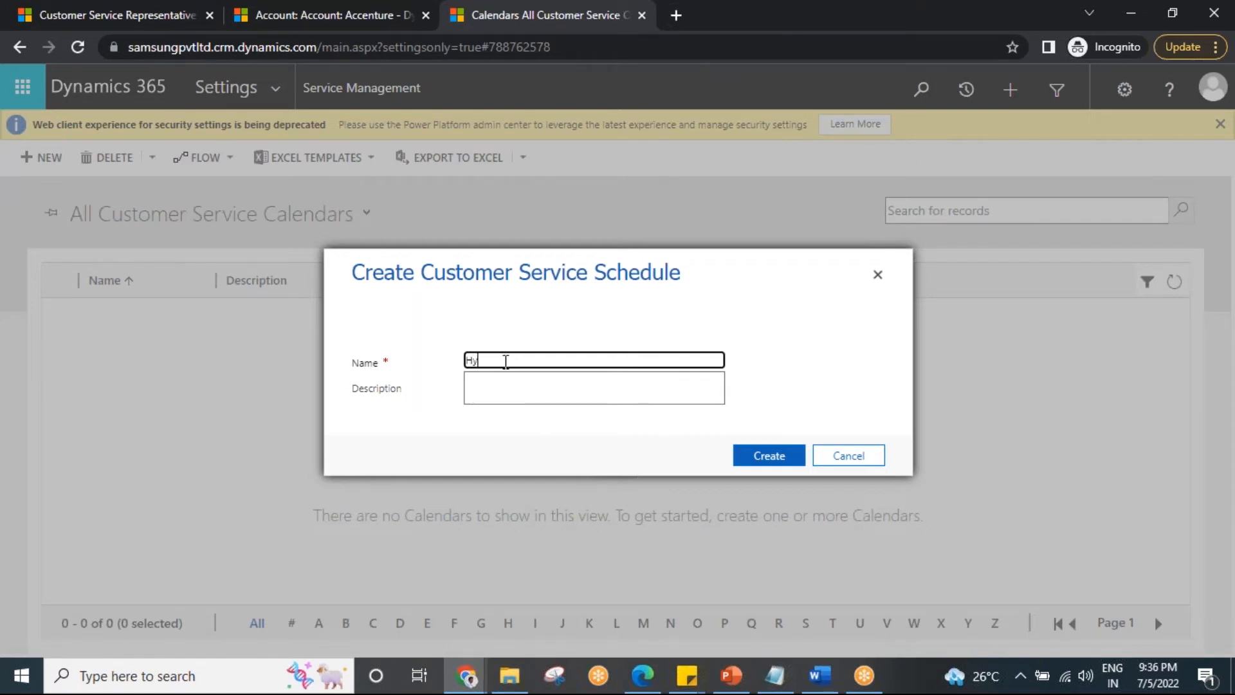
{"action": "type", "text": "mployee timings"}
{"action": "left_click", "coordinate": [780, 468]}
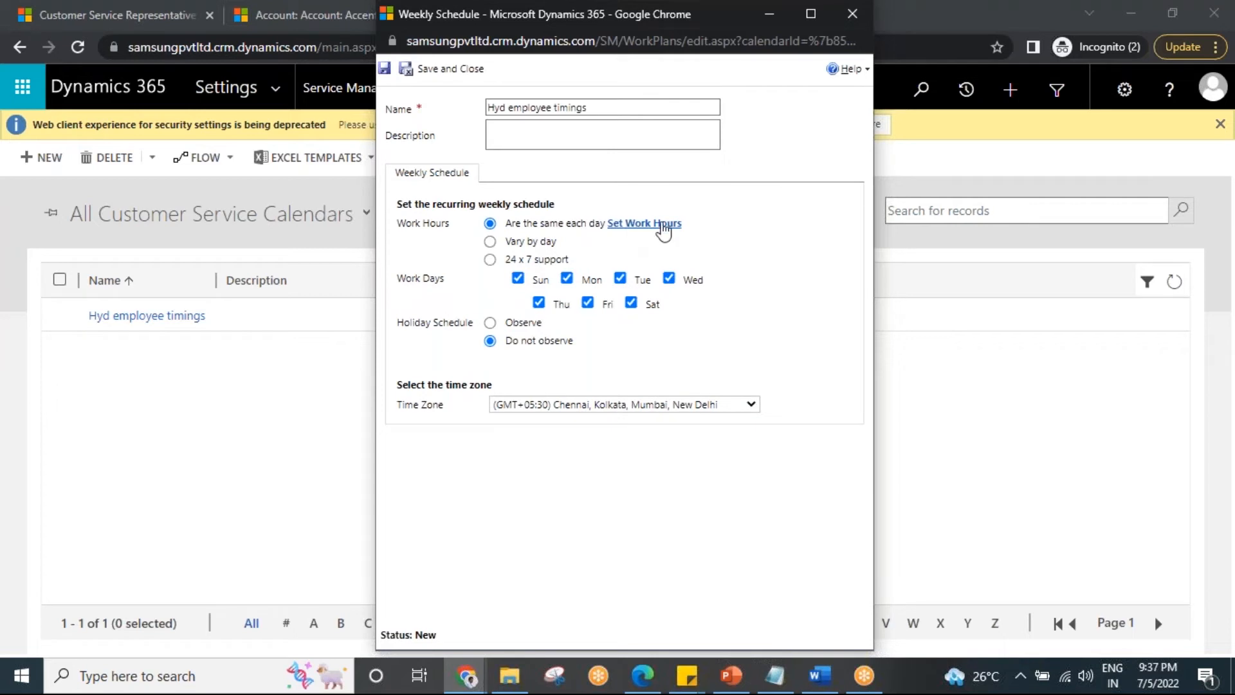
Set the weekly schedule's daily work hours to start at 6:30 AM and end at 11:30 AM.
{"action": "left_click", "coordinate": [662, 224]}
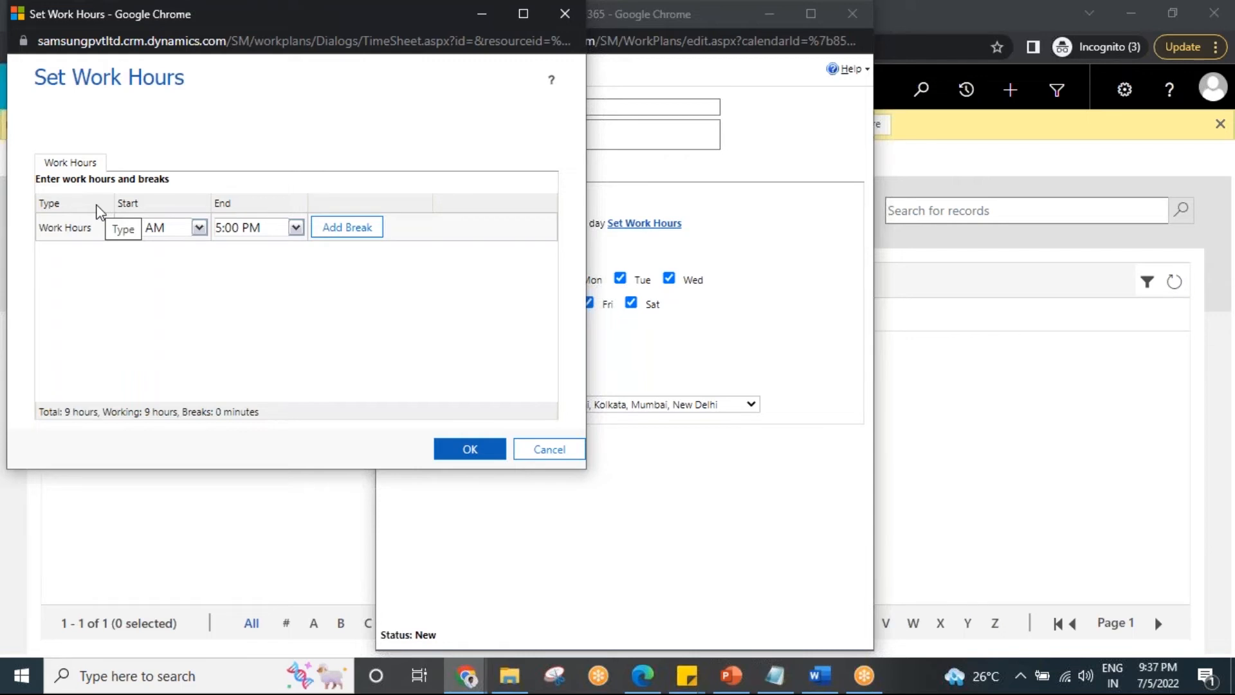
{"action": "left_click", "coordinate": [199, 228]}
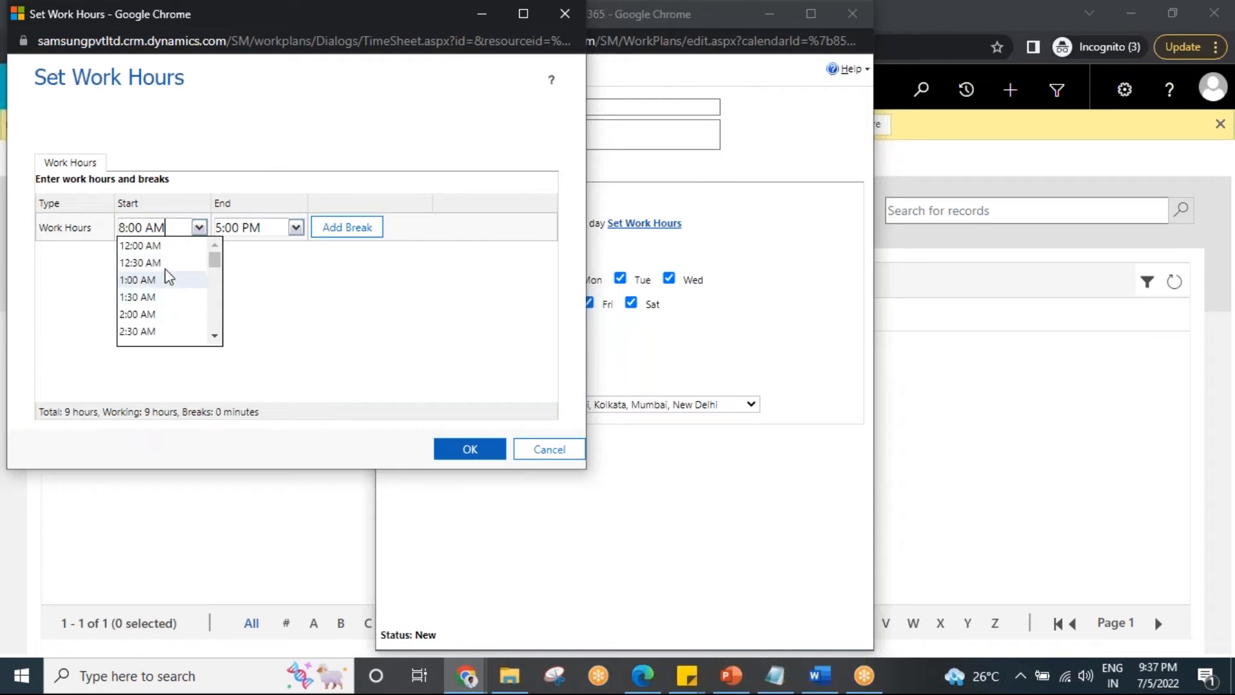
{"action": "scroll", "coordinate": [181, 303], "scroll_direction": "down", "scroll_amount": 3}
{"action": "left_click", "coordinate": [152, 298]}
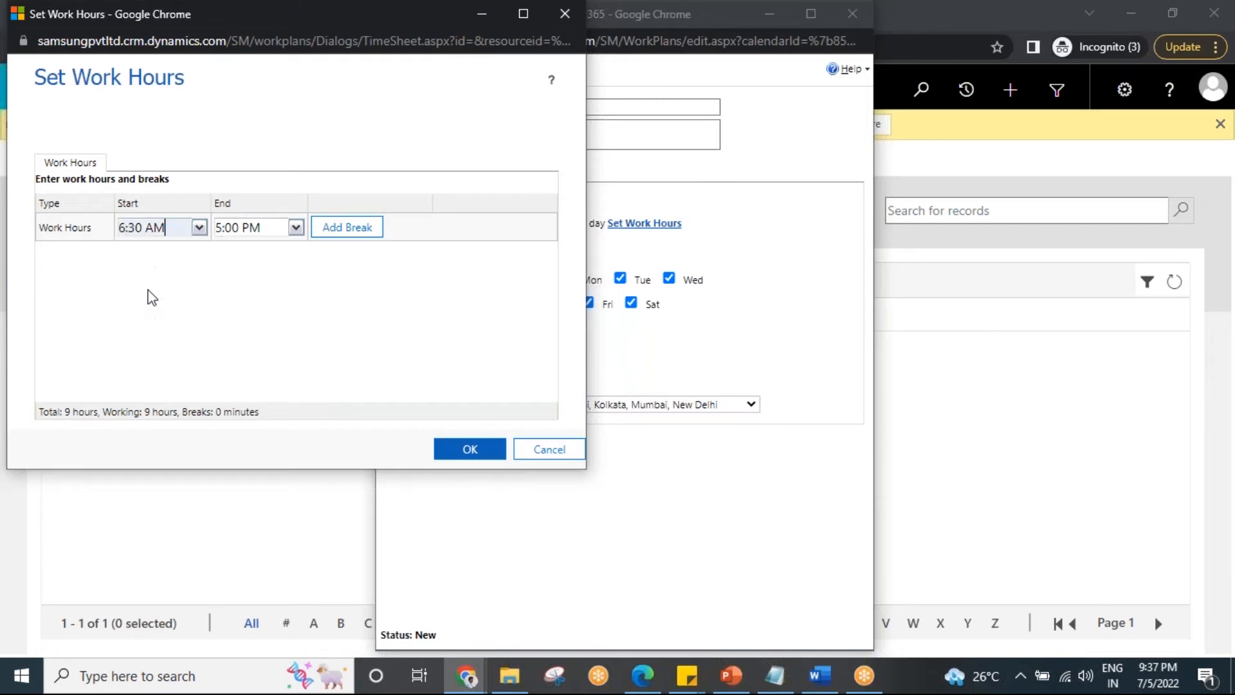
{"action": "left_click", "coordinate": [296, 228]}
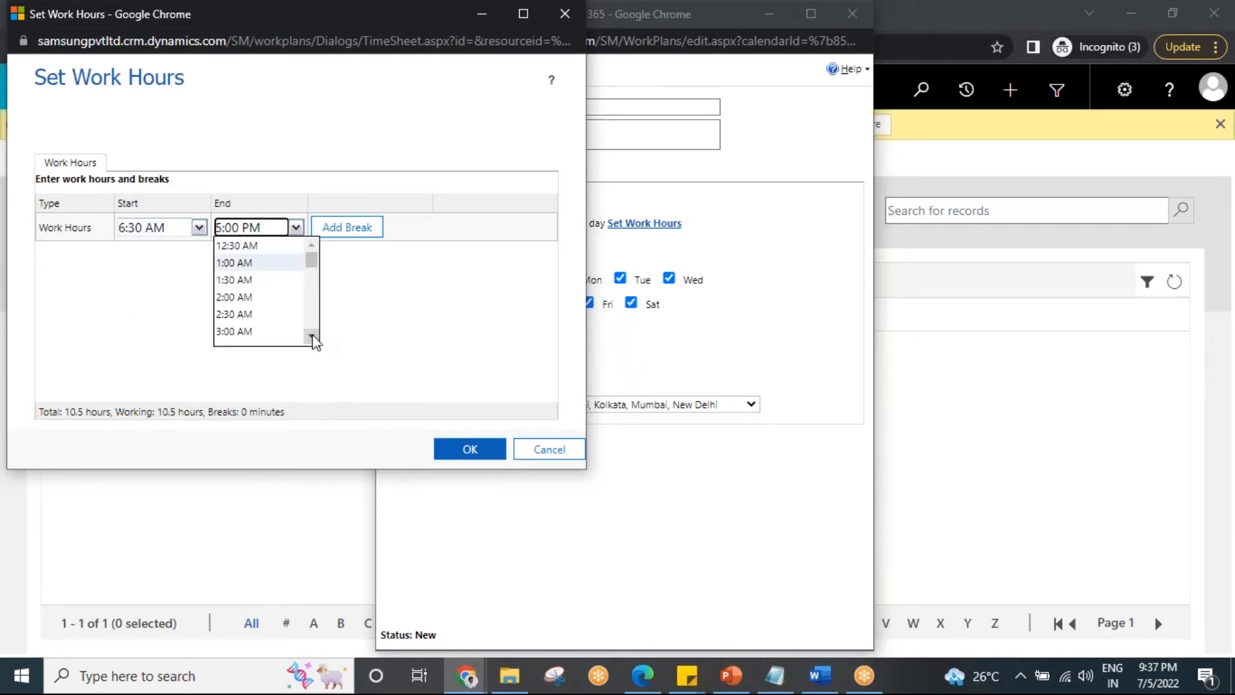
{"action": "scroll", "coordinate": [312, 339], "scroll_direction": "down", "scroll_amount": 5}
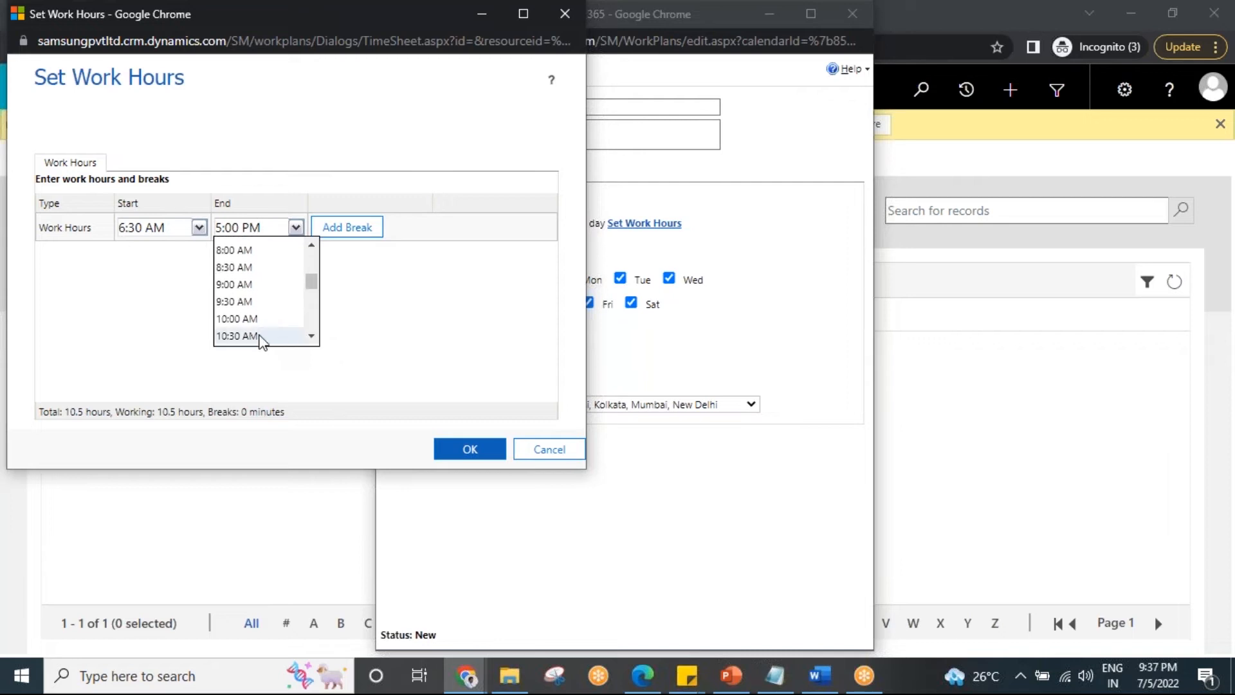
{"action": "scroll", "coordinate": [312, 339], "scroll_direction": "down", "scroll_amount": 2}
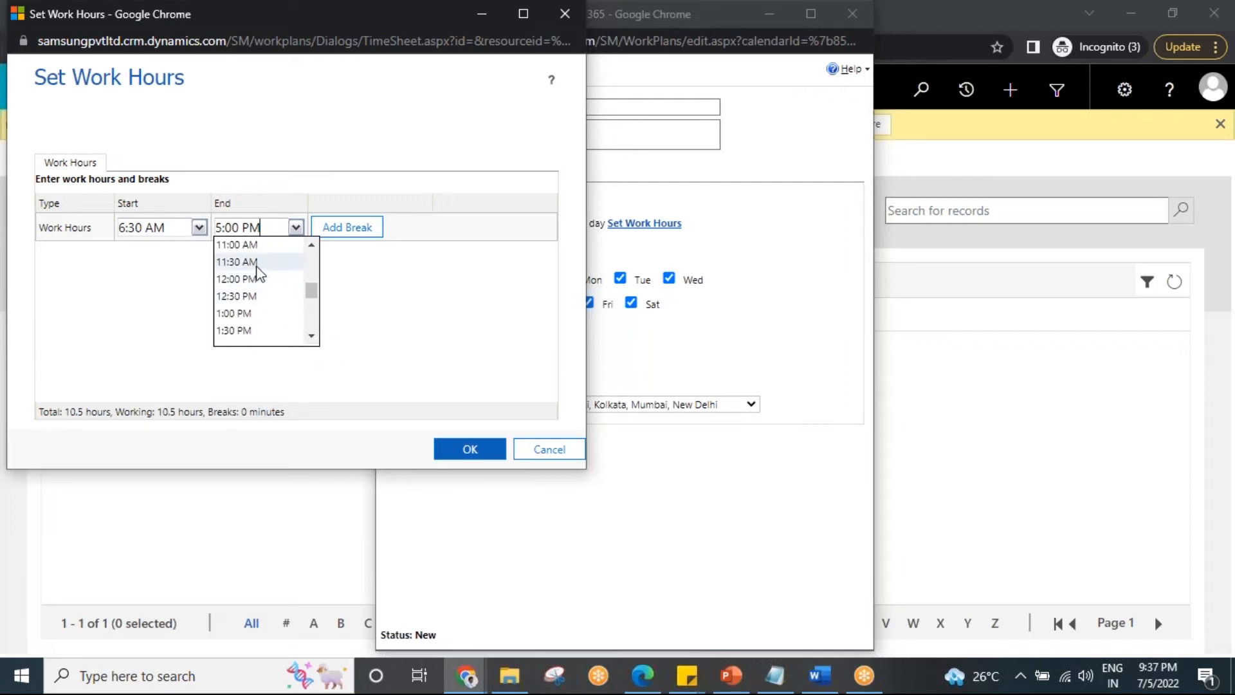
{"action": "left_click", "coordinate": [257, 263]}
Add three breaks to the work hours, starting at 9:00 AM, 10:30 AM and 11:00 AM.
{"action": "left_click", "coordinate": [341, 238]}
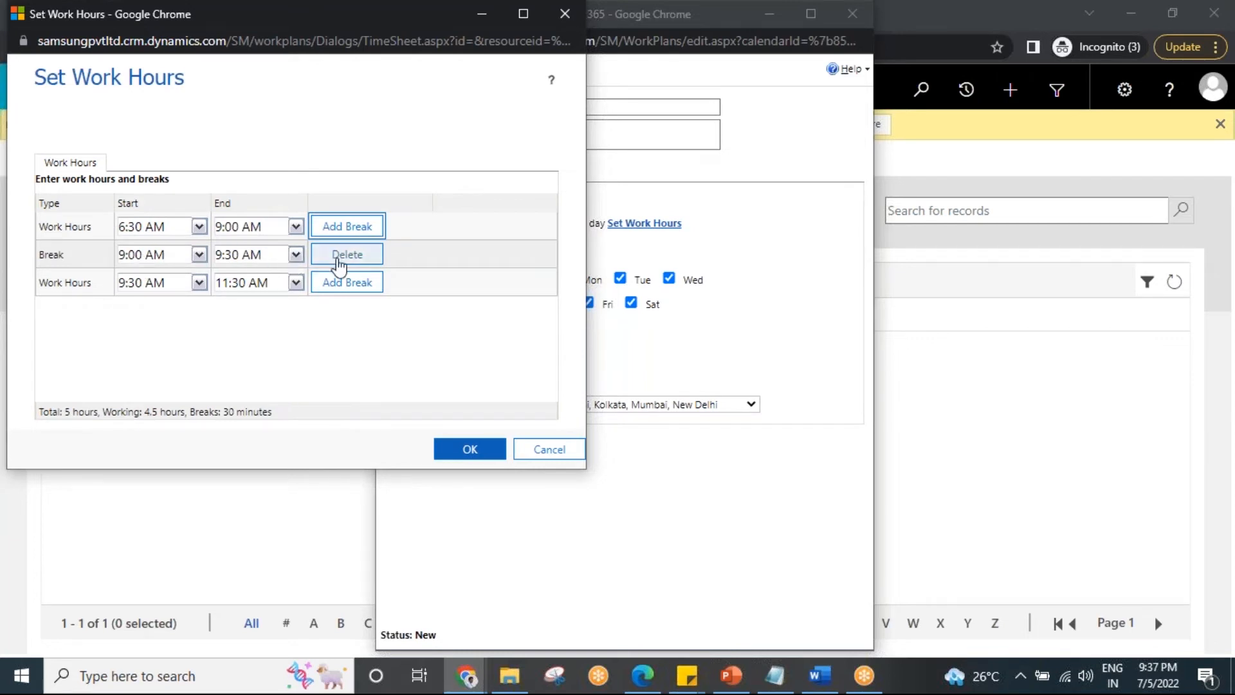
{"action": "left_click", "coordinate": [349, 287]}
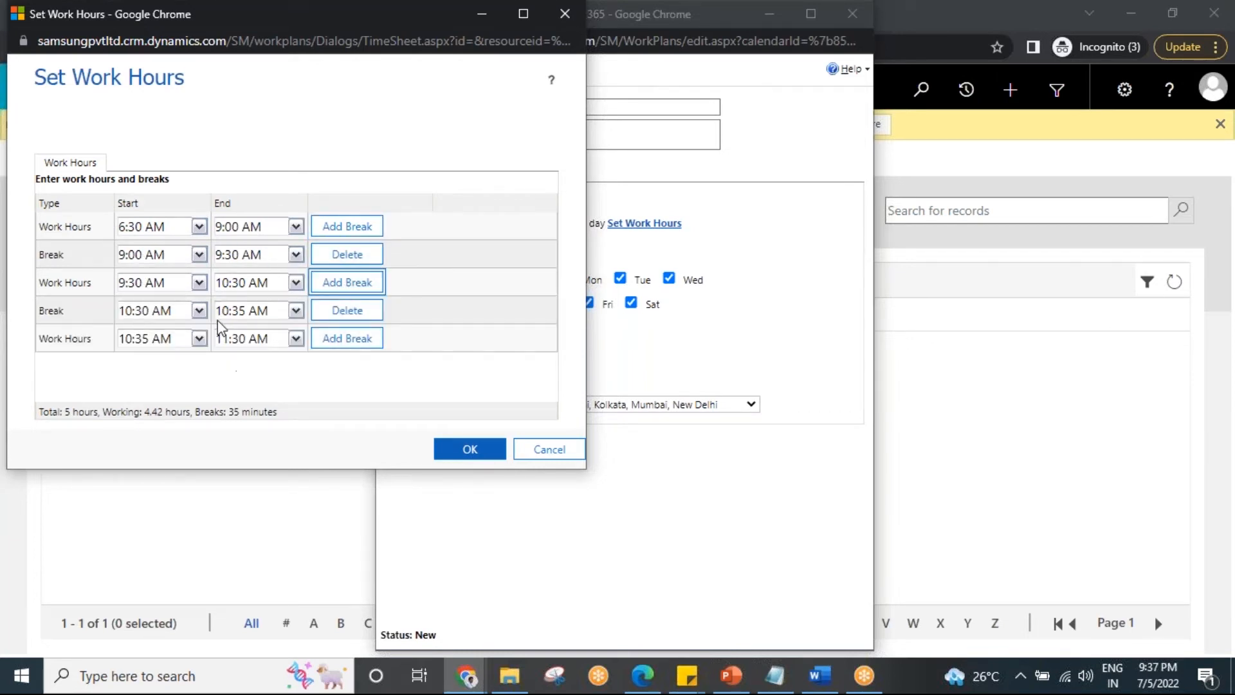
{"action": "left_click", "coordinate": [347, 342]}
{"action": "scroll", "coordinate": [403, 325], "scroll_direction": "down", "scroll_amount": 1}
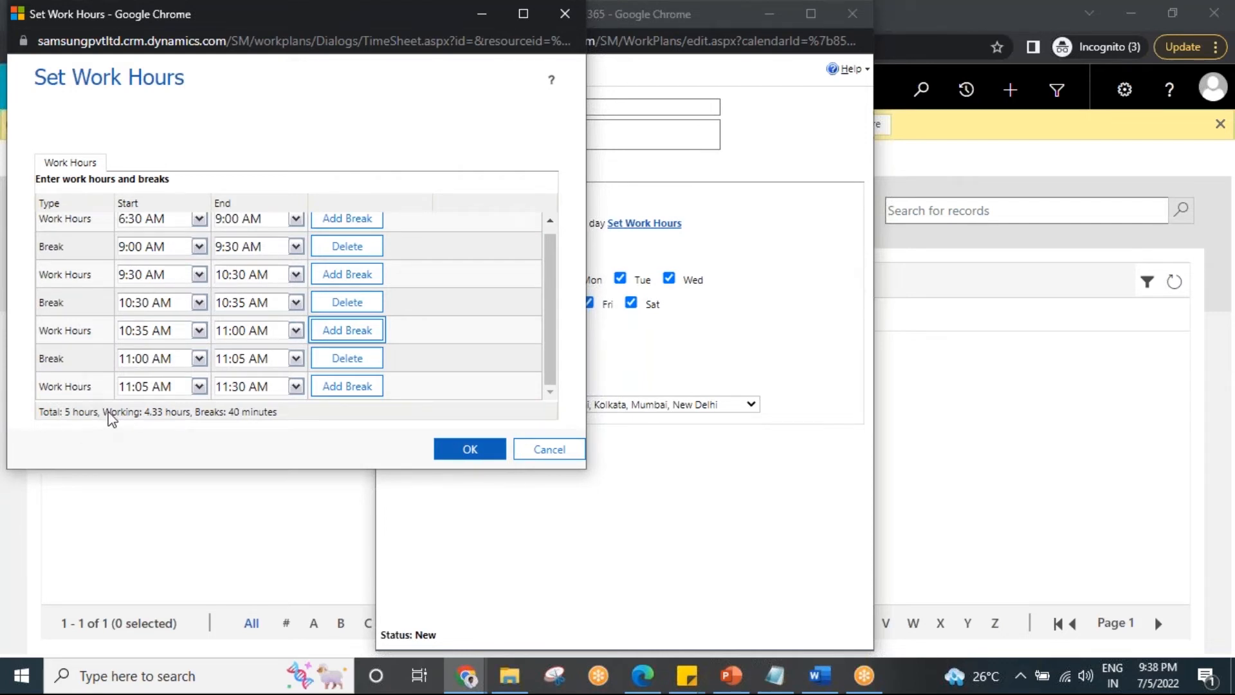
{"action": "scroll", "coordinate": [334, 302], "scroll_direction": "up", "scroll_amount": 1}
{"action": "scroll", "coordinate": [335, 326], "scroll_direction": "down", "scroll_amount": 1}
Set the last work period to end at 11:30 PM and apply the work hours to the schedule.
{"action": "left_click", "coordinate": [294, 387]}
{"action": "scroll", "coordinate": [281, 386], "scroll_direction": "down", "scroll_amount": 14}
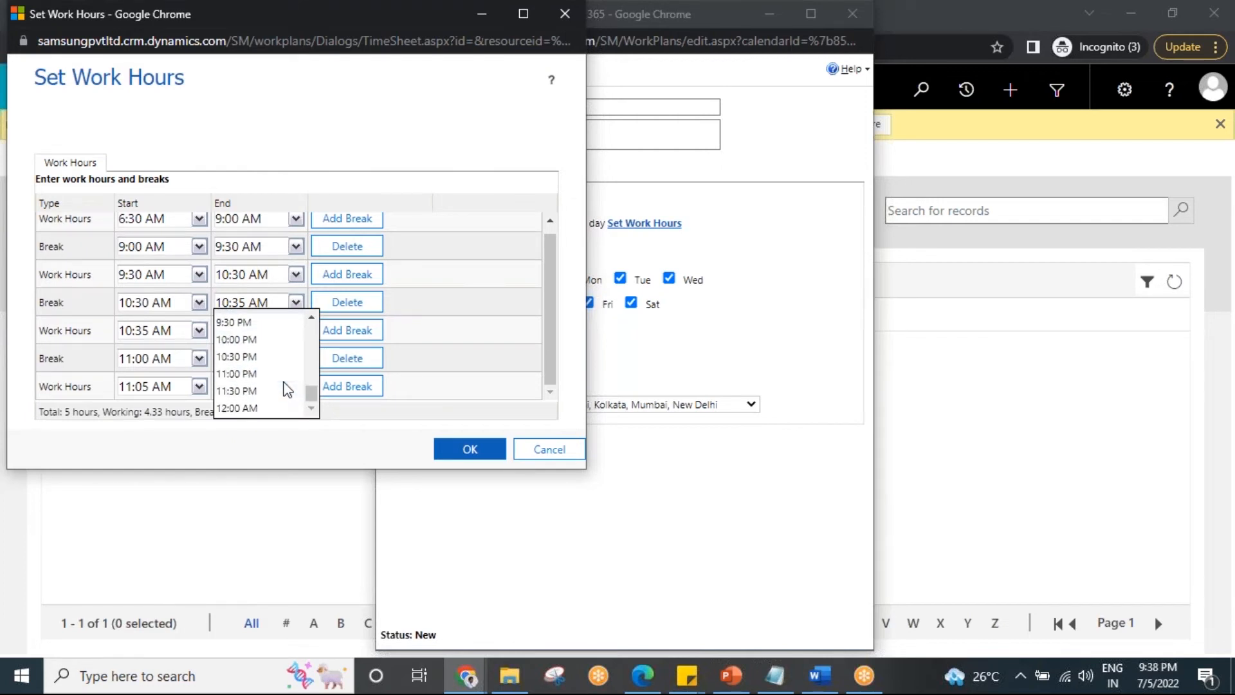
{"action": "left_click", "coordinate": [271, 391]}
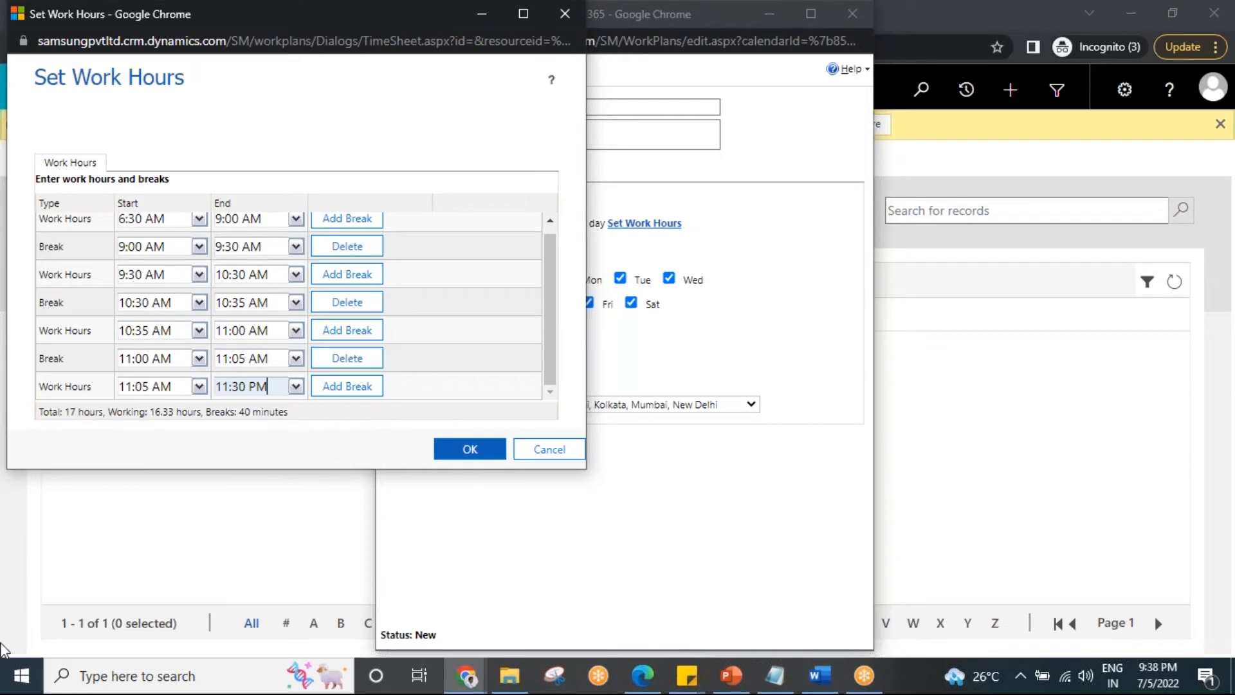
{"action": "scroll", "coordinate": [360, 310], "scroll_direction": "up", "scroll_amount": 1}
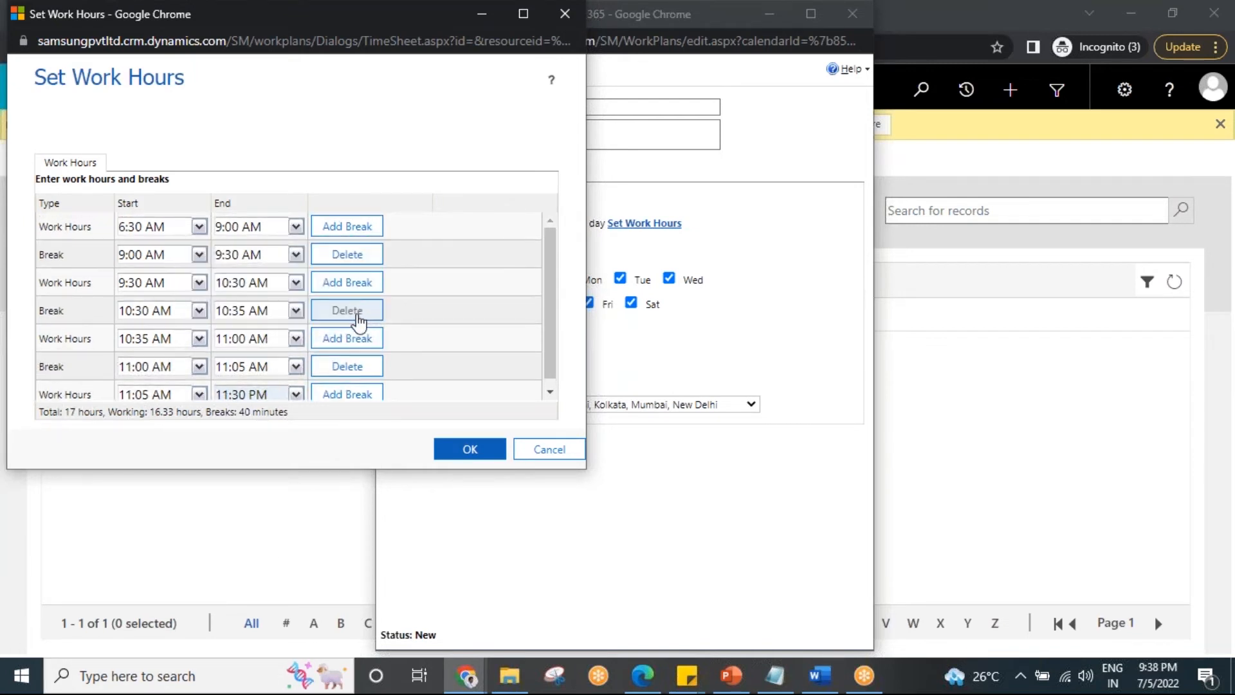
{"action": "scroll", "coordinate": [330, 402], "scroll_direction": "down", "scroll_amount": 1}
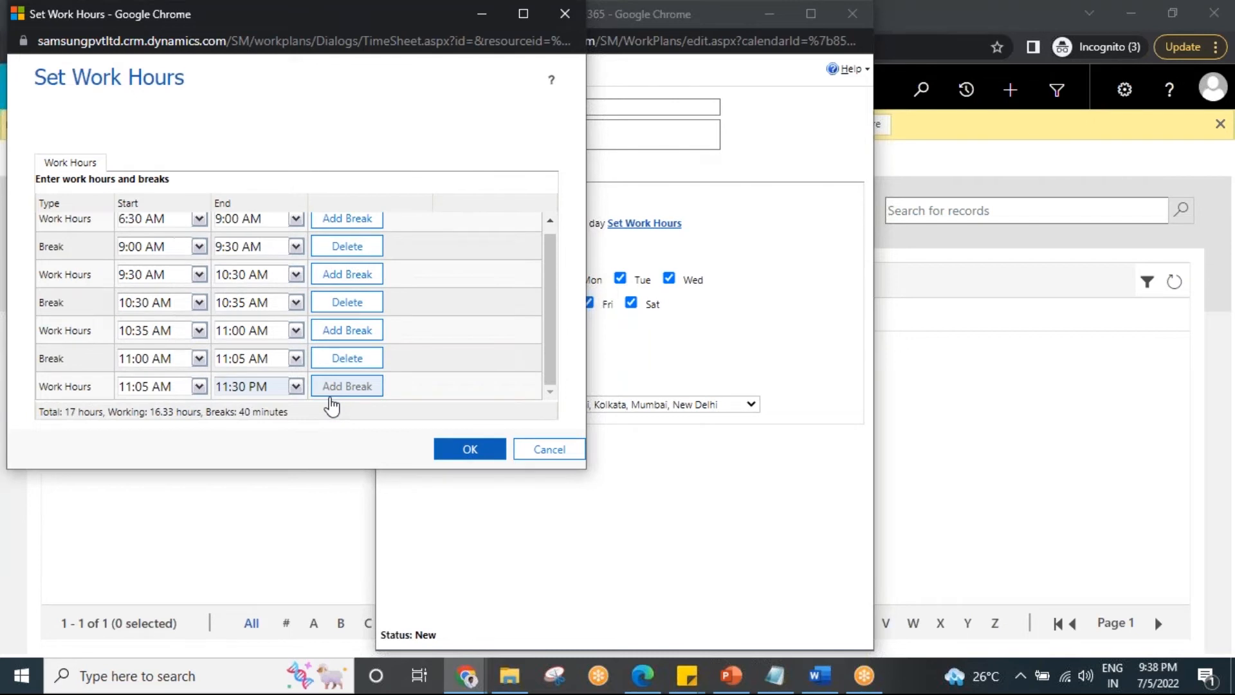
{"action": "left_click", "coordinate": [477, 453]}
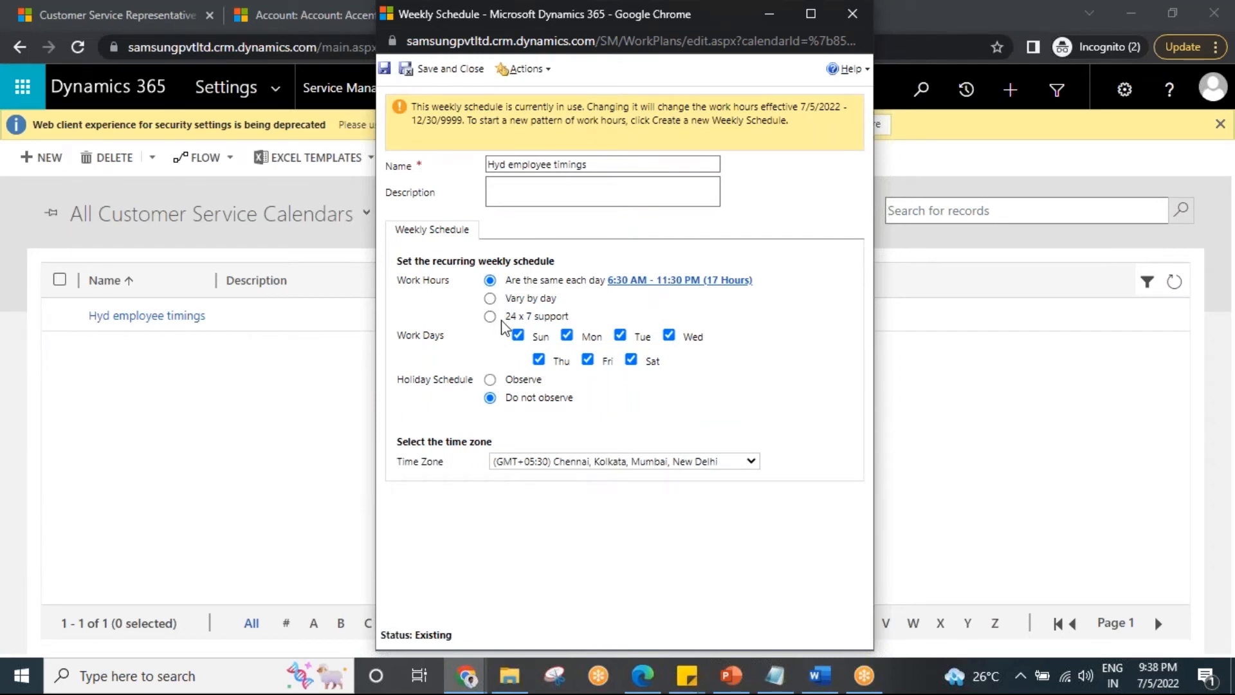
Switch the schedule to 24 x 7 support, have it observe the Hyd holiday list, and save and close it.
{"action": "left_click", "coordinate": [490, 316]}
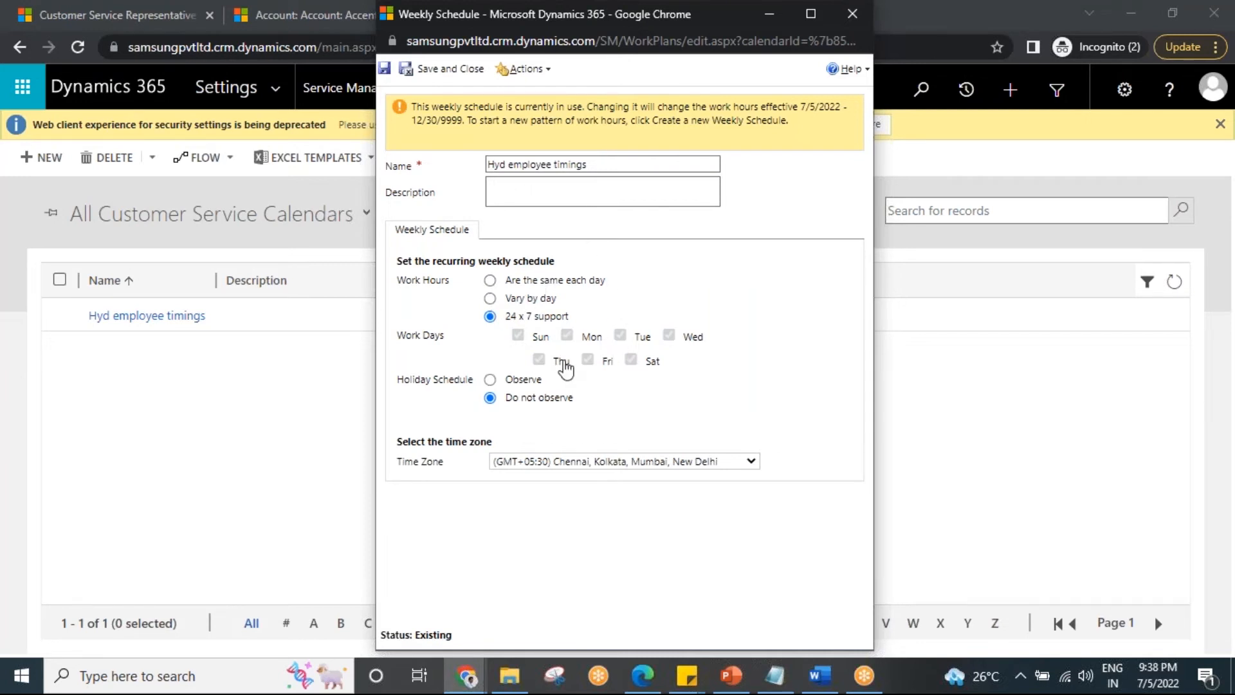
{"action": "left_click", "coordinate": [490, 380]}
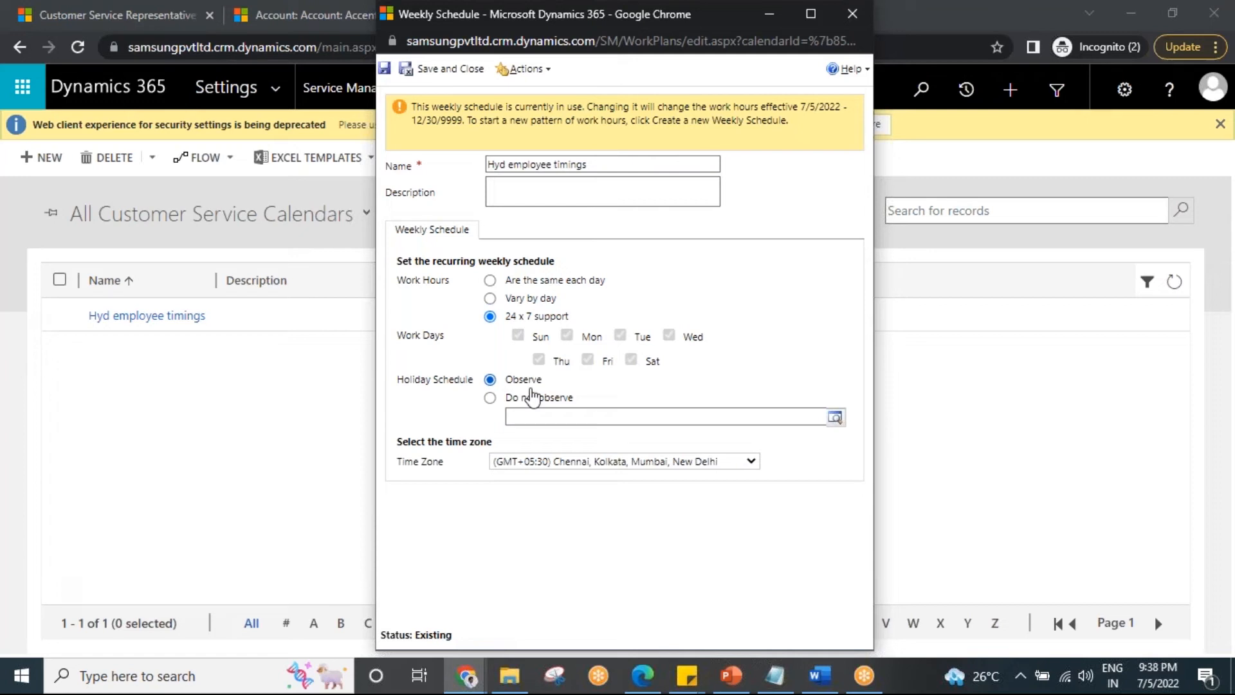
{"action": "left_click", "coordinate": [835, 418]}
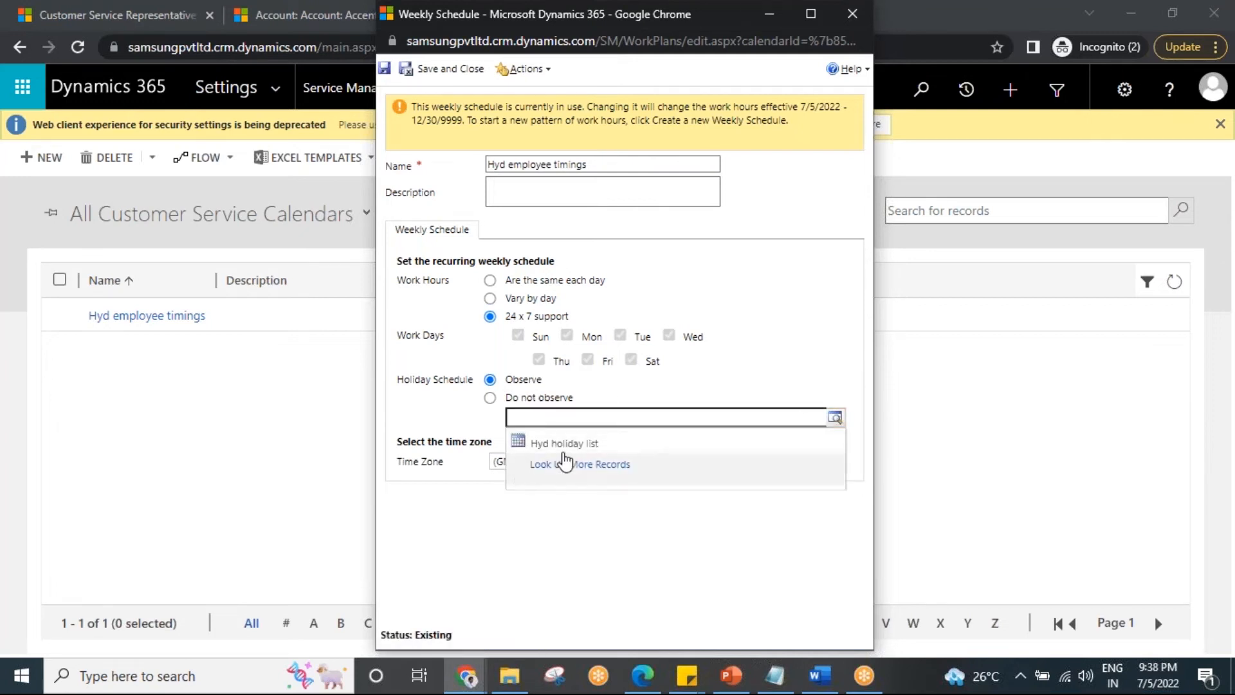
{"action": "left_click", "coordinate": [614, 445]}
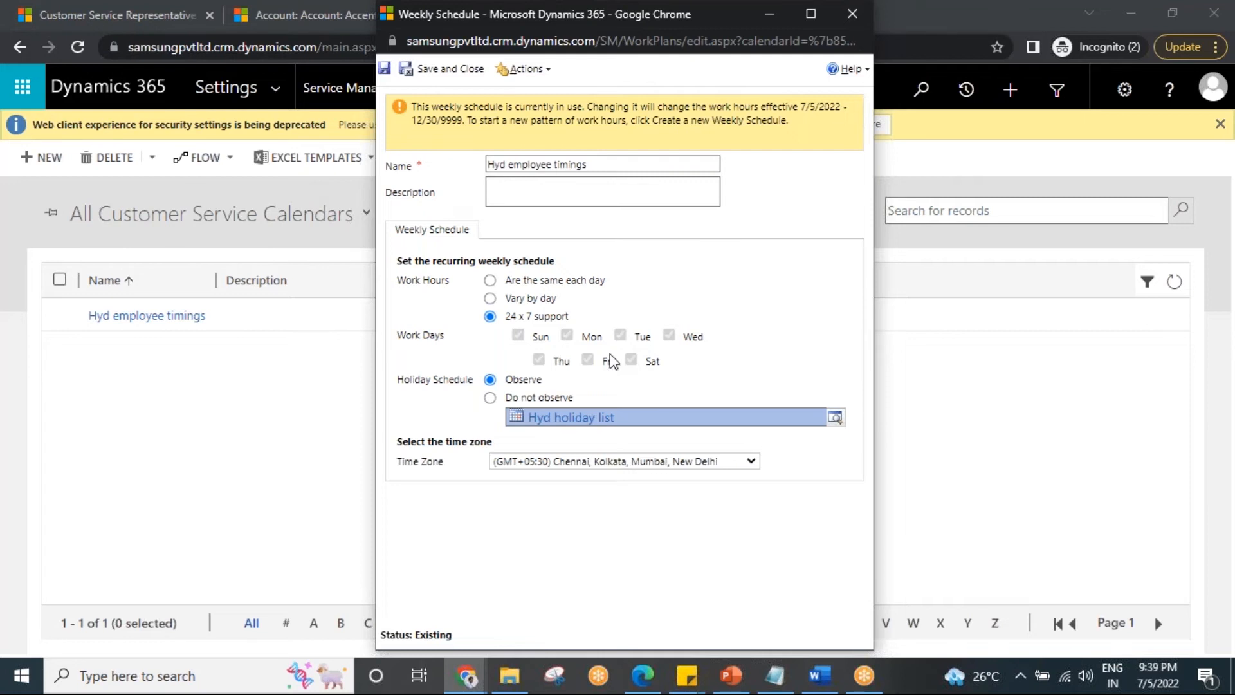
{"action": "left_click", "coordinate": [449, 69]}
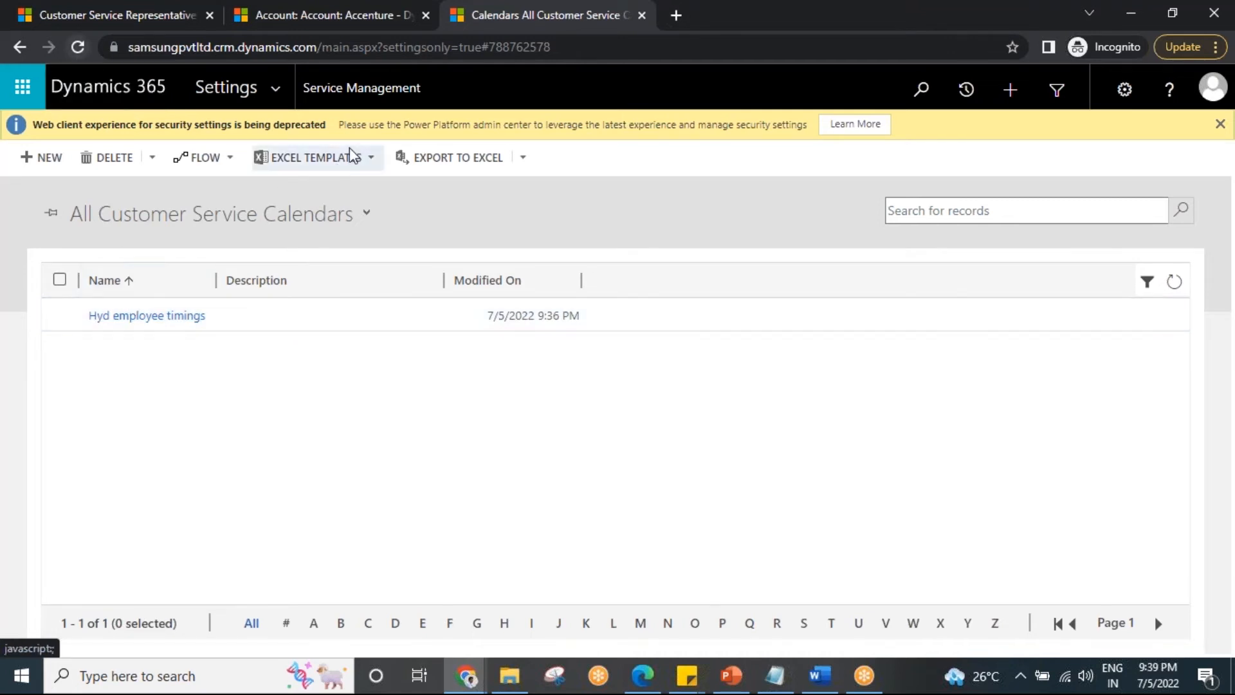
Return to the Service Management settings and open the Service Level Agreements list.
{"action": "left_click", "coordinate": [235, 87]}
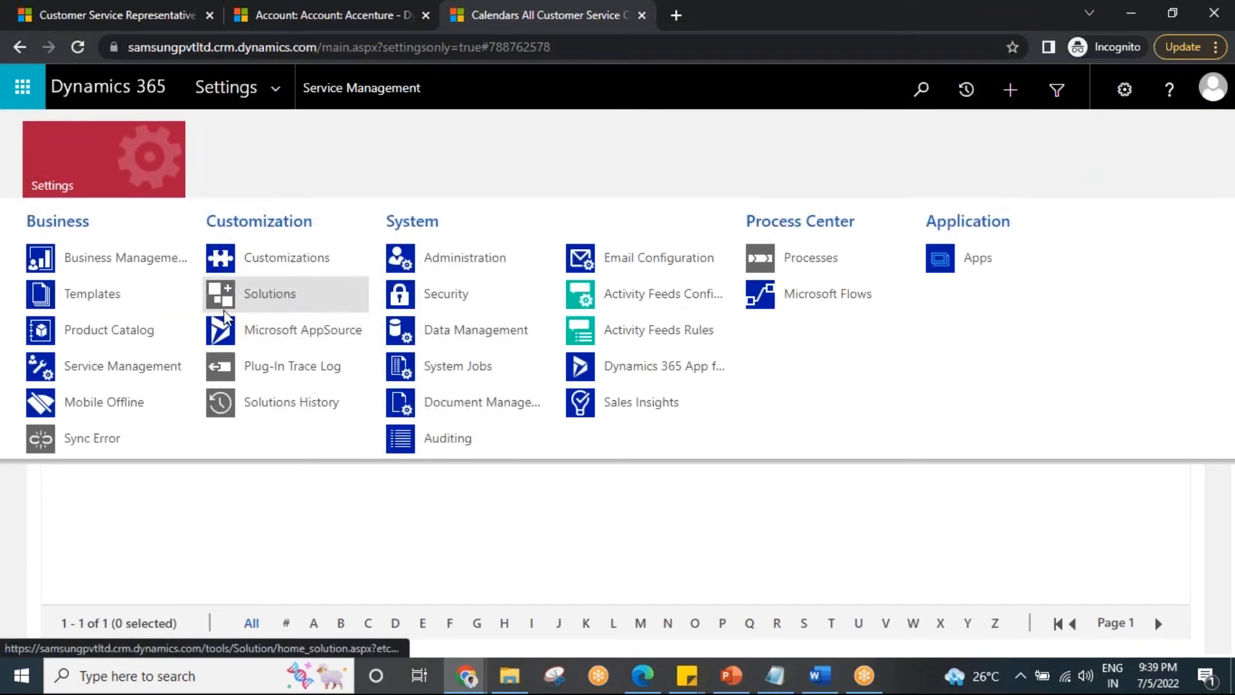
{"action": "left_click", "coordinate": [143, 371]}
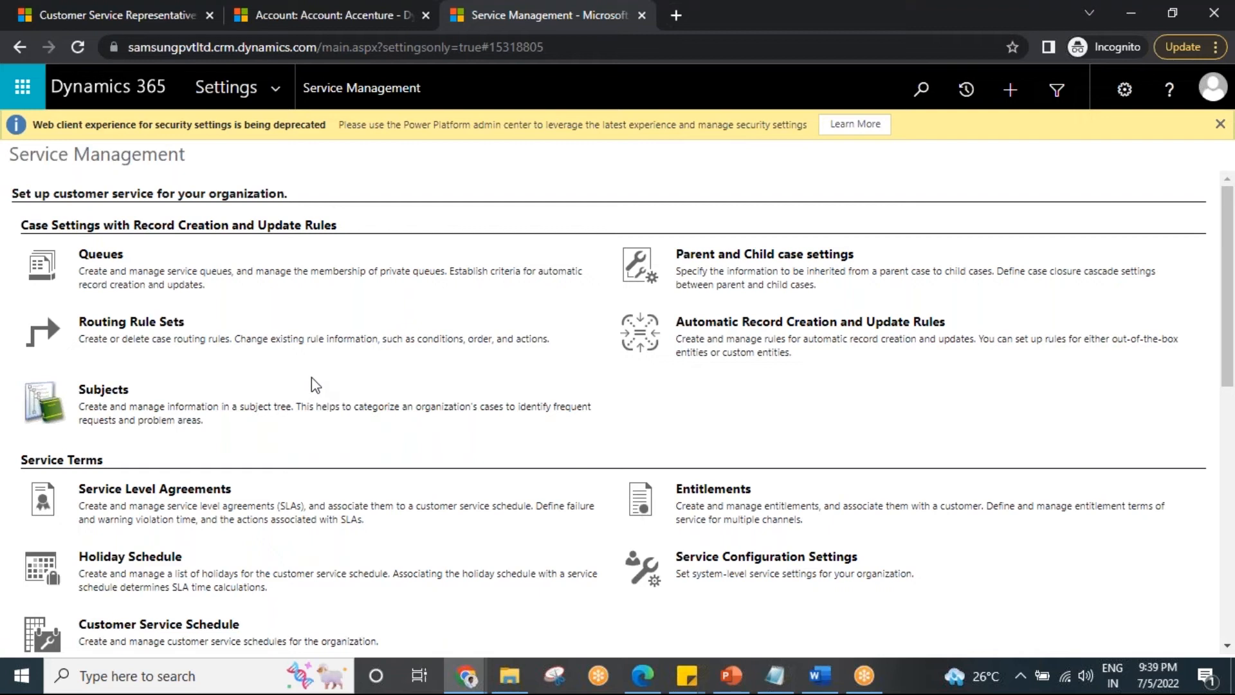
{"action": "scroll", "coordinate": [218, 556], "scroll_direction": "down", "scroll_amount": 1}
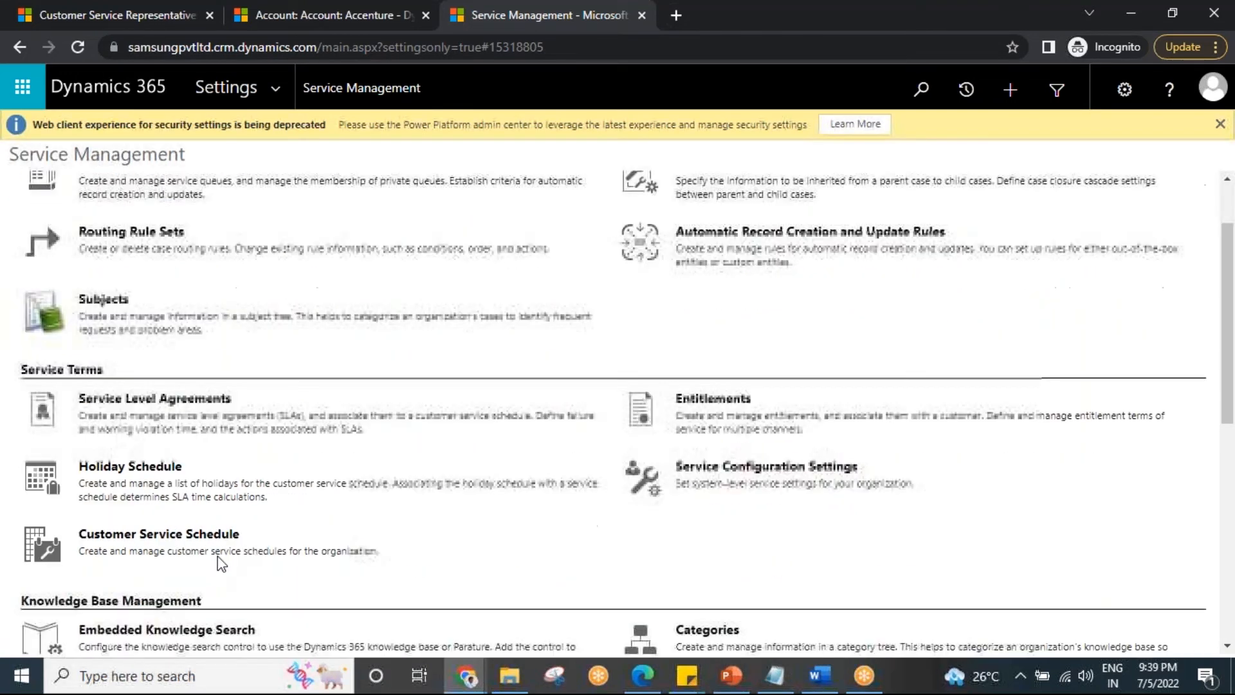
{"action": "left_click", "coordinate": [168, 400]}
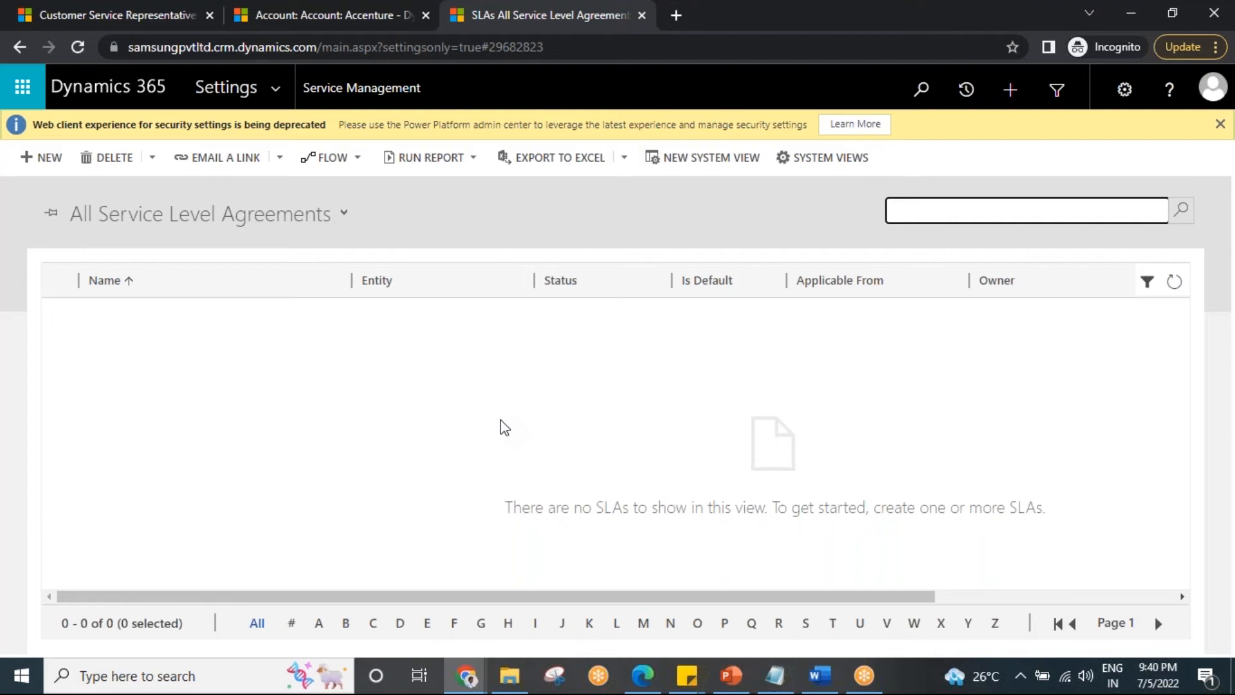
Go to the Customer Service dashboard's browser tab, open the Cases list and start a new case.
{"action": "left_click", "coordinate": [154, 5]}
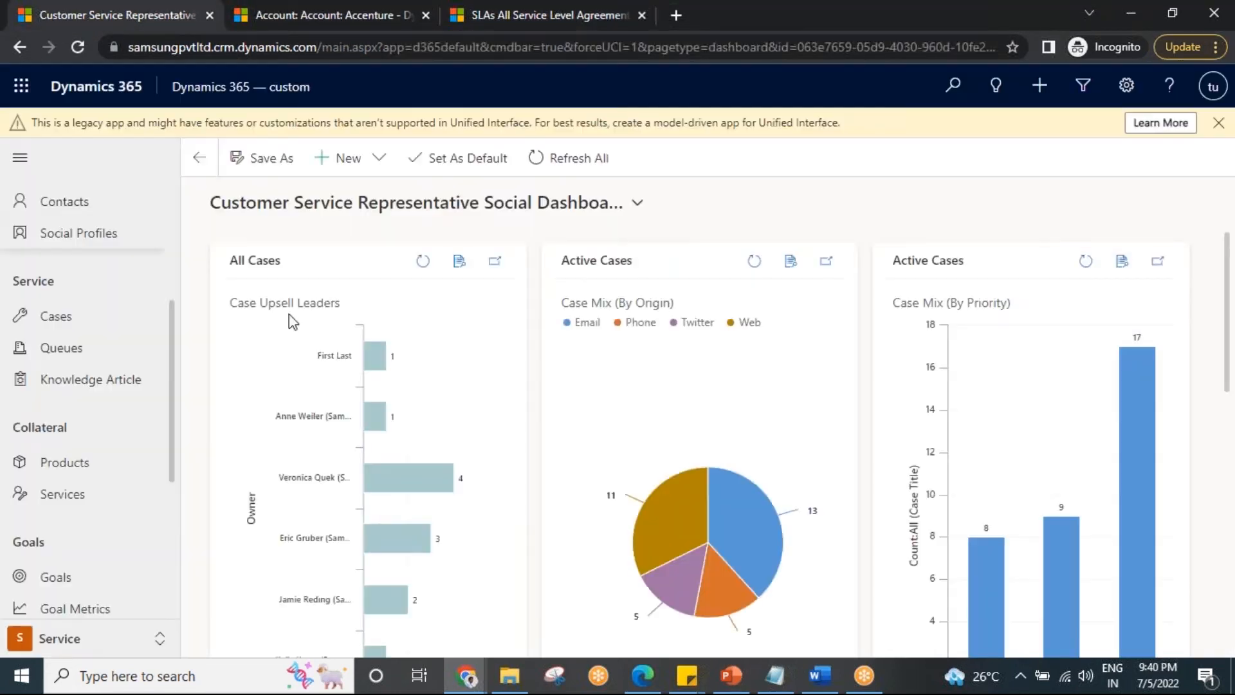
{"action": "scroll", "coordinate": [127, 474], "scroll_direction": "down", "scroll_amount": 5}
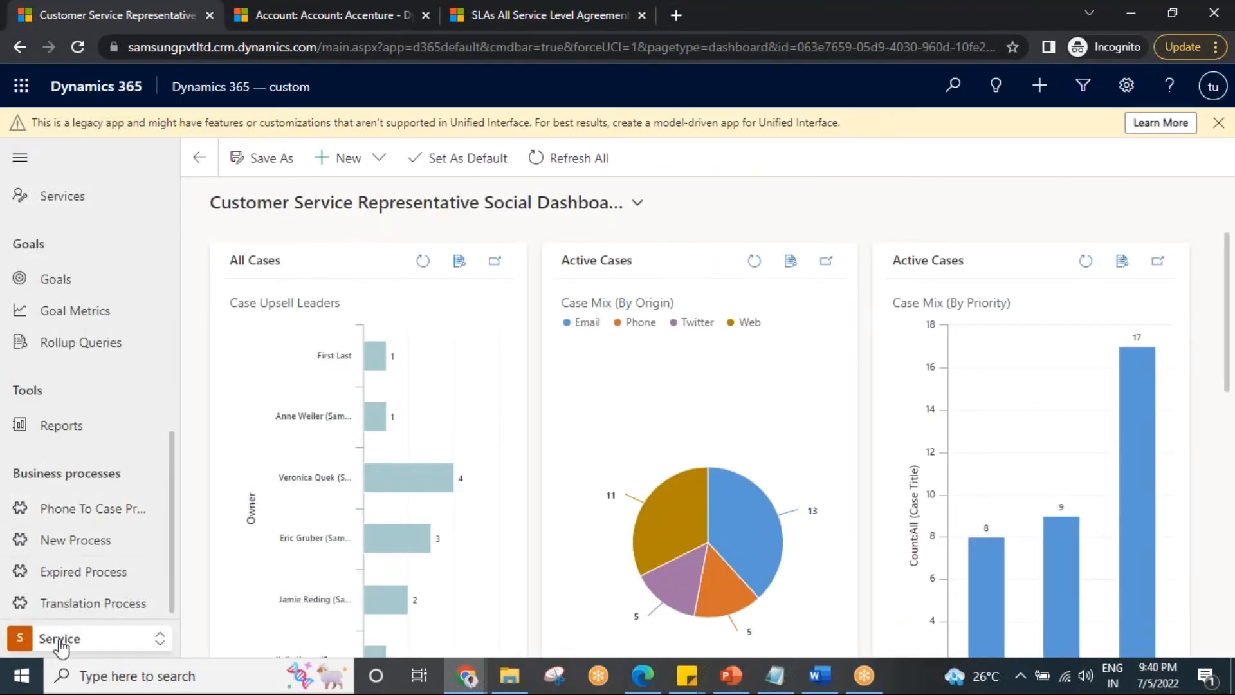
{"action": "scroll", "coordinate": [96, 474], "scroll_direction": "up", "scroll_amount": 3}
{"action": "scroll", "coordinate": [115, 514], "scroll_direction": "down", "scroll_amount": 3}
{"action": "scroll", "coordinate": [114, 539], "scroll_direction": "up", "scroll_amount": 6}
{"action": "left_click", "coordinate": [85, 476]}
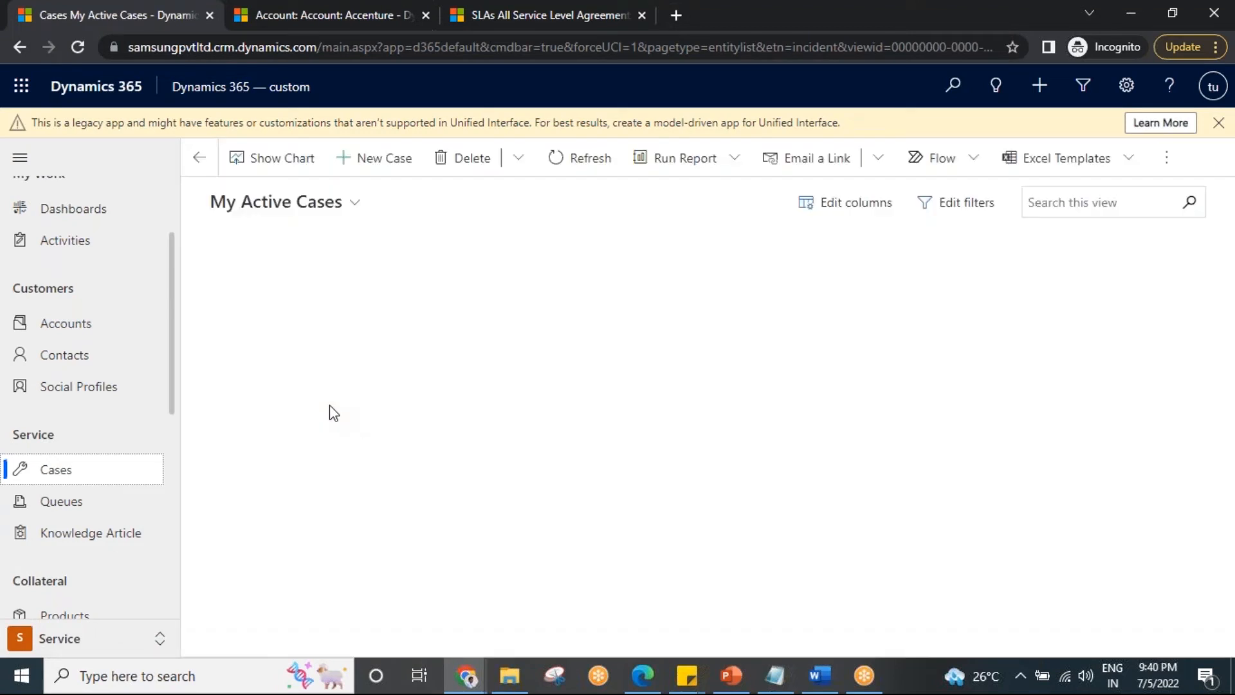
{"action": "left_click", "coordinate": [373, 177]}
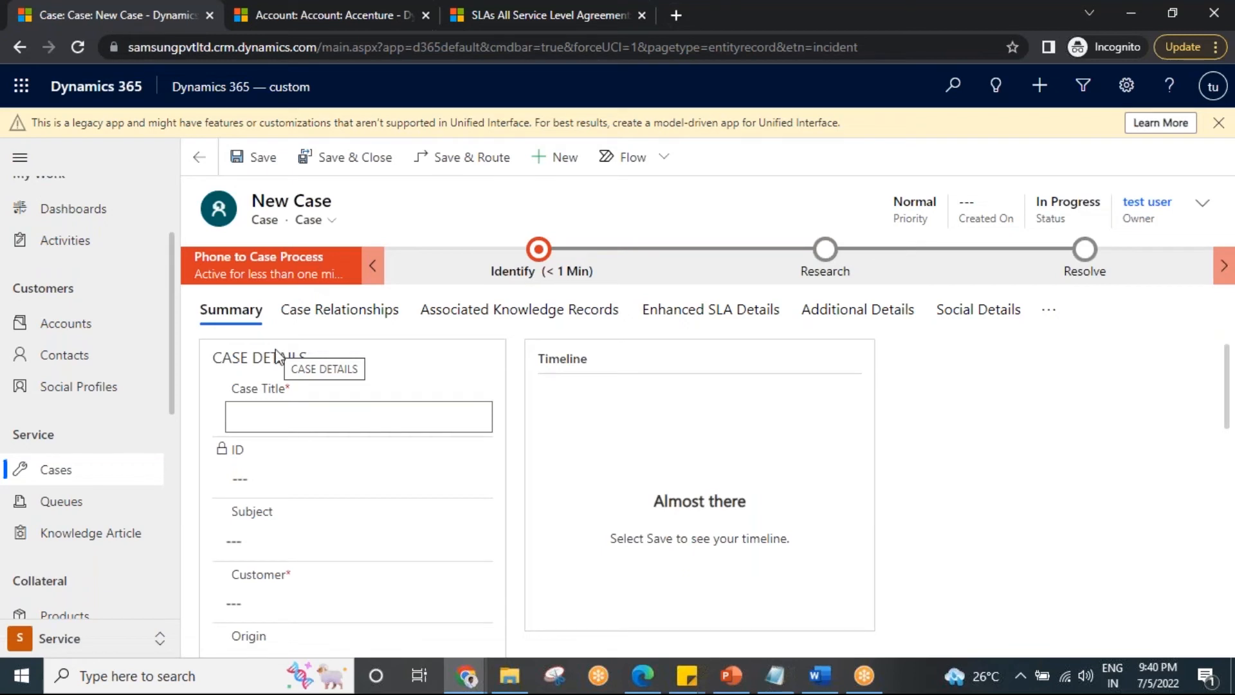
Title the new case "Washing machine not working".
{"action": "type", "text": "Wa"}
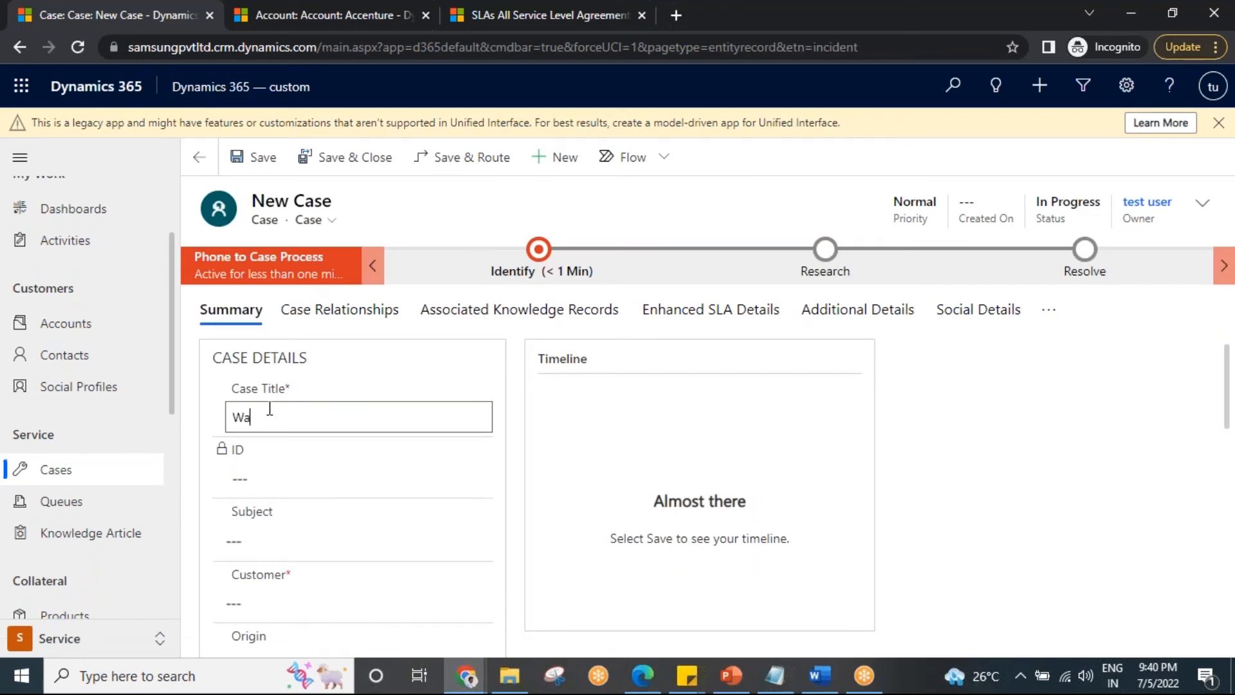
{"action": "type", "text": "shing machine not working"}
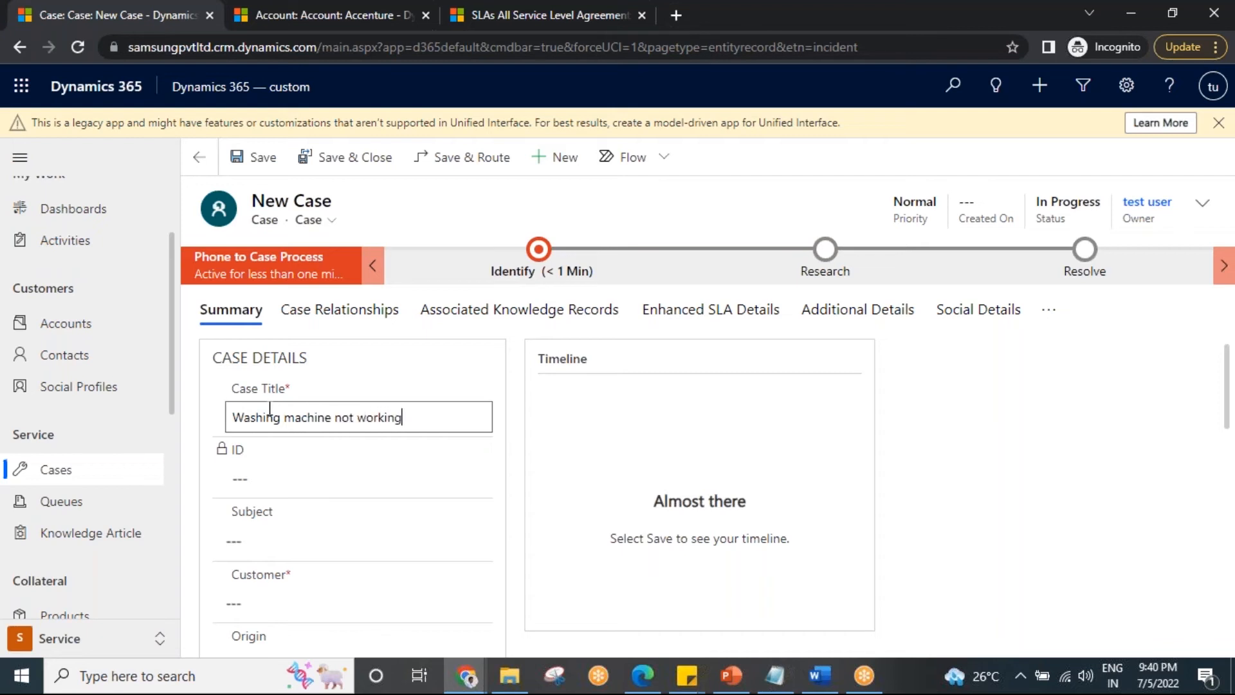
Set the new case's customer to the account A Datum Integration.
{"action": "scroll", "coordinate": [411, 469], "scroll_direction": "down", "scroll_amount": 1}
{"action": "left_click", "coordinate": [264, 516]}
{"action": "left_click", "coordinate": [473, 517]}
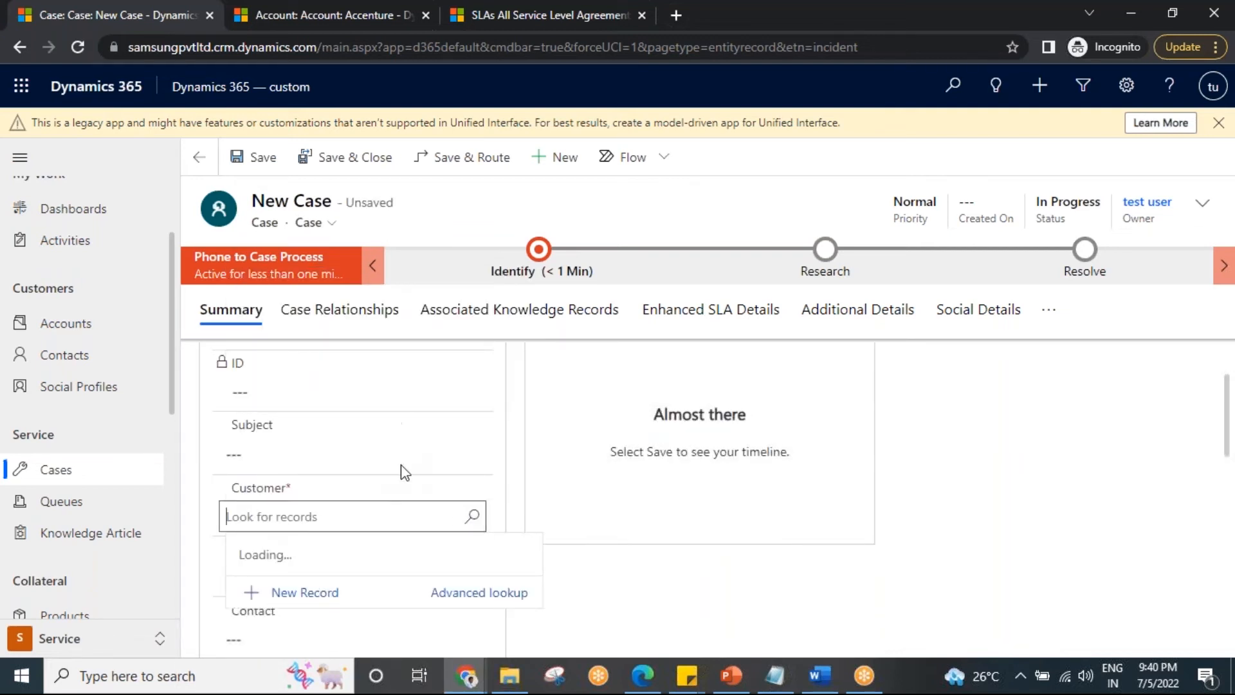
{"action": "left_click", "coordinate": [475, 520]}
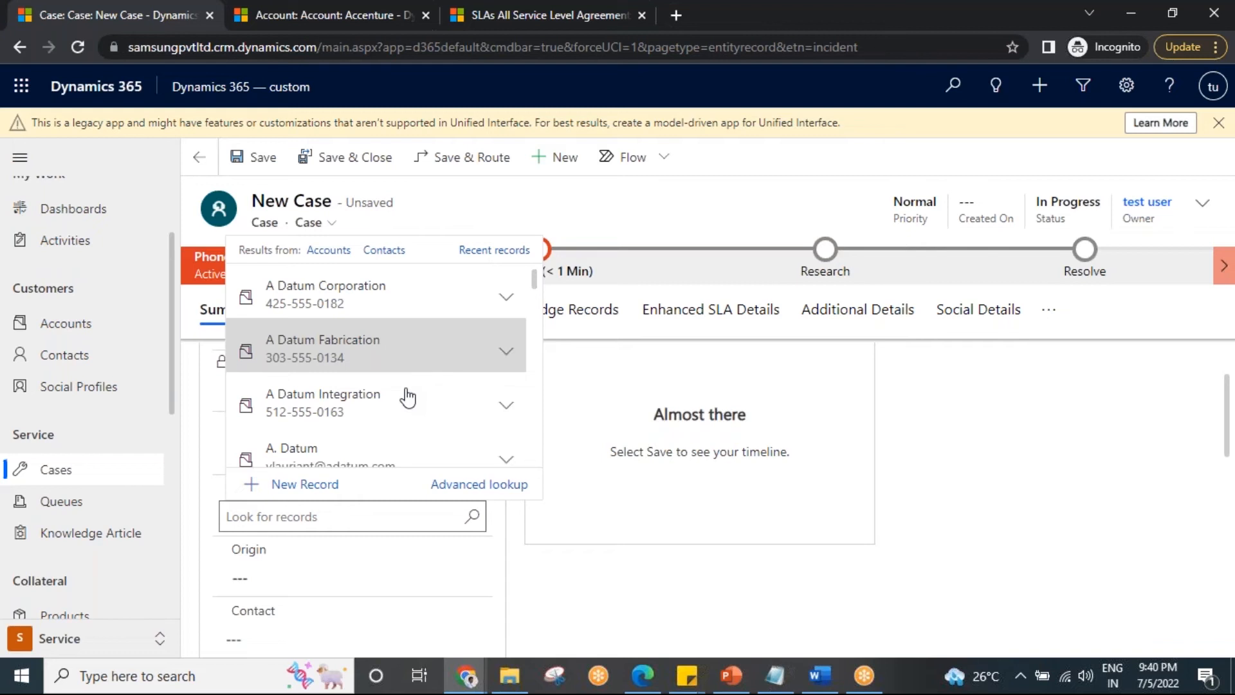
{"action": "left_click", "coordinate": [389, 401]}
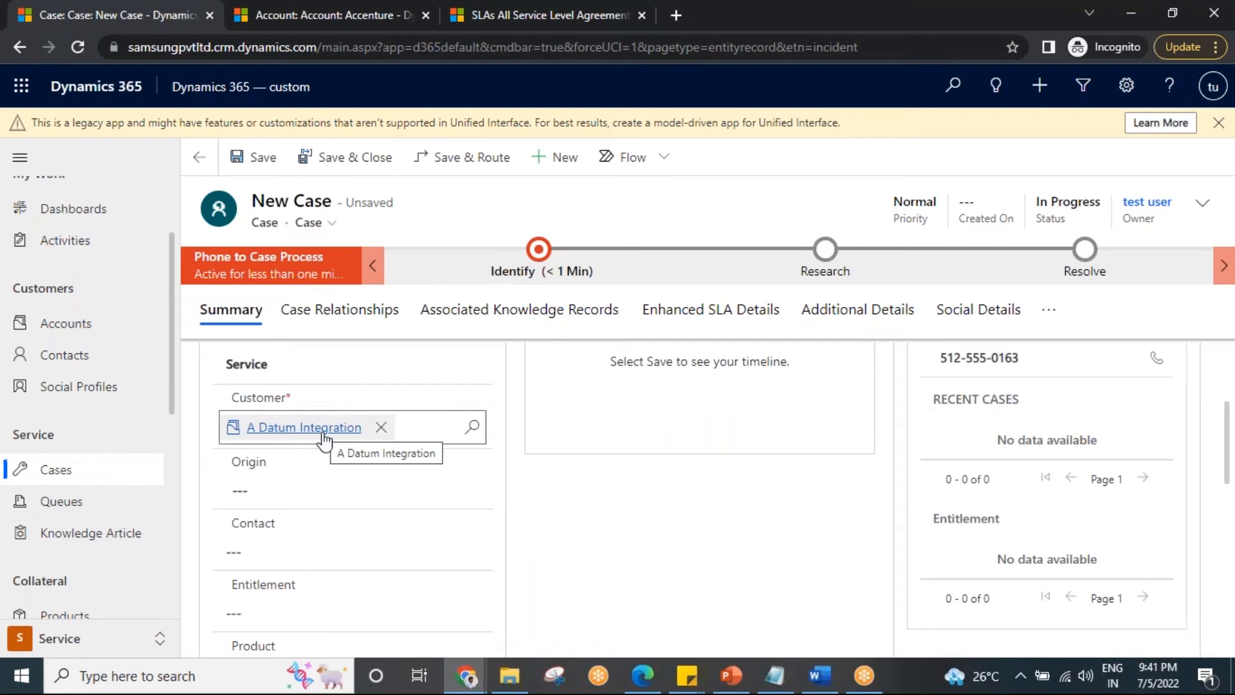
Switch to Notepad and add the line "Warranty ----Entilement" below the SLA note.
{"action": "left_click", "coordinate": [775, 675]}
{"action": "left_click", "coordinate": [320, 509]}
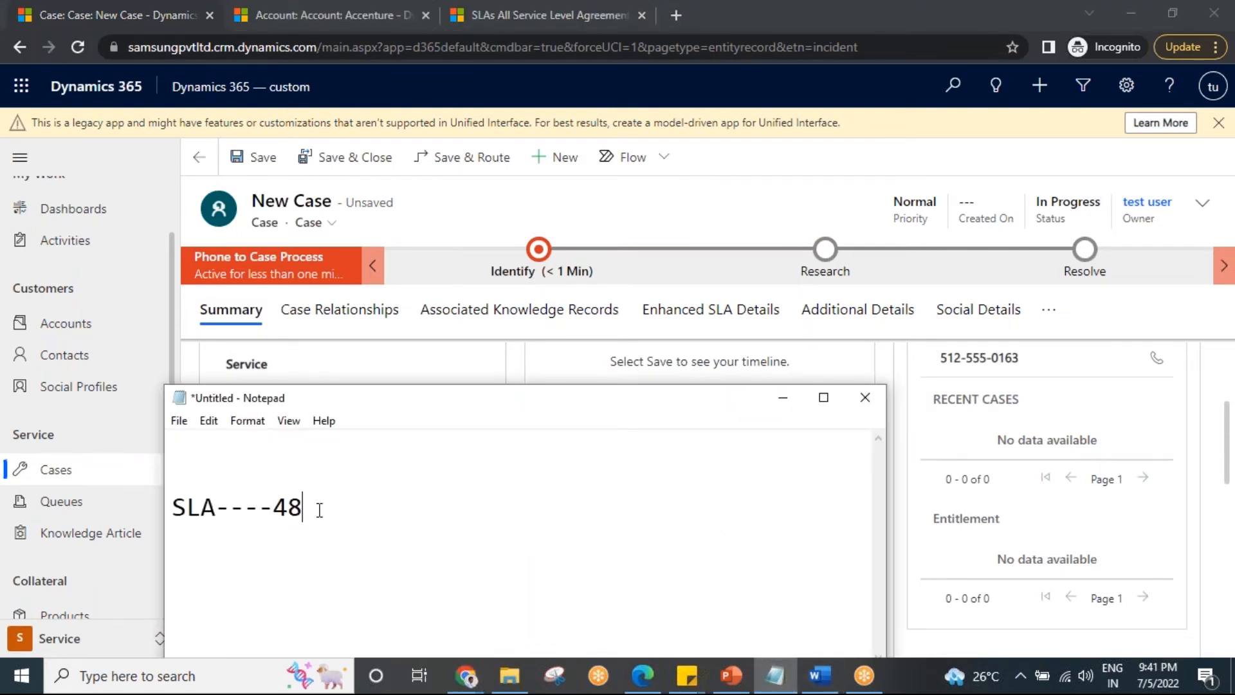
{"action": "key", "text": "Return"}
{"action": "key", "text": "Return"}
{"action": "type", "text": "Warranty ----"}
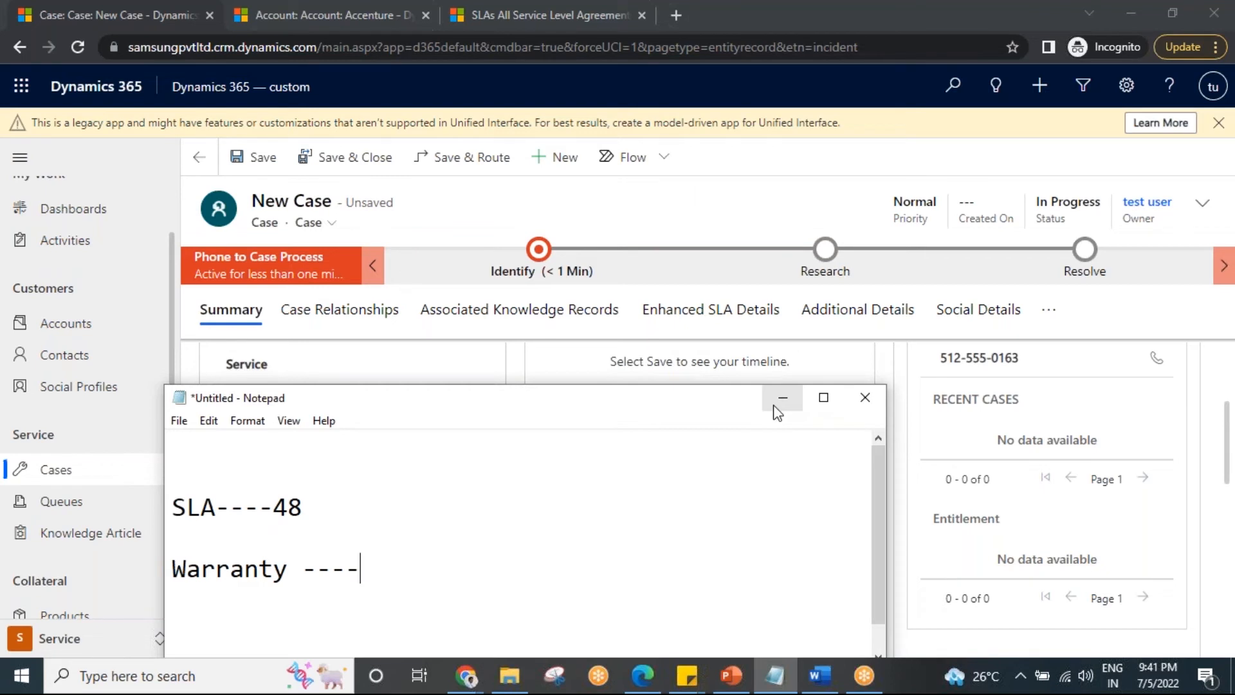
{"action": "type", "text": "Entilement"}
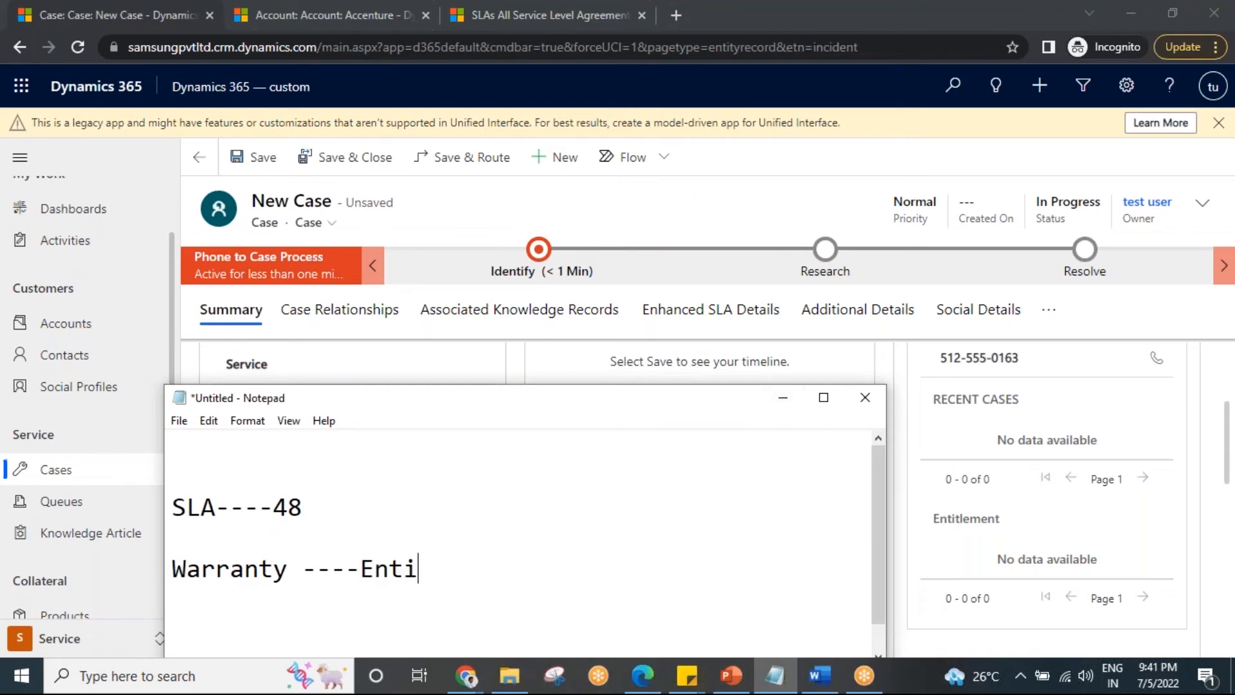
Correct the warranty line in Notepad to read "Warranty ----Entitlement cards" and return to the new case.
{"action": "key", "text": "BackSpace"}
{"action": "key", "text": "BackSpace"}
{"action": "key", "text": "BackSpace"}
{"action": "key", "text": "BackSpace"}
{"action": "key", "text": "BackSpace"}
{"action": "key", "text": "BackSpace"}
{"action": "type", "text": "tlement cards"}
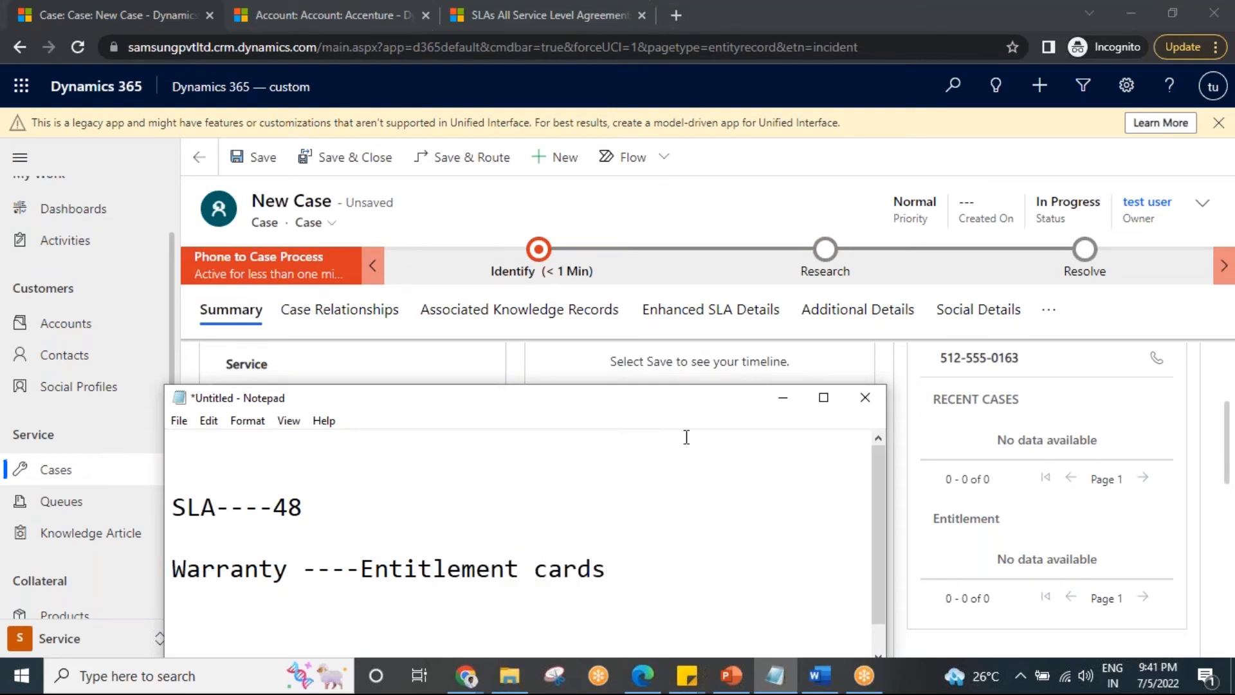
{"action": "left_click", "coordinate": [783, 397]}
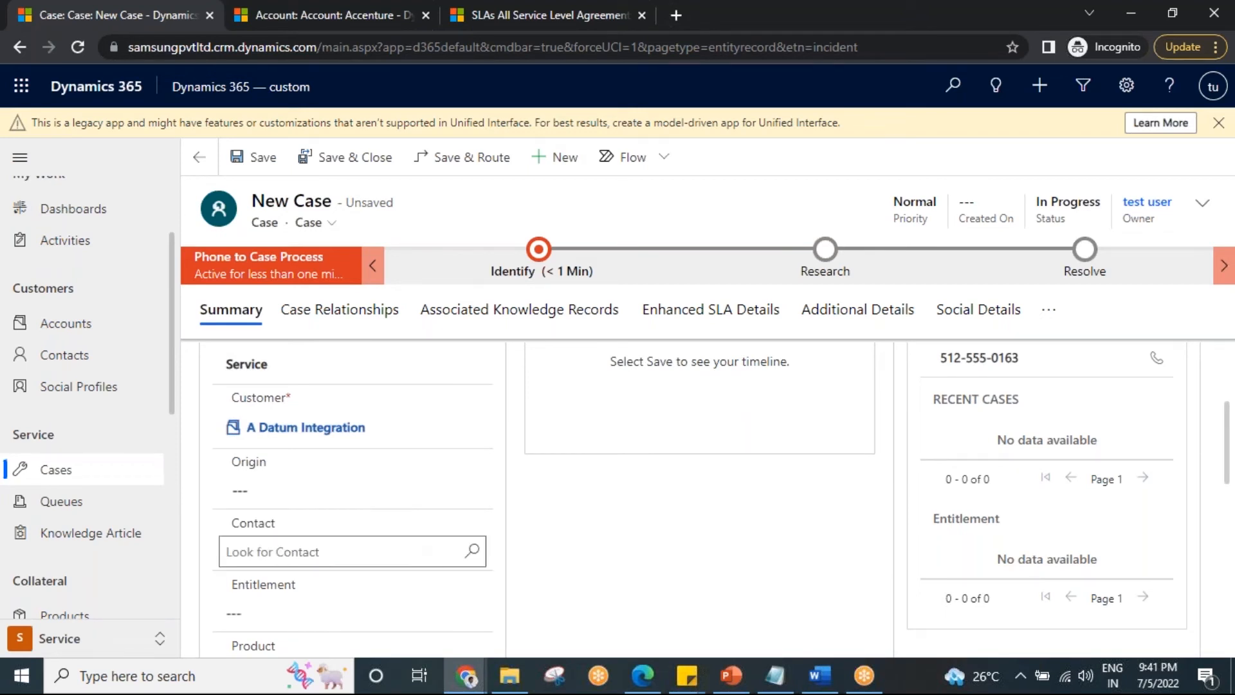
Look up the available records for the new case's Entitlement field and save the case.
{"action": "scroll", "coordinate": [392, 540], "scroll_direction": "down", "scroll_amount": 3}
{"action": "scroll", "coordinate": [373, 537], "scroll_direction": "up", "scroll_amount": 1}
{"action": "scroll", "coordinate": [334, 514], "scroll_direction": "up", "scroll_amount": 2}
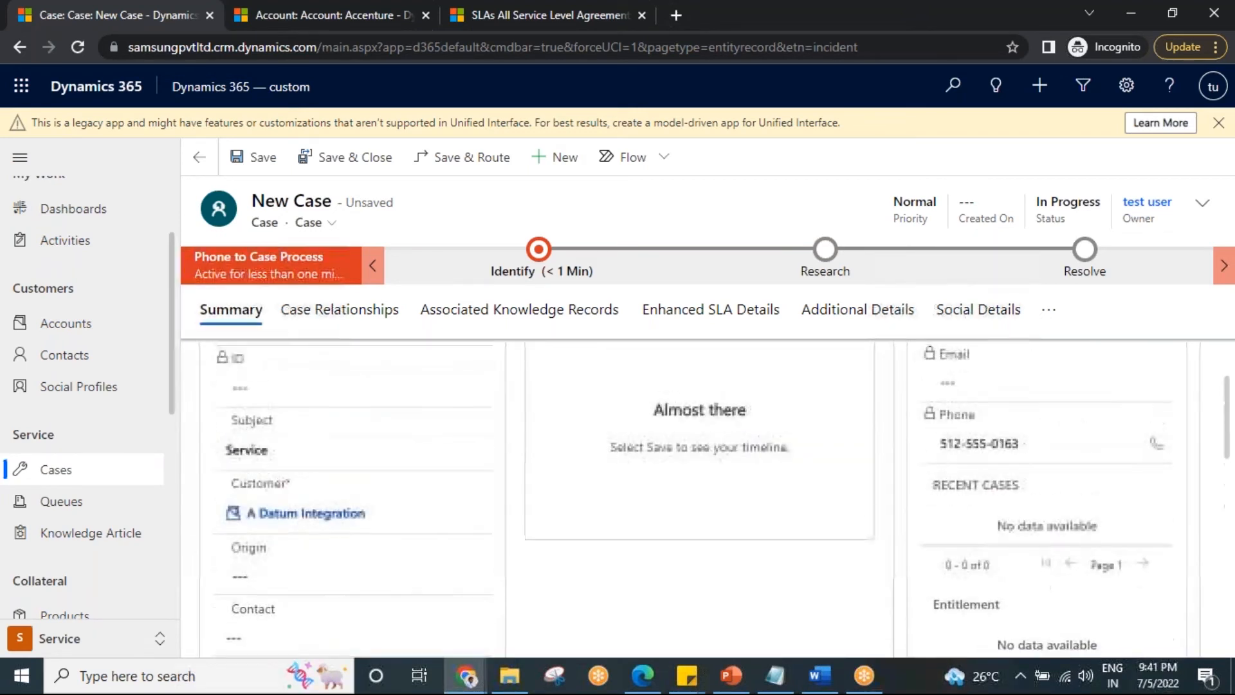
{"action": "scroll", "coordinate": [362, 527], "scroll_direction": "down", "scroll_amount": 2}
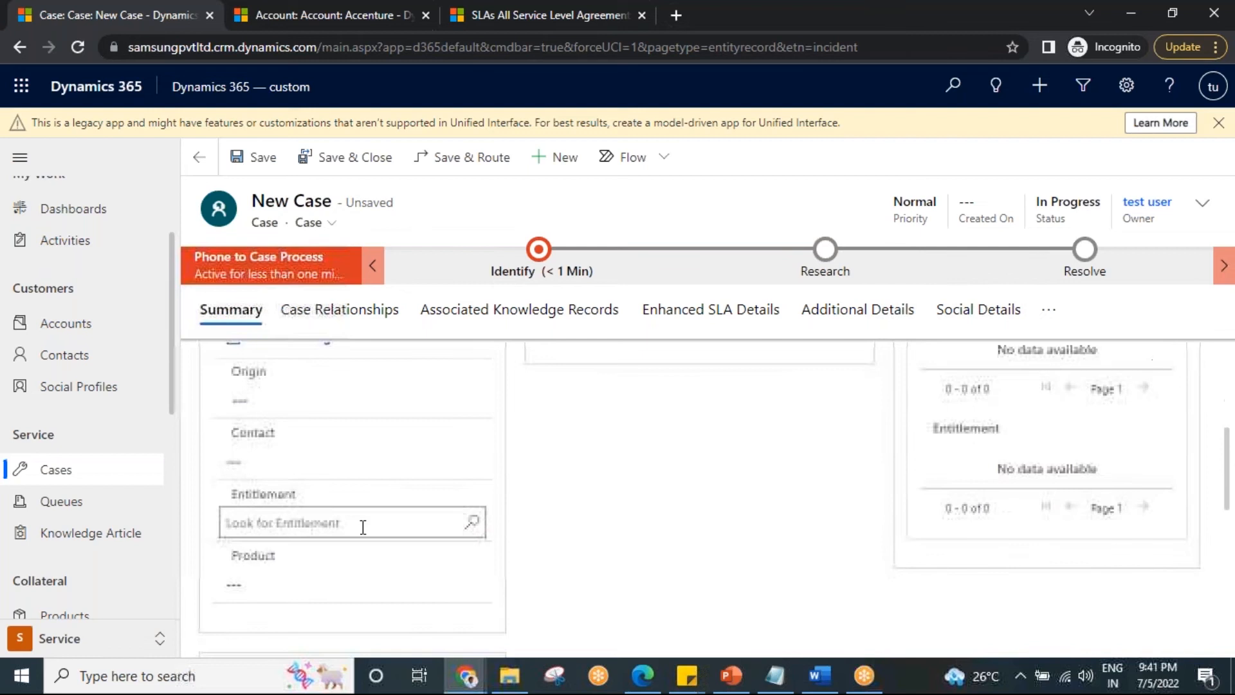
{"action": "left_click", "coordinate": [474, 523]}
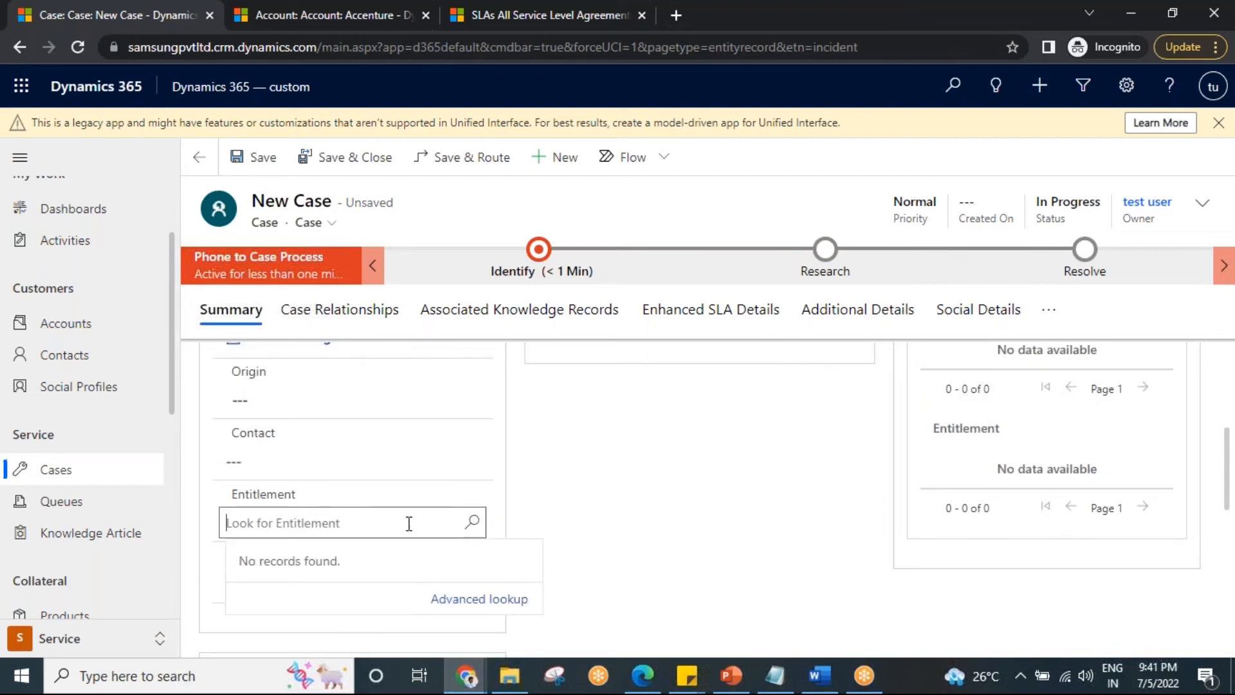
{"action": "scroll", "coordinate": [425, 522], "scroll_direction": "up", "scroll_amount": 3}
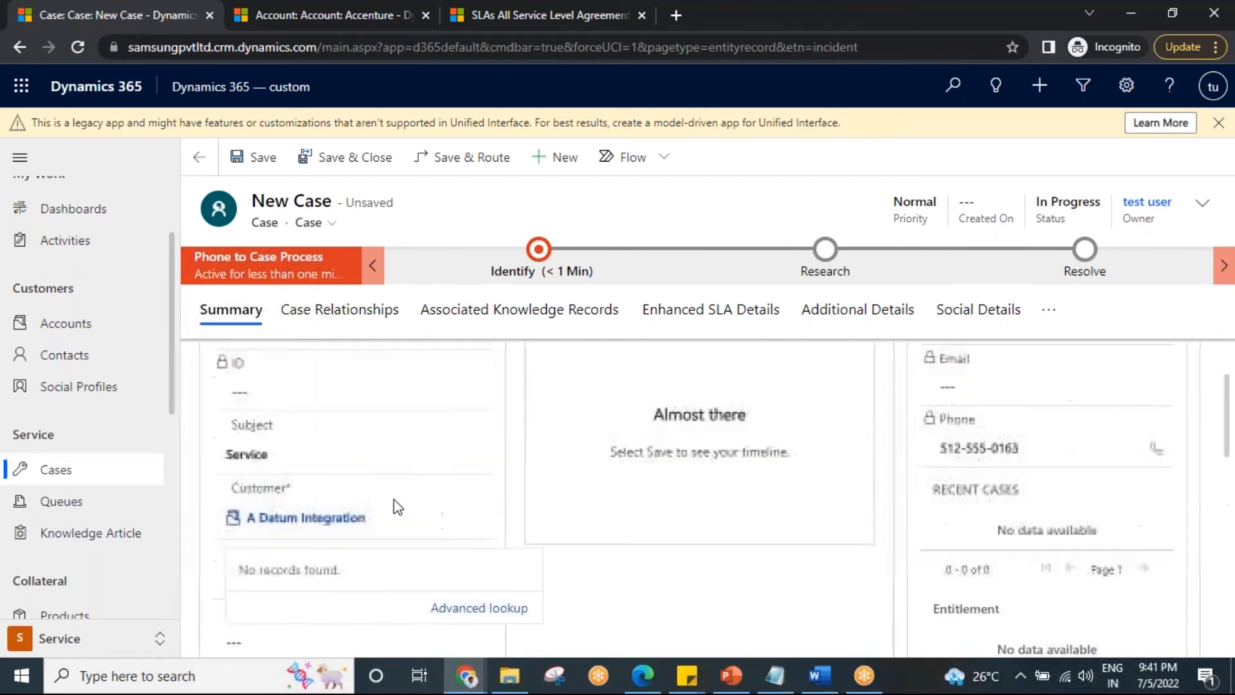
{"action": "scroll", "coordinate": [377, 485], "scroll_direction": "down", "scroll_amount": 3}
{"action": "scroll", "coordinate": [377, 485], "scroll_direction": "down", "scroll_amount": 2}
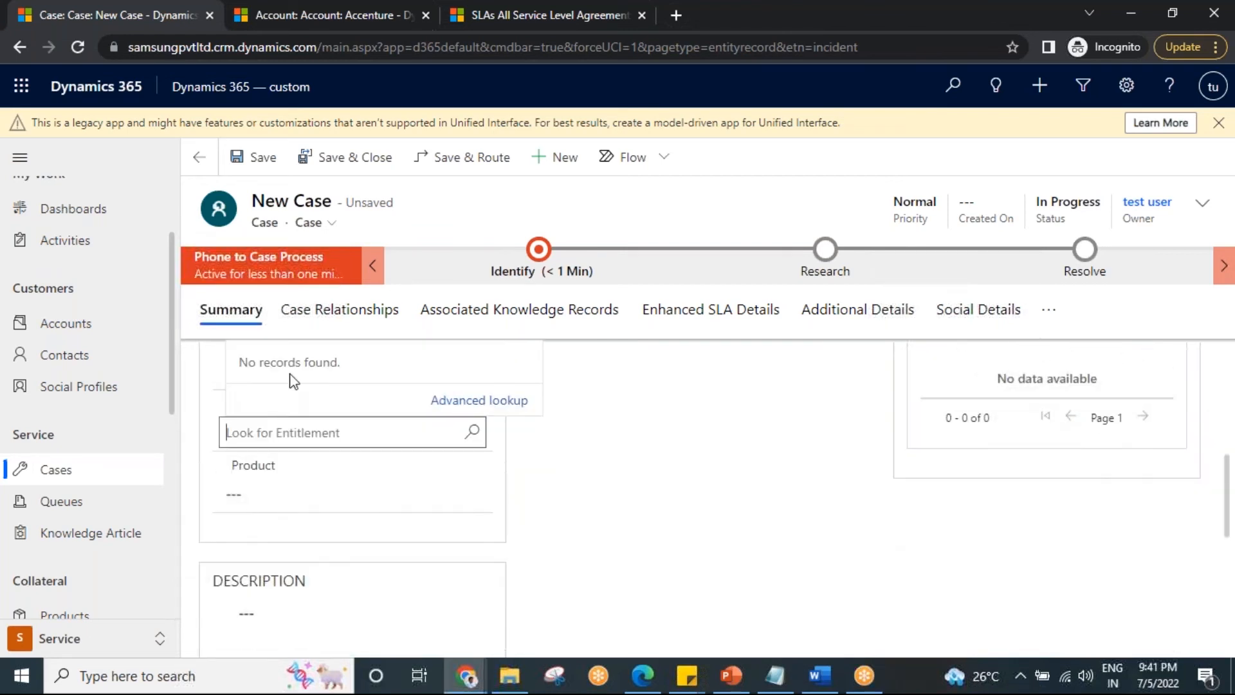
{"action": "left_click", "coordinate": [304, 433]}
{"action": "left_click", "coordinate": [385, 445]}
{"action": "scroll", "coordinate": [584, 491], "scroll_direction": "up", "scroll_amount": 5}
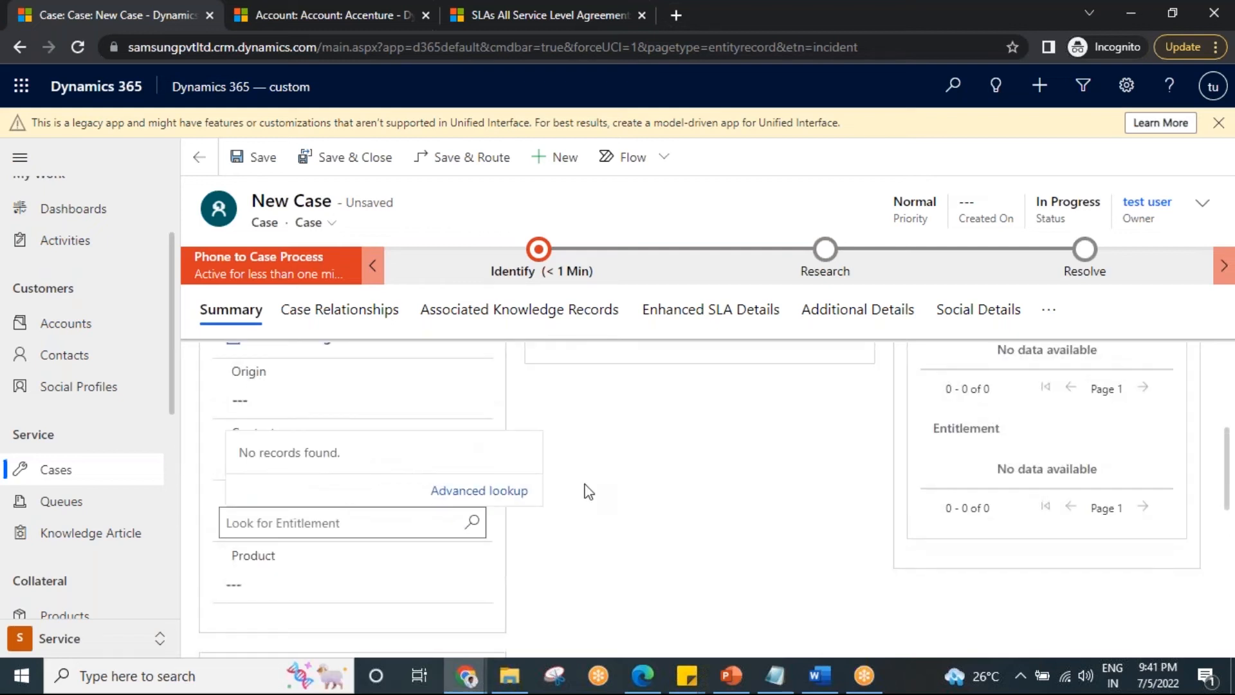
{"action": "left_click", "coordinate": [258, 159]}
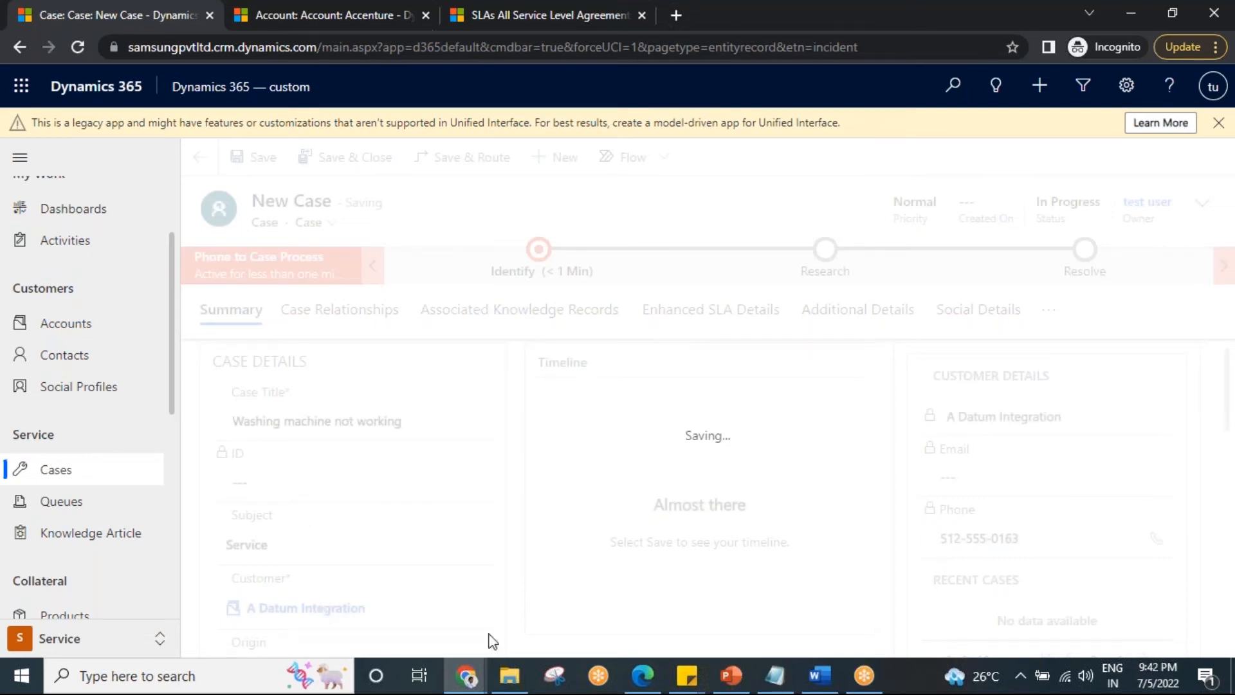
Switch to Notepad, append "---48---(SLA)" to the warranty line, highlight its "(SLA)" and "Entitlement cards" parts, and return to the case.
{"action": "mouse_move", "coordinate": [777, 679]}
{"action": "left_click", "coordinate": [740, 605]}
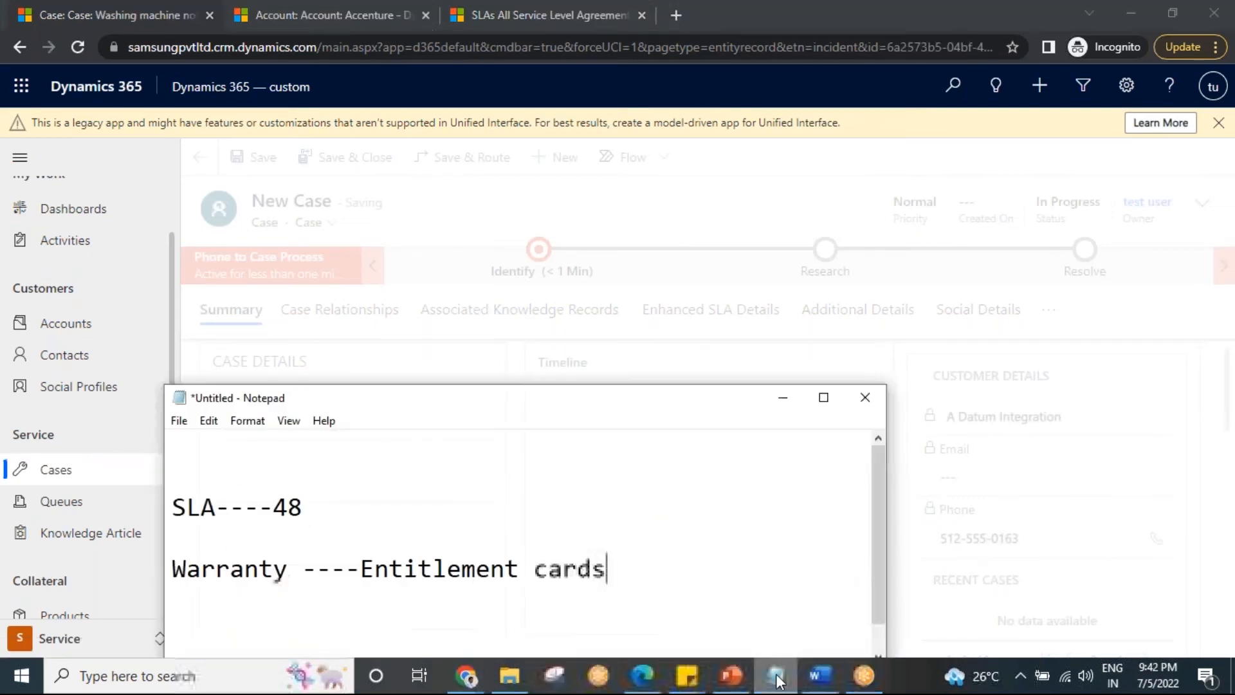
{"action": "type", "text": "---"}
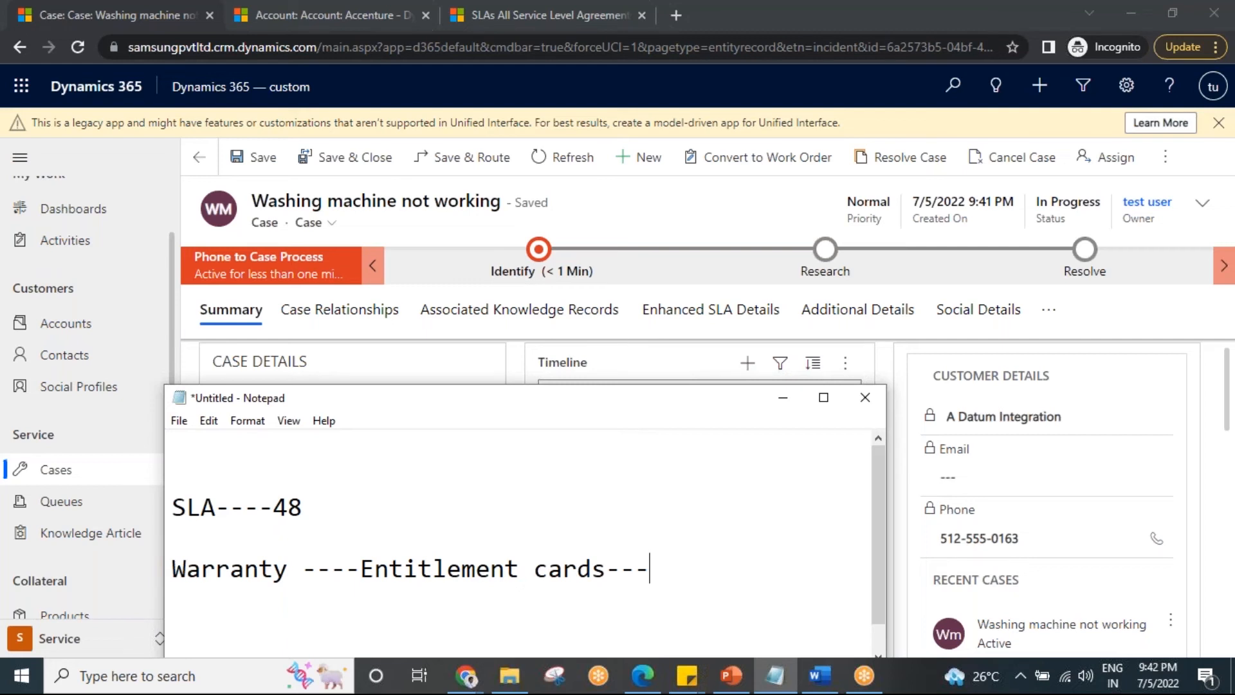
{"action": "type", "text": "48---(SLA"}
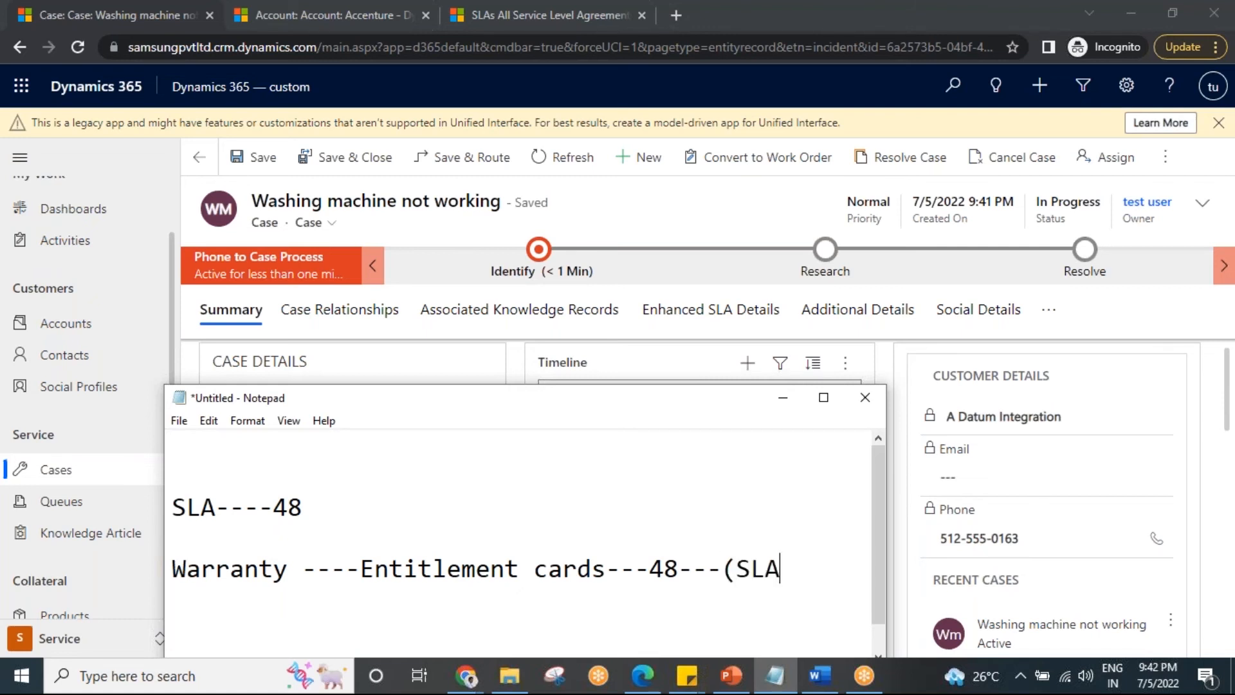
{"action": "type", "text": ")"}
{"action": "left_click_drag", "start_coordinate": [795, 569], "coordinate": [727, 569]}
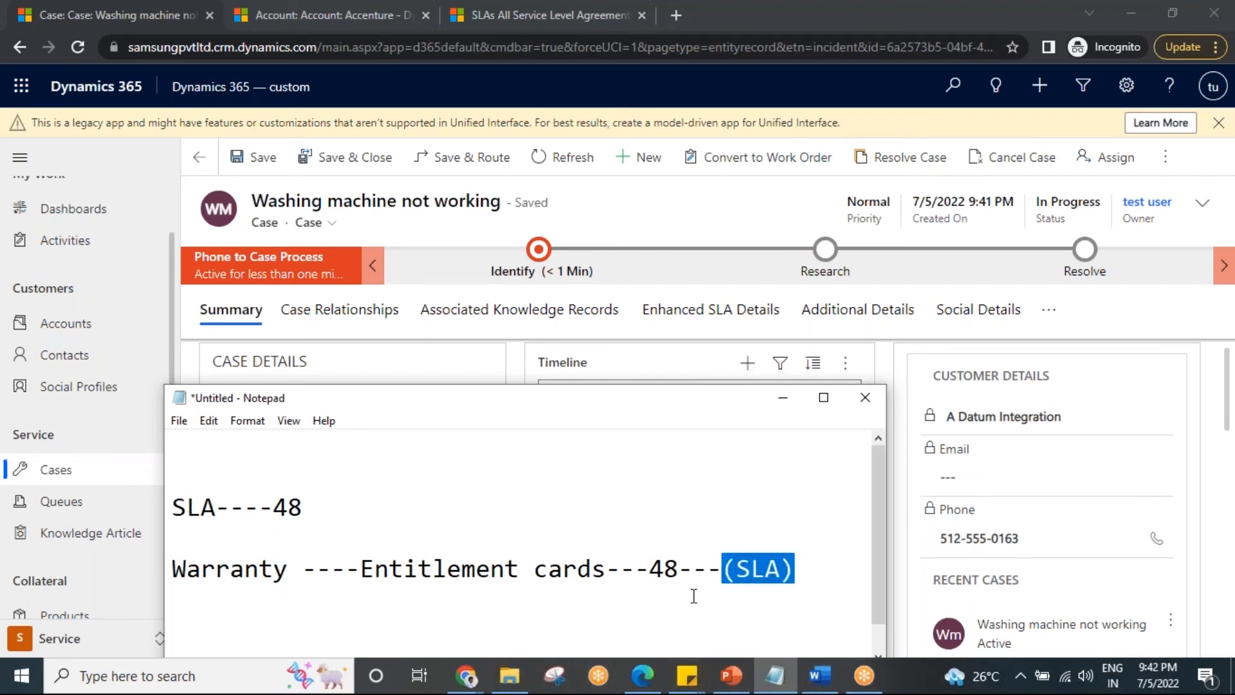
{"action": "left_click_drag", "start_coordinate": [361, 569], "coordinate": [610, 579]}
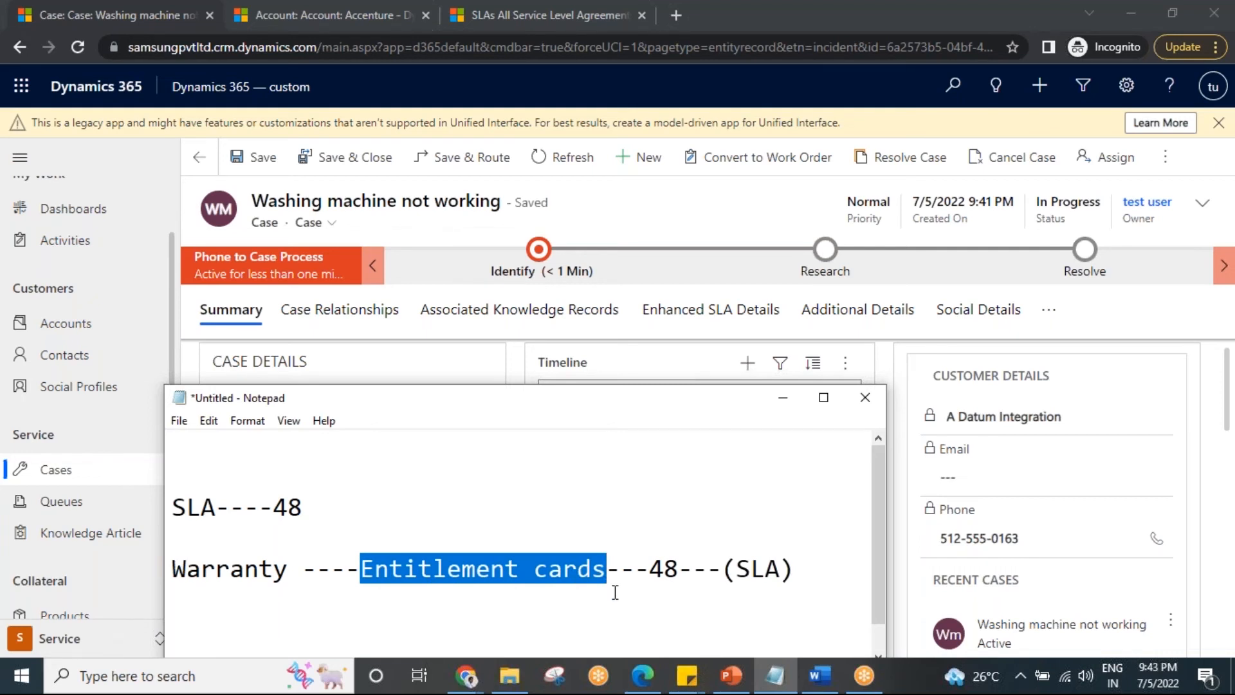
{"action": "left_click", "coordinate": [783, 398]}
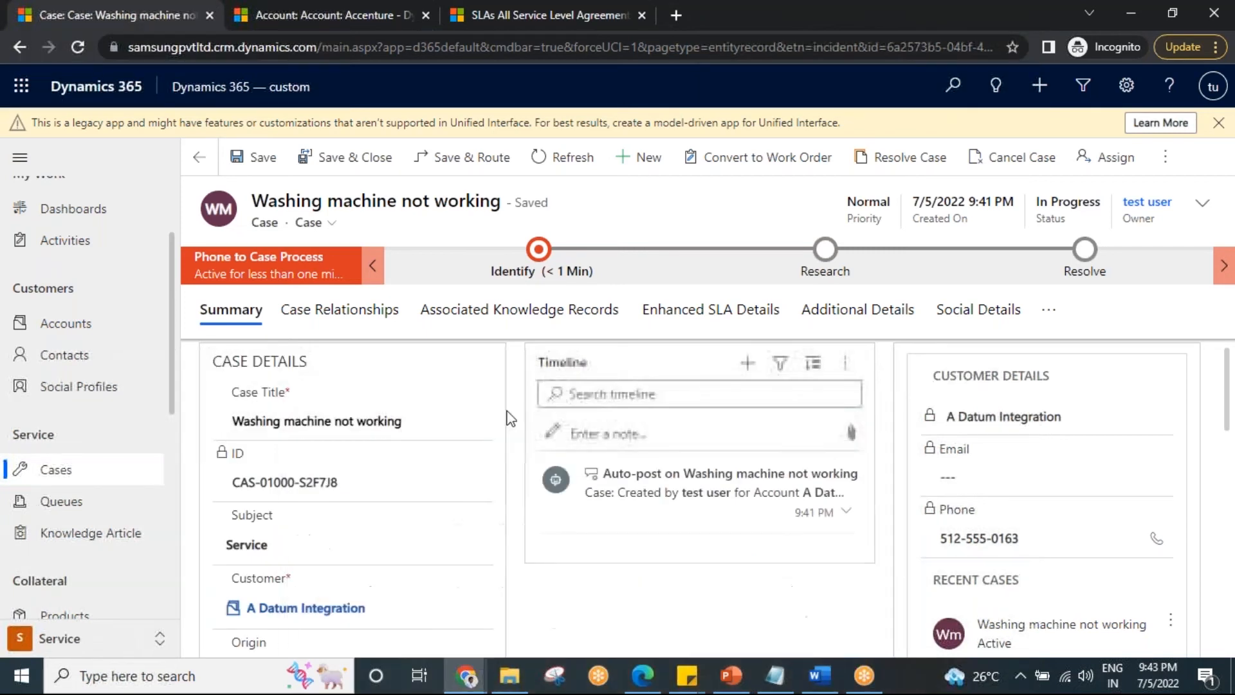
Review the saved case's customer and entitlement fields and show its Enhanced SLA Details.
{"action": "scroll", "coordinate": [450, 532], "scroll_direction": "down", "scroll_amount": 5}
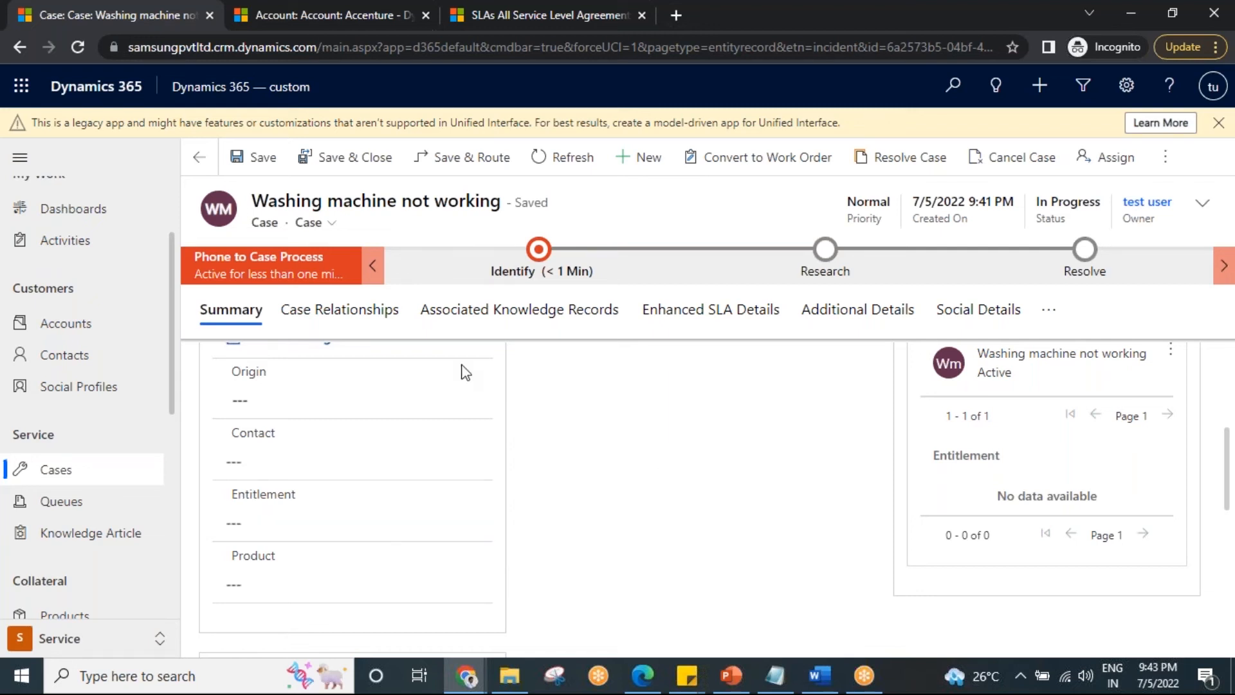
{"action": "left_click", "coordinate": [260, 157]}
{"action": "scroll", "coordinate": [409, 451], "scroll_direction": "up", "scroll_amount": 1}
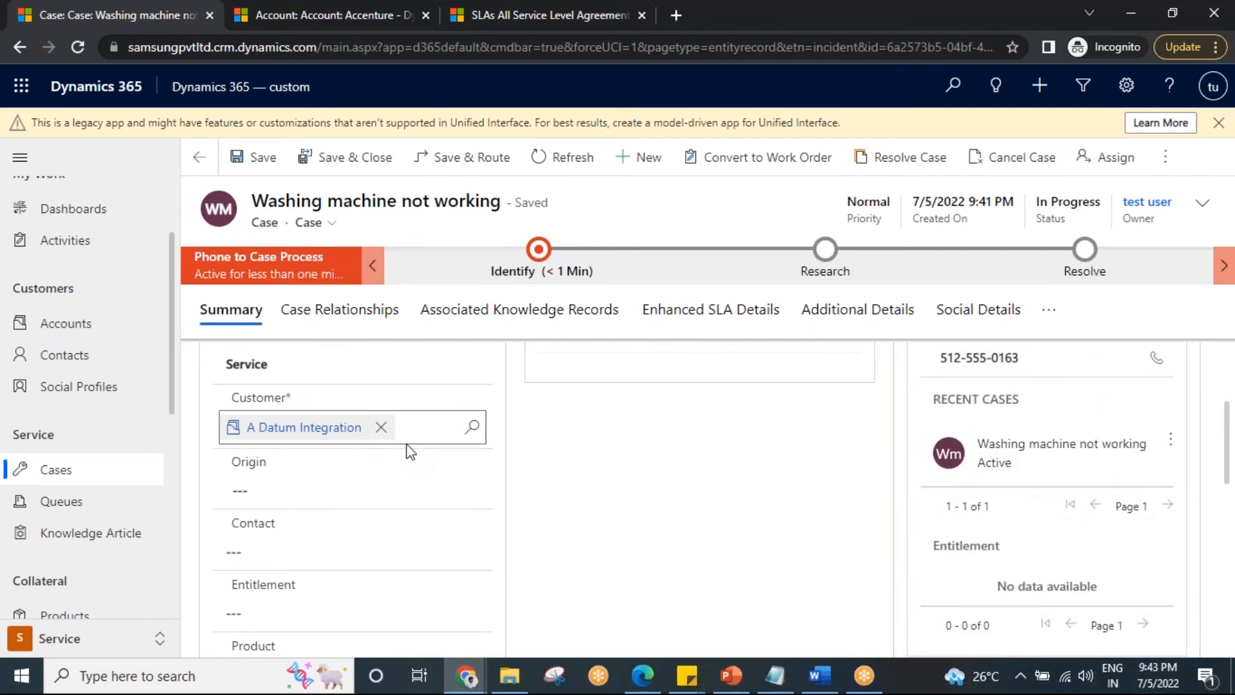
{"action": "scroll", "coordinate": [523, 477], "scroll_direction": "up", "scroll_amount": 2}
{"action": "scroll", "coordinate": [592, 508], "scroll_direction": "down", "scroll_amount": 4}
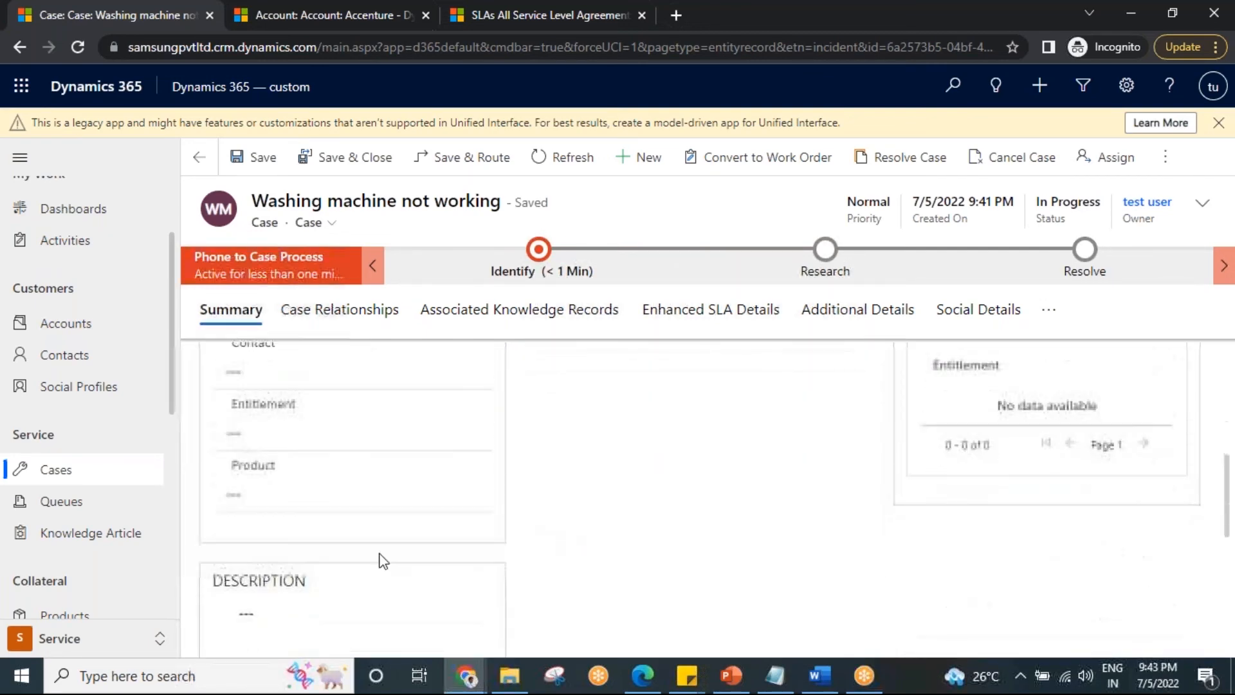
{"action": "scroll", "coordinate": [608, 483], "scroll_direction": "up", "scroll_amount": 4}
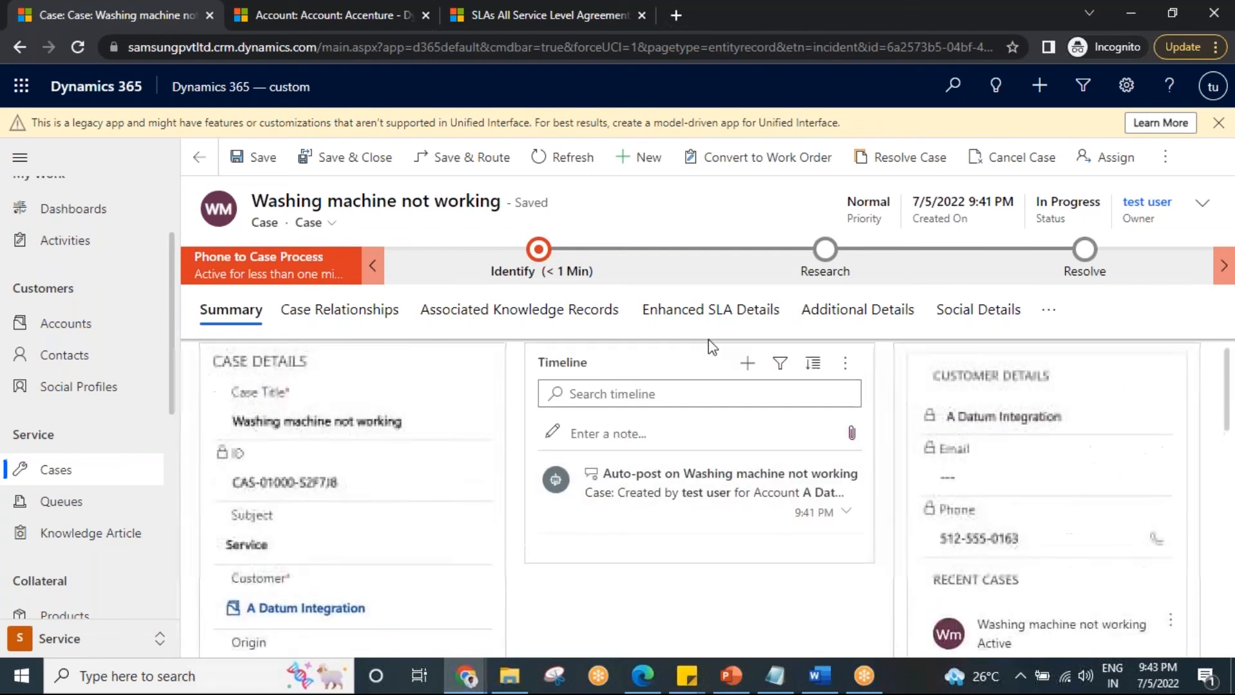
{"action": "left_click", "coordinate": [699, 322]}
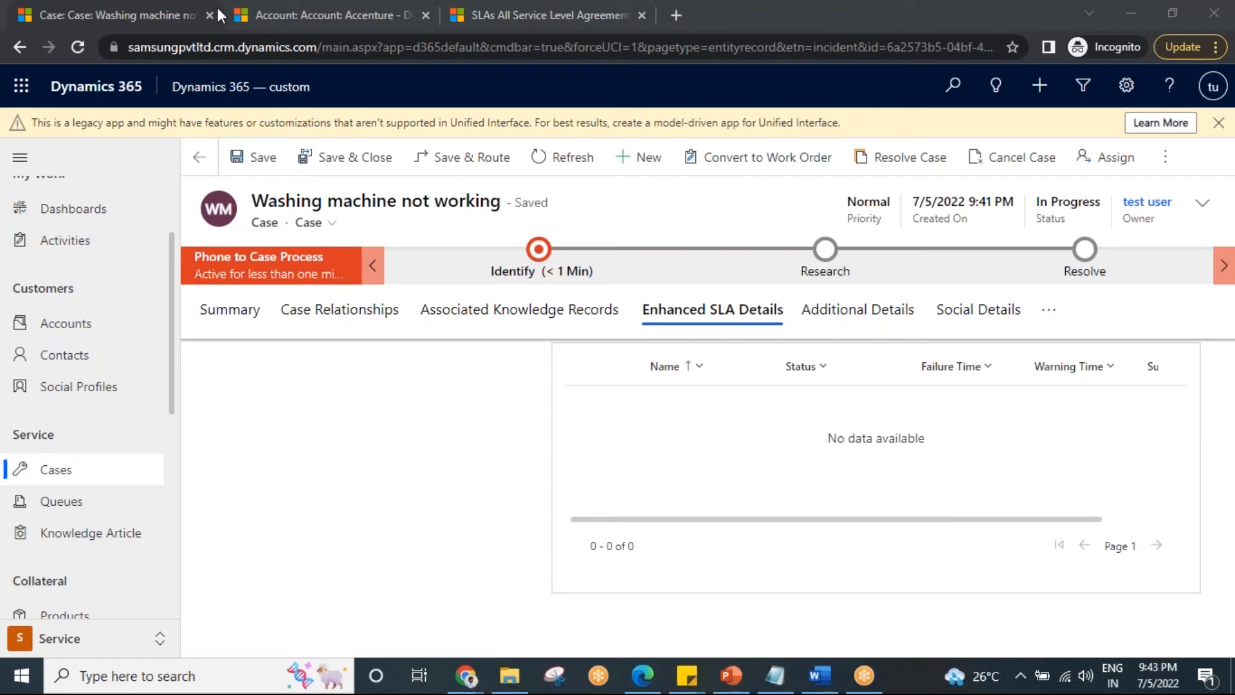
Search Google in a new browser tab for "sample sla timer in ms crm cases".
{"action": "left_click", "coordinate": [673, 31]}
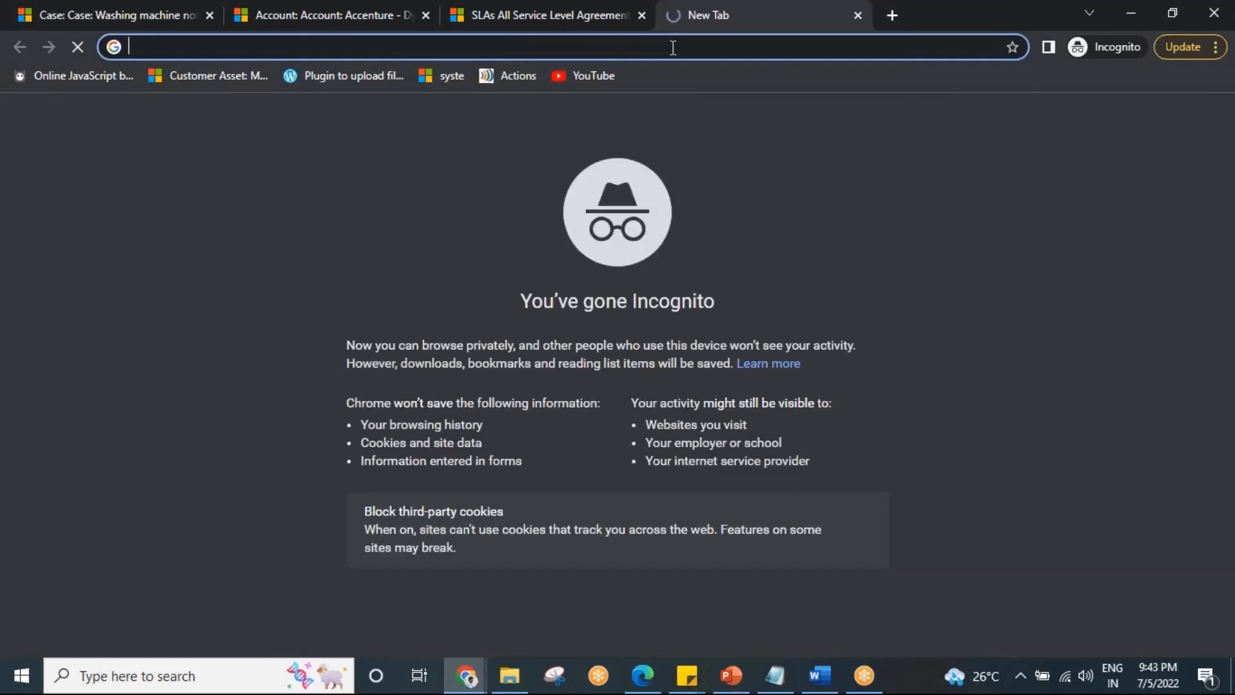
{"action": "type", "text": "sample sl"}
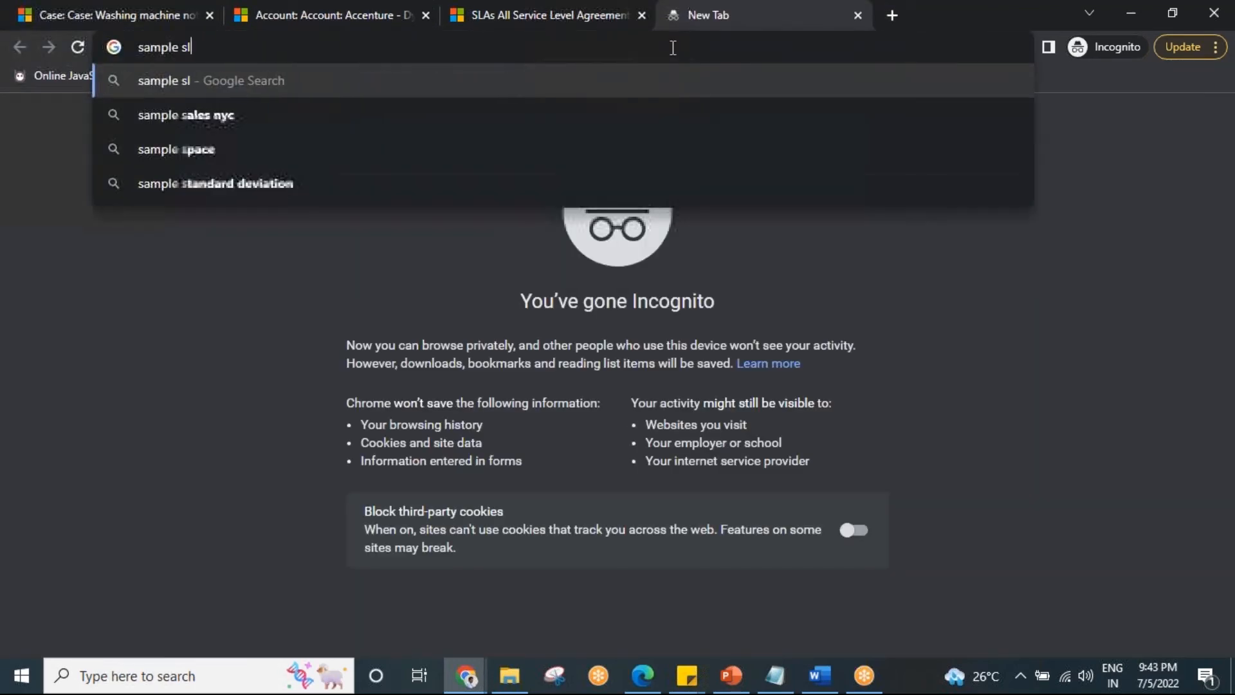
{"action": "type", "text": "a tim"}
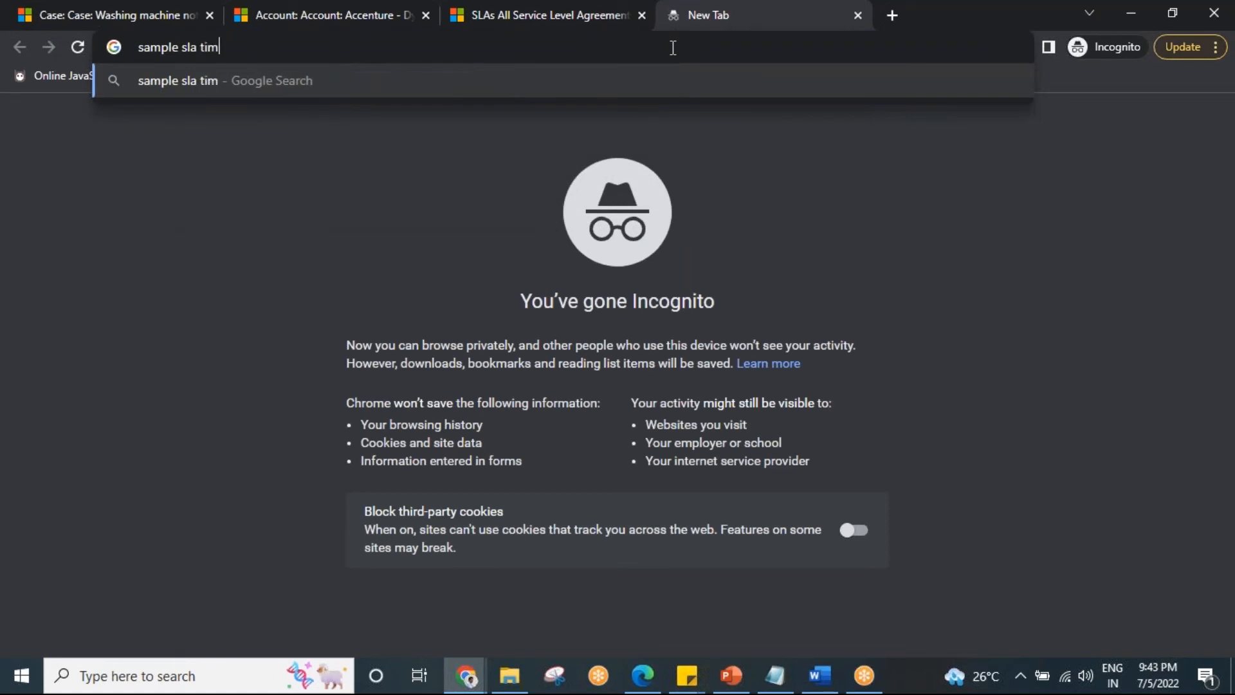
{"action": "type", "text": "er in ms crm cases"}
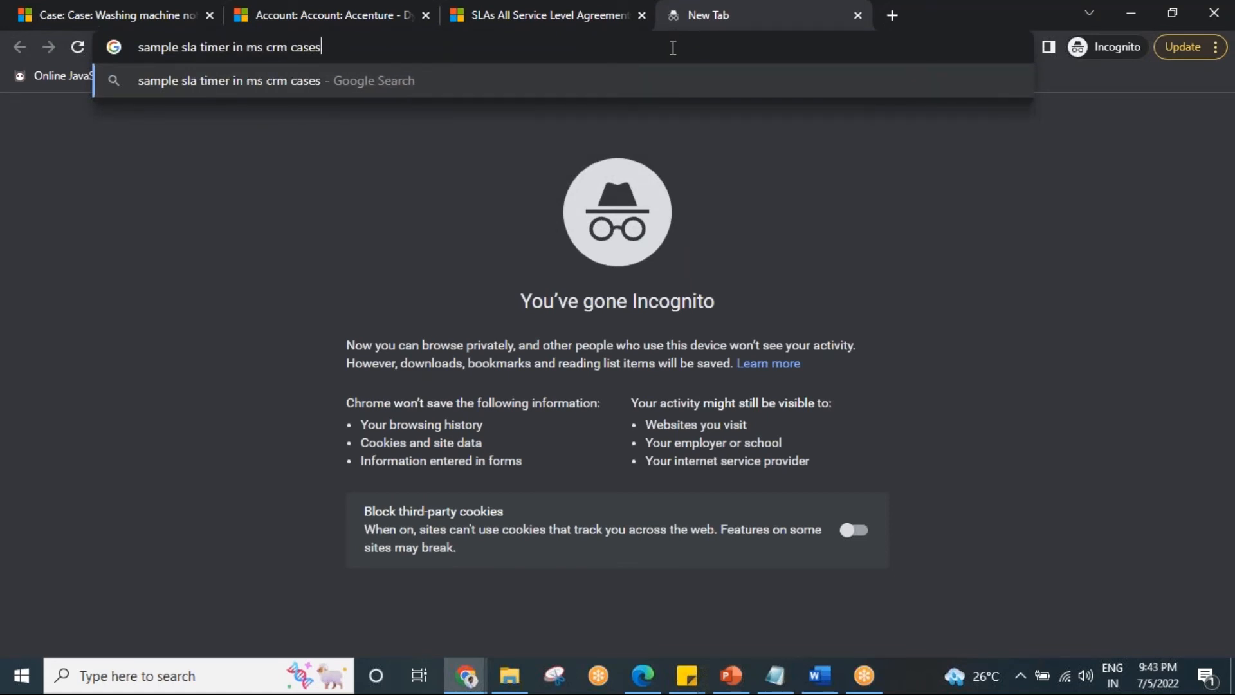
{"action": "key", "text": "Return"}
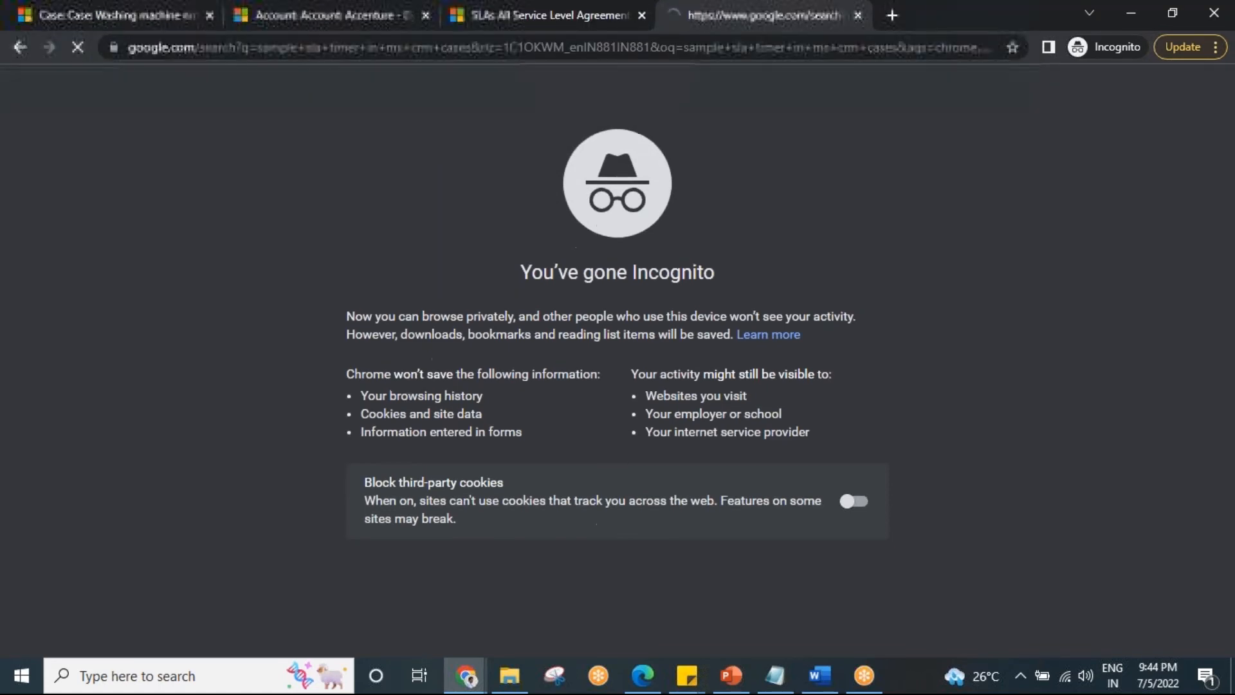
Open the Microsoft Docs timer control, Service Level Agreement for Cases, D365 Goddess and Three Stage SLA results in separate background tabs.
{"action": "middle_click", "coordinate": [359, 278]}
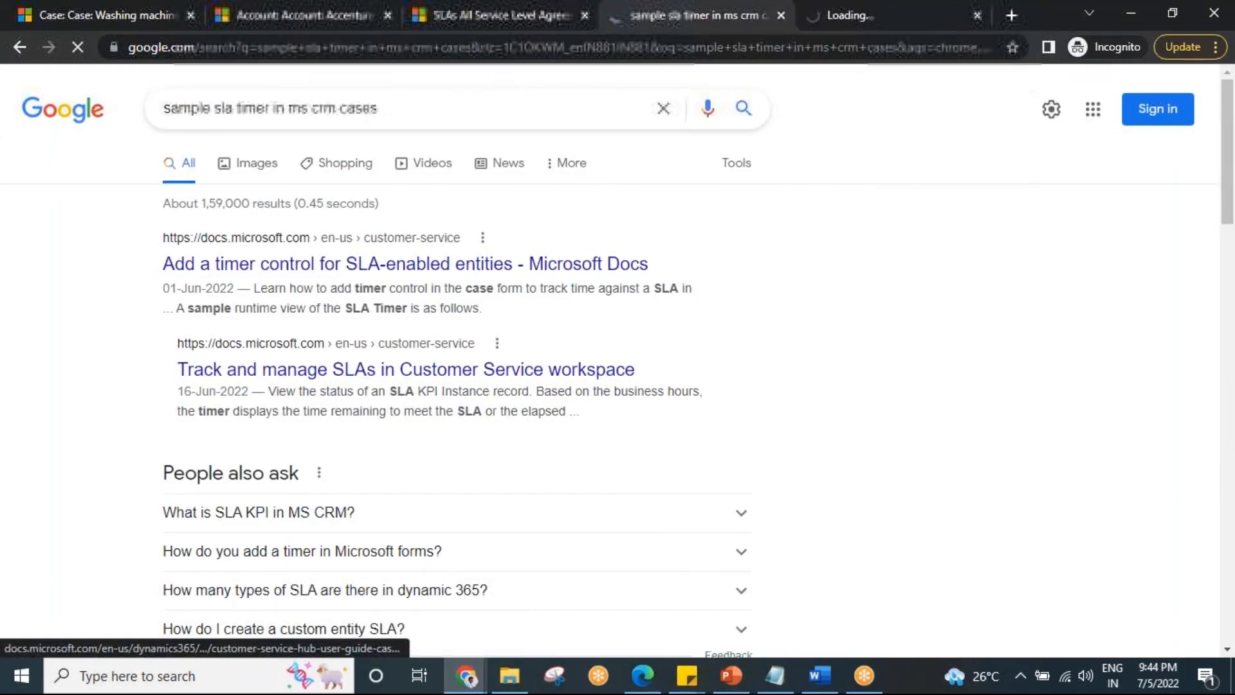
{"action": "scroll", "coordinate": [499, 350], "scroll_direction": "down", "scroll_amount": 7}
{"action": "middle_click", "coordinate": [380, 312]}
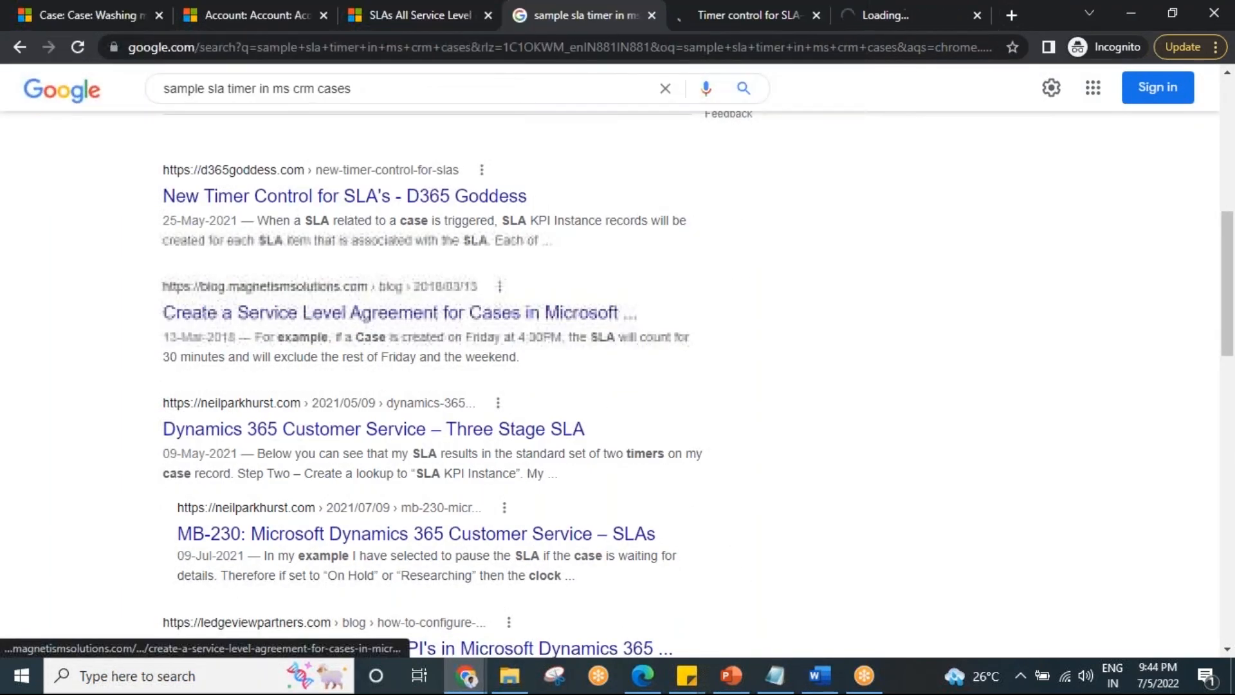
{"action": "middle_click", "coordinate": [335, 195]}
{"action": "middle_click", "coordinate": [331, 429]}
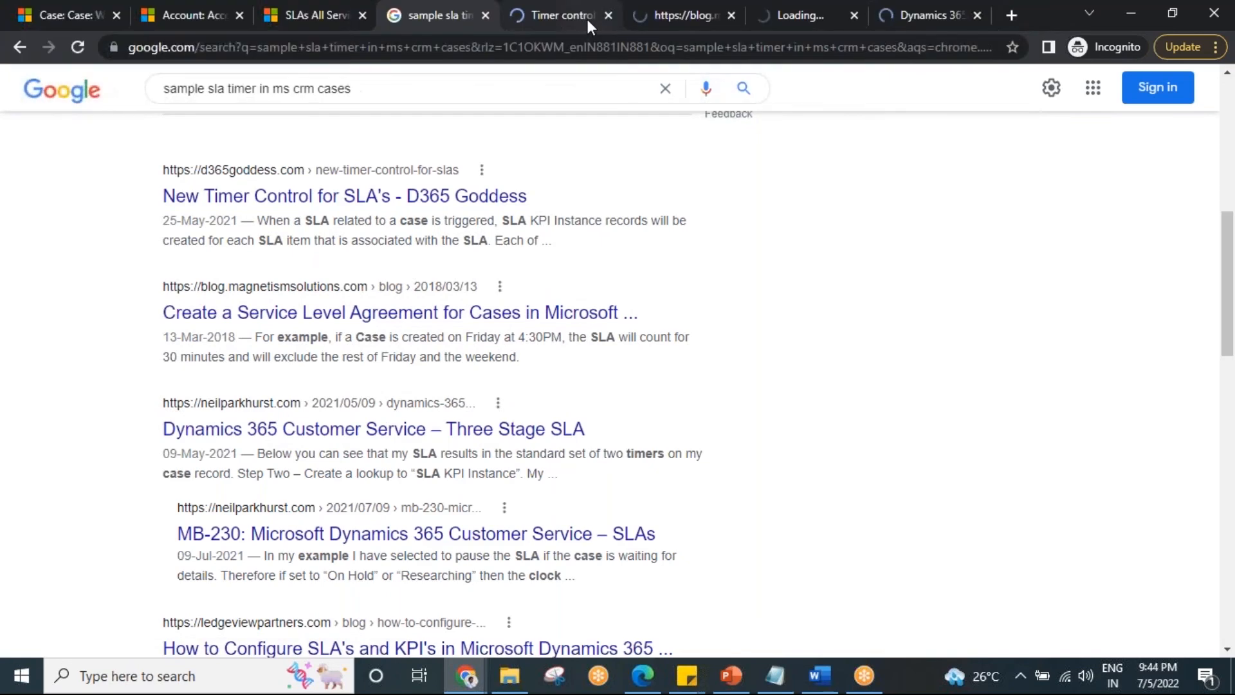
Examine the sample SLA Timers runtime view in the Microsoft Docs timer control article.
{"action": "left_click", "coordinate": [585, 19]}
{"action": "scroll", "coordinate": [610, 353], "scroll_direction": "down", "scroll_amount": 10}
{"action": "scroll", "coordinate": [460, 449], "scroll_direction": "up", "scroll_amount": 5}
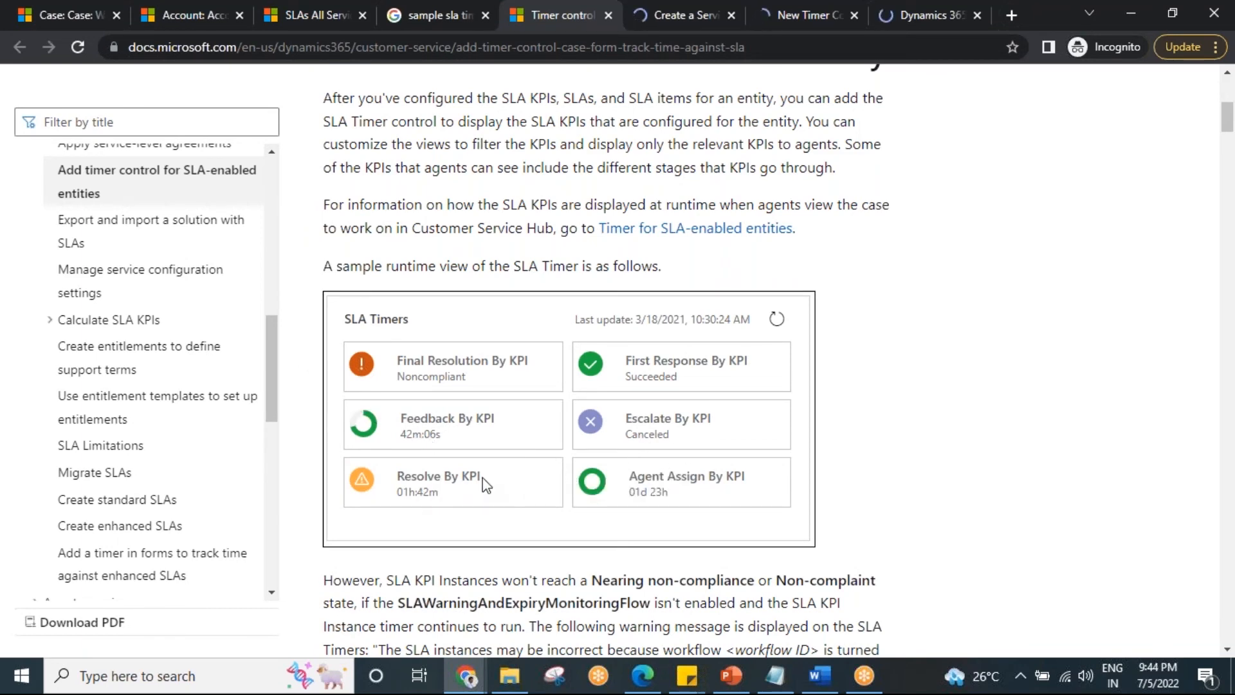
{"action": "scroll", "coordinate": [485, 479], "scroll_direction": "down", "scroll_amount": 10}
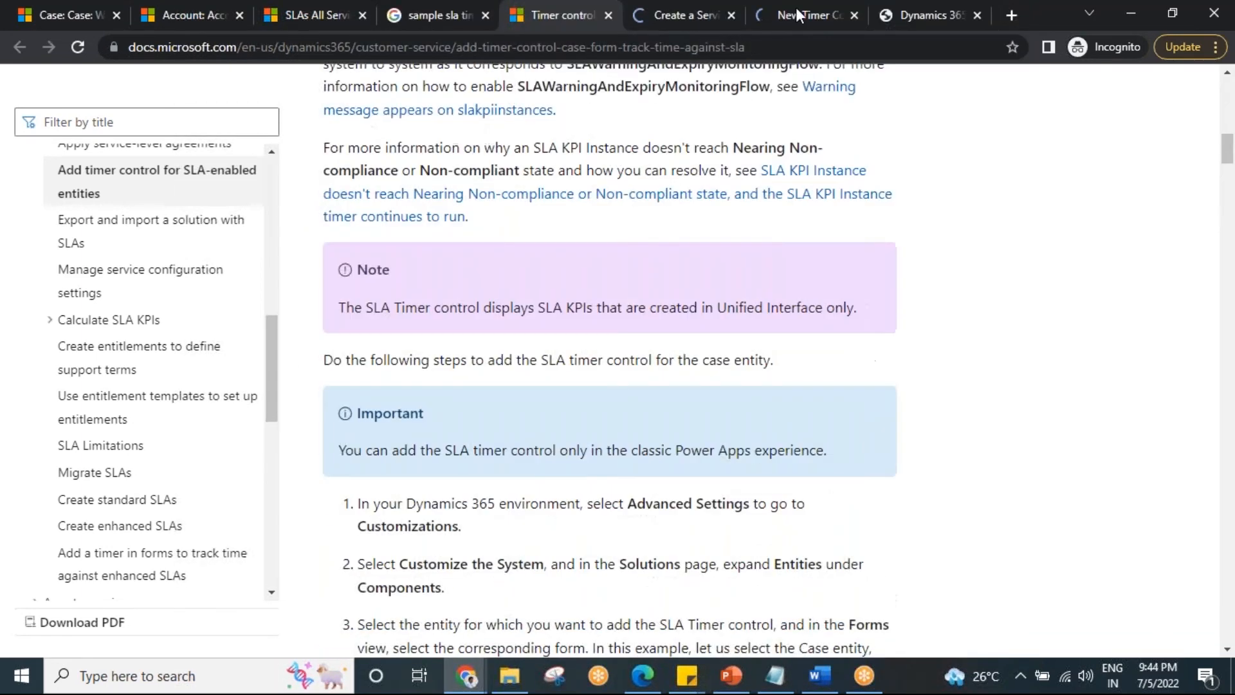
Examine the Enhanced SLA Details timer example in the Magnetism Solutions article on creating a Service Level Agreement for cases.
{"action": "left_click", "coordinate": [689, 13]}
{"action": "scroll", "coordinate": [601, 444], "scroll_direction": "down", "scroll_amount": 5}
{"action": "scroll", "coordinate": [600, 447], "scroll_direction": "down", "scroll_amount": 18}
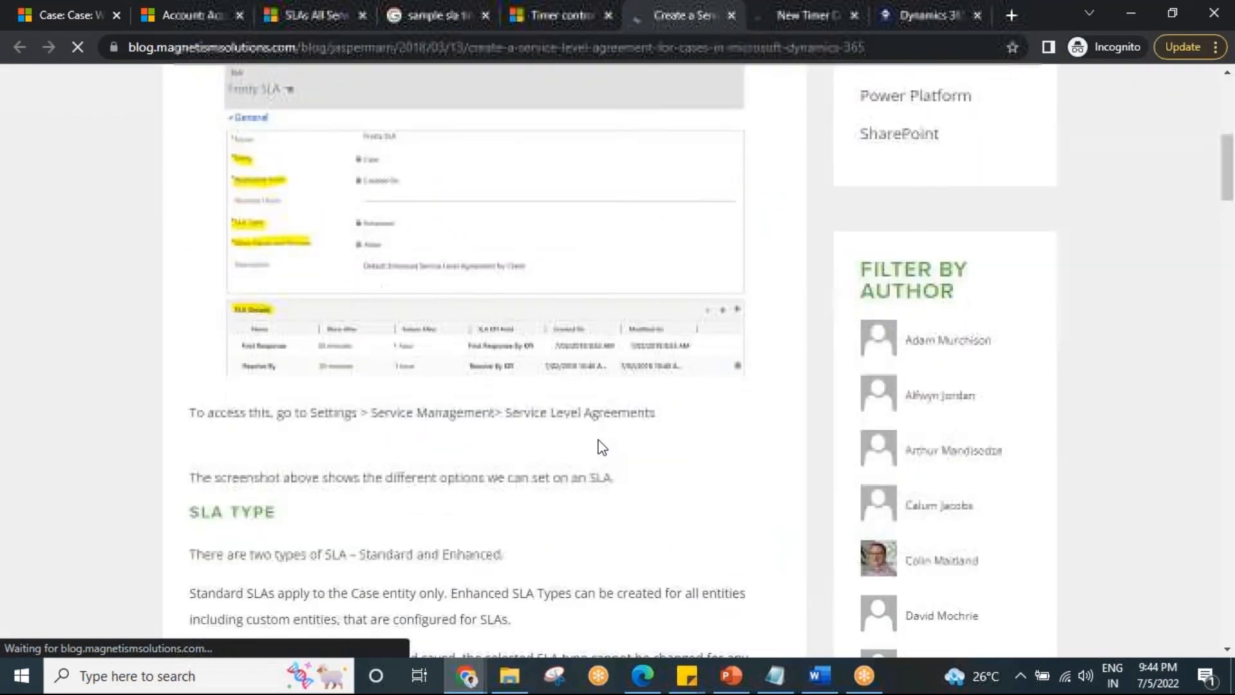
{"action": "scroll", "coordinate": [602, 449], "scroll_direction": "down", "scroll_amount": 20}
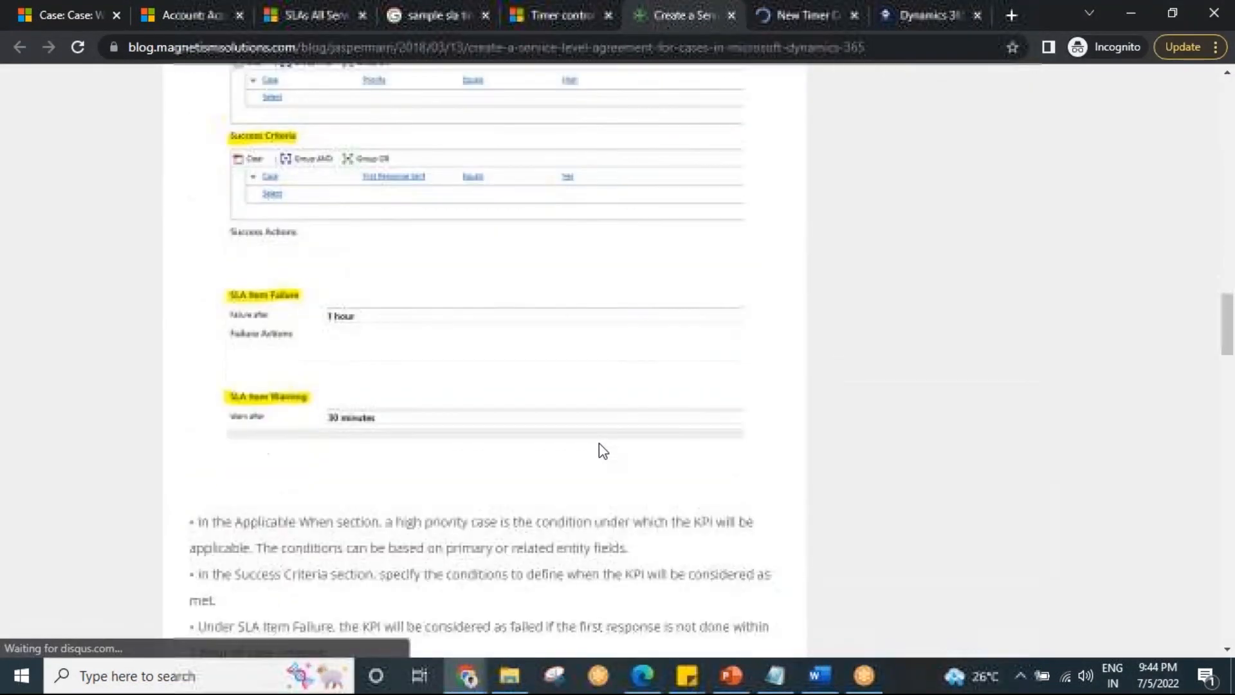
{"action": "scroll", "coordinate": [601, 449], "scroll_direction": "down", "scroll_amount": 5}
{"action": "scroll", "coordinate": [413, 441], "scroll_direction": "up", "scroll_amount": 5}
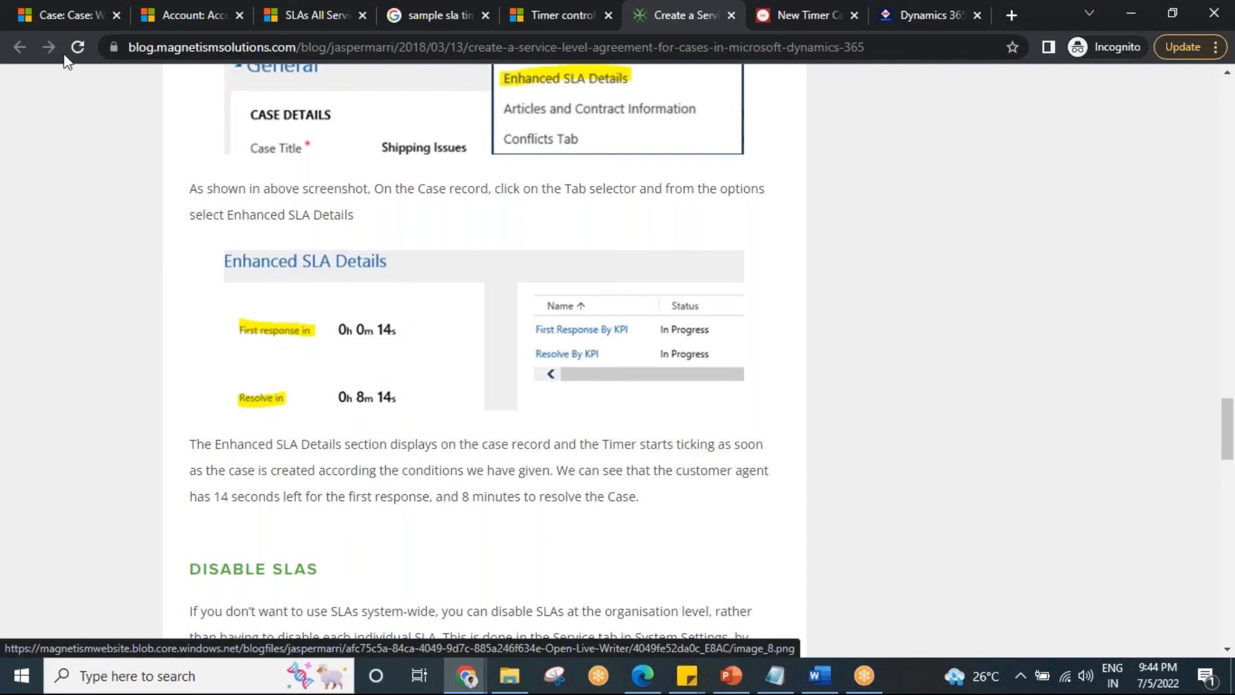
Compare the Washing machine not working case's Enhanced SLA Details and Entitlement field with the Notepad notes on SLA and entitlement cards.
{"action": "left_click", "coordinate": [56, 12]}
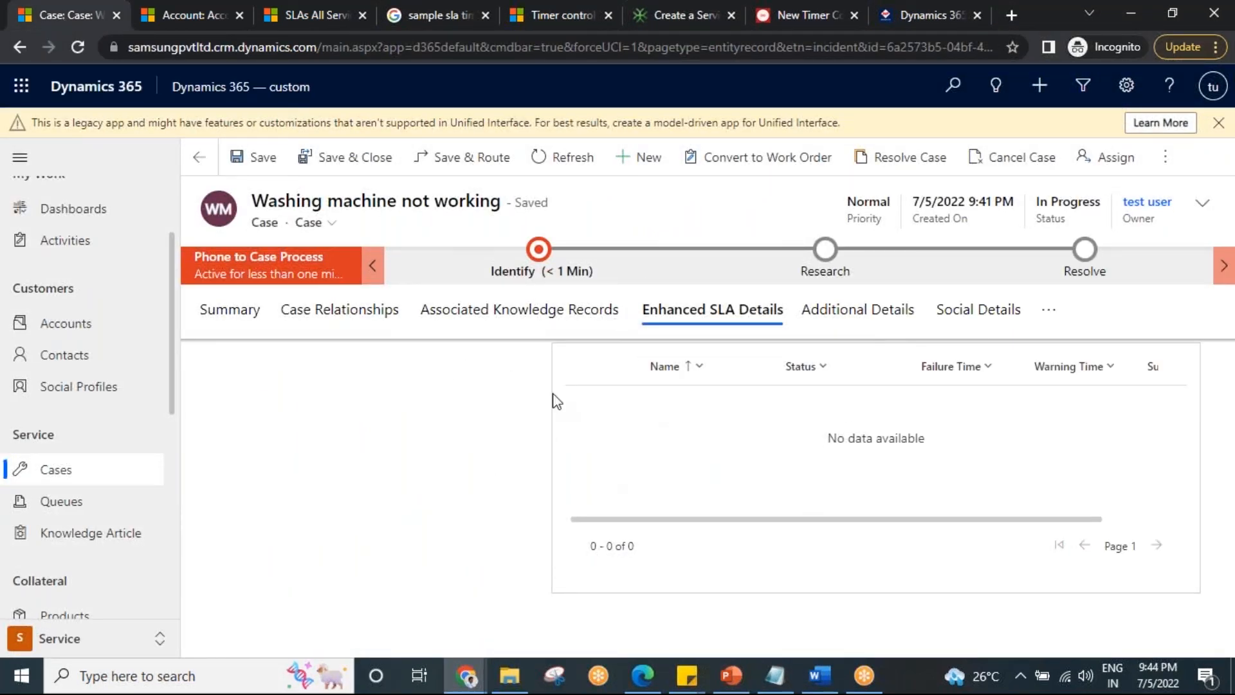
{"action": "left_click", "coordinate": [776, 676]}
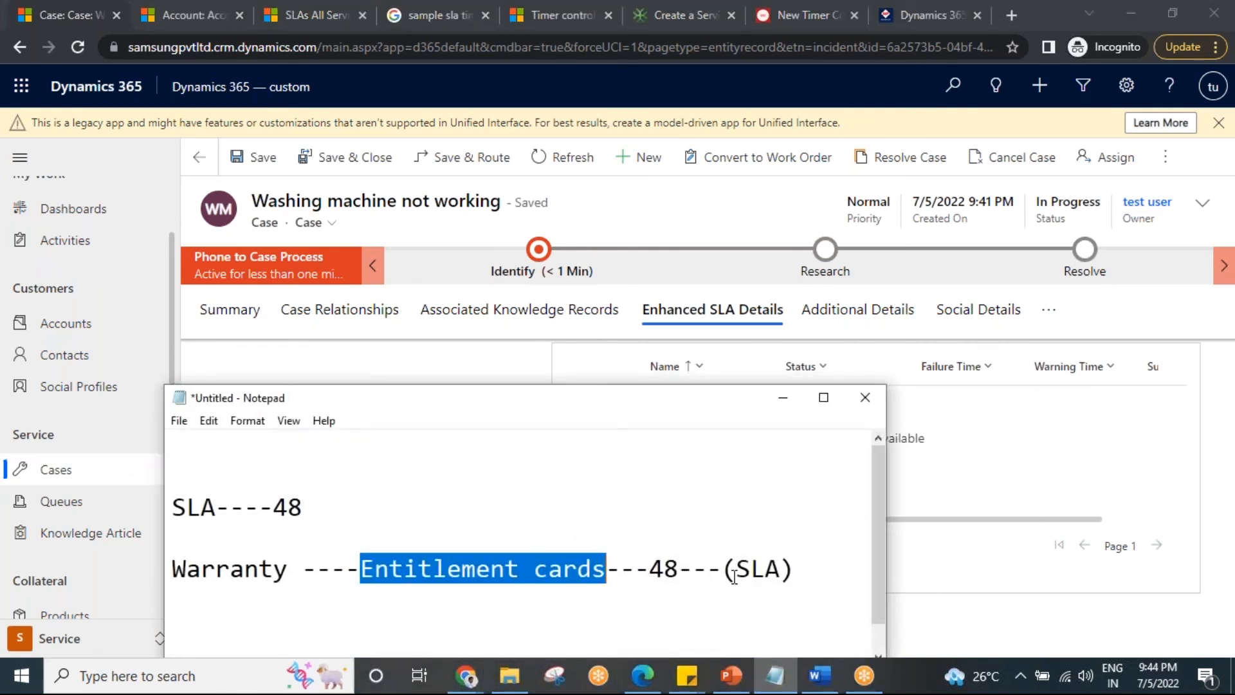
{"action": "left_click", "coordinate": [783, 398]}
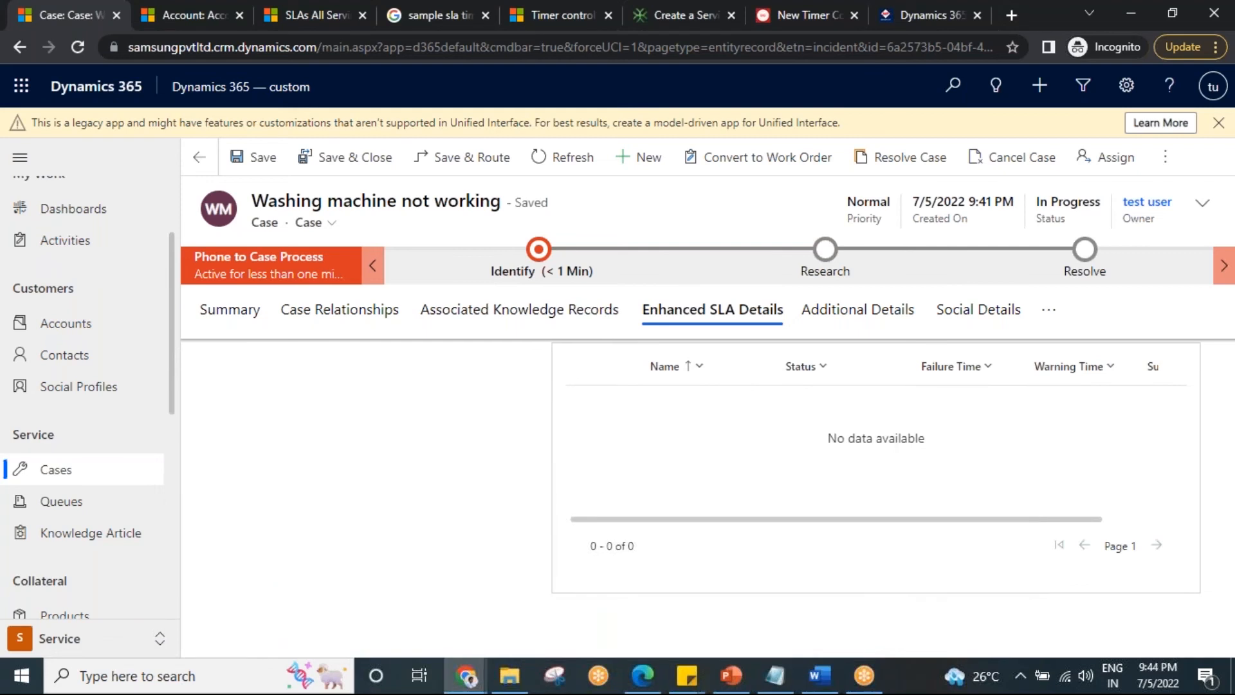
{"action": "left_click", "coordinate": [239, 316]}
{"action": "scroll", "coordinate": [365, 574], "scroll_direction": "down", "scroll_amount": 5}
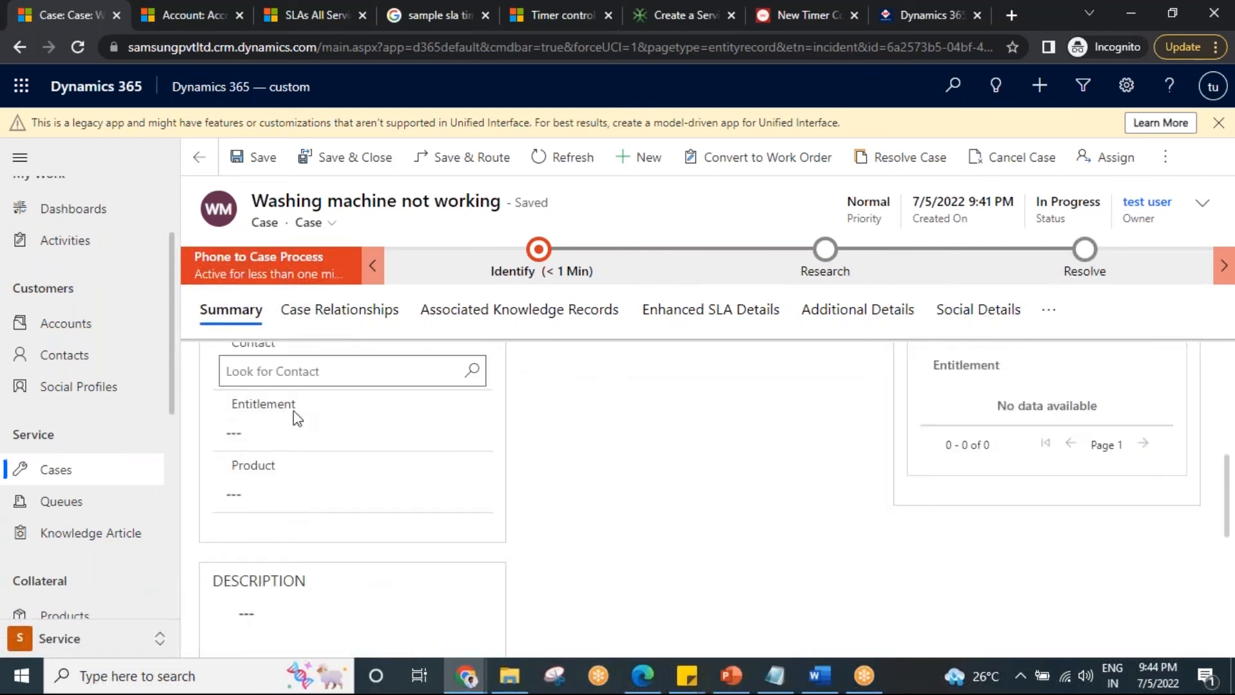
{"action": "left_click", "coordinate": [695, 315]}
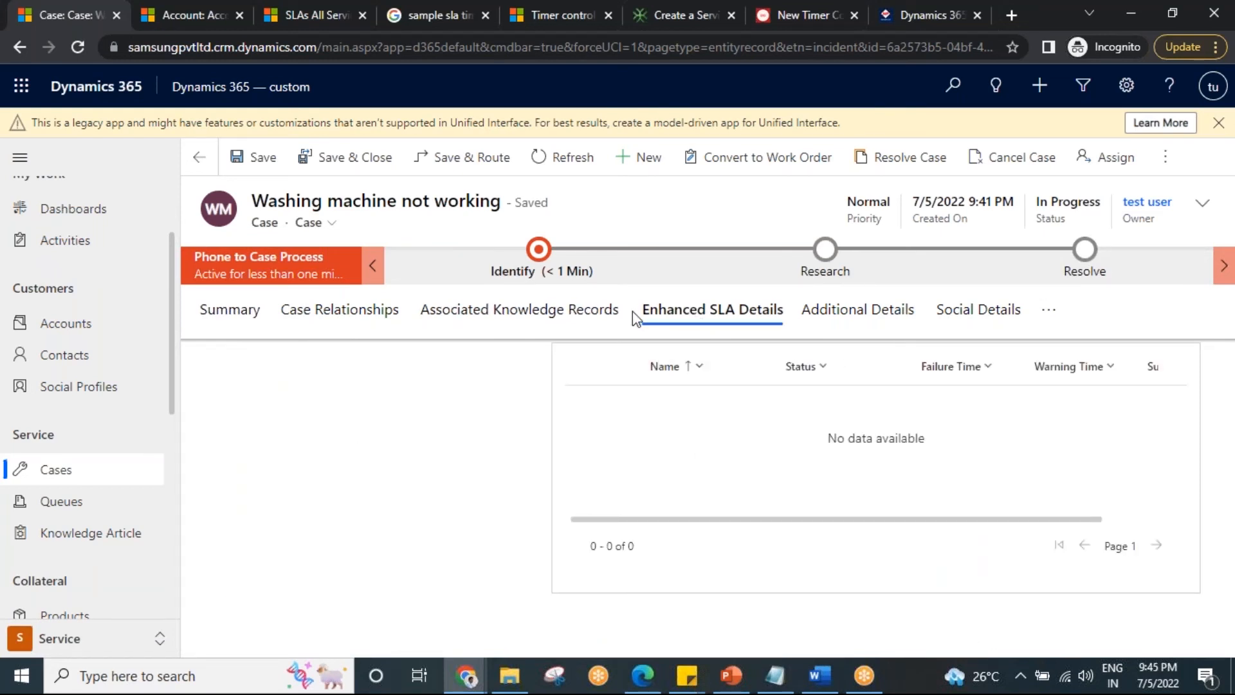
Skim the D365 Goddess article on the new timer control for SLAs, dismissing its subscription pop-up, and close the article.
{"action": "left_click", "coordinate": [684, 15]}
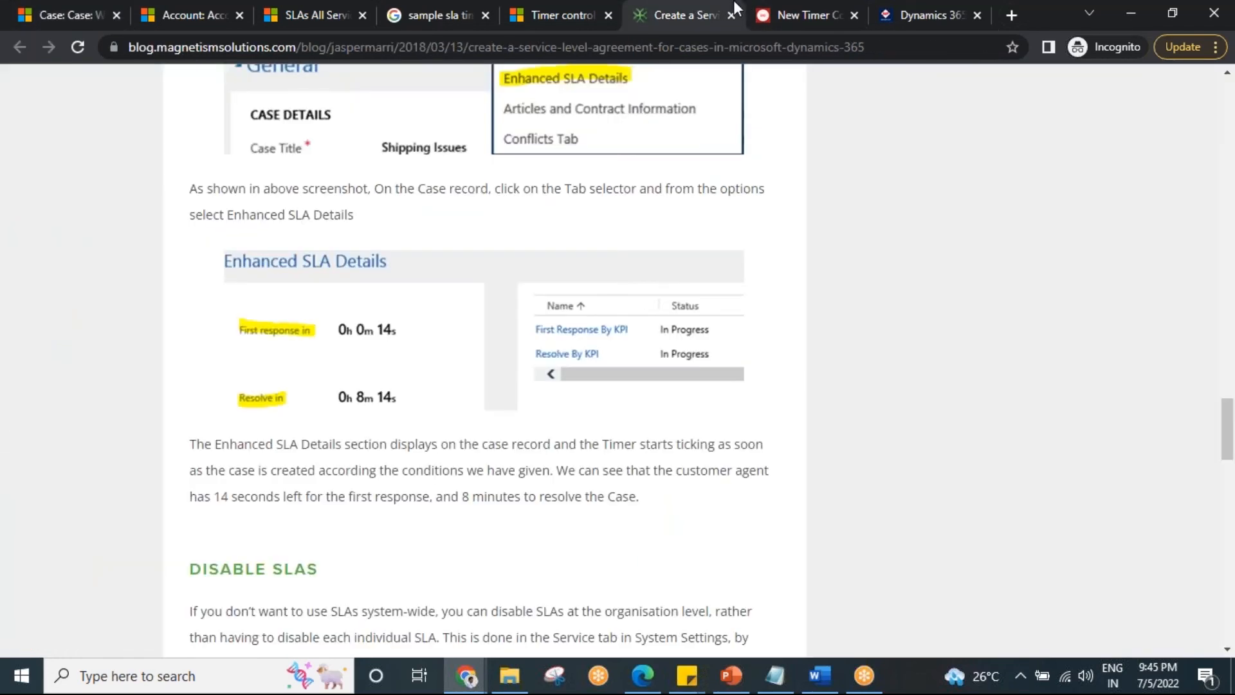
{"action": "left_click", "coordinate": [806, 15]}
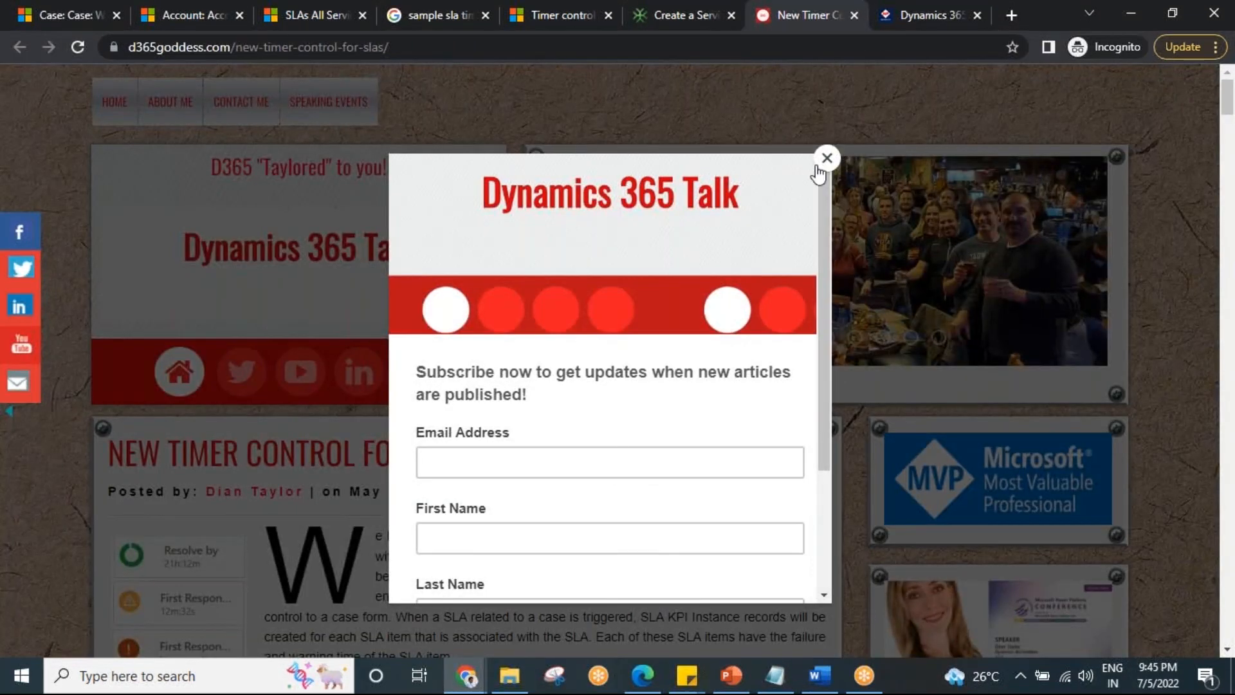
{"action": "left_click", "coordinate": [823, 158]}
{"action": "scroll", "coordinate": [586, 404], "scroll_direction": "down", "scroll_amount": 15}
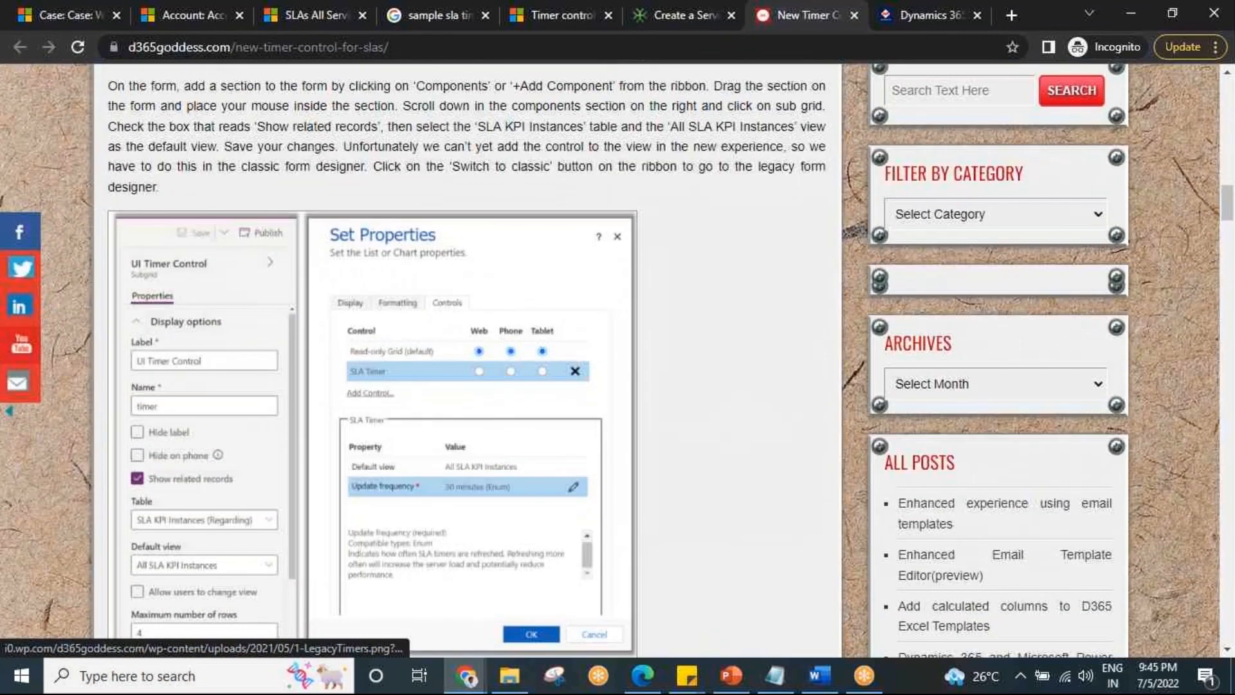
{"action": "scroll", "coordinate": [586, 404], "scroll_direction": "up", "scroll_amount": 2}
{"action": "left_click", "coordinate": [854, 15]}
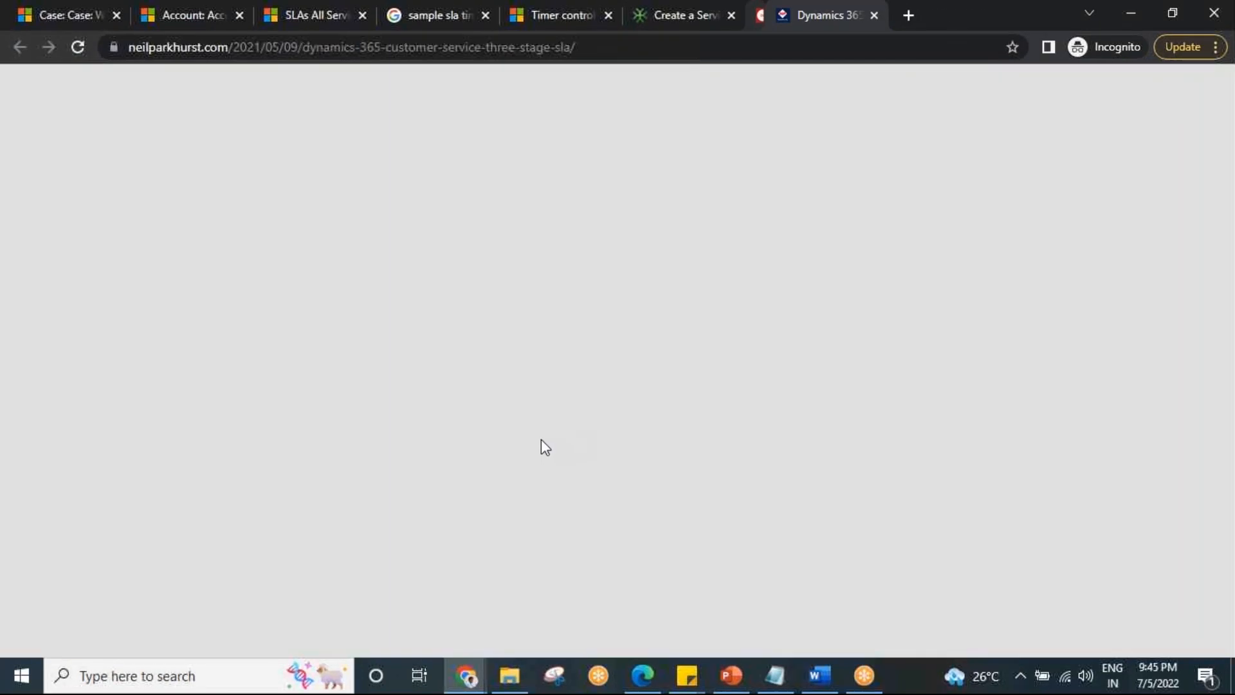
Examine the First response in and Resolve in timers on the sample case in the three stage SLA article.
{"action": "scroll", "coordinate": [544, 484], "scroll_direction": "down", "scroll_amount": 10}
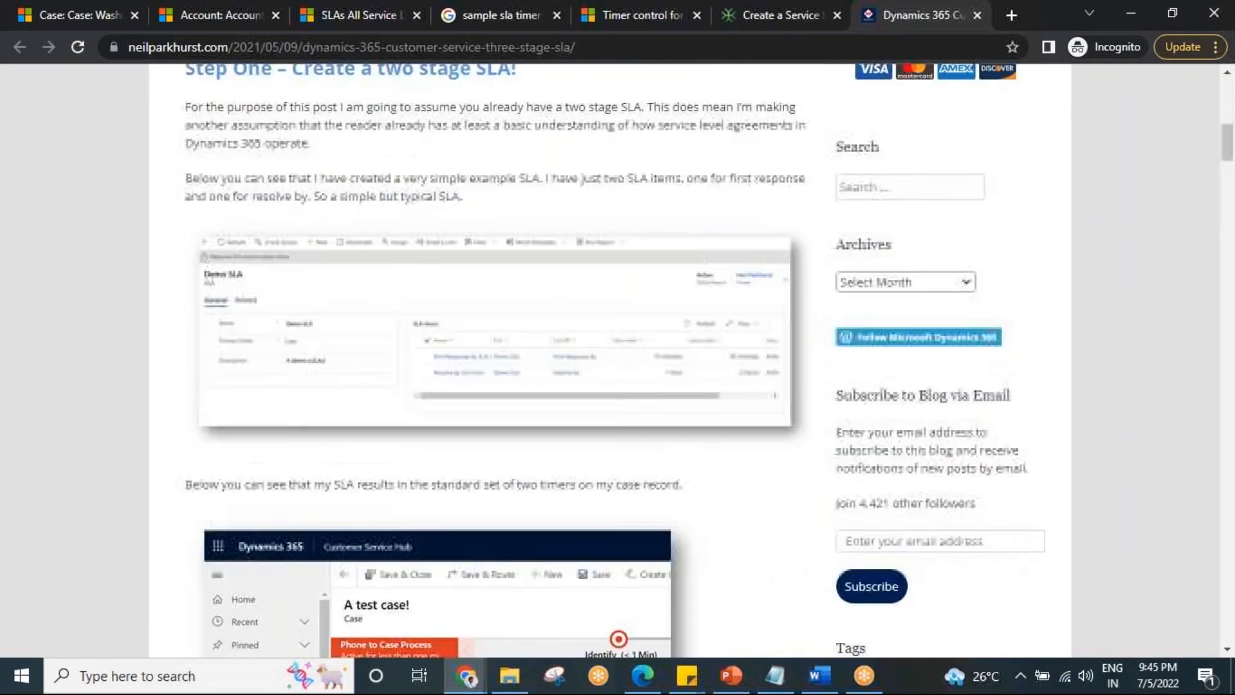
{"action": "scroll", "coordinate": [548, 491], "scroll_direction": "down", "scroll_amount": 5}
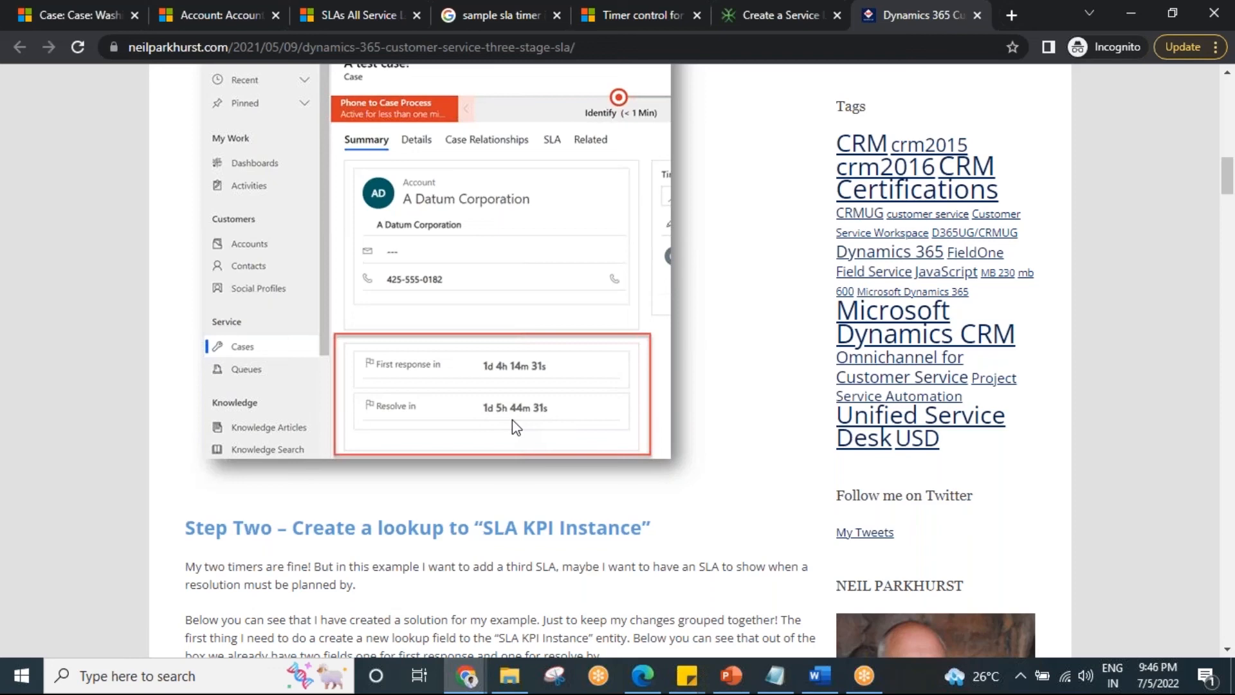
{"action": "scroll", "coordinate": [574, 394], "scroll_direction": "up", "scroll_amount": 1}
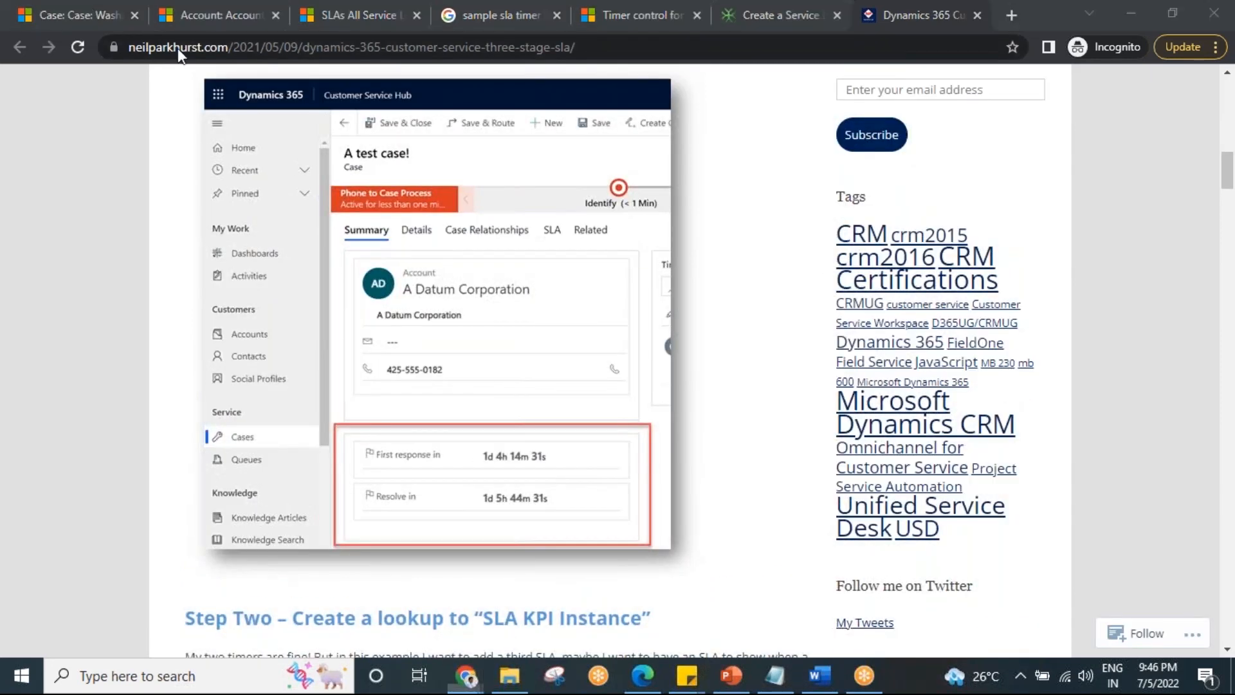
Start a new SLA record in Dynamics 365 Service Management and review the available entities, keeping Case selected.
{"action": "left_click", "coordinate": [364, 12]}
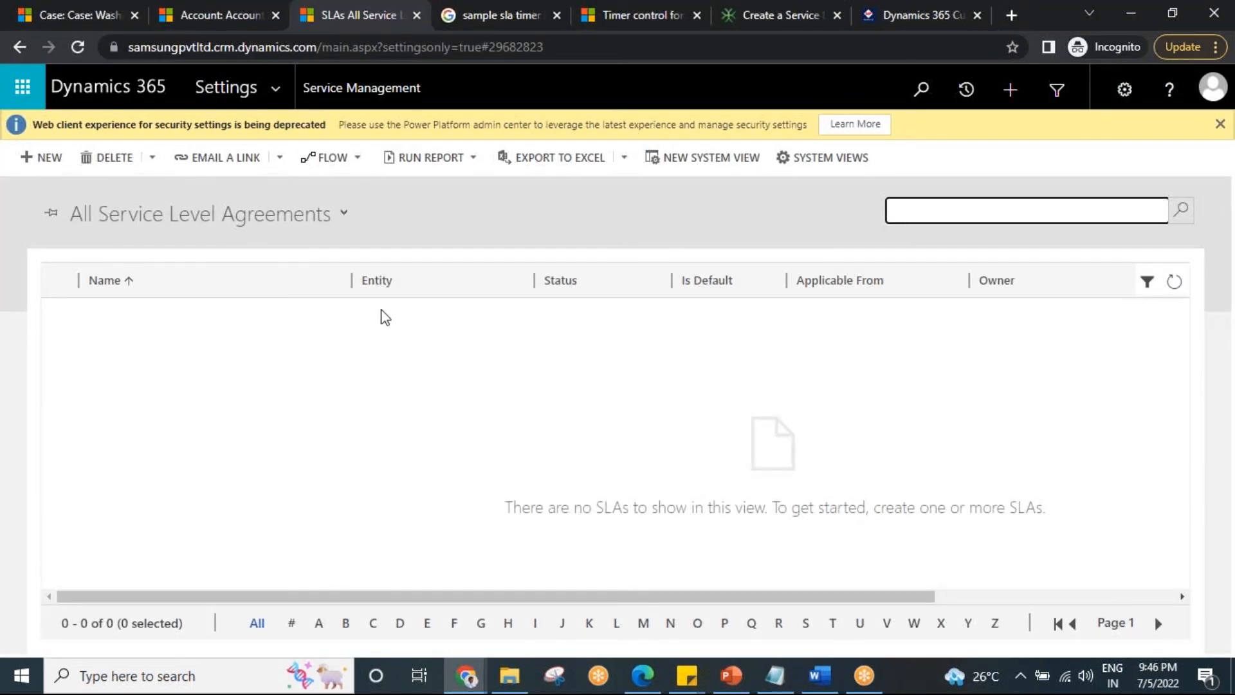
{"action": "left_click", "coordinate": [44, 162]}
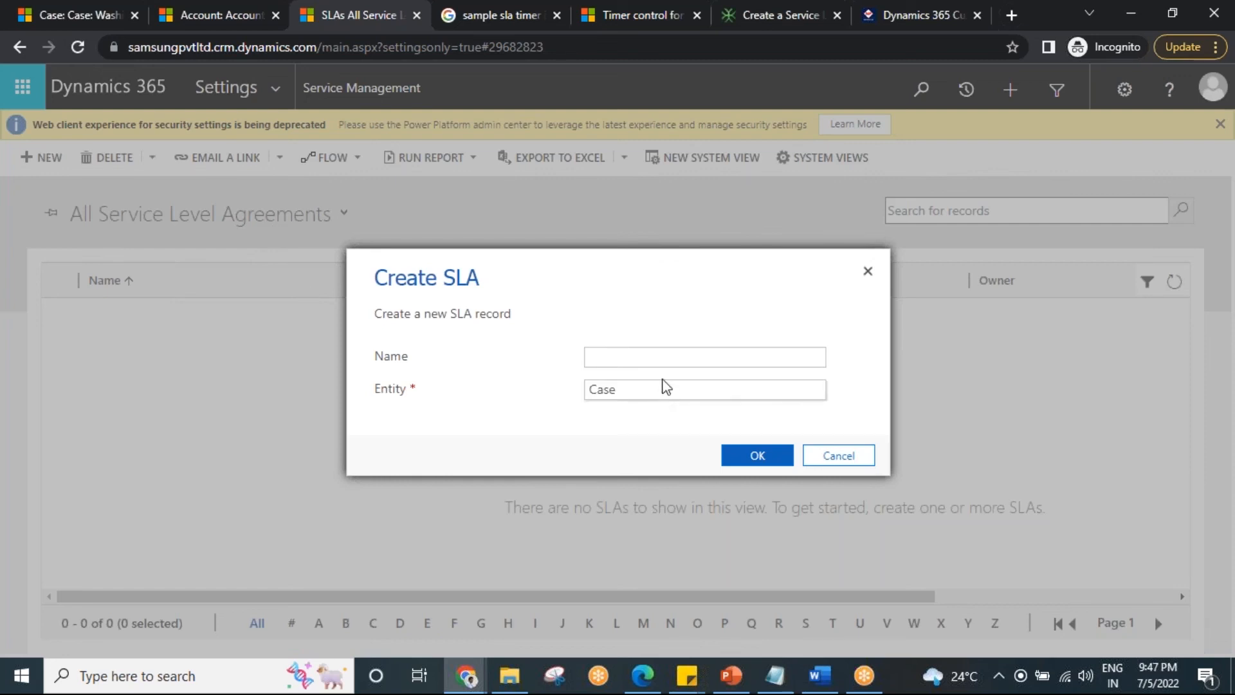
{"action": "left_click", "coordinate": [629, 363]}
{"action": "left_click", "coordinate": [643, 392]}
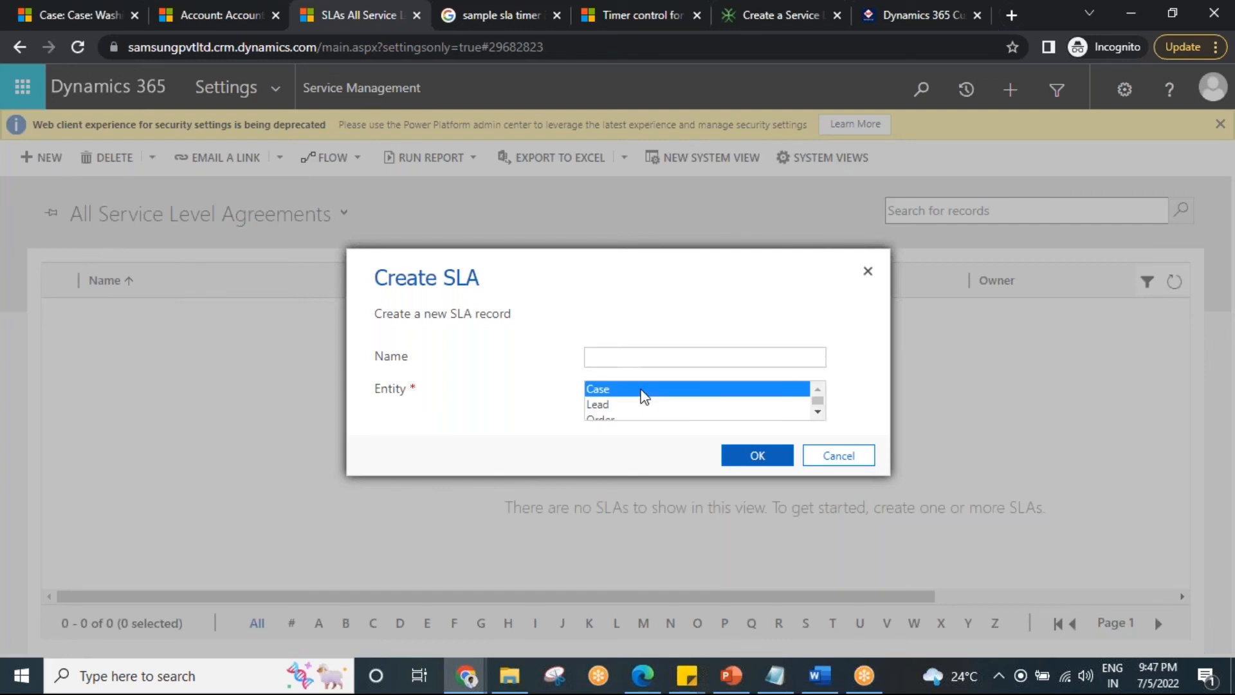
{"action": "left_click", "coordinate": [817, 412]}
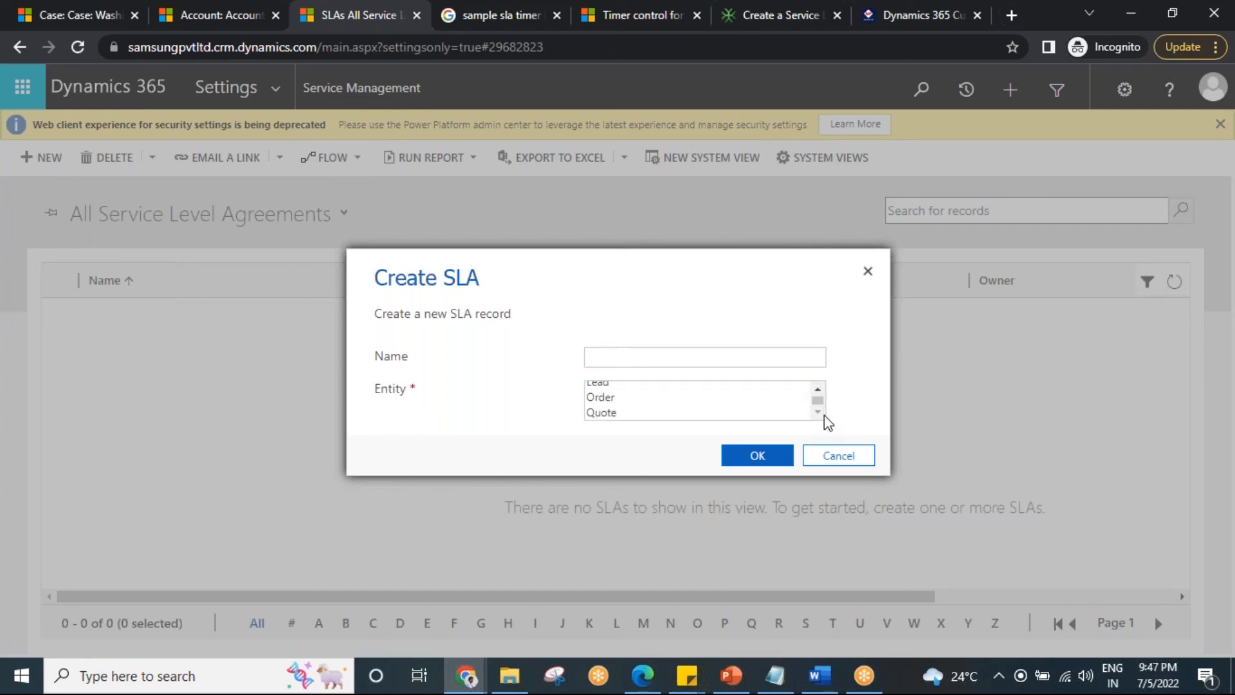
{"action": "left_click", "coordinate": [817, 390]}
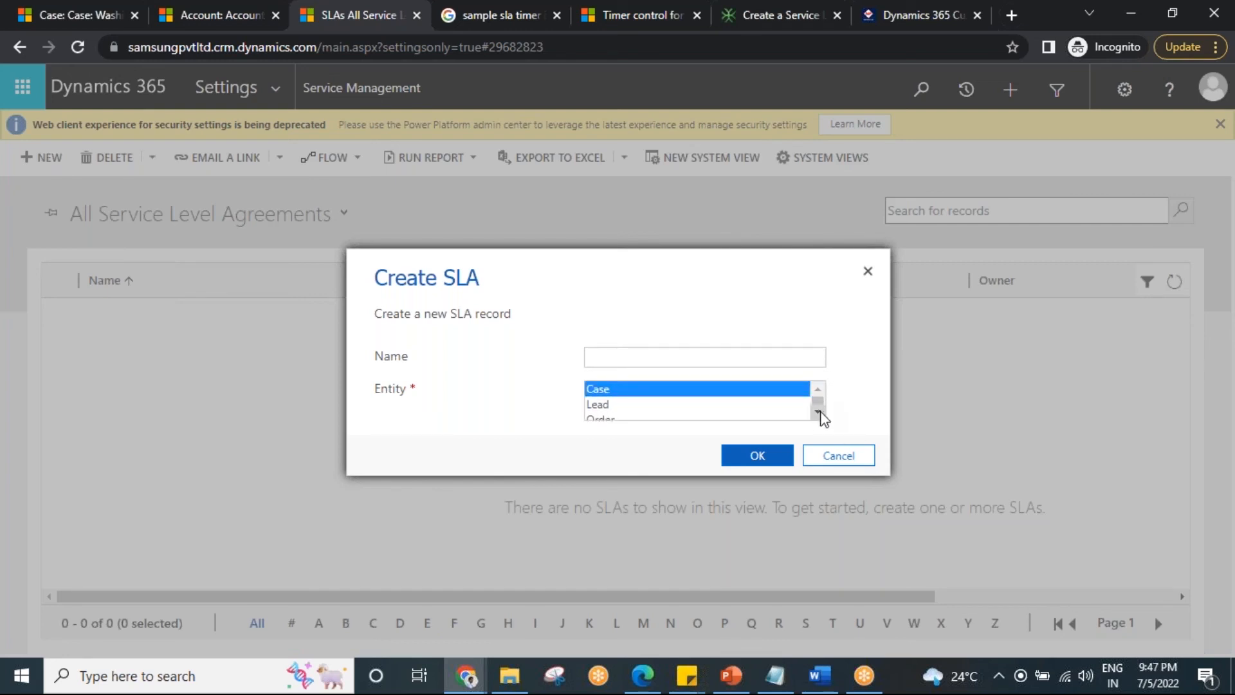
{"action": "left_click", "coordinate": [819, 413]}
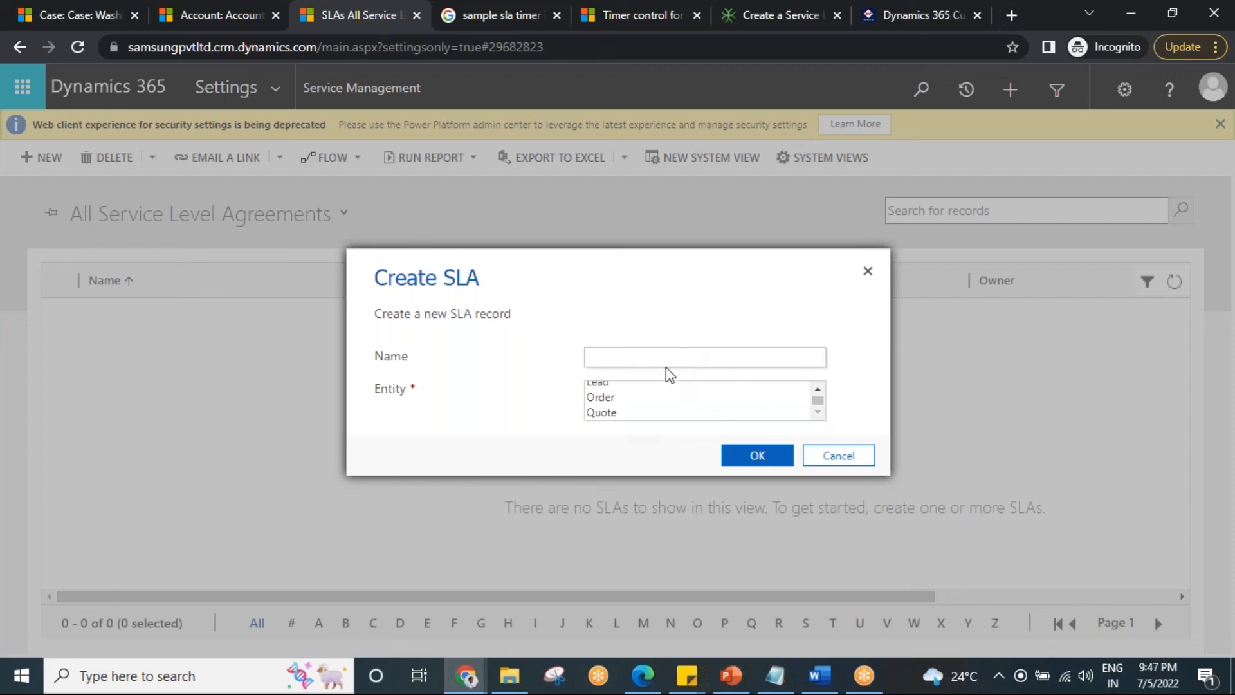
{"action": "left_click", "coordinate": [818, 390]}
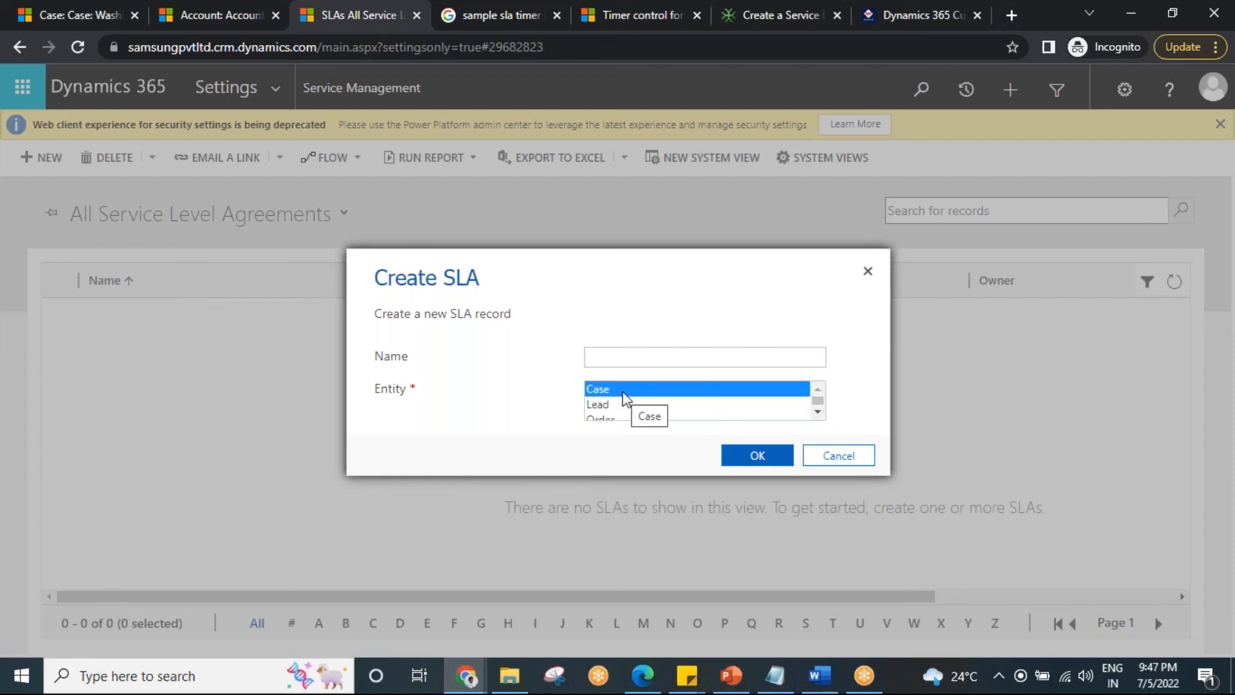
Name the new SLA "High Level cases SLA" and create it for the Case entity.
{"action": "left_click", "coordinate": [618, 357]}
{"action": "type", "text": "H"}
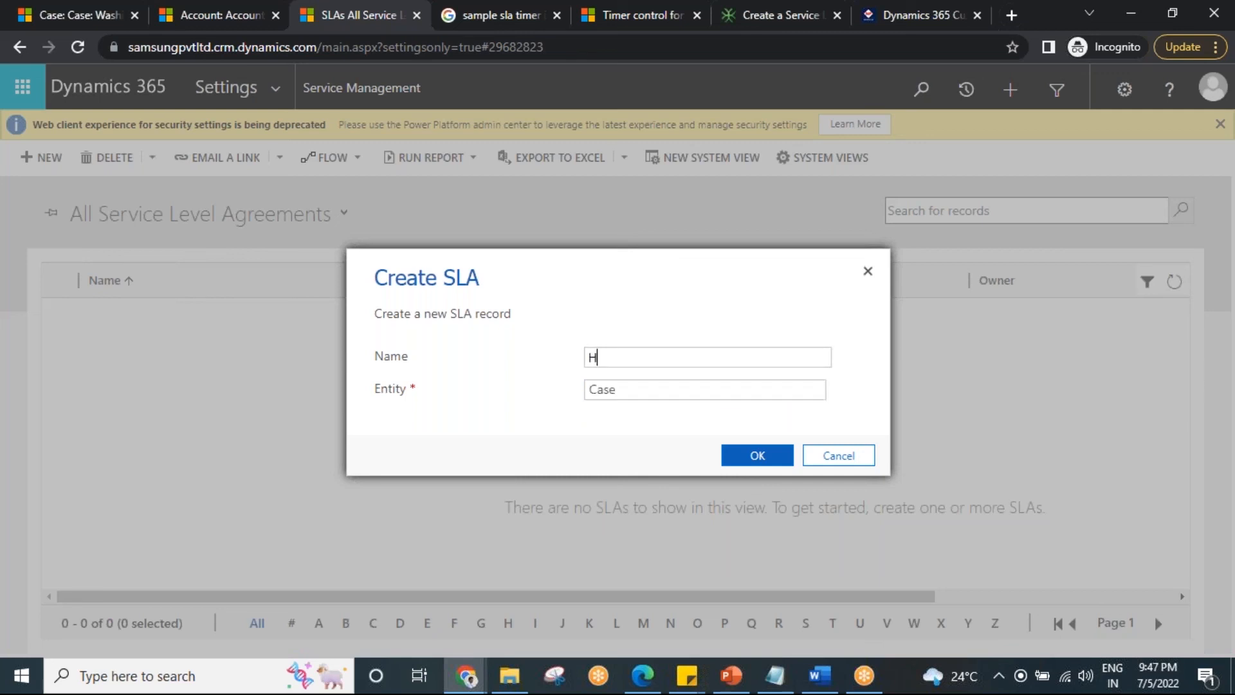
{"action": "type", "text": "igh Level cas"}
{"action": "type", "text": "es S/IA"}
{"action": "left_click_drag", "start_coordinate": [689, 359], "coordinate": [751, 359]}
{"action": "type", "text": "LA"}
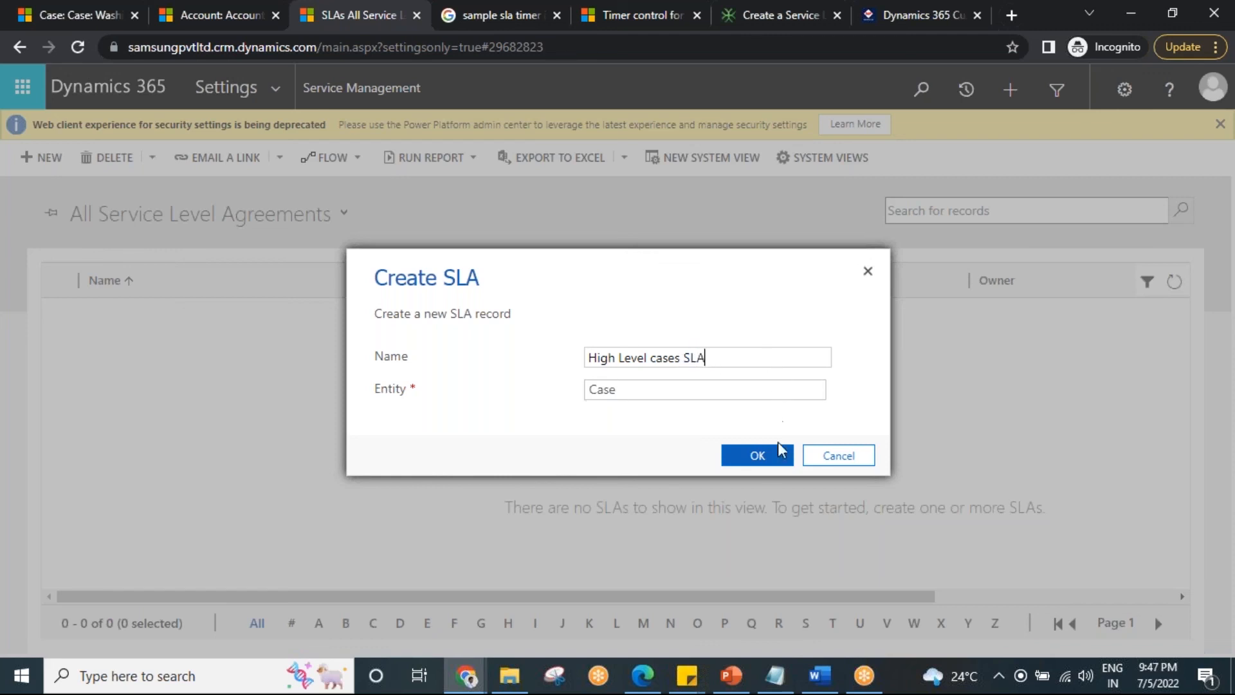
{"action": "left_click", "coordinate": [760, 458]}
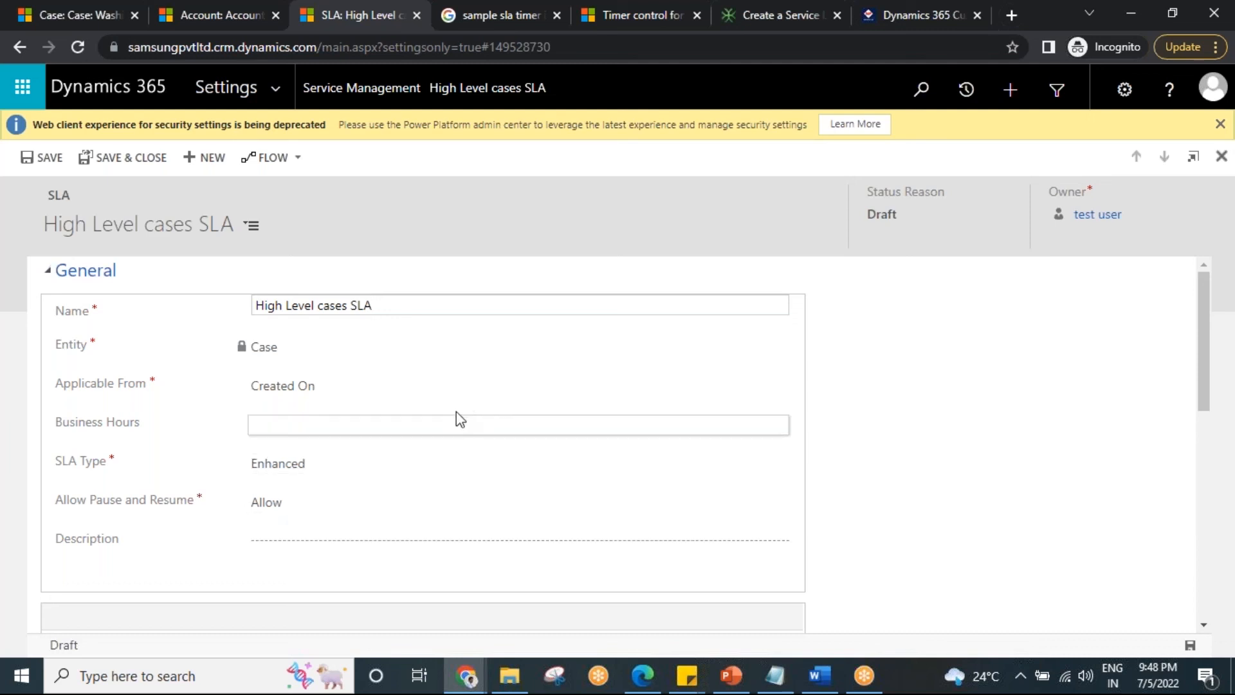
Review the Applicable From options of the High Level cases SLA and choose Created On.
{"action": "left_click", "coordinate": [353, 394]}
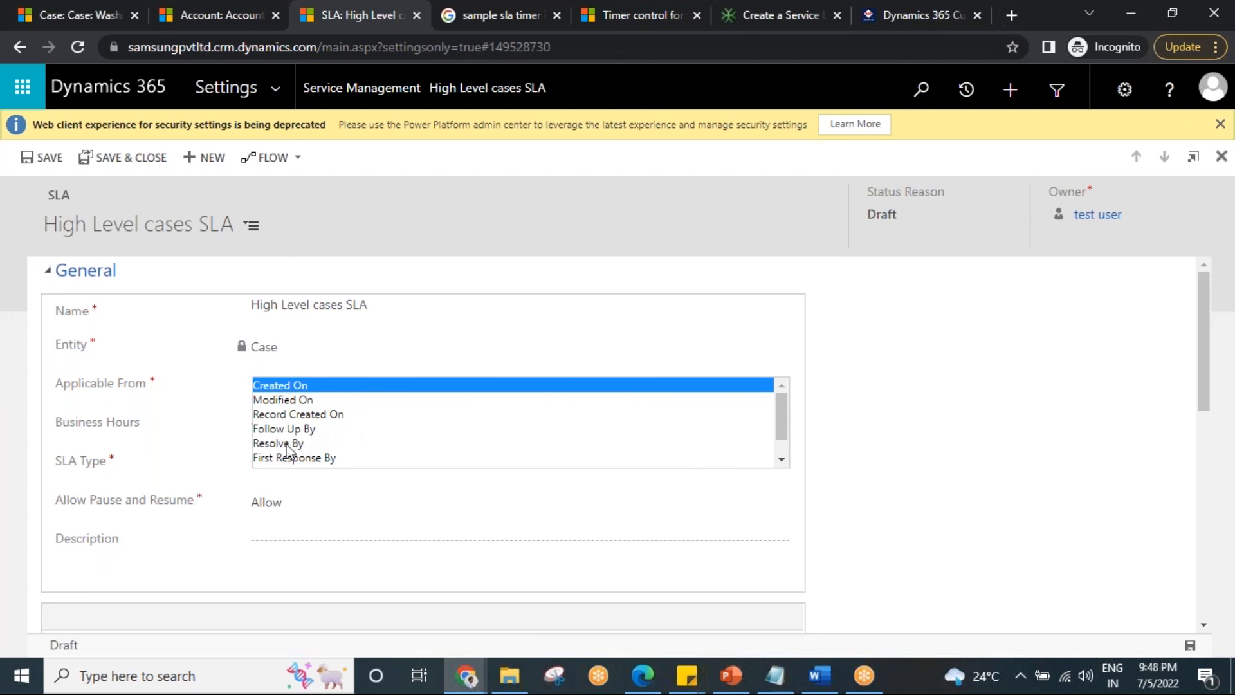
{"action": "left_click", "coordinate": [782, 462]}
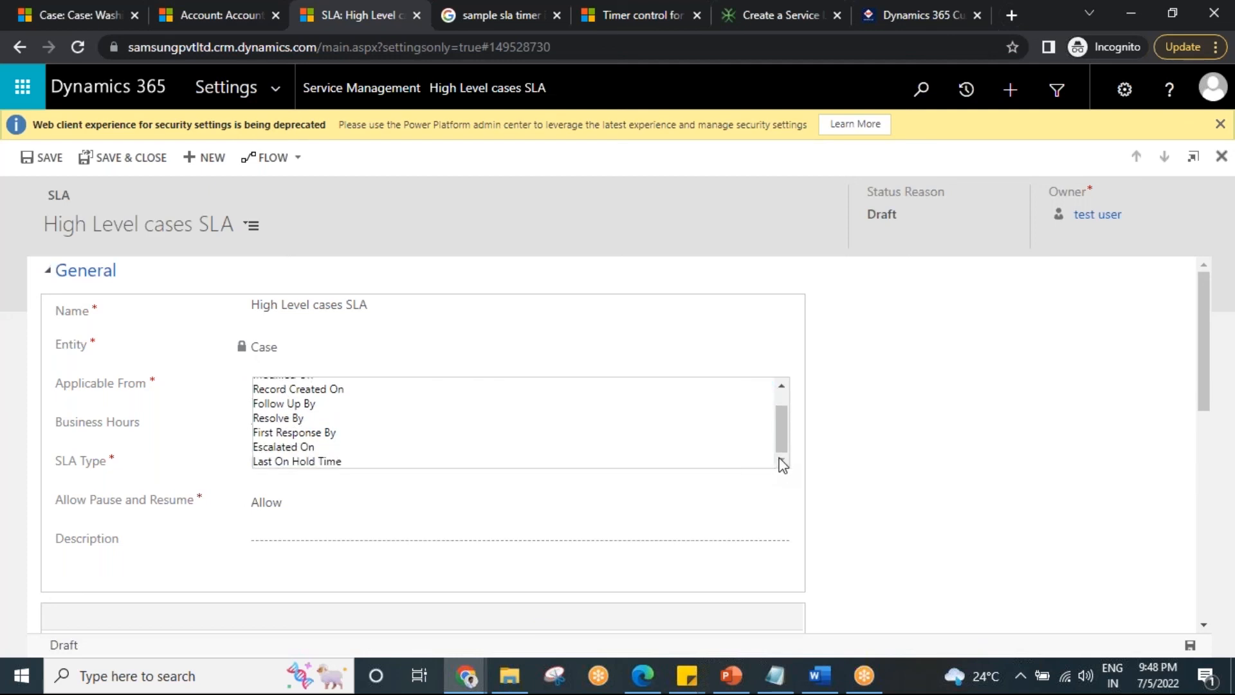
{"action": "scroll", "coordinate": [361, 403], "scroll_direction": "up", "scroll_amount": 2}
{"action": "left_click", "coordinate": [279, 385]}
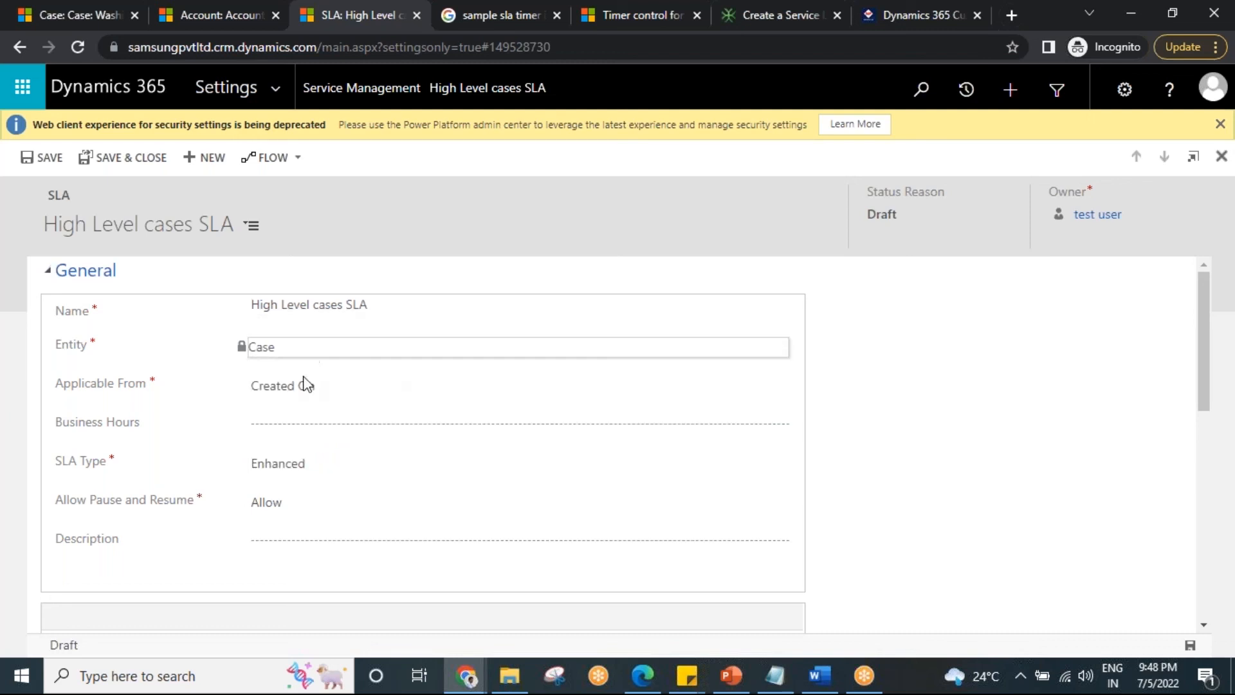
Set the SLA's Business Hours to the Hyd employee timings schedule.
{"action": "left_click", "coordinate": [298, 431]}
{"action": "left_click", "coordinate": [779, 427]}
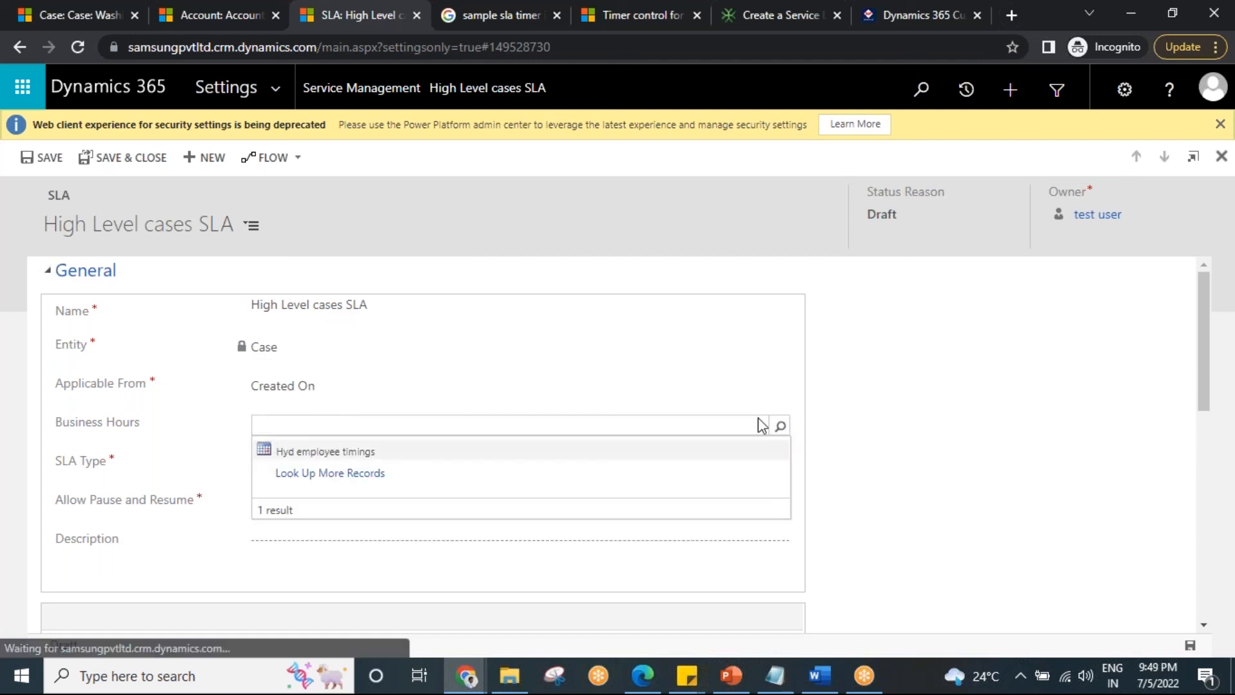
{"action": "left_click", "coordinate": [330, 453]}
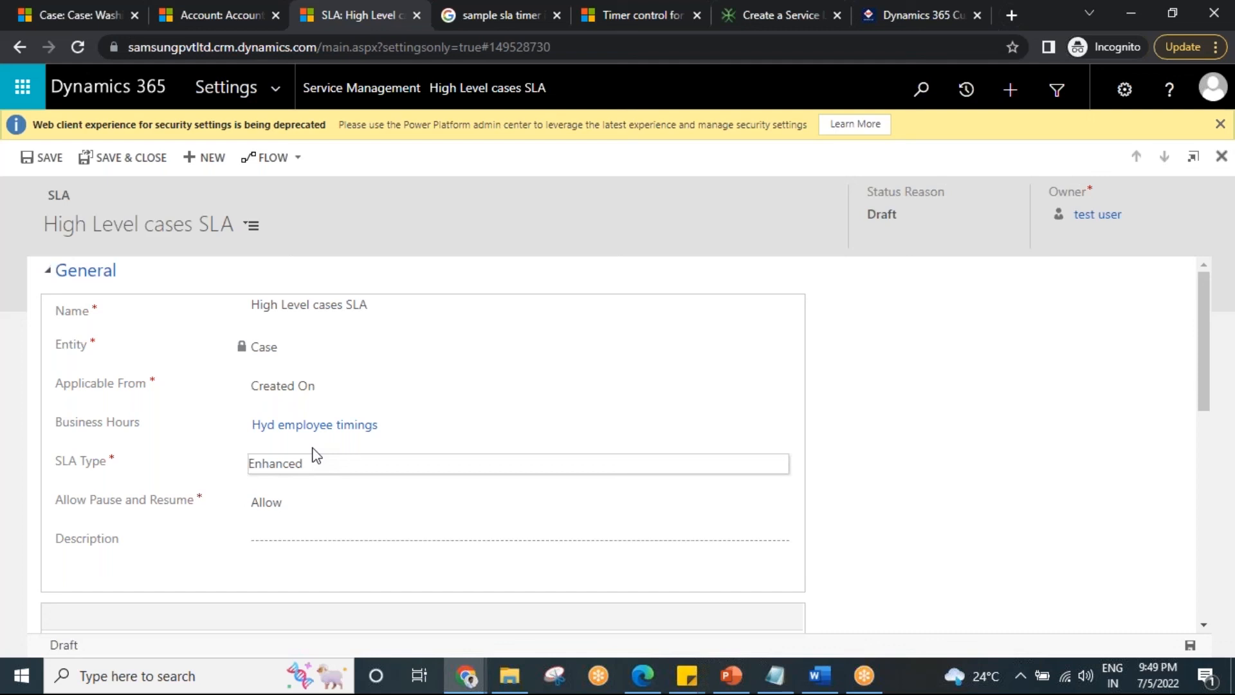
Set Allow Pause and Resume to Allow and save the High Level cases SLA.
{"action": "left_click", "coordinate": [287, 501]}
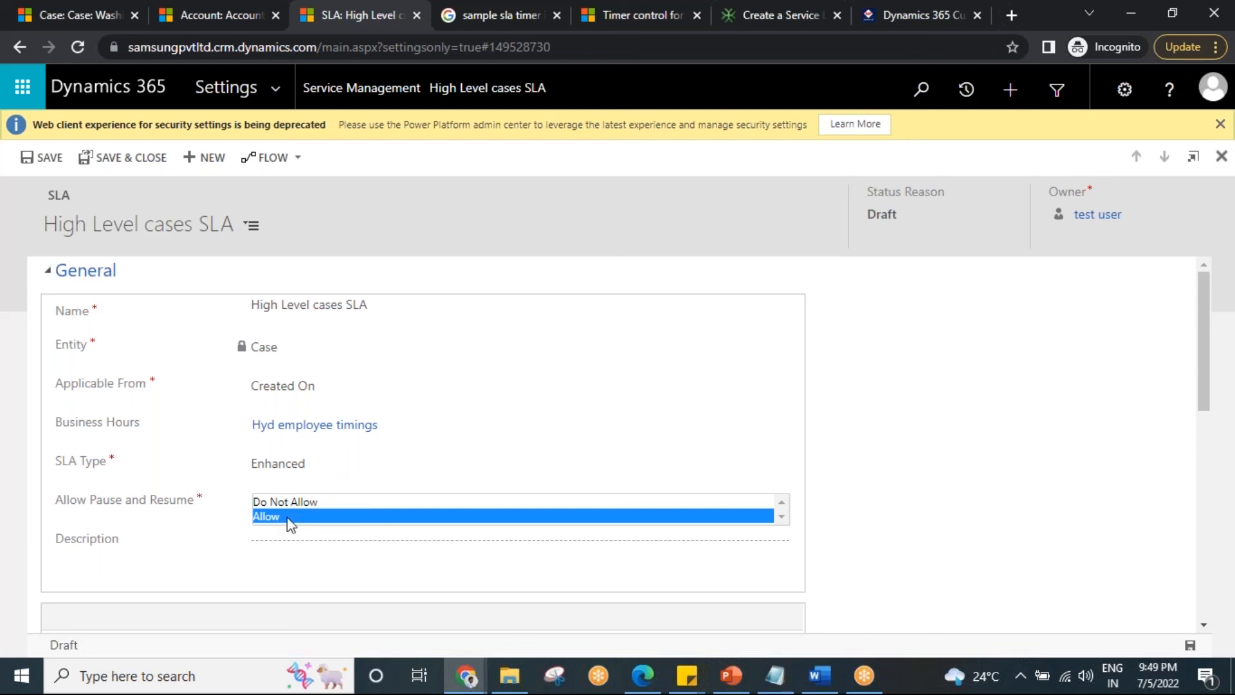
{"action": "left_click", "coordinate": [291, 521]}
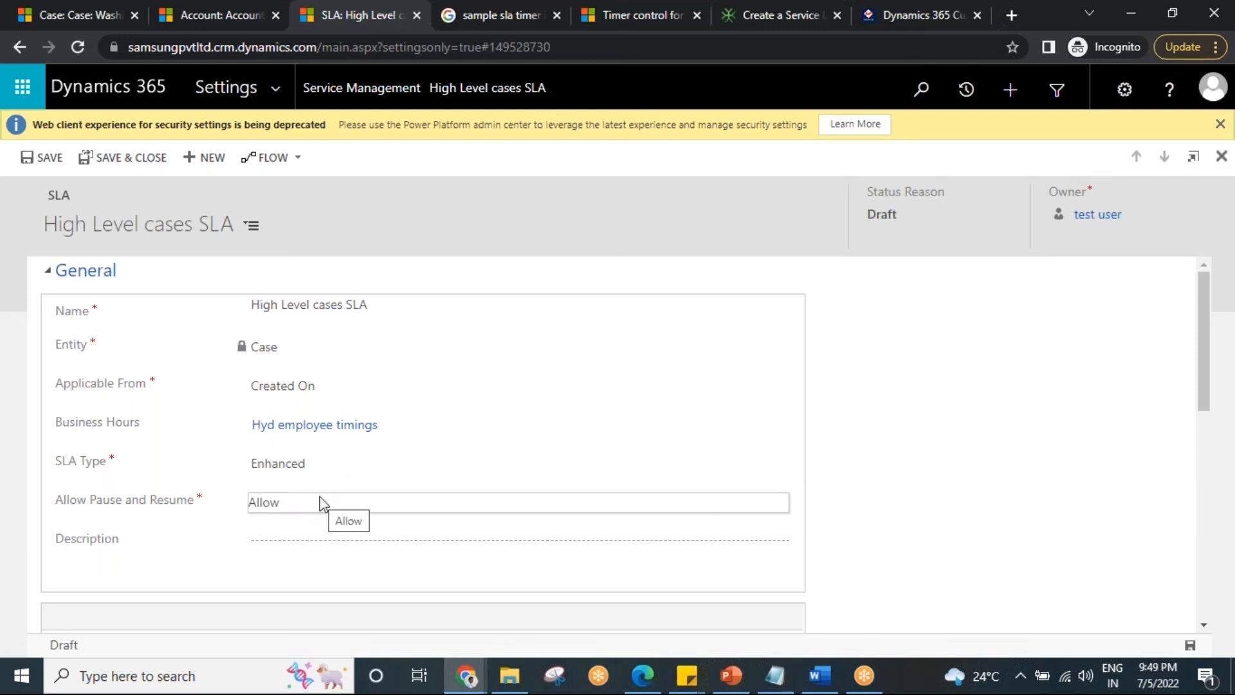
{"action": "left_click", "coordinate": [49, 159]}
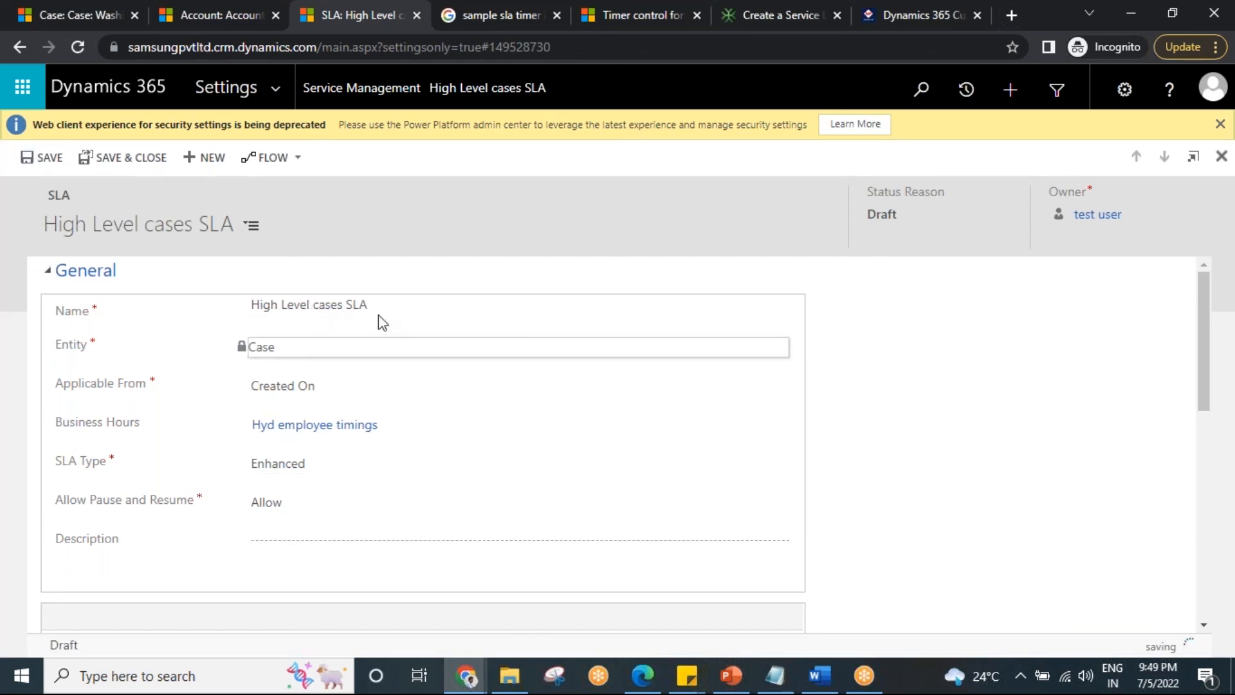
Review the saved SLA's general settings and its SLA Items section.
{"action": "scroll", "coordinate": [354, 411], "scroll_direction": "down", "scroll_amount": 2}
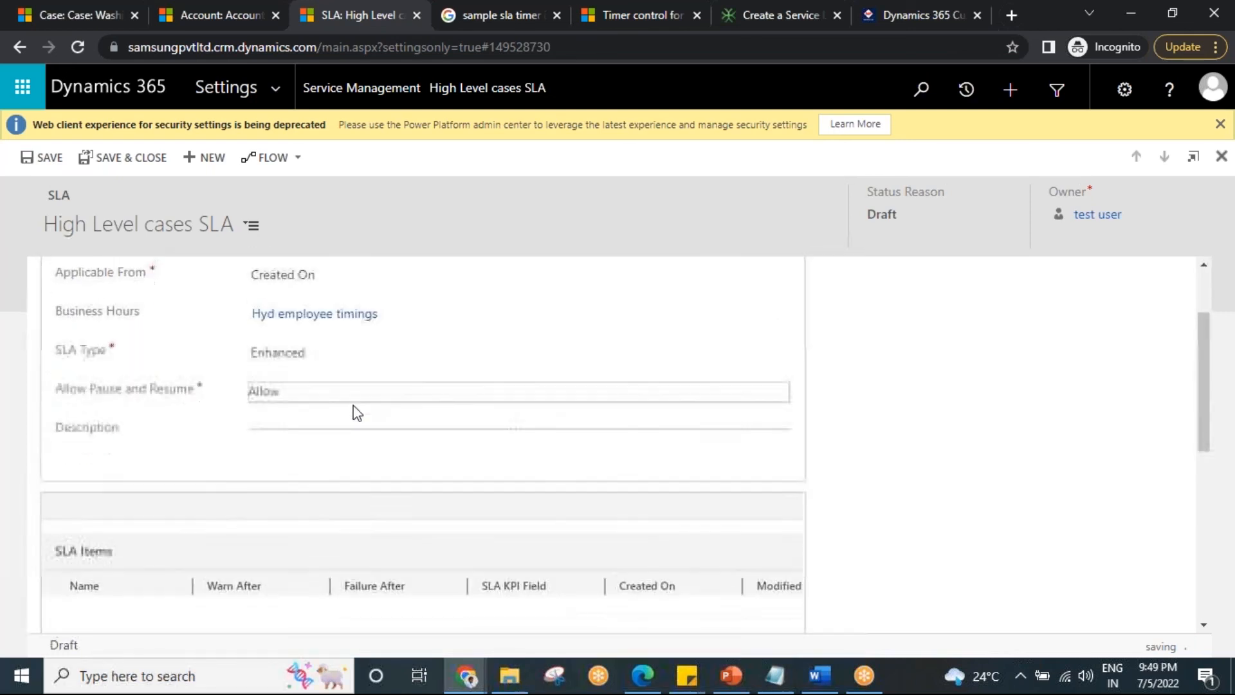
{"action": "scroll", "coordinate": [354, 425], "scroll_direction": "down", "scroll_amount": 4}
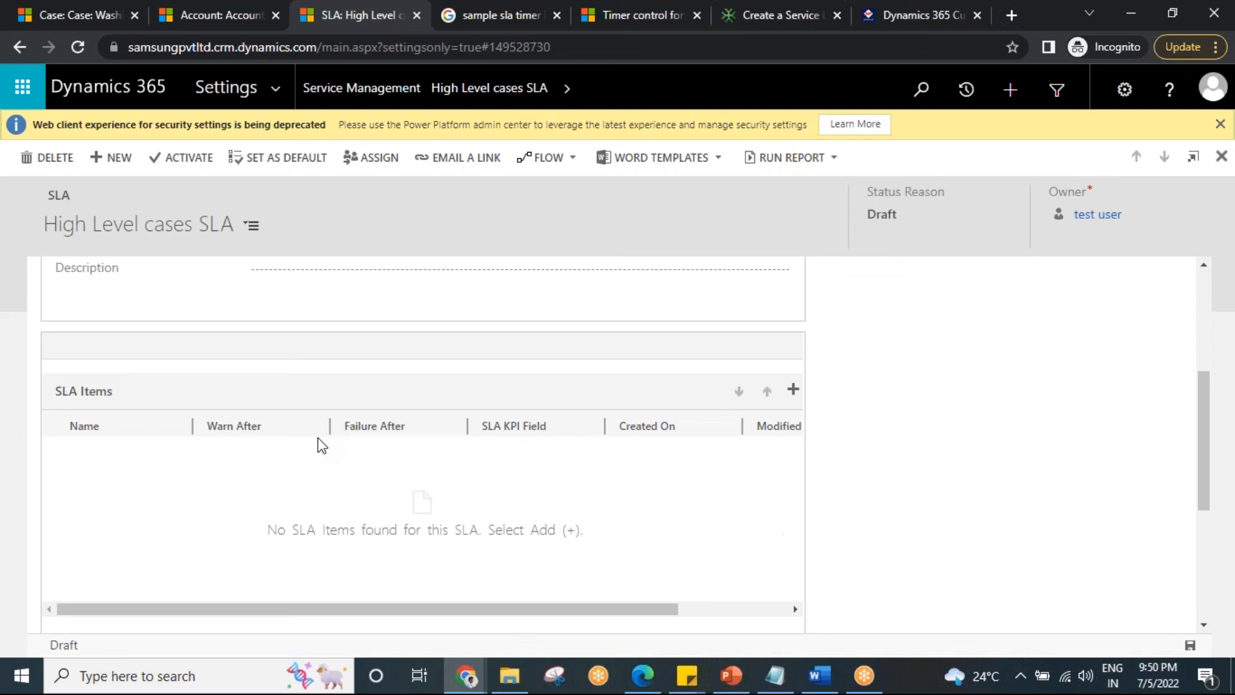
{"action": "scroll", "coordinate": [570, 495], "scroll_direction": "up", "scroll_amount": 4}
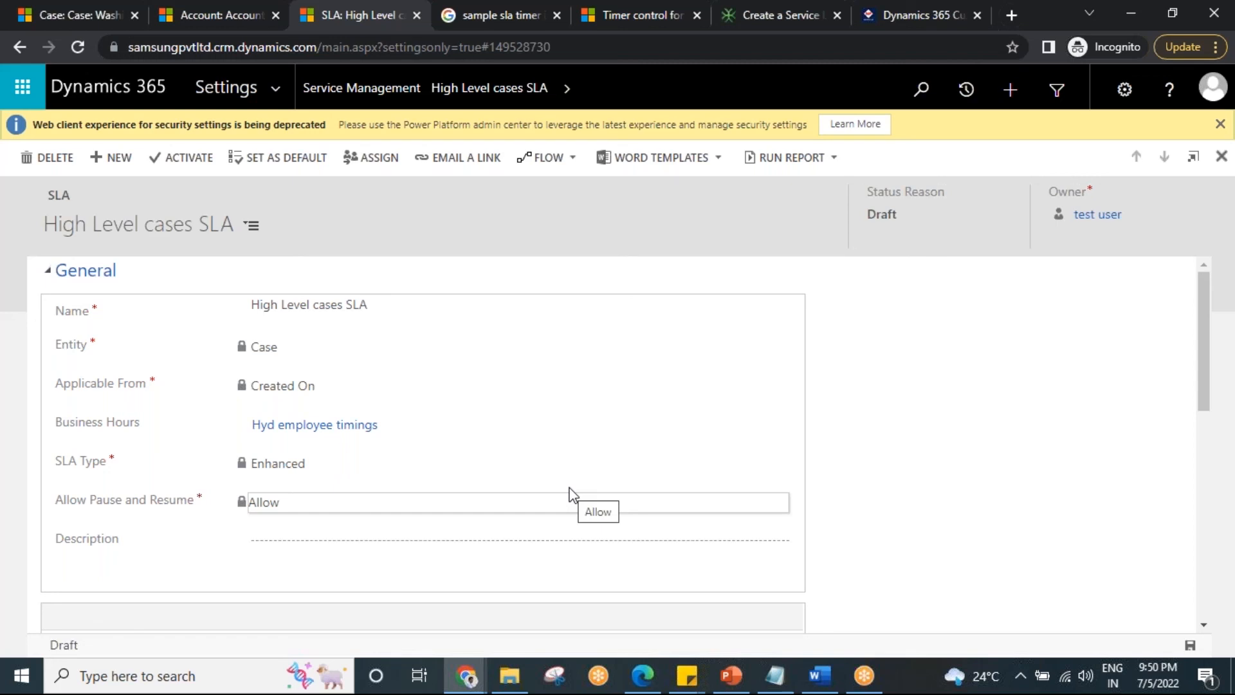
{"action": "scroll", "coordinate": [601, 551], "scroll_direction": "down", "scroll_amount": 3}
{"action": "scroll", "coordinate": [825, 483], "scroll_direction": "up", "scroll_amount": 1}
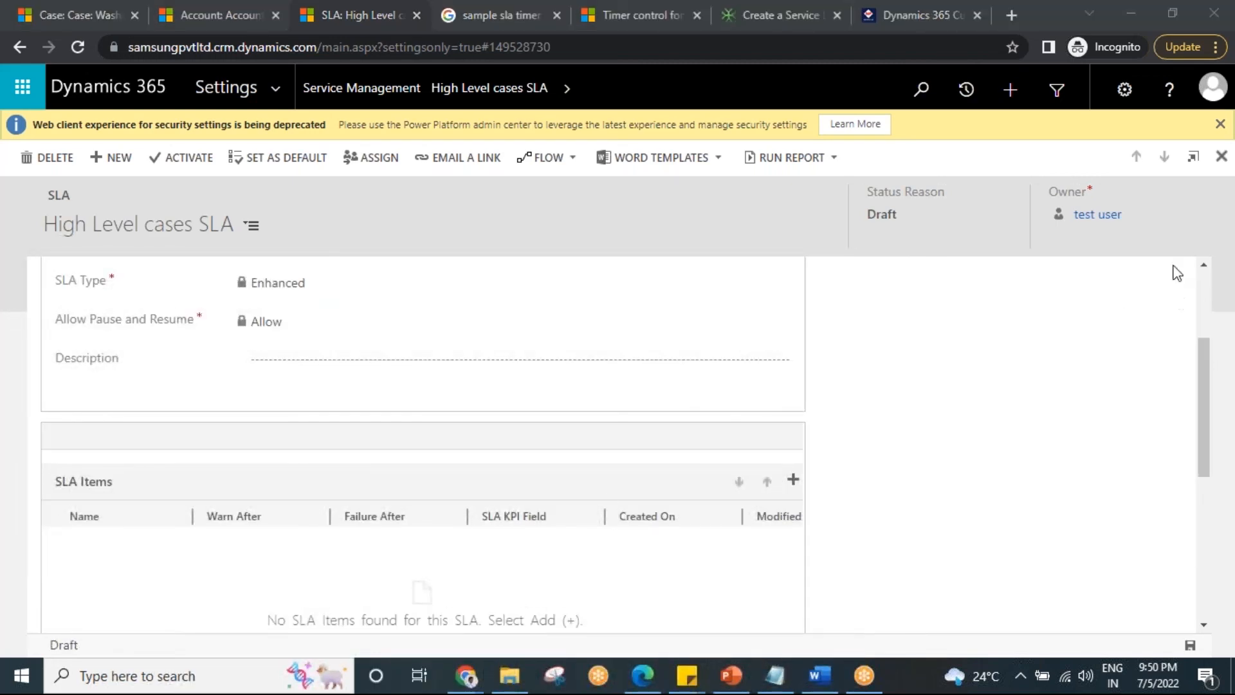